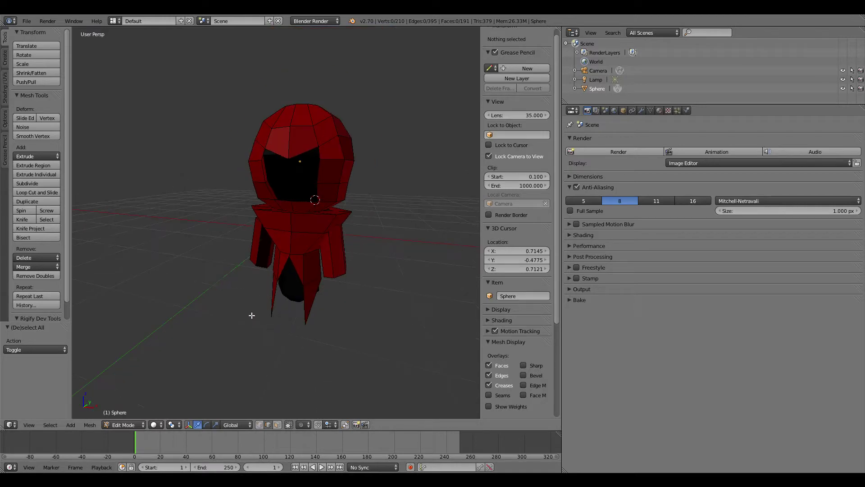
{"action": "middle_click_drag", "start_coordinate": [279, 290], "coordinate": [392, 285]}
{"action": "left_click", "coordinate": [360, 340]}
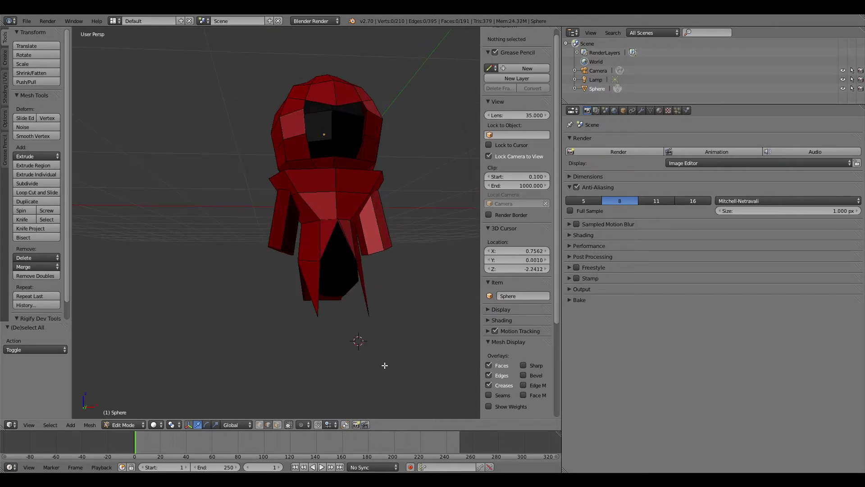
{"action": "key", "text": "shift+a"}
{"action": "middle_click_drag", "start_coordinate": [304, 292], "coordinate": [253, 275]}
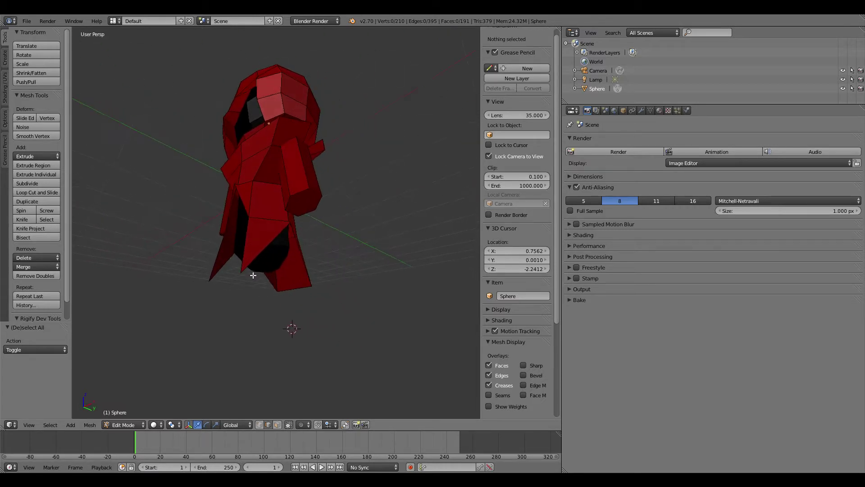
- Delete the outline edges of the two pointed tips hanging from the front of the cloak, removing their triangular faces
{"action": "right_click", "coordinate": [241, 267]}
{"action": "right_click", "coordinate": [253, 261], "text": "shift"}
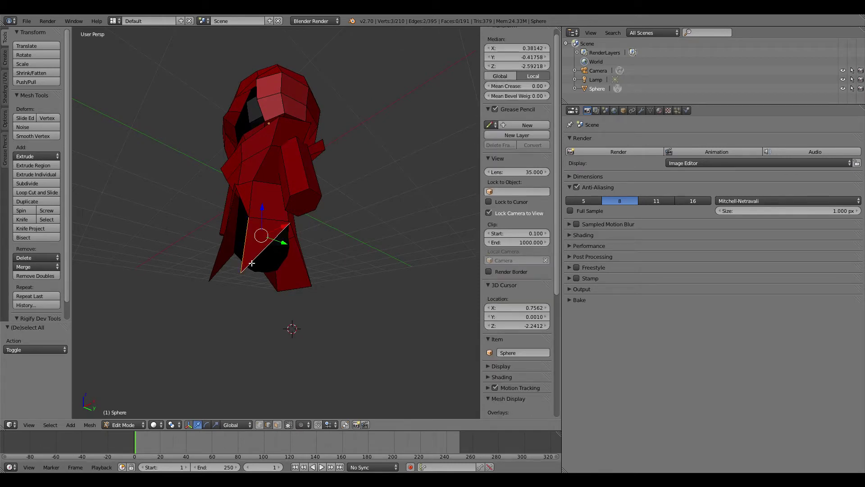
{"action": "middle_click_drag", "start_coordinate": [230, 241], "coordinate": [314, 269]}
{"action": "right_click", "coordinate": [341, 289], "text": "shift"}
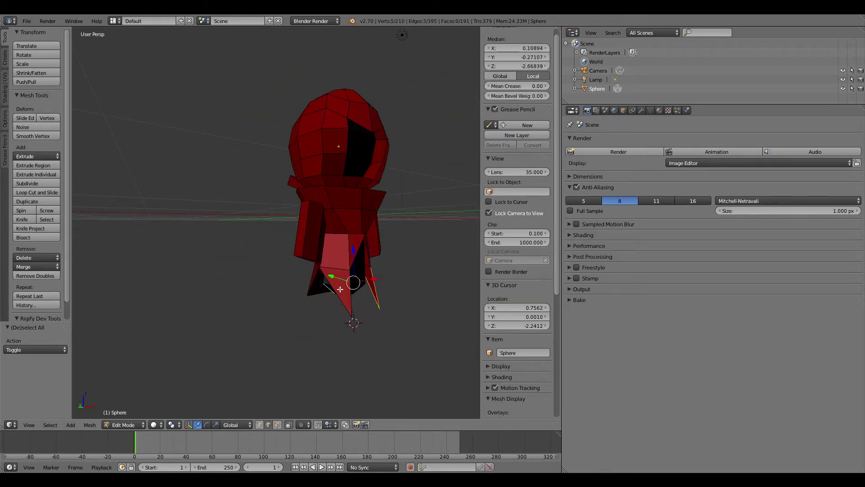
{"action": "right_click", "coordinate": [333, 292], "text": "shift"}
{"action": "right_click", "coordinate": [331, 291], "text": "shift"}
{"action": "right_click", "coordinate": [330, 290], "text": "shift"}
{"action": "right_click", "coordinate": [330, 290], "text": "shift"}
{"action": "right_click", "coordinate": [327, 287], "text": "shift"}
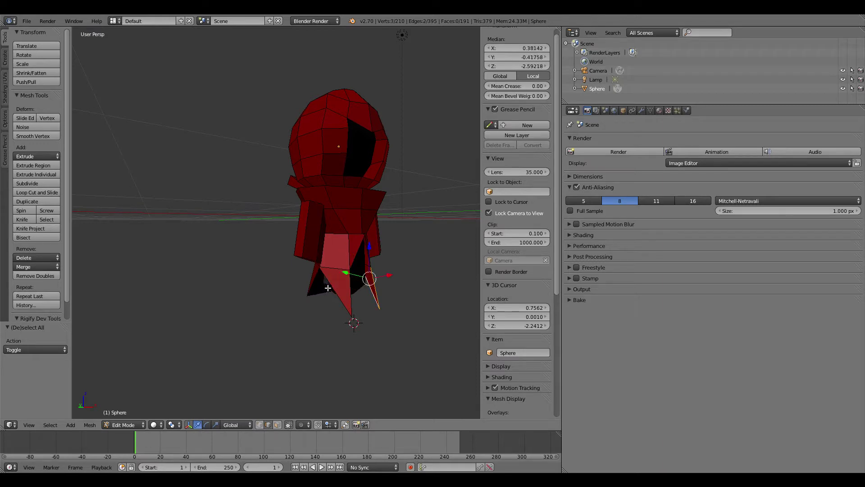
{"action": "right_click", "coordinate": [335, 288], "text": "shift"}
{"action": "right_click", "coordinate": [350, 288], "text": "shift"}
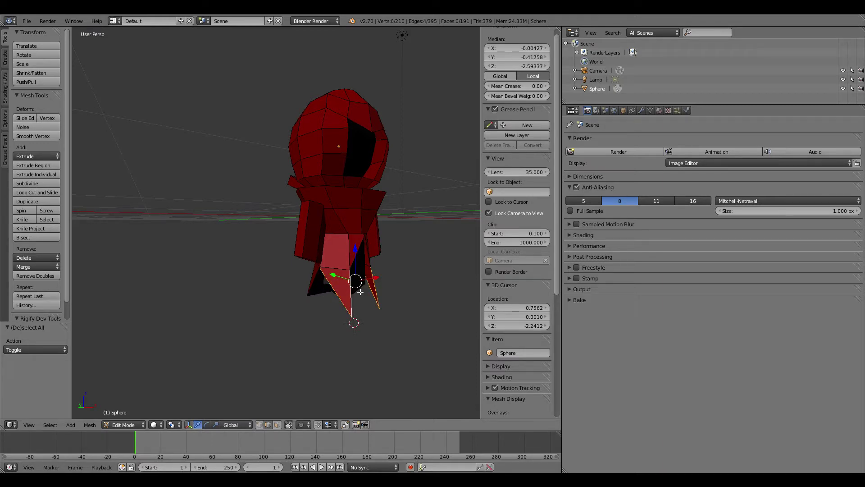
{"action": "key", "text": "x"}
{"action": "left_click", "coordinate": [361, 293]}
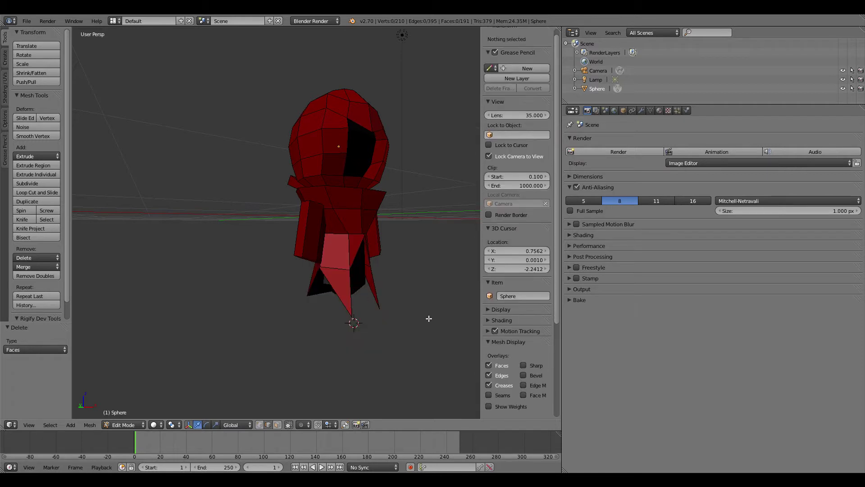
{"action": "key", "text": "ctrl+z"}
{"action": "key", "text": "x"}
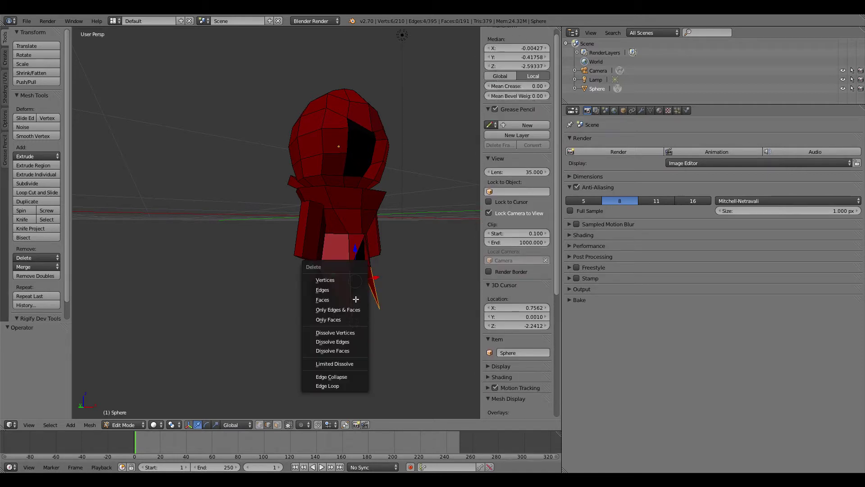
{"action": "left_click", "coordinate": [350, 289]}
{"action": "key", "text": "a"}
{"action": "key", "text": "a"}
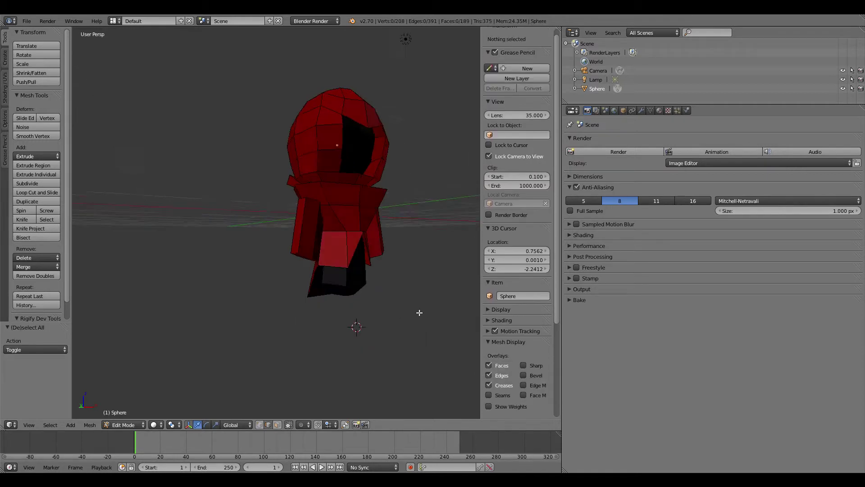
- Try to shift the front centre edge of the chest, and undo the move
{"action": "middle_click_drag", "start_coordinate": [419, 311], "coordinate": [328, 307]}
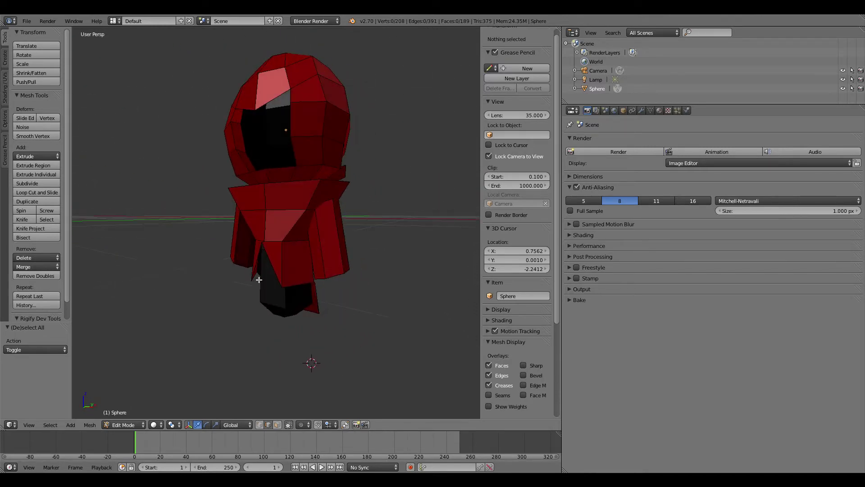
{"action": "middle_click_drag", "start_coordinate": [278, 279], "coordinate": [328, 296]}
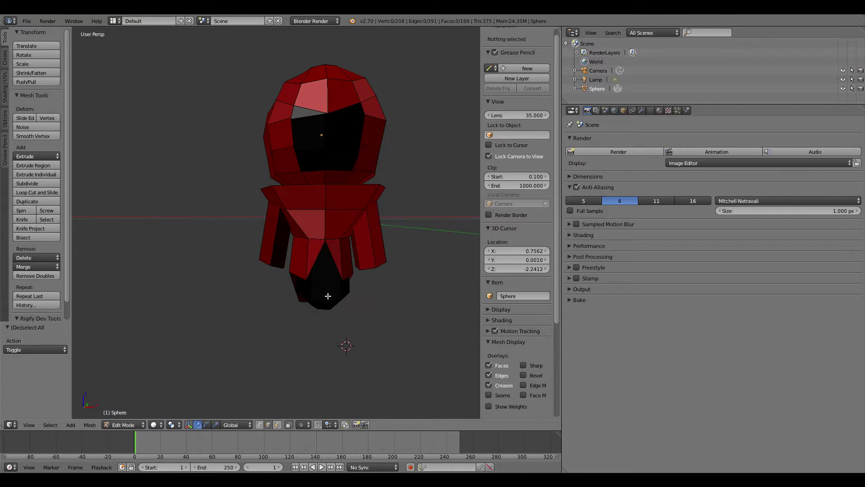
{"action": "right_click", "coordinate": [324, 231]}
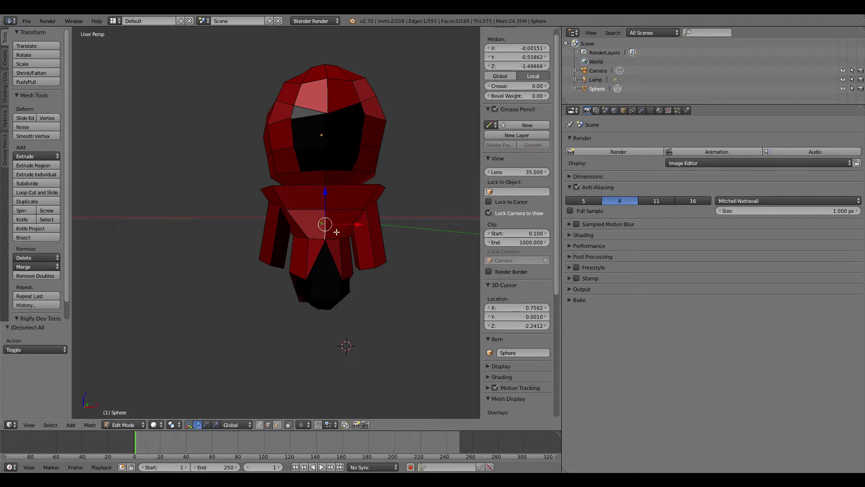
{"action": "left_click_drag", "start_coordinate": [357, 224], "coordinate": [360, 224]}
{"action": "key", "text": "ctrl+z"}
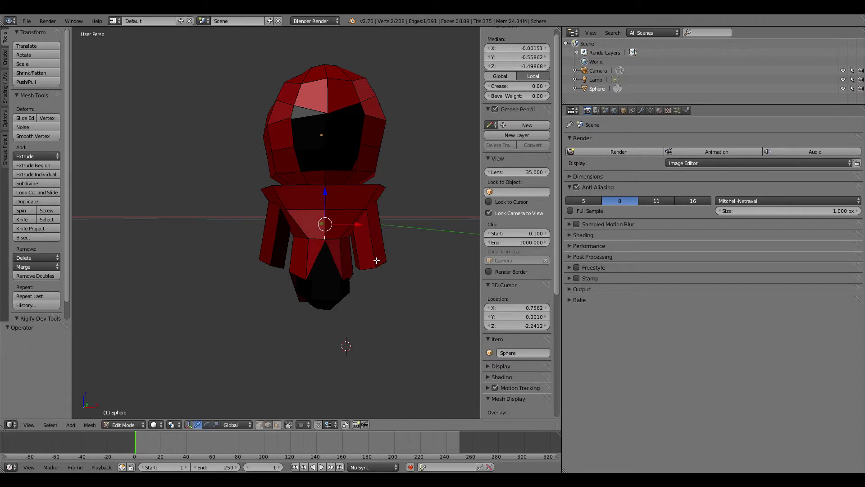
{"action": "left_click_drag", "start_coordinate": [326, 200], "coordinate": [326, 199]}
{"action": "mouse_move", "coordinate": [369, 253]}
{"action": "middle_mouse_down"}
{"action": "mouse_move", "coordinate": [381, 230]}
{"action": "mouse_move", "coordinate": [363, 241]}
{"action": "mouse_move", "coordinate": [409, 239]}
{"action": "mouse_move", "coordinate": [396, 249]}
{"action": "mouse_move", "coordinate": [380, 241]}
{"action": "middle_mouse_up"}
- Raise the outer collar edges on both shoulders by about 0.16 along the Z axis
{"action": "right_click", "coordinate": [290, 231]}
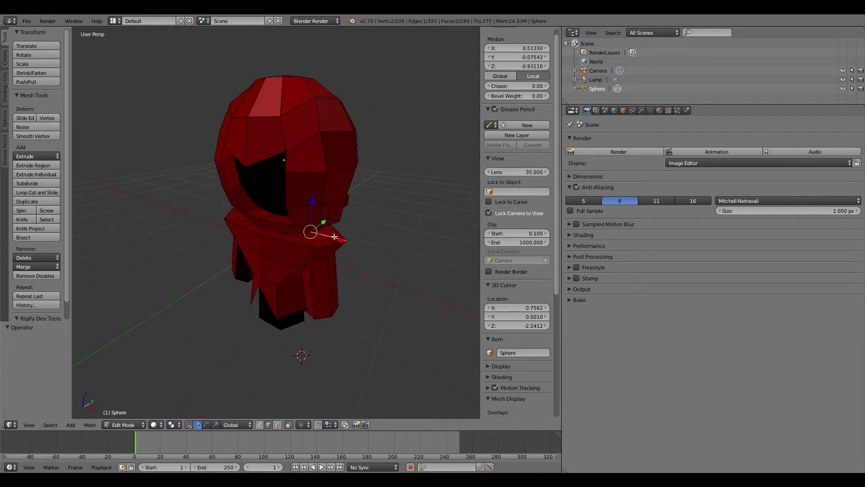
{"action": "middle_click_drag", "start_coordinate": [290, 230], "coordinate": [329, 200]}
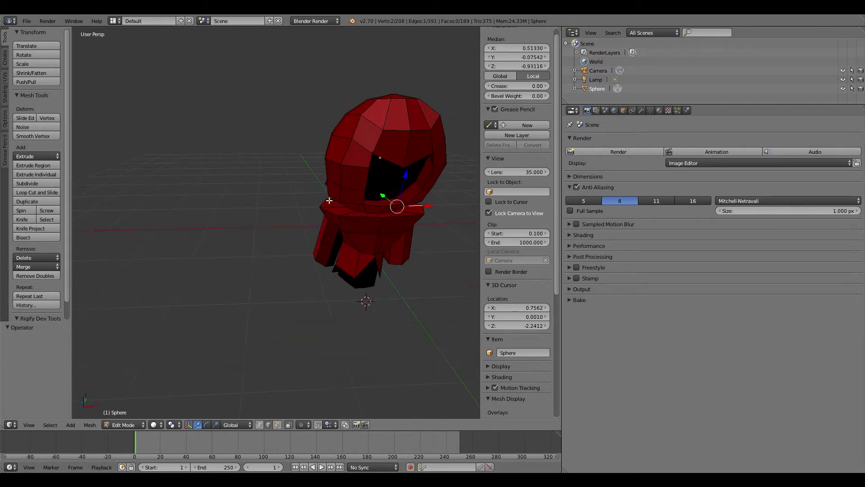
{"action": "right_click", "coordinate": [329, 205], "text": "shift"}
{"action": "key", "text": "g"}
{"action": "key", "text": "z"}
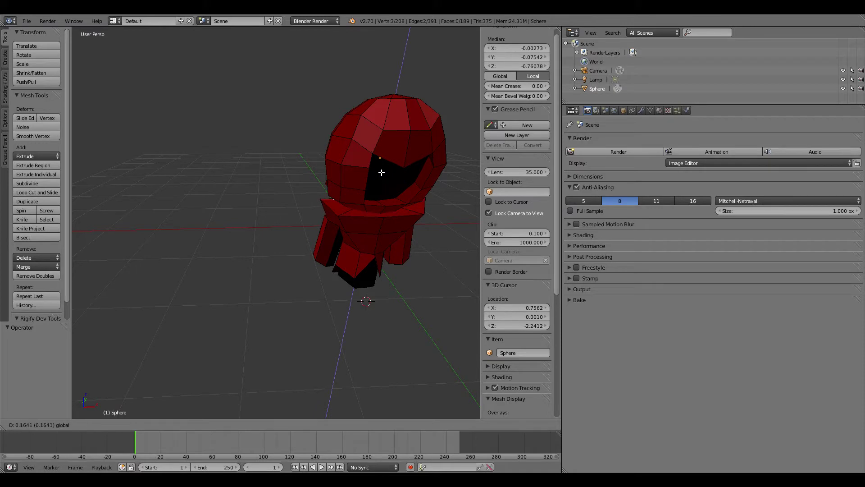
{"action": "left_click", "coordinate": [381, 172]}
{"action": "key", "text": "a"}
{"action": "middle_click_drag", "start_coordinate": [380, 169], "coordinate": [348, 192]}
{"action": "middle_click_drag", "start_coordinate": [382, 230], "coordinate": [358, 274]}
{"action": "scroll", "coordinate": [245, 232], "scroll_direction": "up", "scroll_amount": 4}
{"action": "scroll", "coordinate": [396, 267], "scroll_direction": "up", "scroll_amount": 3}
{"action": "scroll", "coordinate": [287, 291], "scroll_direction": "down", "scroll_amount": 4}
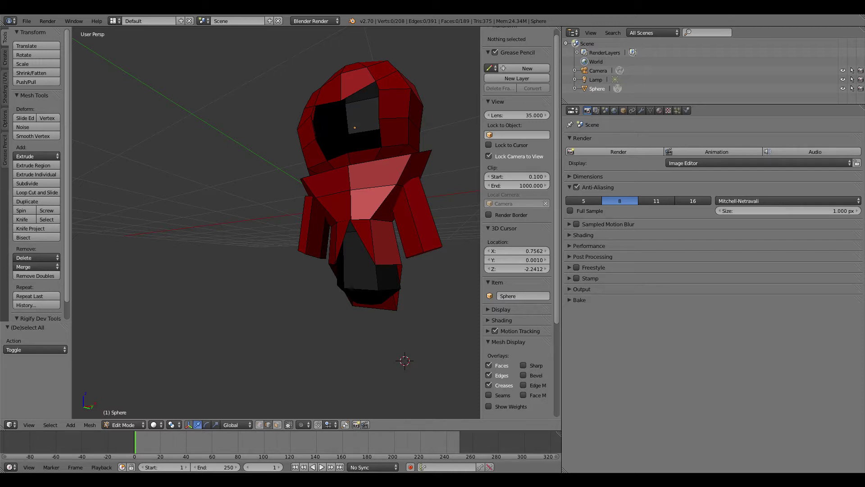
- Add a 6-sided cylinder below the character for a leg and shrink it to about 0.19 of its size
{"action": "middle_click_drag", "start_coordinate": [271, 327], "coordinate": [282, 315]}
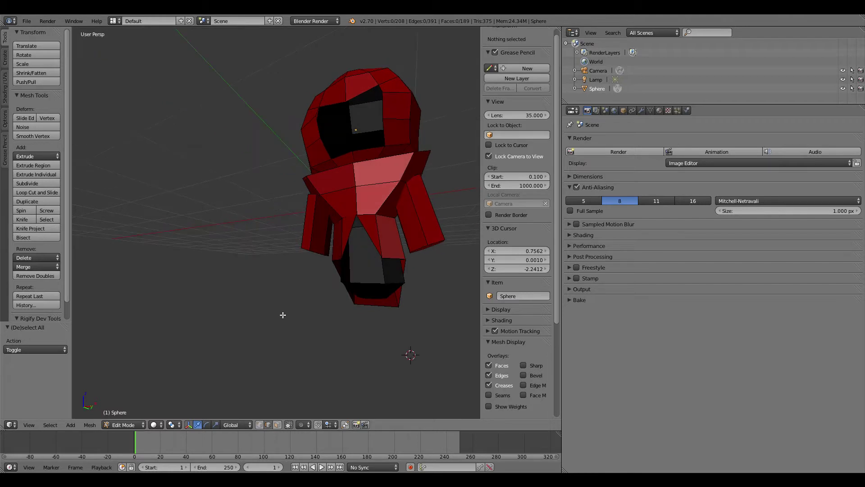
{"action": "left_click", "coordinate": [285, 339]}
{"action": "key", "text": "shift+a"}
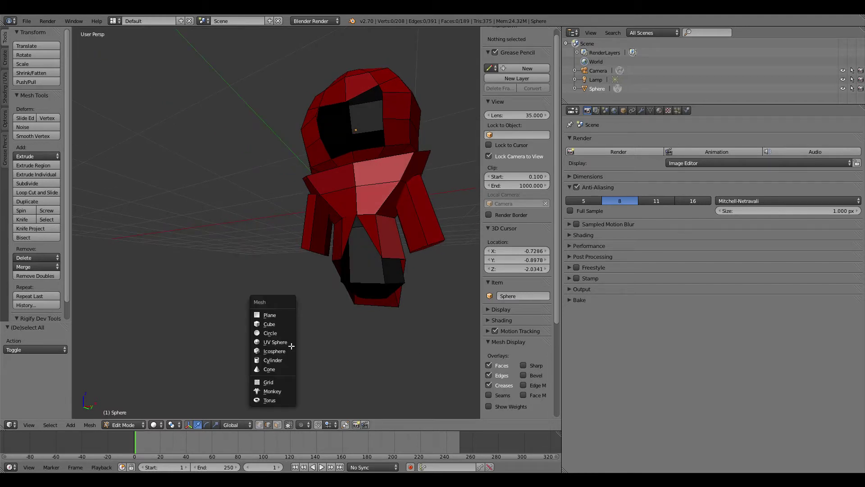
{"action": "left_click", "coordinate": [282, 360]}
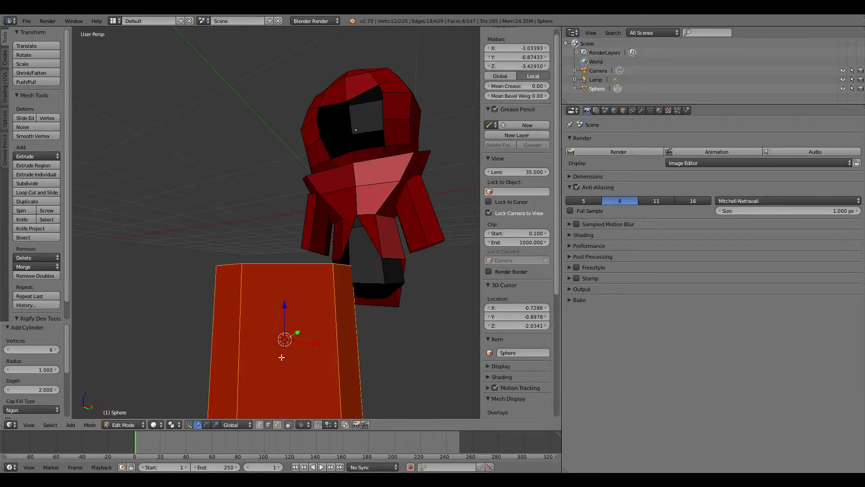
{"action": "middle_click_drag", "start_coordinate": [301, 318], "coordinate": [321, 314]}
{"action": "key", "text": "s"}
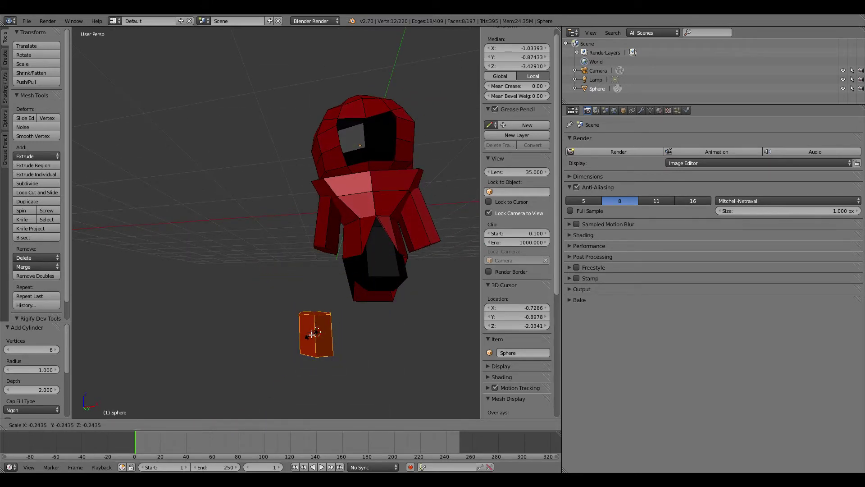
{"action": "left_click", "coordinate": [313, 334]}
- Move the small cylinder about 1.145 along Y to sit beneath the body and enlarge it by about 1.415
{"action": "middle_click_drag", "start_coordinate": [313, 335], "coordinate": [257, 336]}
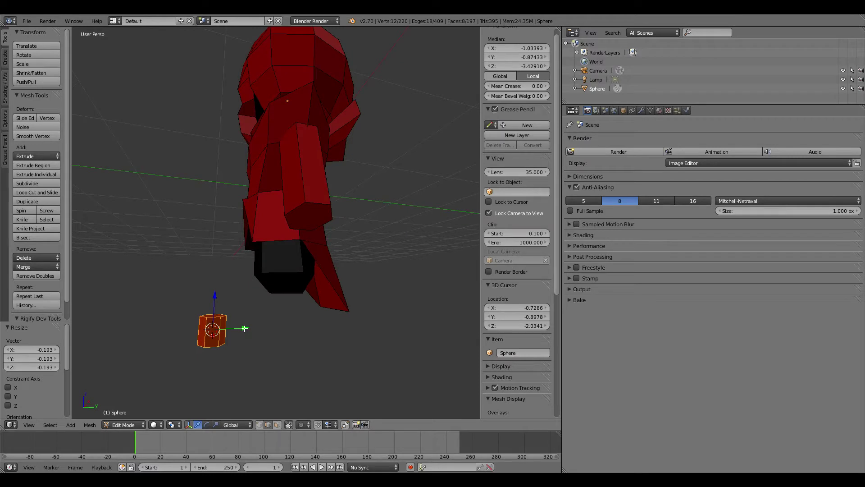
{"action": "left_click_drag", "start_coordinate": [244, 328], "coordinate": [319, 330]}
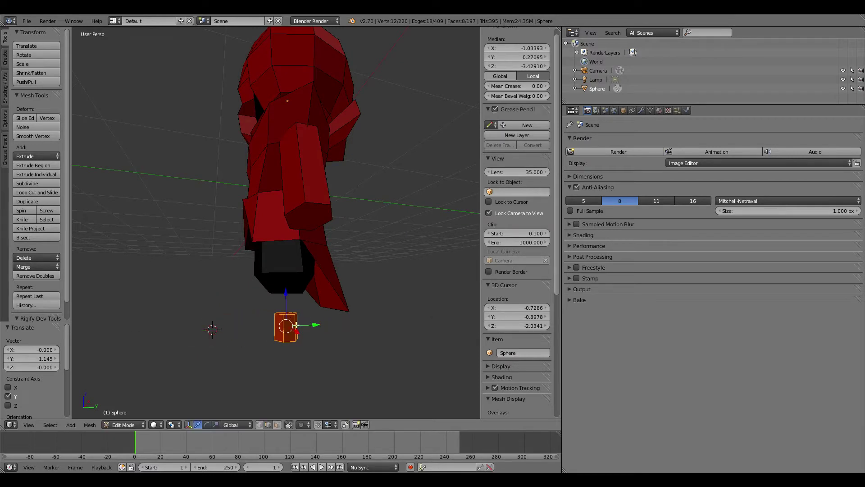
{"action": "key", "text": "s"}
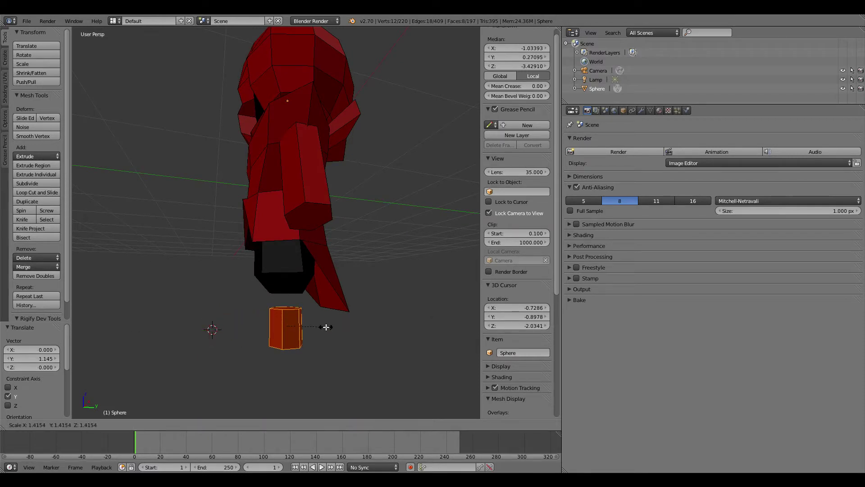
{"action": "left_click", "coordinate": [326, 327]}
- In the front view, move the leg cylinder about 0.856 along X so it sits under one side of the cloak
{"action": "middle_click_drag", "start_coordinate": [327, 327], "coordinate": [405, 324]}
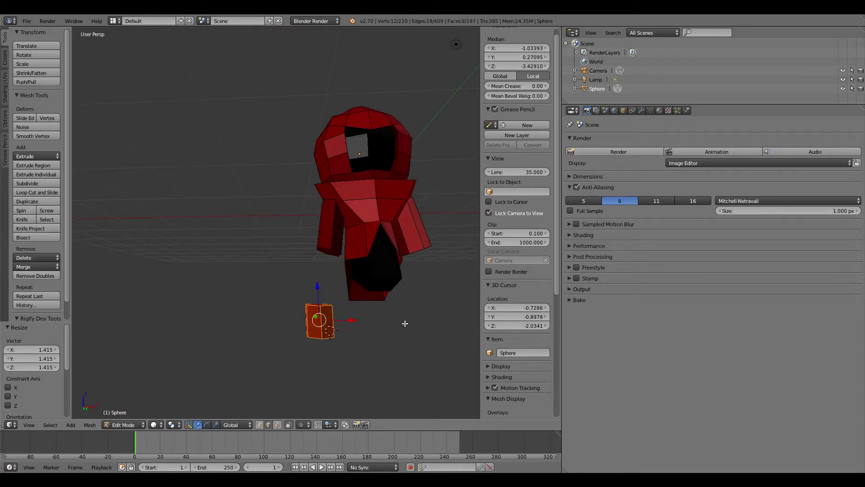
{"action": "key", "text": "KP_1"}
{"action": "left_click_drag", "start_coordinate": [341, 310], "coordinate": [387, 309]}
{"action": "scroll", "coordinate": [428, 331], "scroll_direction": "up", "scroll_amount": 2}
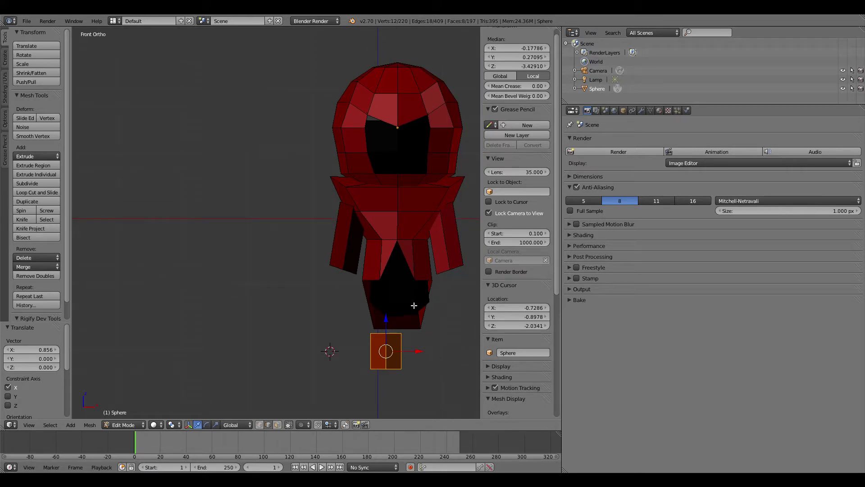
- Select the whole inner body mesh and lighten the FaceColor material's diffuse colour from black to dark grey
{"action": "key", "text": "a"}
{"action": "right_click", "coordinate": [395, 285]}
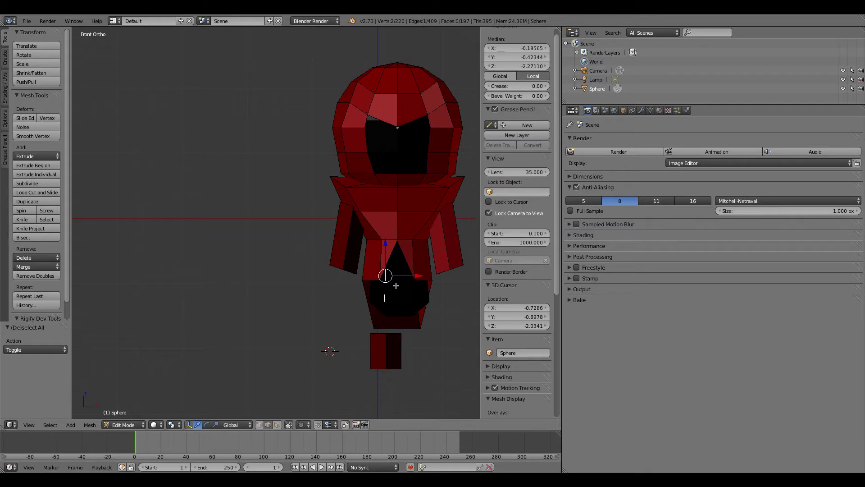
{"action": "key", "text": "ctrl+l"}
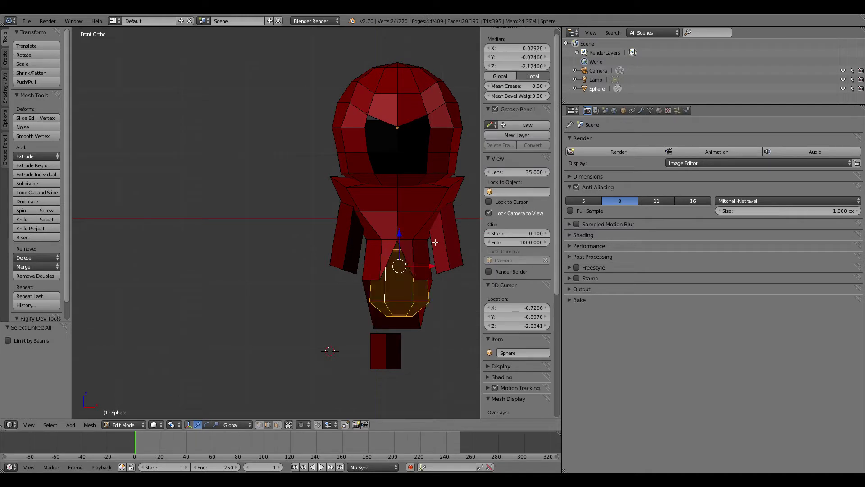
{"action": "left_click", "coordinate": [660, 110]}
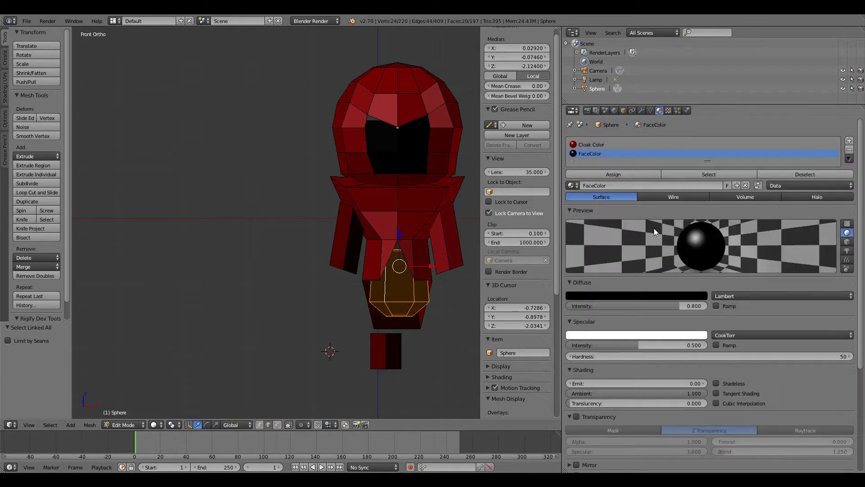
{"action": "left_click", "coordinate": [651, 296]}
{"action": "mouse_move", "coordinate": [643, 240]}
{"action": "left_mouse_down"}
{"action": "mouse_move", "coordinate": [643, 183]}
{"action": "mouse_move", "coordinate": [643, 226]}
{"action": "left_mouse_up"}
{"action": "key", "text": "a"}
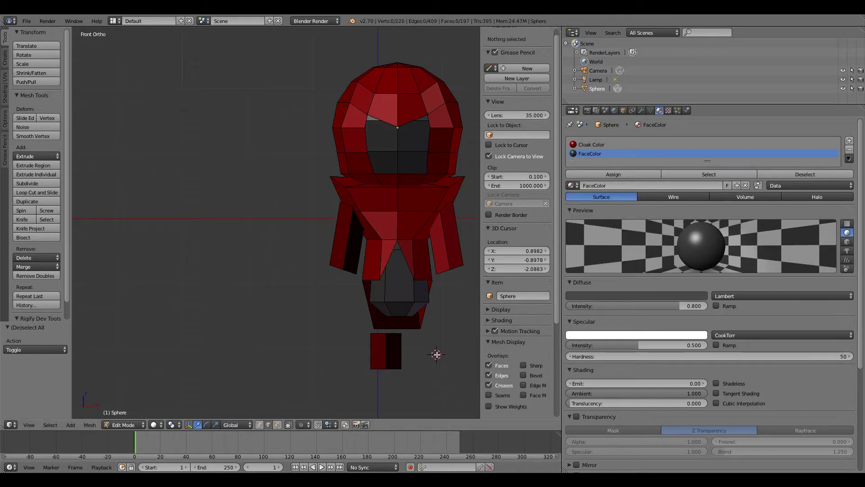
- Assign the FaceColor material to the entire leg cylinder and clear the selection
{"action": "middle_click_drag", "start_coordinate": [437, 353], "coordinate": [382, 298]}
{"action": "right_click", "coordinate": [378, 297]}
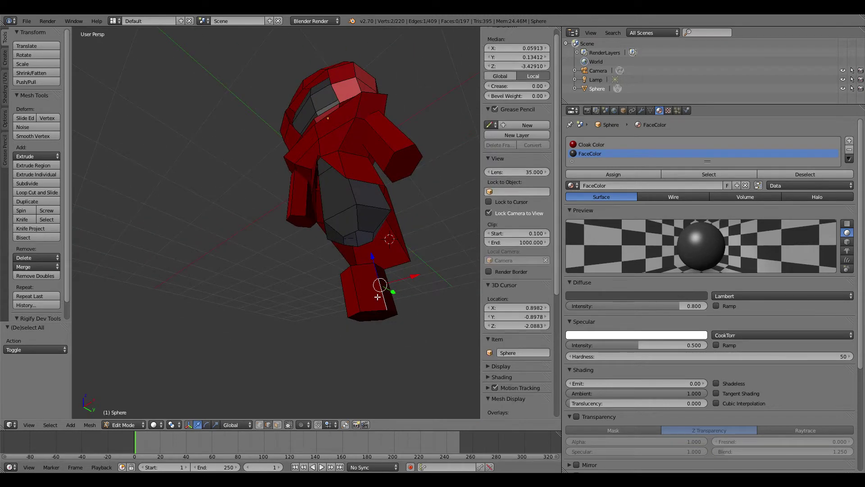
{"action": "left_click", "coordinate": [626, 296]}
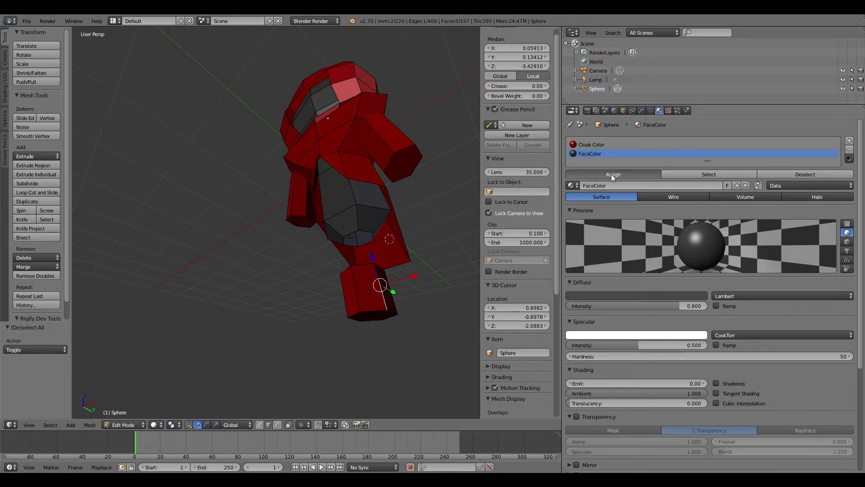
{"action": "left_click", "coordinate": [612, 175]}
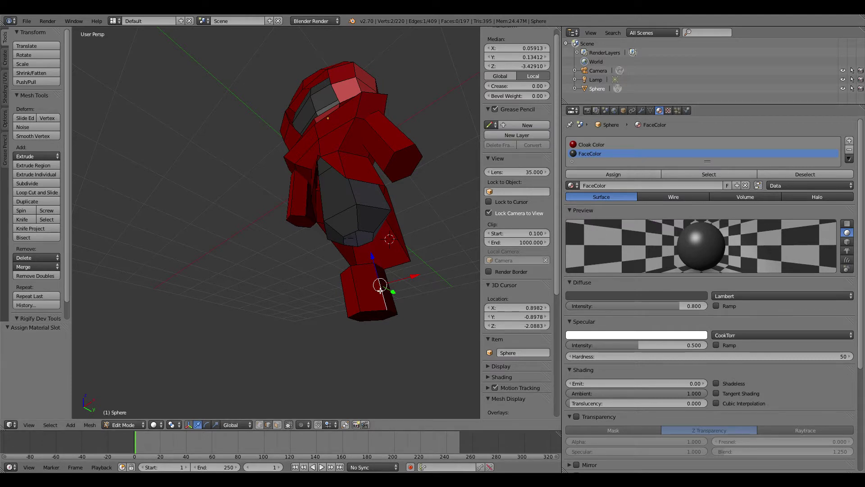
{"action": "key", "text": "l"}
{"action": "left_click", "coordinate": [608, 173]}
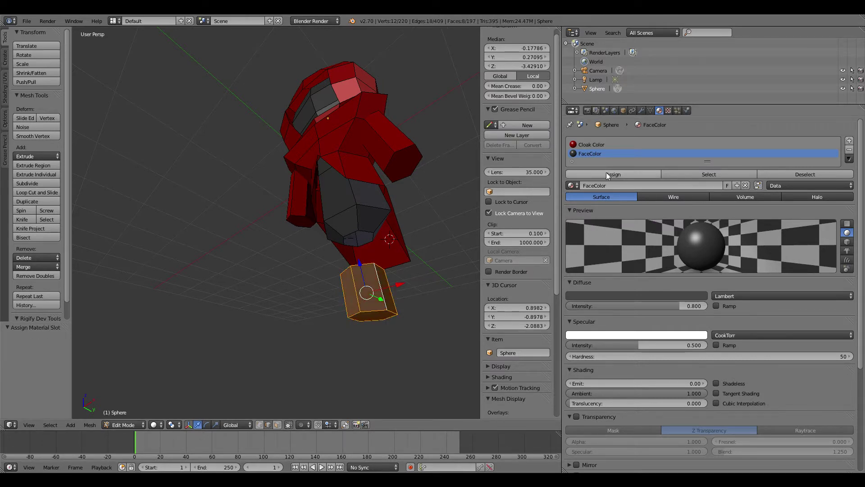
{"action": "left_click", "coordinate": [310, 311]}
{"action": "key", "text": "a"}
- Select the edges around the inner body's lower rim and try raising them about 0.19 along Z
{"action": "middle_click_drag", "start_coordinate": [307, 310], "coordinate": [394, 212]}
{"action": "right_click", "coordinate": [353, 173]}
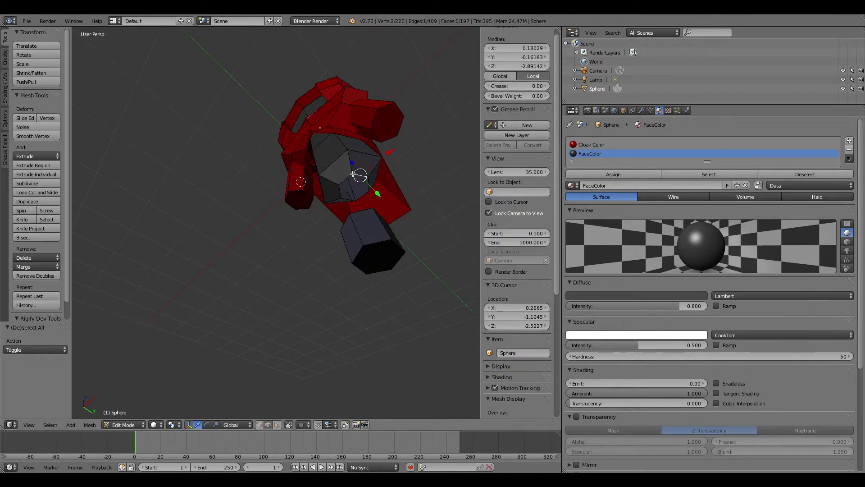
{"action": "middle_click_drag", "start_coordinate": [359, 170], "coordinate": [392, 199]}
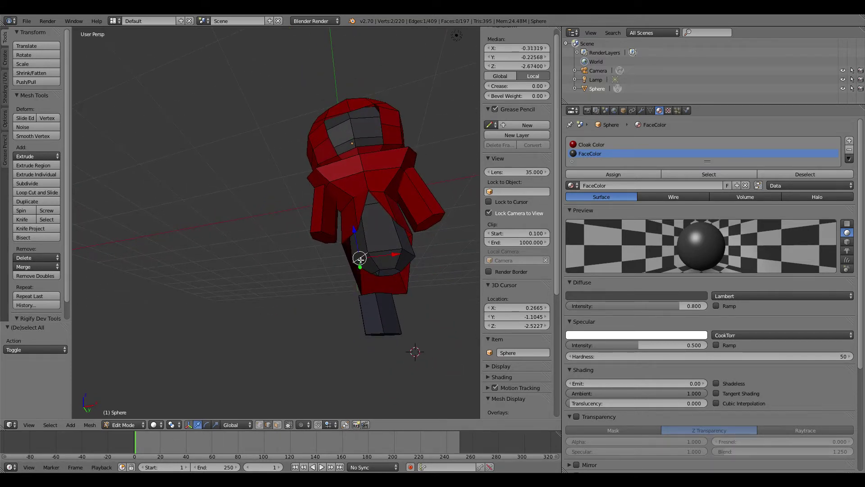
{"action": "right_click", "coordinate": [356, 267], "text": "shift"}
{"action": "right_click", "coordinate": [411, 253], "text": "shift"}
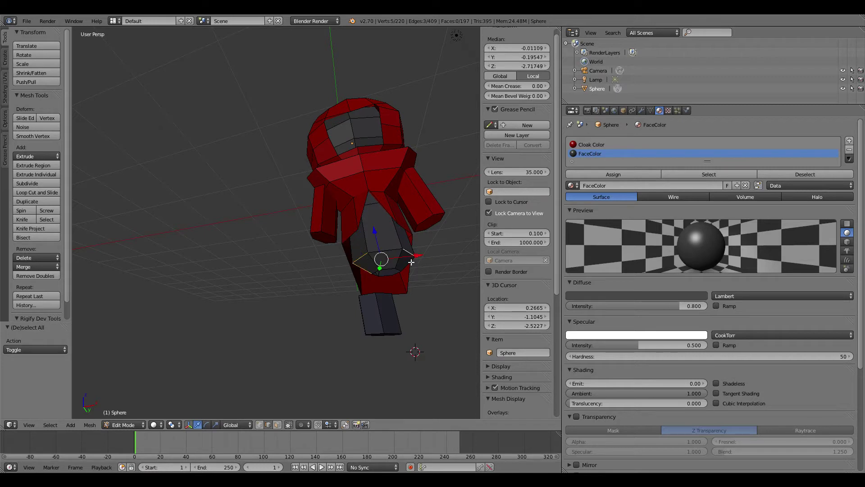
{"action": "right_click", "coordinate": [412, 262], "text": "shift"}
{"action": "middle_click_drag", "start_coordinate": [412, 262], "coordinate": [334, 209]}
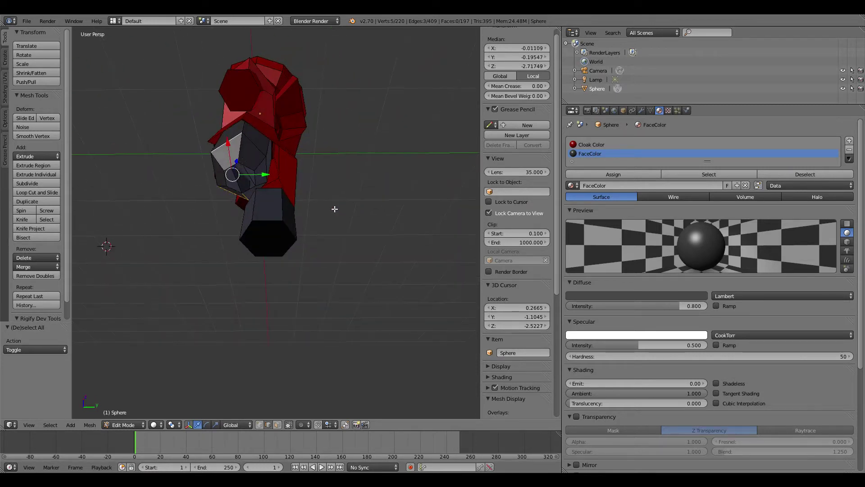
{"action": "right_click", "coordinate": [242, 148], "text": "shift"}
{"action": "middle_click_drag", "start_coordinate": [246, 147], "coordinate": [396, 282]}
{"action": "key", "text": "g"}
{"action": "key", "text": "z"}
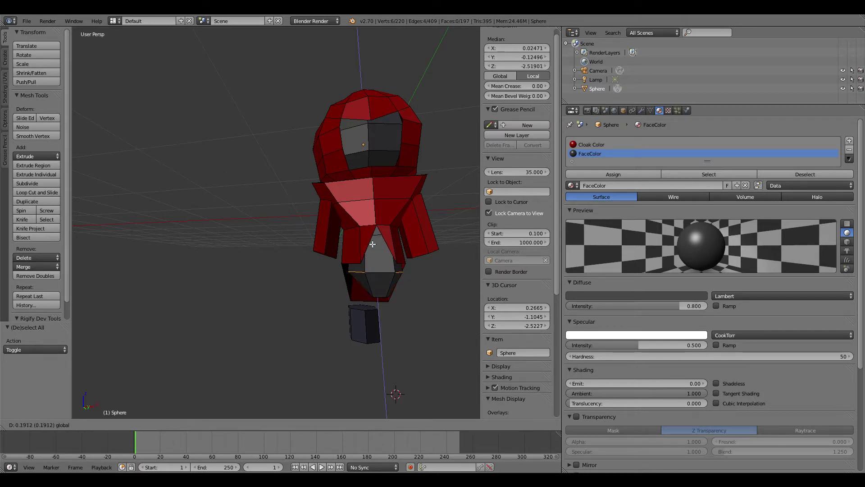
{"action": "left_click", "coordinate": [373, 249]}
{"action": "key", "text": "ctrl+z"}
{"action": "key", "text": "ctrl+z"}
{"action": "middle_click_drag", "start_coordinate": [436, 319], "coordinate": [393, 247]}
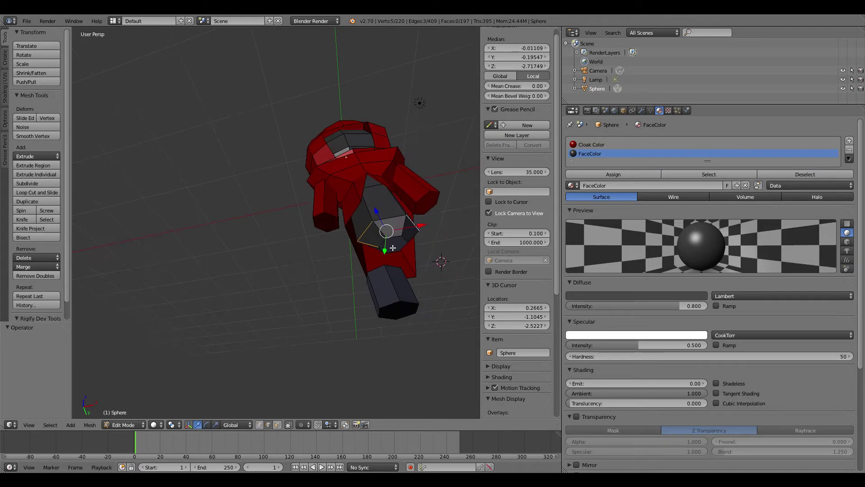
{"action": "right_click", "coordinate": [428, 237], "text": "ctrl"}
{"action": "right_click", "coordinate": [371, 245], "text": "shift"}
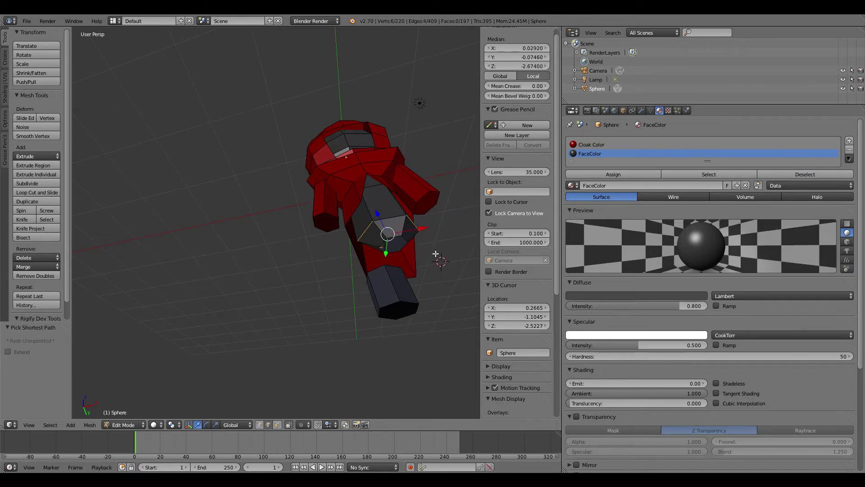
{"action": "middle_click_drag", "start_coordinate": [436, 254], "coordinate": [433, 219]}
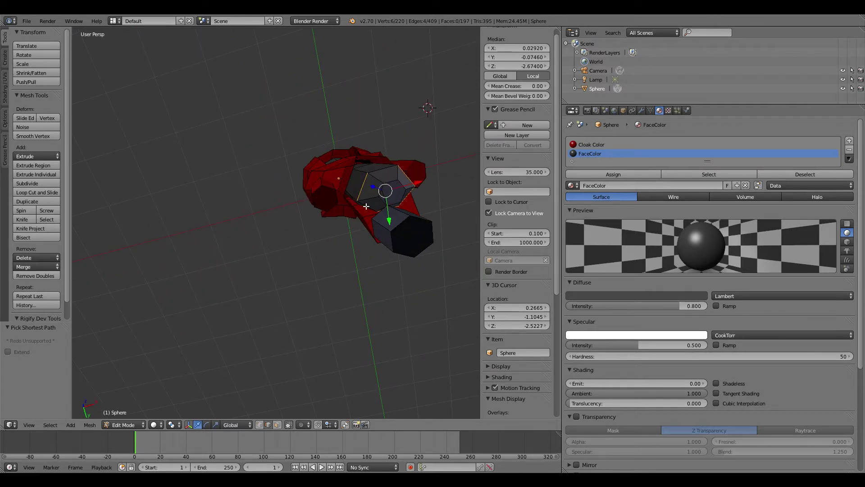
{"action": "middle_click_drag", "start_coordinate": [366, 205], "coordinate": [440, 201]}
{"action": "scroll", "coordinate": [381, 241], "scroll_direction": "up", "scroll_amount": 3}
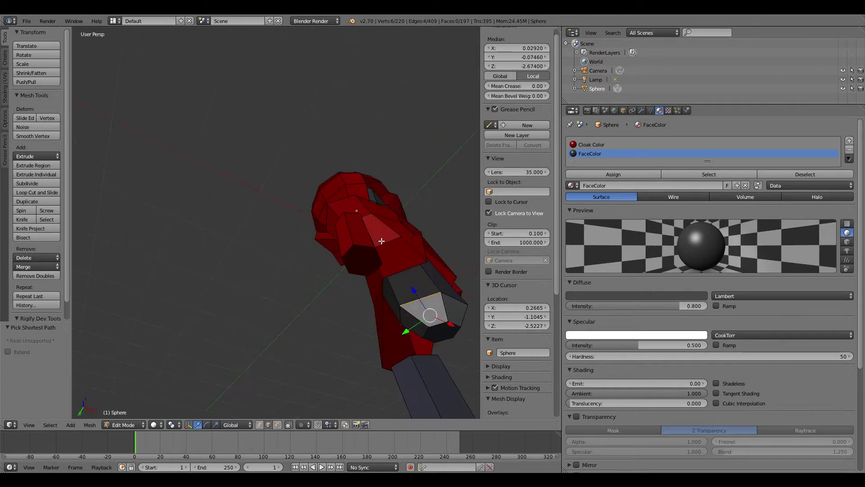
{"action": "middle_click_drag", "start_coordinate": [401, 318], "coordinate": [416, 316]}
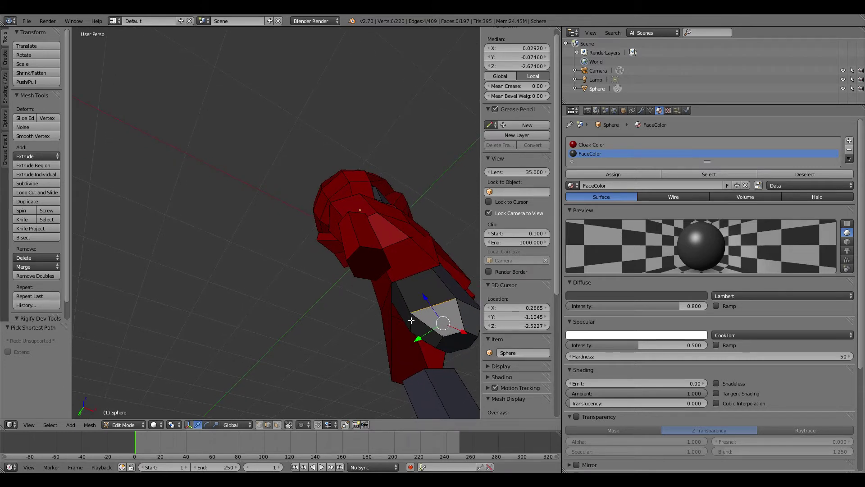
{"action": "key", "text": "a"}
{"action": "key", "text": "a"}
{"action": "key", "text": "a"}
{"action": "right_click", "coordinate": [412, 322]}
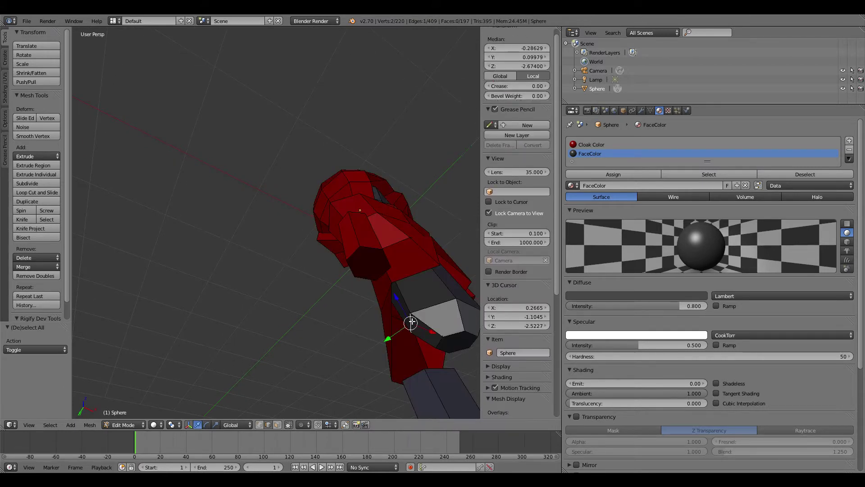
{"action": "key", "text": "a"}
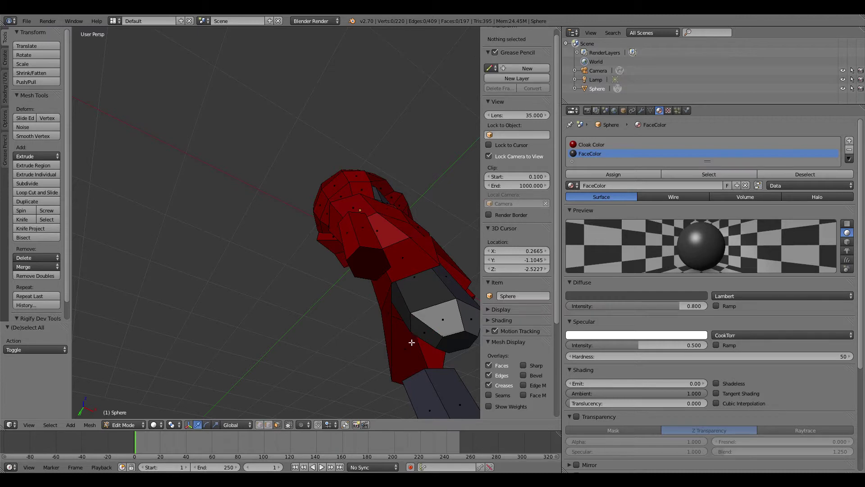
- Select the six sloped faces around the inner body's lower end and try enlarging them by about 1.085
{"action": "right_click", "coordinate": [413, 341]}
{"action": "right_click", "coordinate": [421, 338], "text": "shift"}
{"action": "middle_click_drag", "start_coordinate": [421, 338], "coordinate": [398, 295]}
{"action": "right_click", "coordinate": [378, 227], "text": "shift"}
{"action": "right_click", "coordinate": [393, 230], "text": "shift"}
{"action": "middle_click_drag", "start_coordinate": [393, 230], "coordinate": [262, 252]}
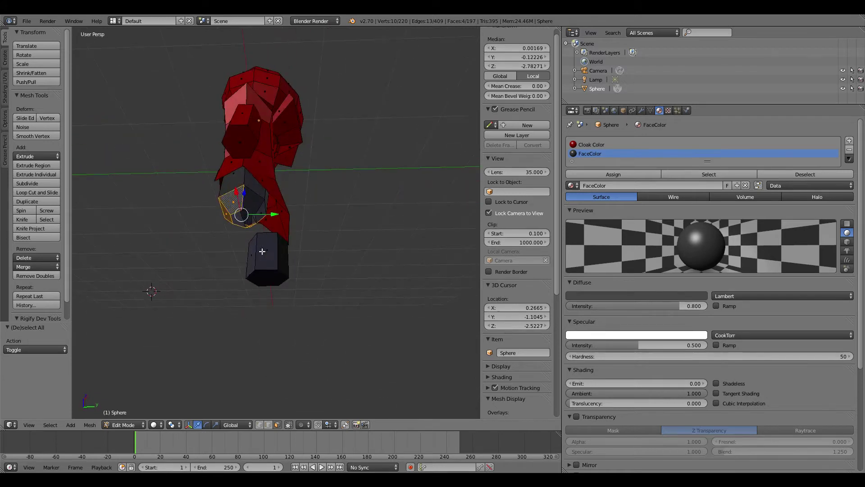
{"action": "right_click", "coordinate": [260, 212], "text": "shift"}
{"action": "right_click", "coordinate": [255, 205], "text": "shift"}
{"action": "middle_click_drag", "start_coordinate": [255, 205], "coordinate": [377, 237]}
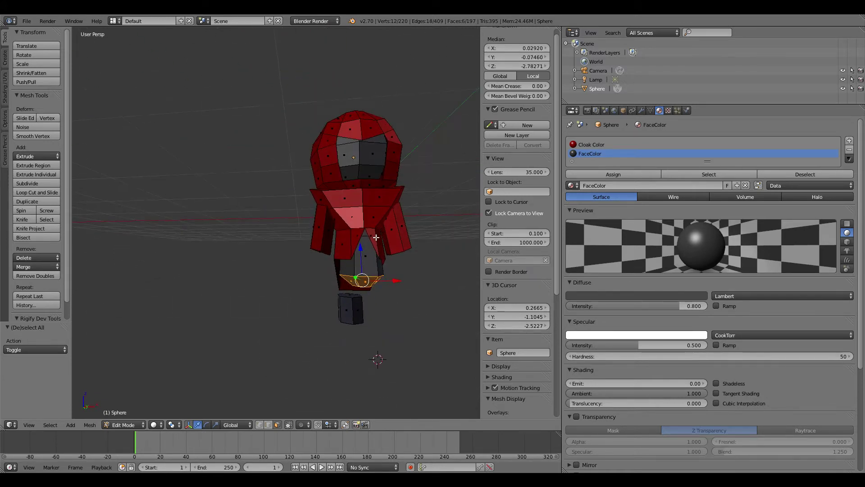
{"action": "key", "text": "s"}
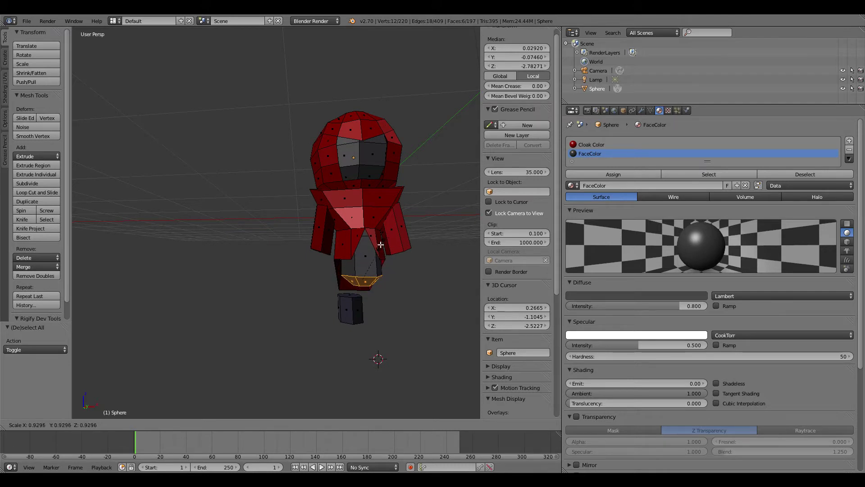
{"action": "left_click", "coordinate": [388, 243]}
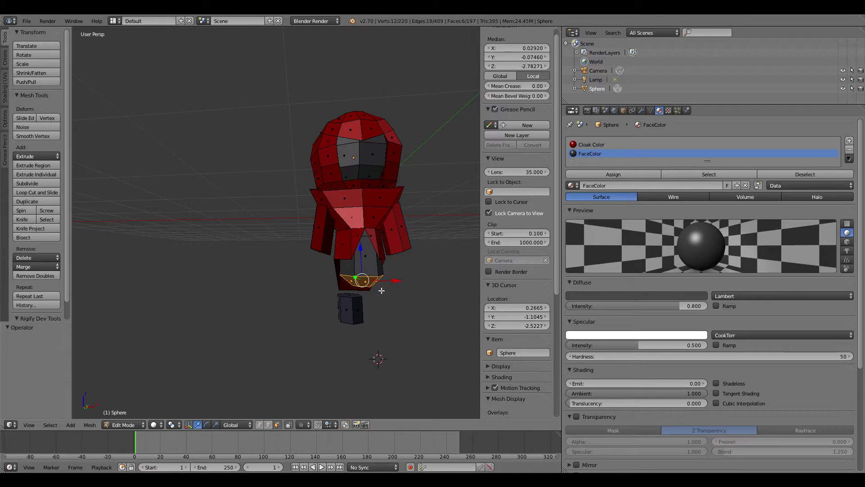
{"action": "key", "text": "s"}
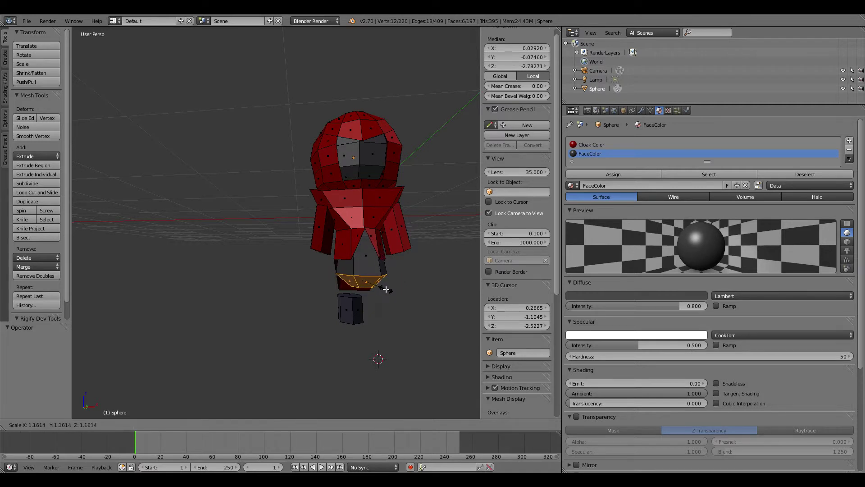
{"action": "left_click", "coordinate": [385, 288]}
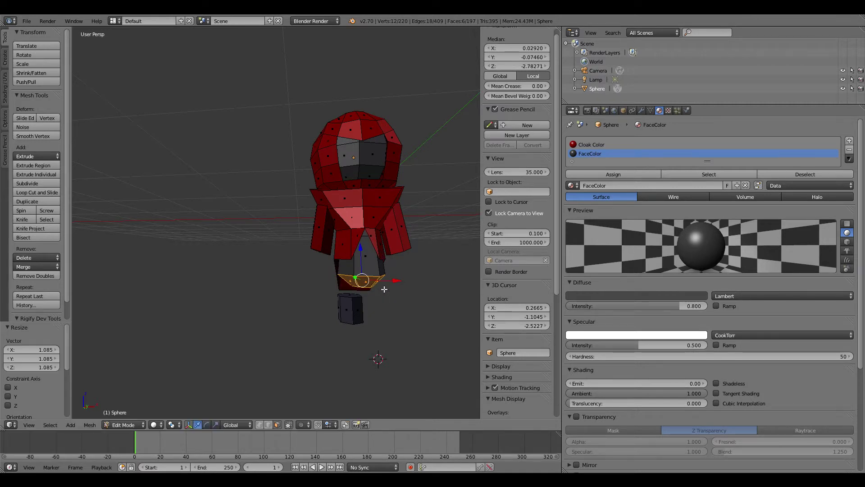
- Try to extrude a single sloped face at the inner body's lower front by about 0.192 along its normal
{"action": "right_click", "coordinate": [347, 276]}
{"action": "left_click_drag", "start_coordinate": [349, 253], "coordinate": [349, 250]}
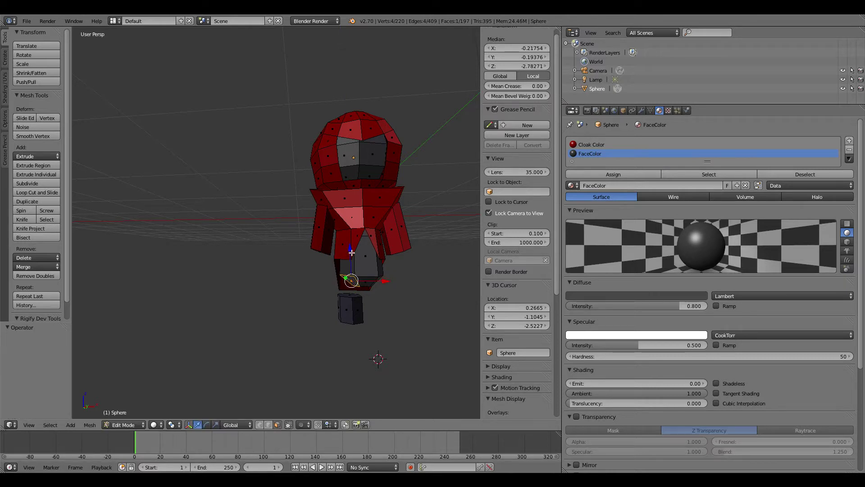
{"action": "key", "text": "e"}
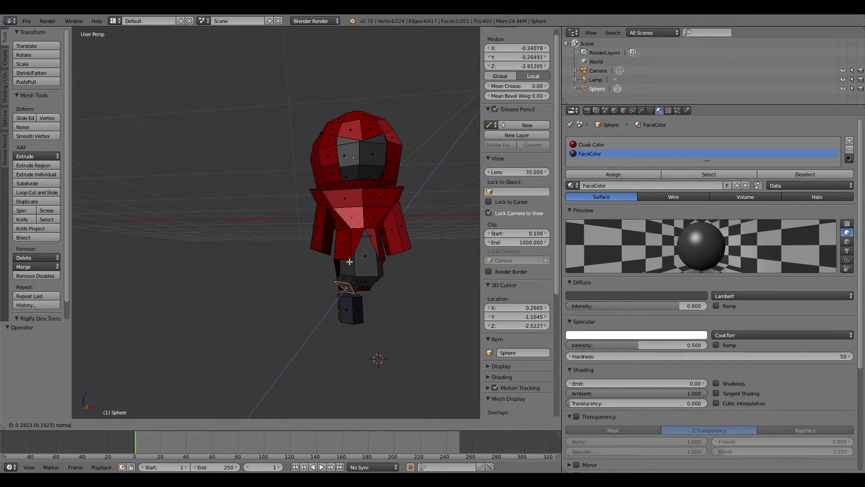
{"action": "left_click", "coordinate": [348, 262]}
{"action": "middle_click_drag", "start_coordinate": [349, 261], "coordinate": [413, 297]}
{"action": "key", "text": "ctrl+z"}
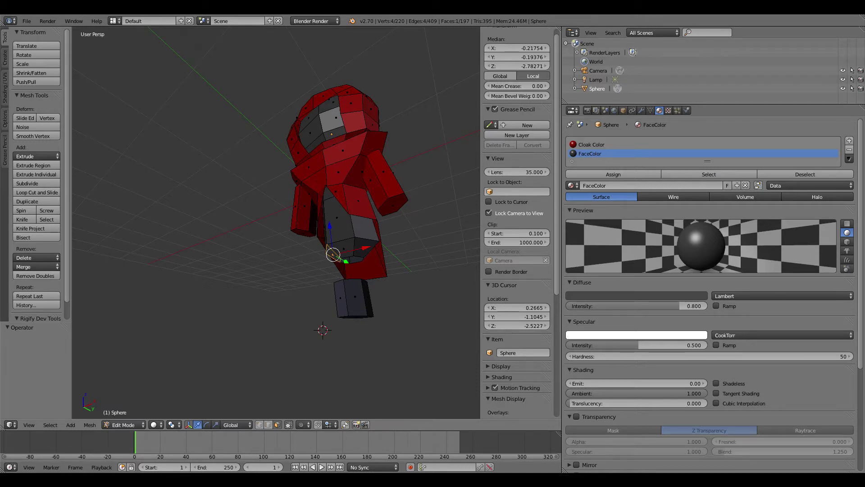
- Select the whole leg cylinder and move it along Y by about -0.263, plus a further -0.084 in the right view
{"action": "mouse_move", "coordinate": [419, 227]}
{"action": "middle_mouse_down"}
{"action": "mouse_move", "coordinate": [432, 241]}
{"action": "mouse_move", "coordinate": [410, 234]}
{"action": "middle_mouse_up"}
{"action": "right_click", "coordinate": [394, 326]}
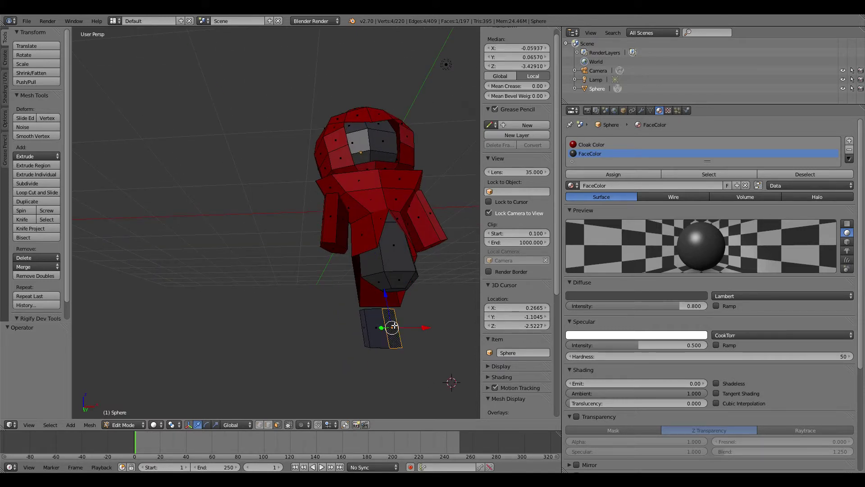
{"action": "key", "text": "ctrl+l"}
{"action": "middle_click_drag", "start_coordinate": [396, 290], "coordinate": [340, 343]}
{"action": "key", "text": "g"}
{"action": "key", "text": "y"}
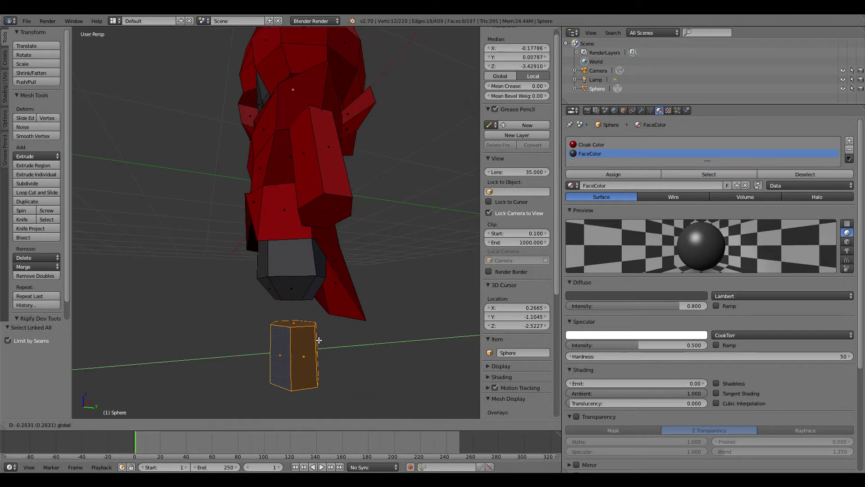
{"action": "left_click", "coordinate": [320, 336]}
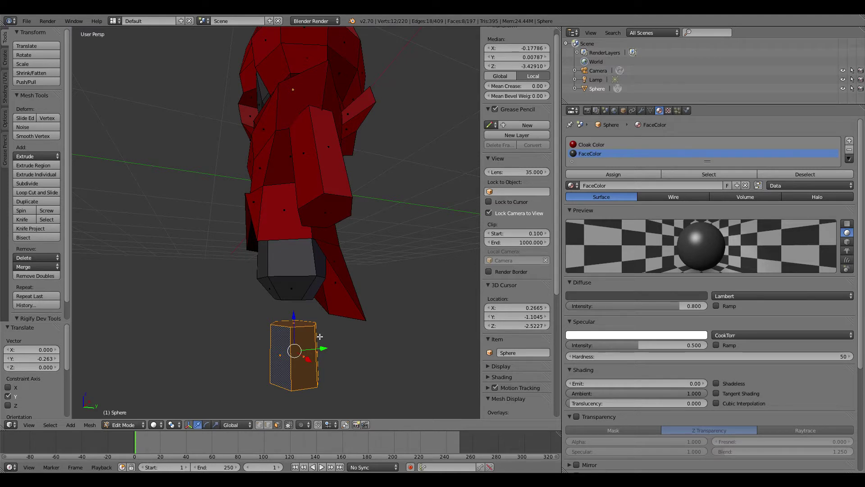
{"action": "key", "text": "KP_3"}
{"action": "left_click_drag", "start_coordinate": [284, 317], "coordinate": [281, 317]}
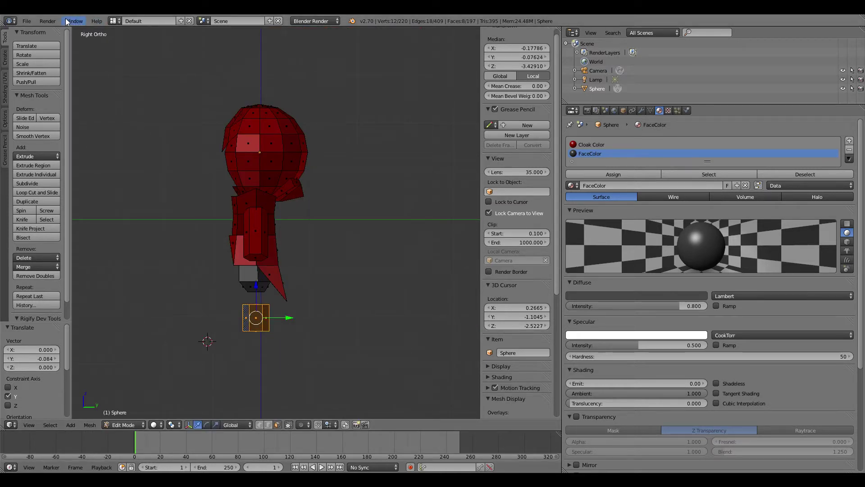
{"action": "left_click", "coordinate": [27, 20]}
{"action": "left_click", "coordinate": [31, 20]}
{"action": "left_click", "coordinate": [93, 23]}
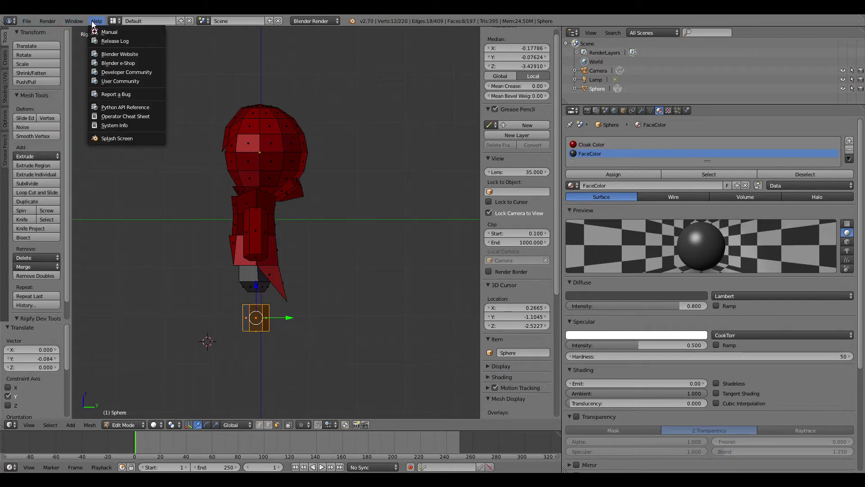
{"action": "left_click", "coordinate": [77, 22]}
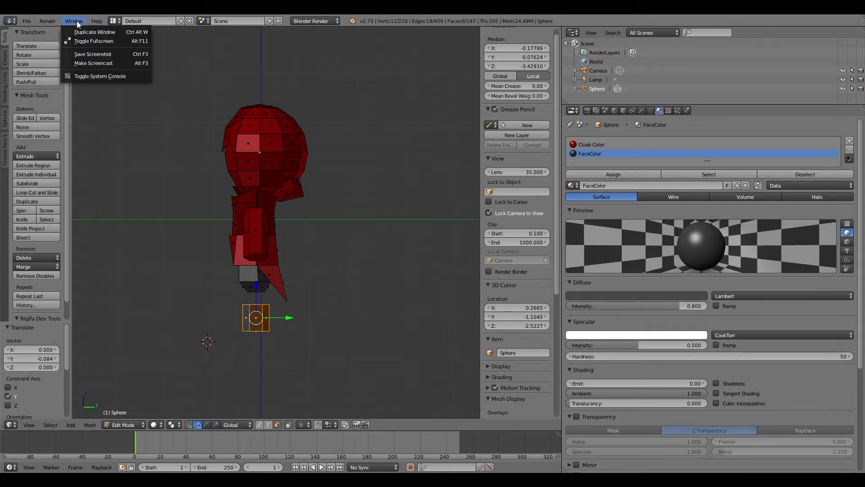
{"action": "left_click", "coordinate": [35, 21]}
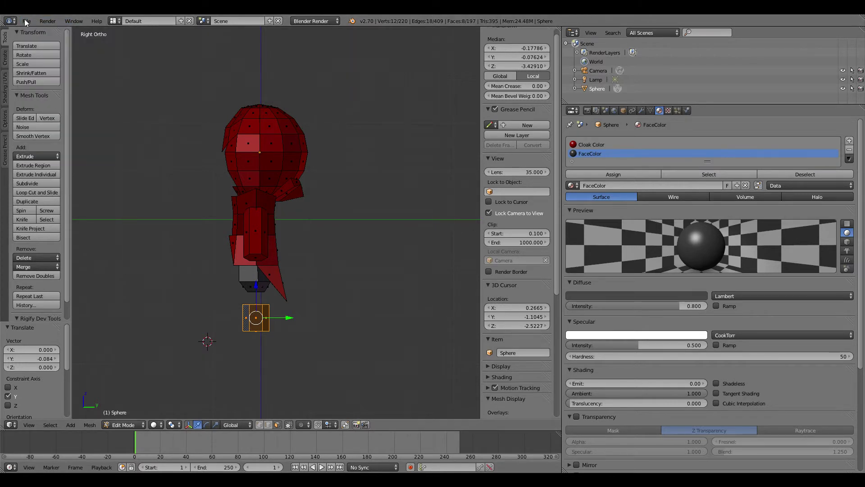
- Shift the leg cylinder about -0.017 along X and raise it about 0.475 along Z to meet the body
{"action": "middle_click_drag", "start_coordinate": [252, 261], "coordinate": [301, 268]}
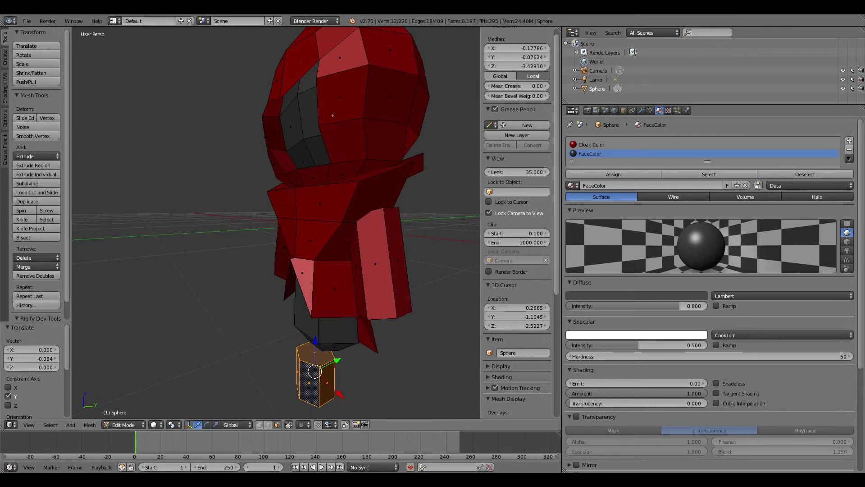
{"action": "middle_click_drag", "start_coordinate": [308, 281], "coordinate": [383, 261]}
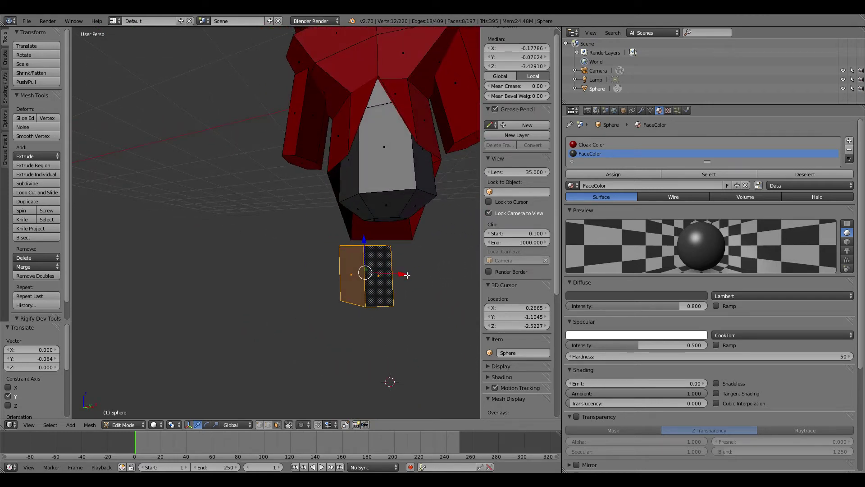
{"action": "left_click_drag", "start_coordinate": [407, 275], "coordinate": [405, 275]}
{"action": "key", "text": "KP_3"}
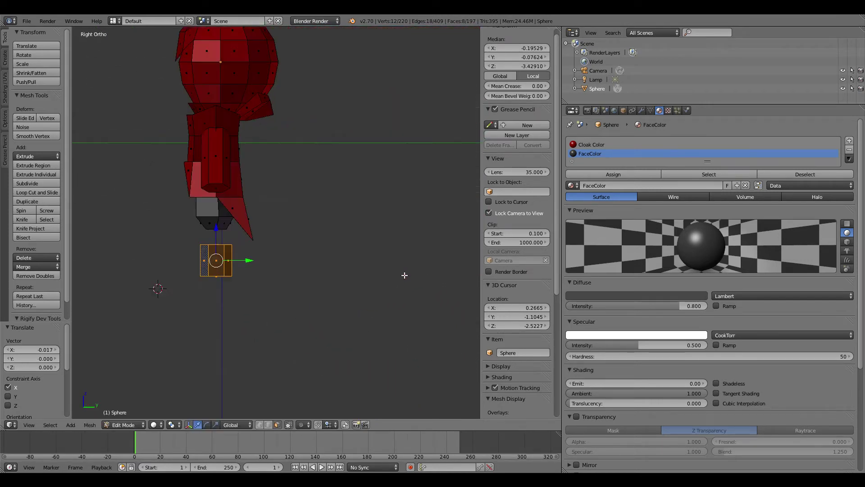
{"action": "key", "text": "KP_1"}
{"action": "left_click_drag", "start_coordinate": [356, 229], "coordinate": [354, 202]}
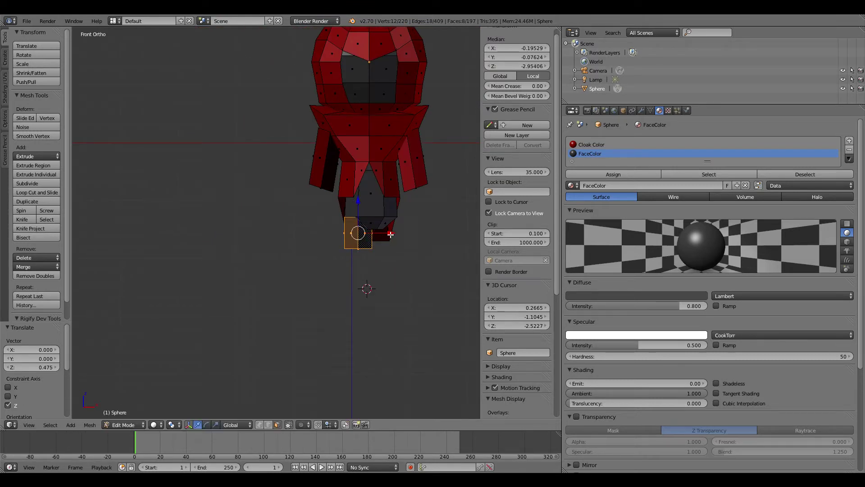
- In the front view, move the leg cylinder about -0.132 along X towards the outer side of the body
{"action": "left_click_drag", "start_coordinate": [391, 233], "coordinate": [393, 234]}
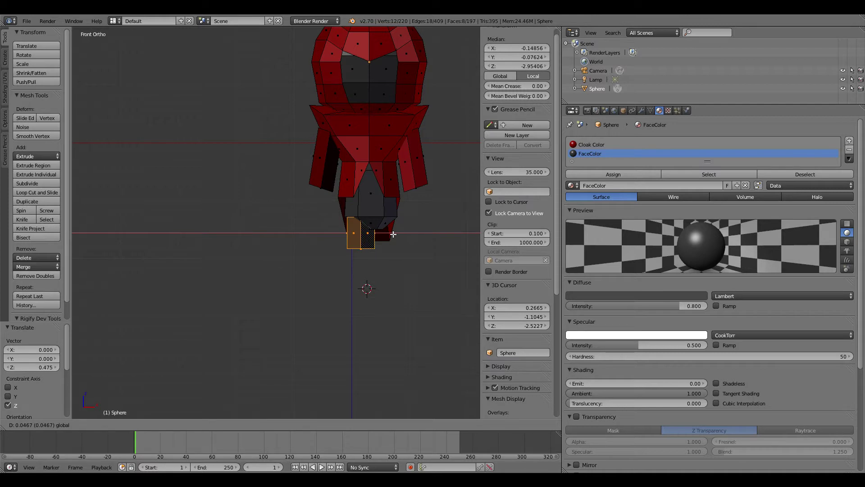
{"action": "mouse_move", "coordinate": [393, 234]}
{"action": "left_mouse_down"}
{"action": "mouse_move", "coordinate": [381, 234]}
{"action": "mouse_move", "coordinate": [389, 234]}
{"action": "left_mouse_up"}
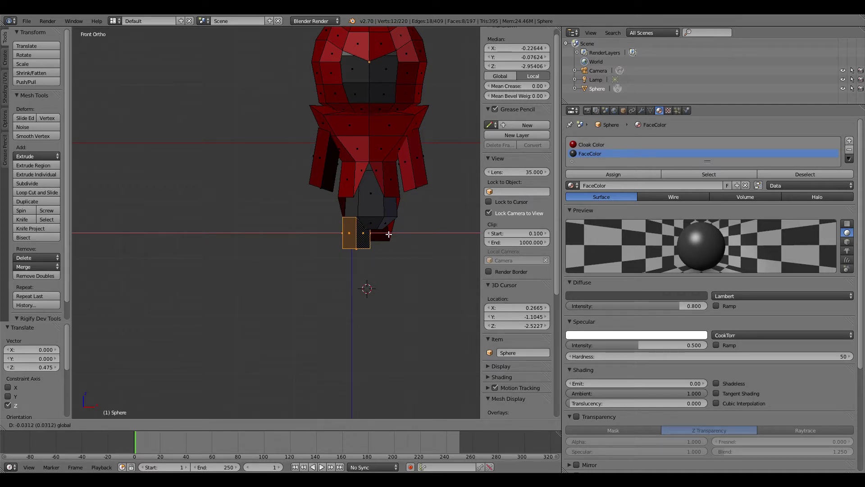
{"action": "left_click_drag", "start_coordinate": [388, 234], "coordinate": [382, 235]}
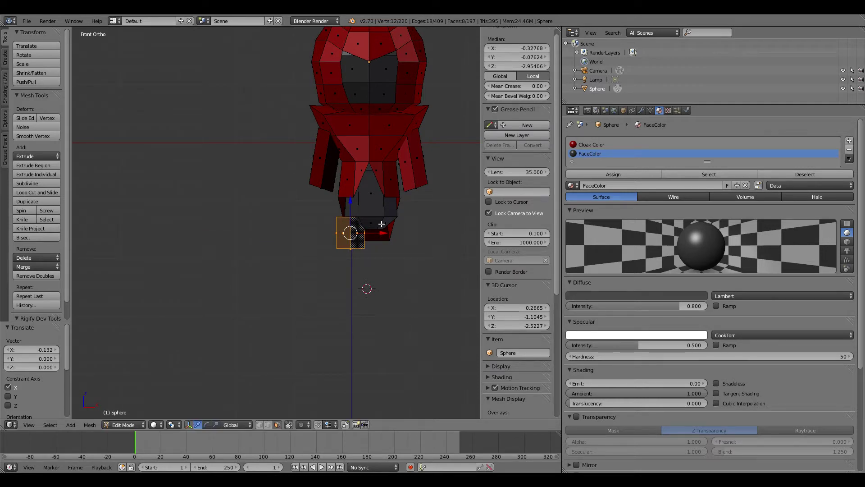
- Try to scale the single vertex at the leg cylinder's upper outer corner
{"action": "scroll", "coordinate": [423, 253], "scroll_direction": "up", "scroll_amount": 2}
{"action": "key", "text": "a"}
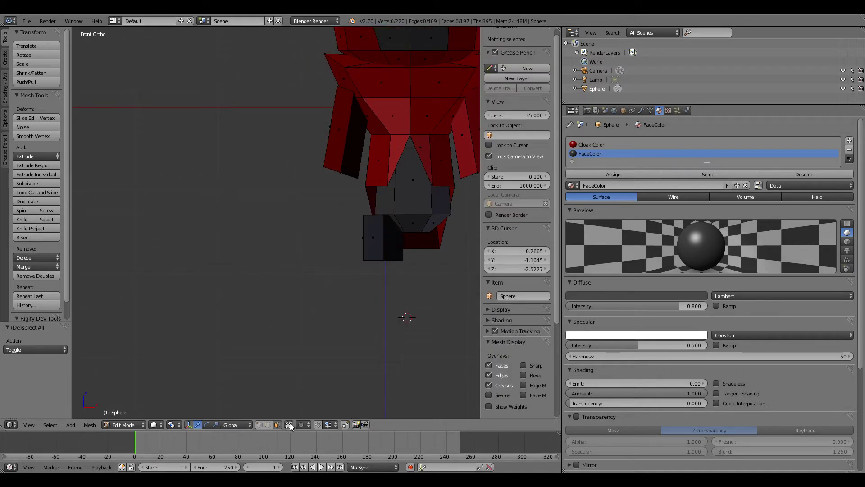
{"action": "right_click", "coordinate": [364, 216]}
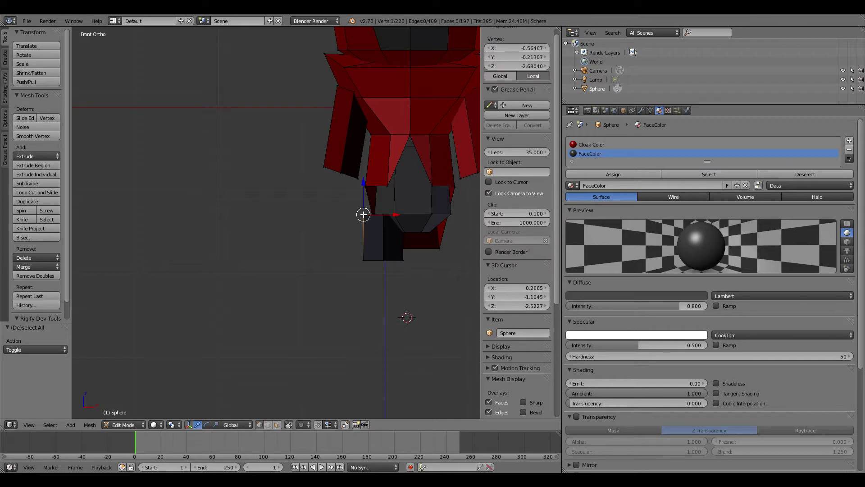
{"action": "key", "text": "s"}
{"action": "left_click", "coordinate": [379, 215]}
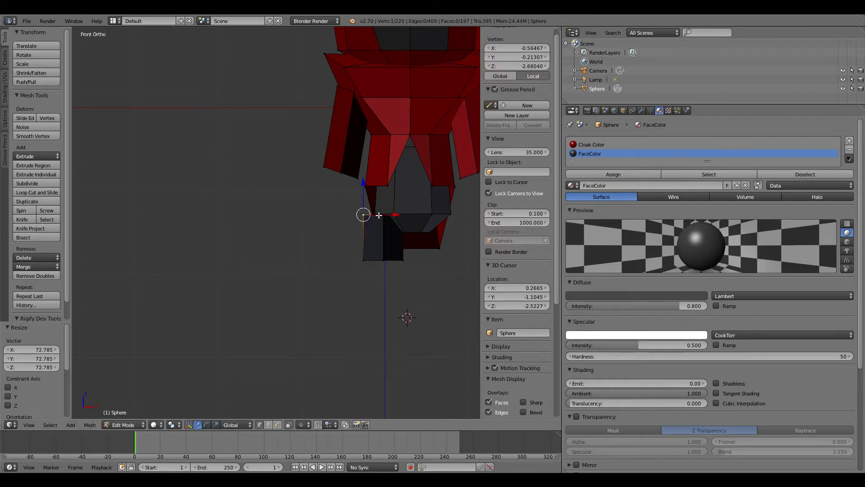
{"action": "key", "text": "ctrl+z"}
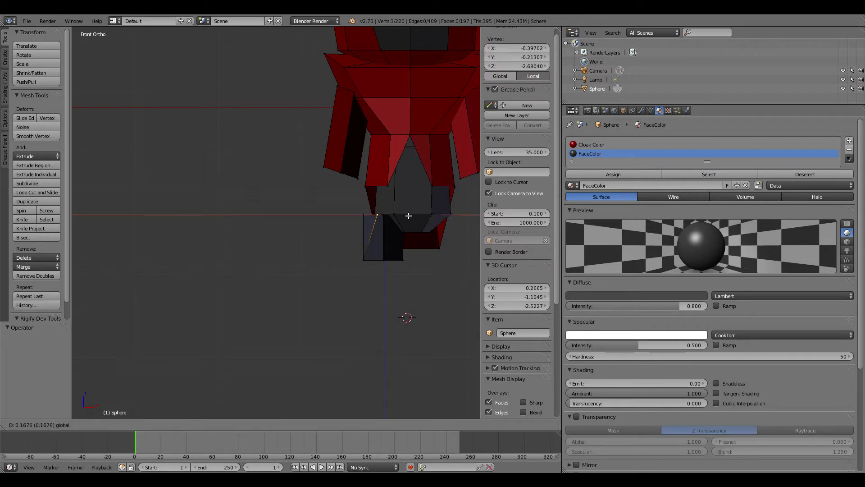
- Select the leg cylinder's top outer edge, move it about 0.181 inward along X, and fine-tune its X position
{"action": "middle_click_drag", "start_coordinate": [364, 212], "coordinate": [387, 243]}
{"action": "right_click", "coordinate": [398, 216], "text": "shift"}
{"action": "key", "text": "g"}
{"action": "key", "text": "x"}
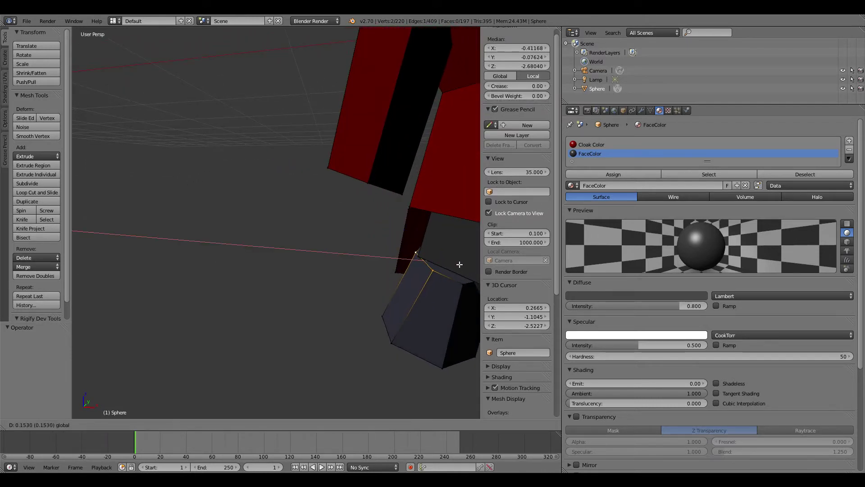
{"action": "left_click", "coordinate": [464, 264]}
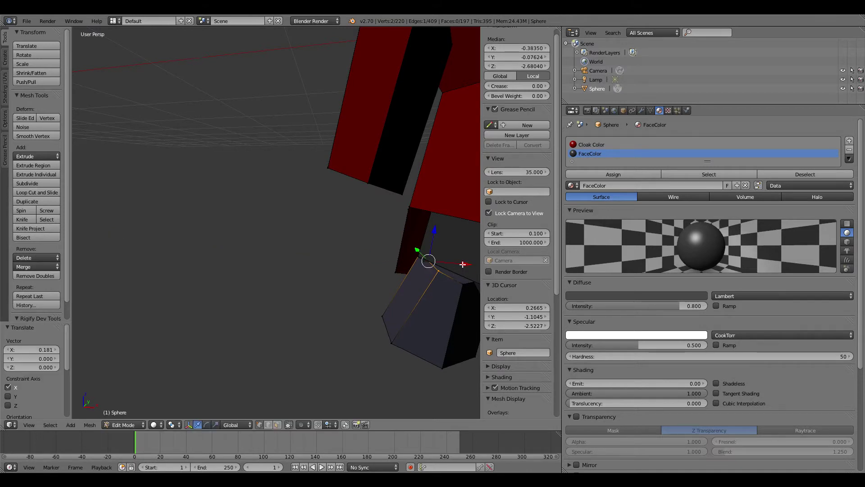
{"action": "key", "text": "g"}
{"action": "key", "text": "x"}
{"action": "left_click", "coordinate": [448, 259]}
{"action": "key", "text": "a"}
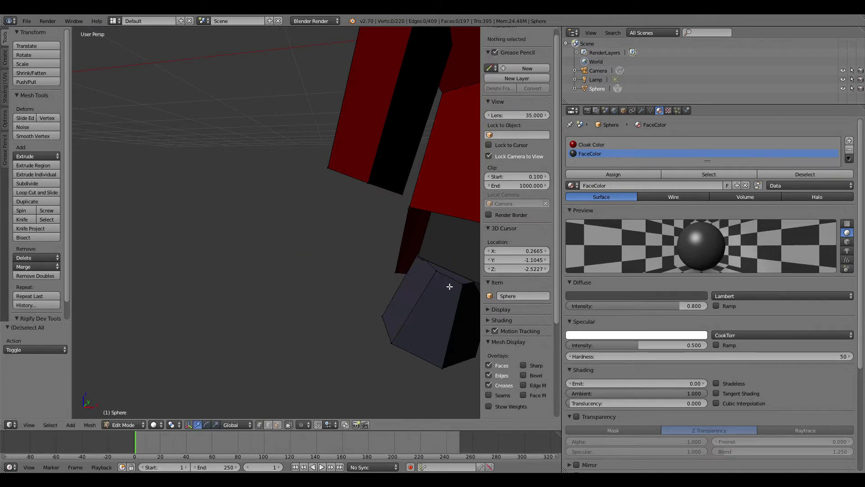
- Select the whole leg and duplicate it, mirroring the copy with a scale of -1 along X
{"action": "middle_click_drag", "start_coordinate": [448, 286], "coordinate": [419, 262]}
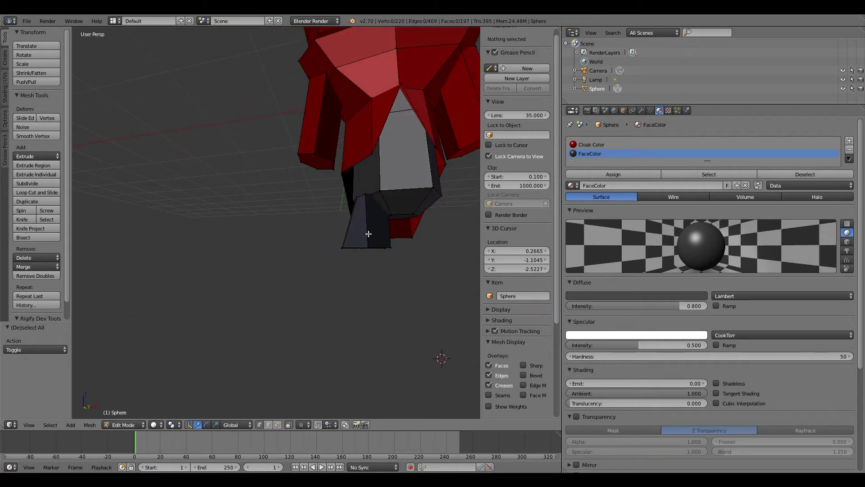
{"action": "key", "text": "a"}
{"action": "key", "text": "a"}
{"action": "right_click", "coordinate": [361, 248]}
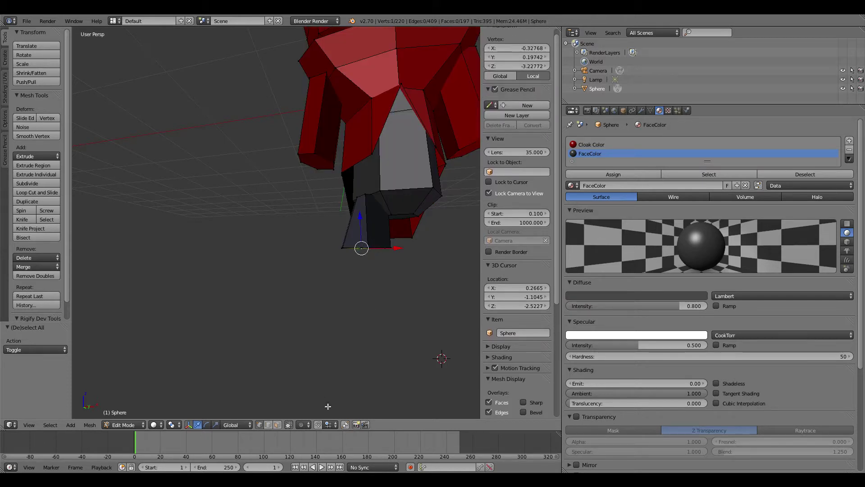
{"action": "key", "text": "ctrl+l"}
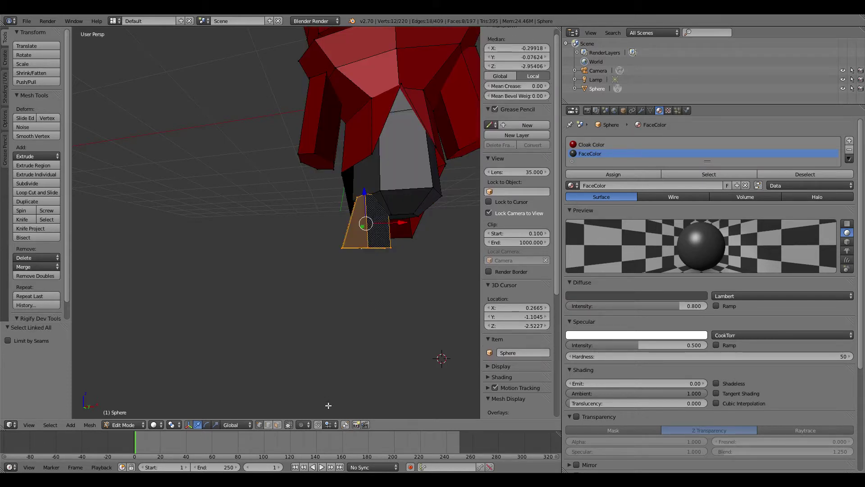
{"action": "key", "text": "shift+d"}
{"action": "type", "text": "s"}
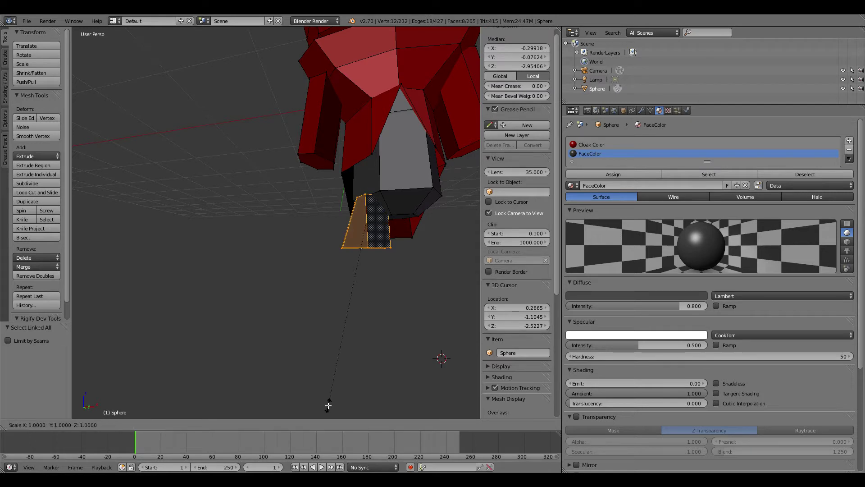
{"action": "type", "text": "x-1"}
{"action": "key", "text": "Return"}
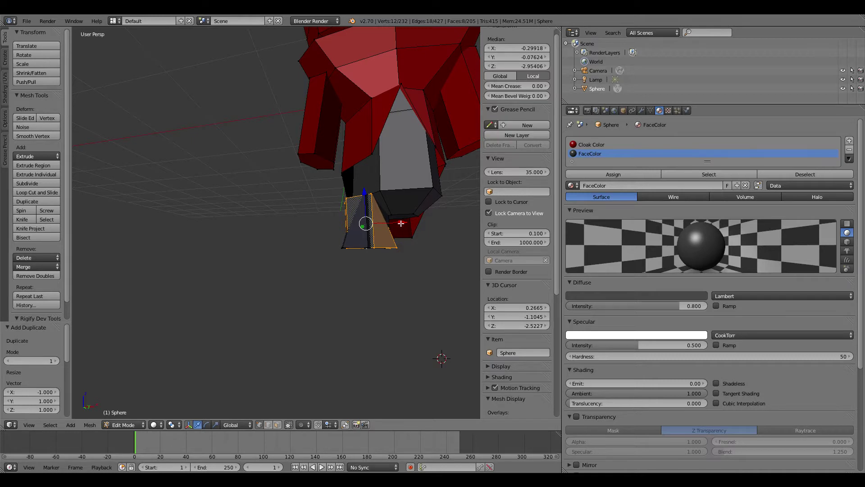
- Move the mirrored leg about 0.662 along X under the other side of the body and fine-tune it in the front view
{"action": "left_click_drag", "start_coordinate": [401, 223], "coordinate": [469, 234]}
{"action": "middle_click_drag", "start_coordinate": [469, 235], "coordinate": [413, 239]}
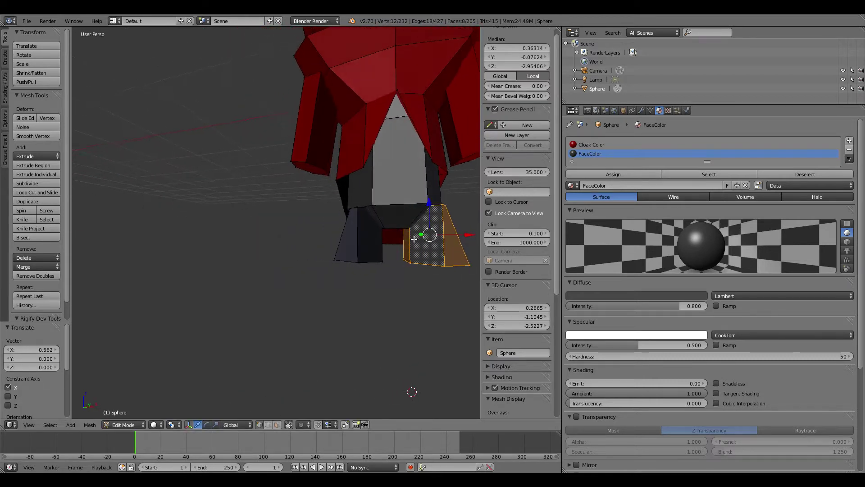
{"action": "key", "text": "KP_1"}
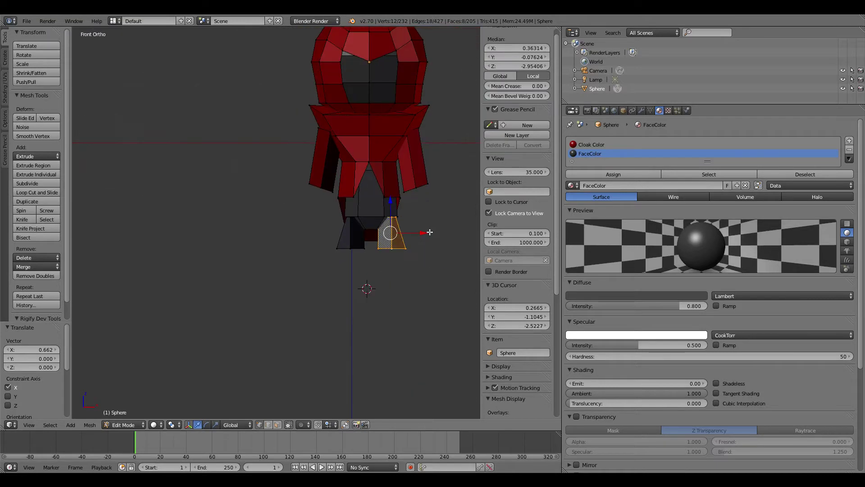
{"action": "left_click_drag", "start_coordinate": [419, 231], "coordinate": [423, 233]}
{"action": "key", "text": "a"}
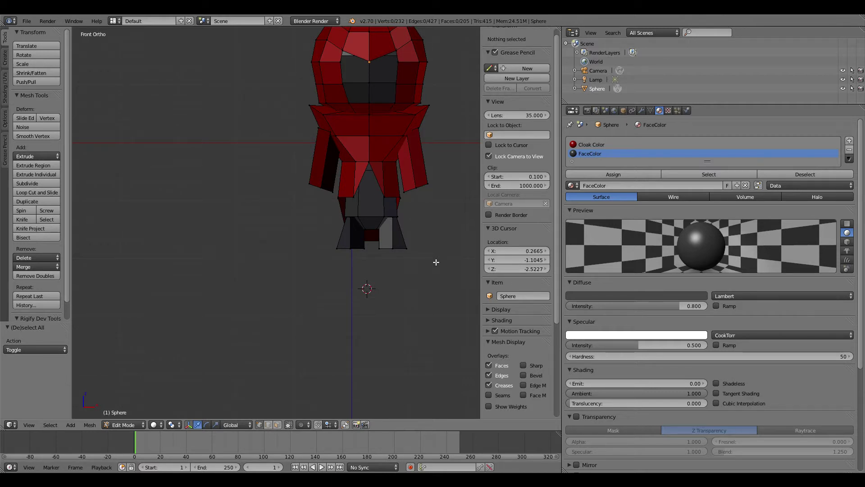
- Select the mirrored leg as linked geometry and move it about -0.065 along X, closer to the body's centre
{"action": "scroll", "coordinate": [436, 261], "scroll_direction": "up", "scroll_amount": 2}
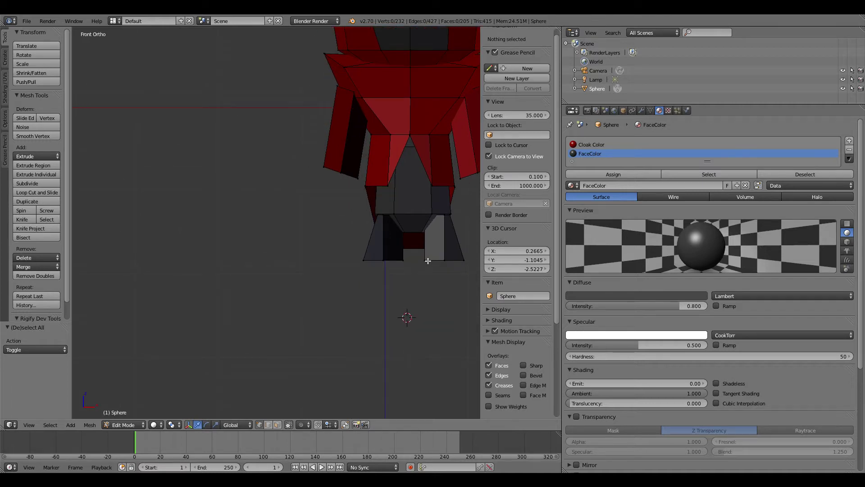
{"action": "key", "text": "KP_0"}
{"action": "key", "text": "KP_0"}
{"action": "scroll", "coordinate": [428, 262], "scroll_direction": "up", "scroll_amount": 1}
{"action": "middle_click_drag", "start_coordinate": [430, 262], "coordinate": [372, 257]}
{"action": "scroll", "coordinate": [413, 253], "scroll_direction": "down", "scroll_amount": 5}
{"action": "scroll", "coordinate": [405, 246], "scroll_direction": "up", "scroll_amount": 5}
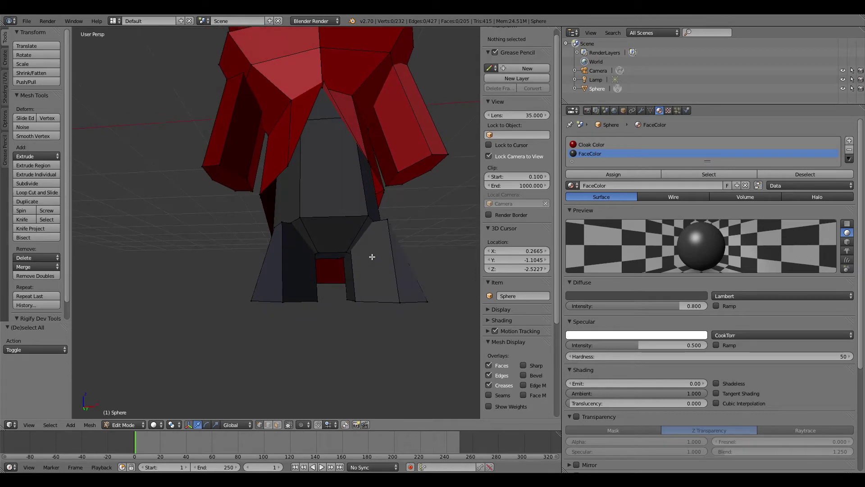
{"action": "key", "text": "l"}
{"action": "key", "text": "g"}
{"action": "key", "text": "x"}
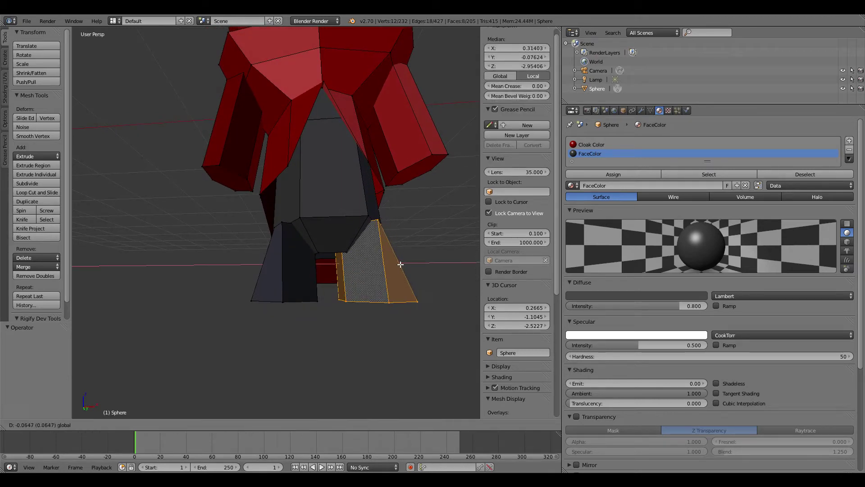
{"action": "left_click", "coordinate": [400, 264]}
{"action": "middle_click_drag", "start_coordinate": [400, 264], "coordinate": [419, 248]}
- Undo the mirrored leg's moves and its duplication, then clear the selection
{"action": "key", "text": "ctrl+z"}
{"action": "key", "text": "ctrl+z"}
{"action": "key", "text": "ctrl+z"}
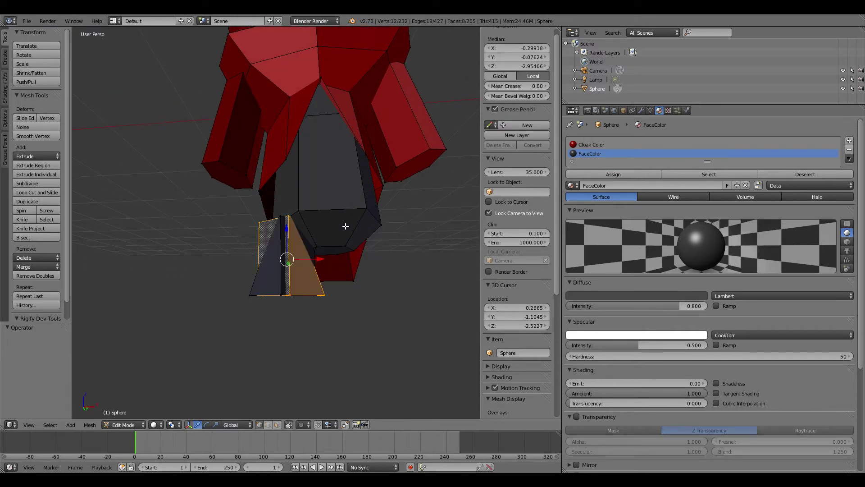
{"action": "key", "text": "ctrl+z"}
{"action": "key", "text": "a"}
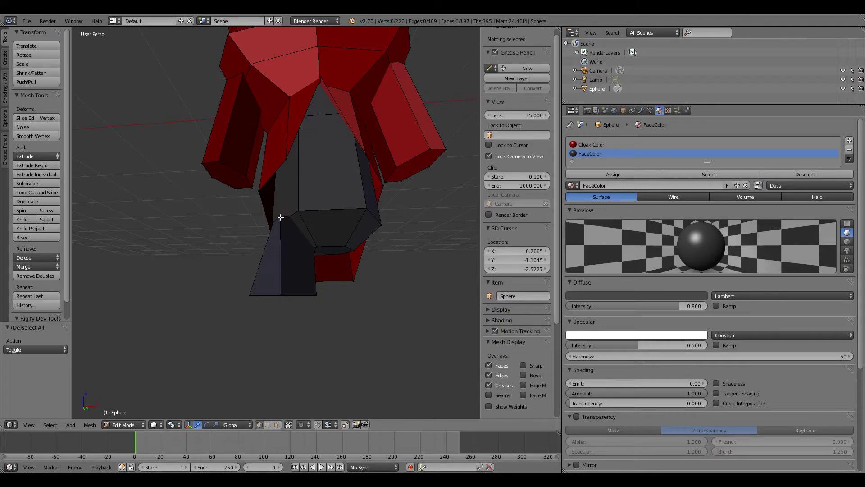
- Move the leg's top front vertex about 0.136 along X and -0.066 along Y to meet the body's lower corner
{"action": "right_click", "coordinate": [281, 217]}
{"action": "middle_click_drag", "start_coordinate": [282, 217], "coordinate": [317, 237]}
{"action": "scroll", "coordinate": [316, 237], "scroll_direction": "up", "scroll_amount": 3}
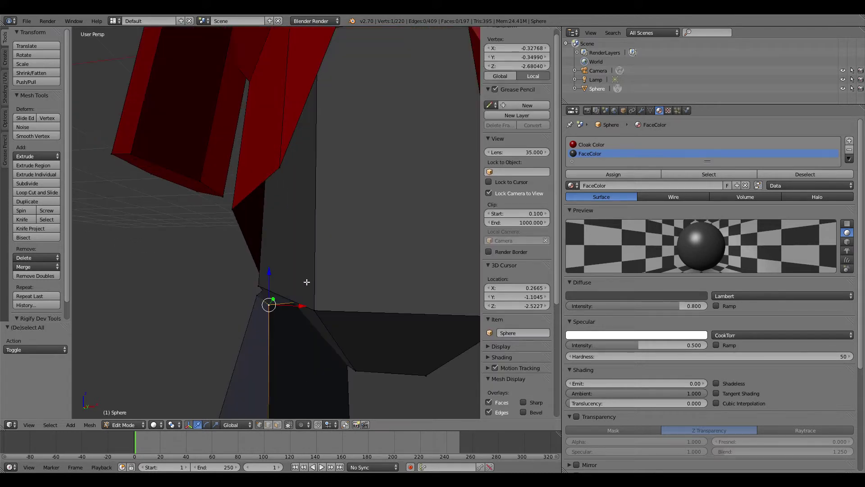
{"action": "left_click_drag", "start_coordinate": [294, 306], "coordinate": [344, 315]}
{"action": "middle_click_drag", "start_coordinate": [335, 300], "coordinate": [241, 284]}
{"action": "left_click_drag", "start_coordinate": [193, 276], "coordinate": [175, 276]}
{"action": "middle_click_drag", "start_coordinate": [175, 276], "coordinate": [301, 282]}
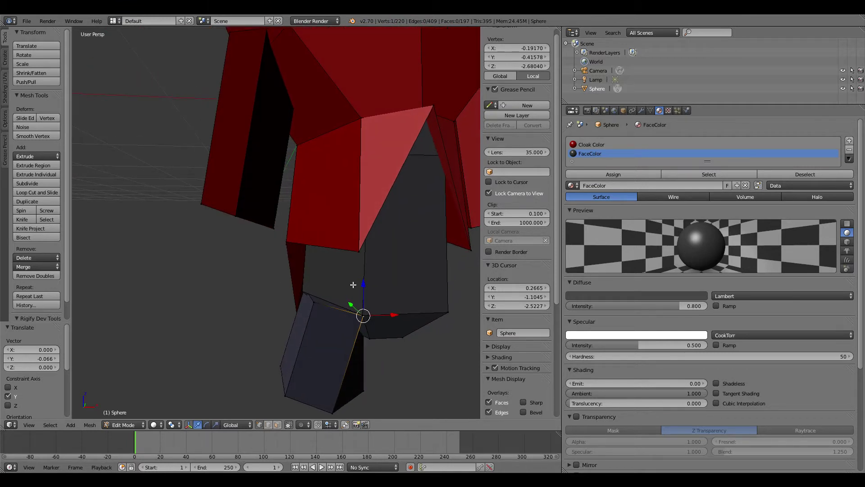
{"action": "left_click_drag", "start_coordinate": [363, 284], "coordinate": [353, 288]}
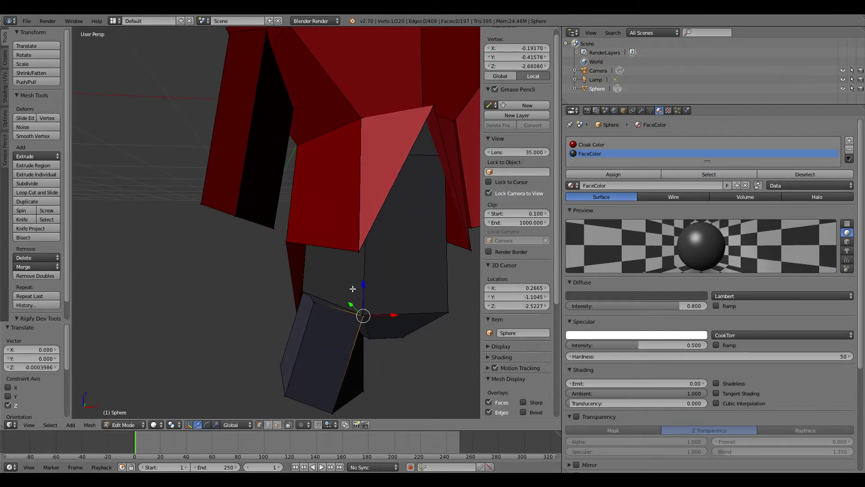
- Move the leg's top outer front vertex about -0.042 along X and clear the selection
{"action": "right_click", "coordinate": [315, 304]}
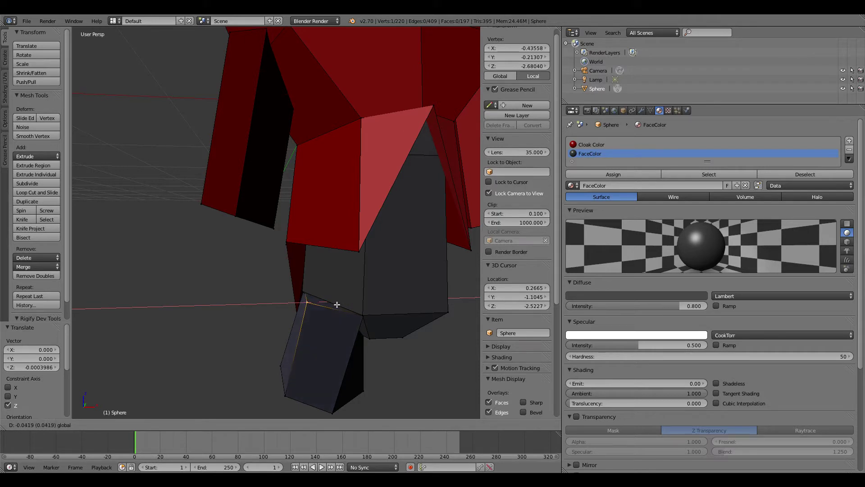
{"action": "left_click", "coordinate": [337, 305]}
{"action": "key", "text": "a"}
{"action": "mouse_move", "coordinate": [338, 304]}
{"action": "middle_mouse_down"}
{"action": "mouse_move", "coordinate": [355, 310]}
{"action": "mouse_move", "coordinate": [339, 286]}
{"action": "mouse_move", "coordinate": [330, 303]}
{"action": "middle_mouse_up"}
{"action": "scroll", "coordinate": [331, 303], "scroll_direction": "down", "scroll_amount": 7}
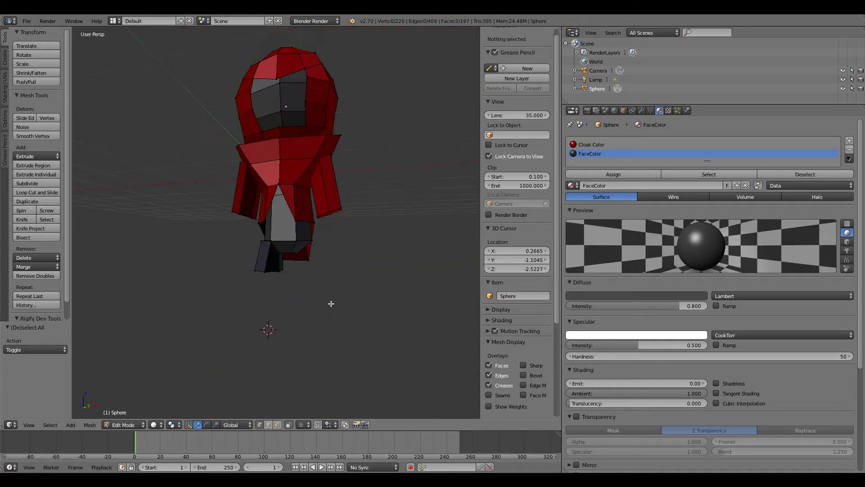
- Try to move the leg's top rear vertex along Y
{"action": "mouse_move", "coordinate": [396, 280]}
{"action": "middle_mouse_down"}
{"action": "mouse_move", "coordinate": [410, 282]}
{"action": "mouse_move", "coordinate": [413, 259]}
{"action": "mouse_move", "coordinate": [405, 279]}
{"action": "middle_mouse_up"}
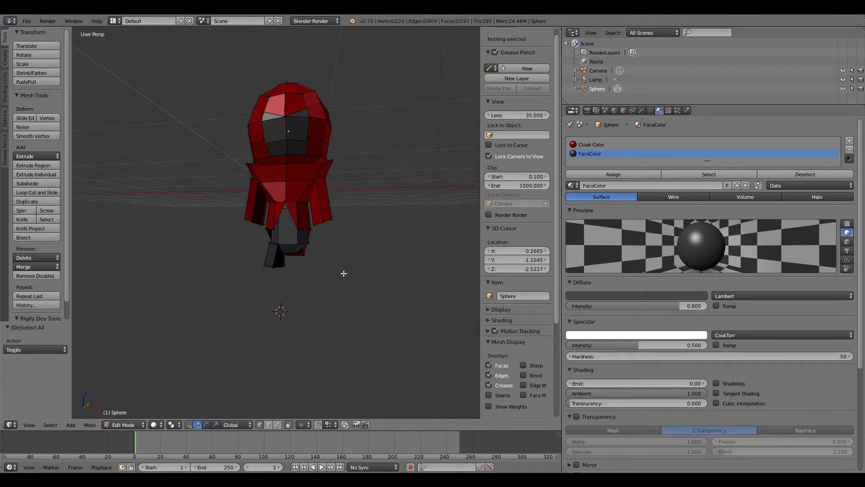
{"action": "middle_click_drag", "start_coordinate": [343, 273], "coordinate": [361, 322]}
{"action": "scroll", "coordinate": [392, 281], "scroll_direction": "up", "scroll_amount": 2}
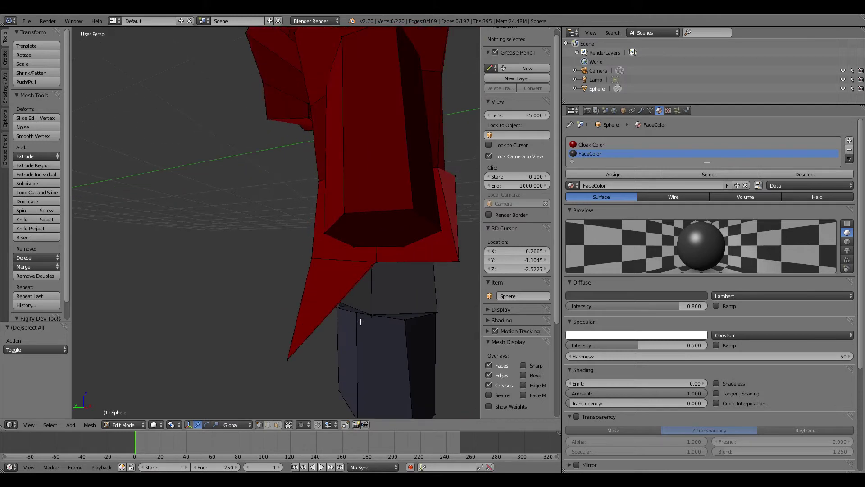
{"action": "right_click", "coordinate": [339, 310]}
{"action": "mouse_move", "coordinate": [311, 304]}
{"action": "left_mouse_down"}
{"action": "mouse_move", "coordinate": [324, 305]}
{"action": "mouse_move", "coordinate": [311, 307]}
{"action": "left_mouse_up"}
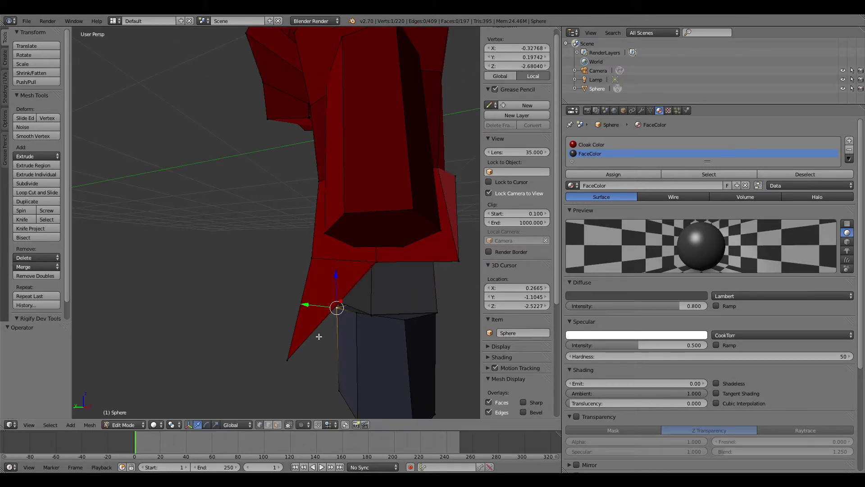
{"action": "key", "text": "a"}
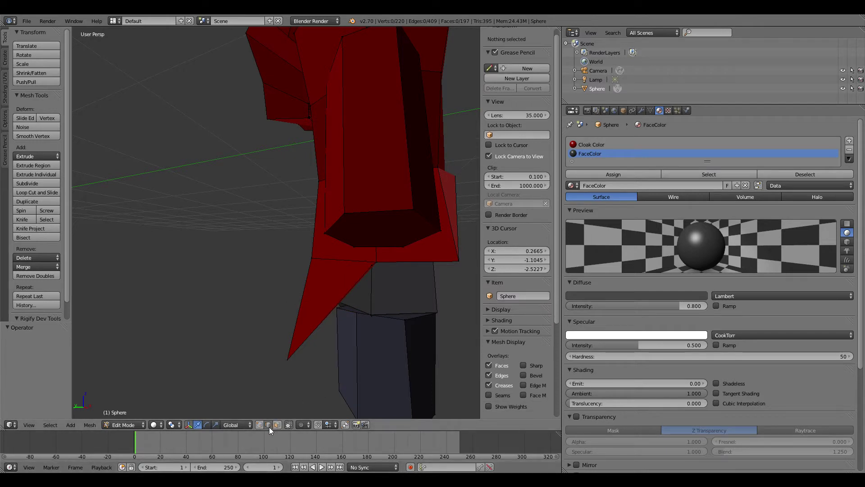
- Select the whole leg through one of its edges and delete it
{"action": "right_click", "coordinate": [347, 309]}
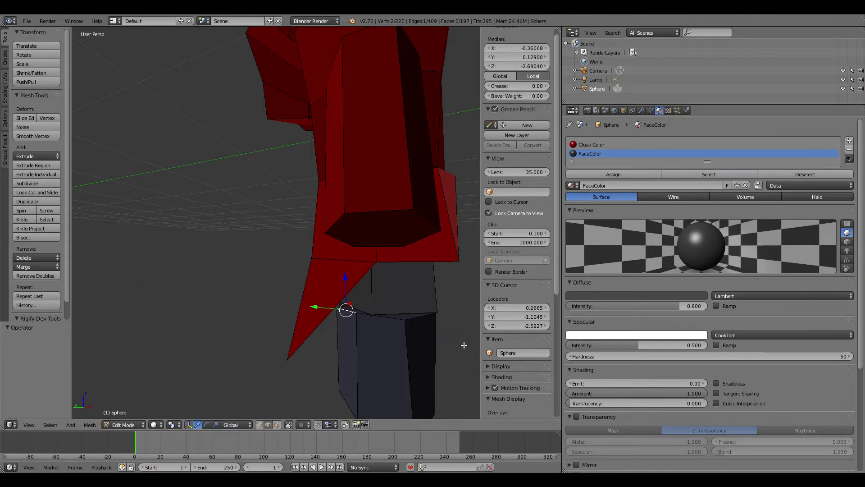
{"action": "scroll", "coordinate": [450, 354], "scroll_direction": "up", "scroll_amount": 1}
{"action": "middle_click_drag", "start_coordinate": [448, 355], "coordinate": [372, 334]}
{"action": "scroll", "coordinate": [360, 330], "scroll_direction": "down", "scroll_amount": 2}
{"action": "scroll", "coordinate": [359, 327], "scroll_direction": "down", "scroll_amount": 1}
{"action": "scroll", "coordinate": [358, 325], "scroll_direction": "up", "scroll_amount": 1}
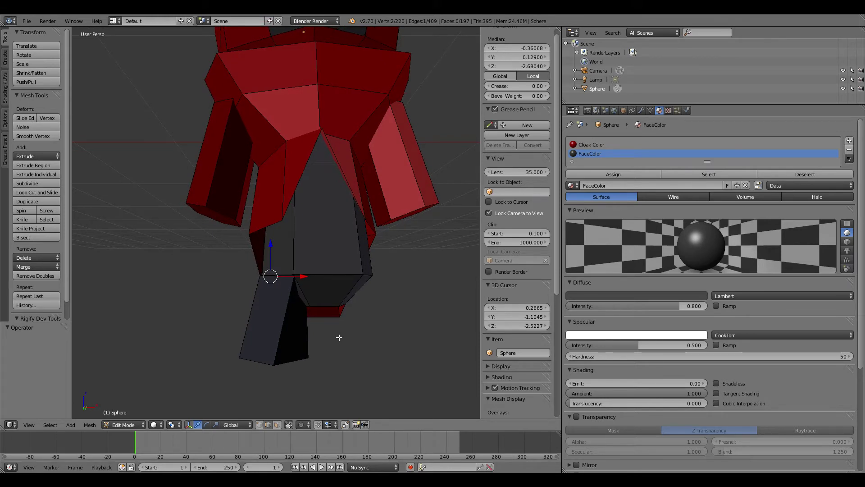
{"action": "right_click", "coordinate": [282, 317]}
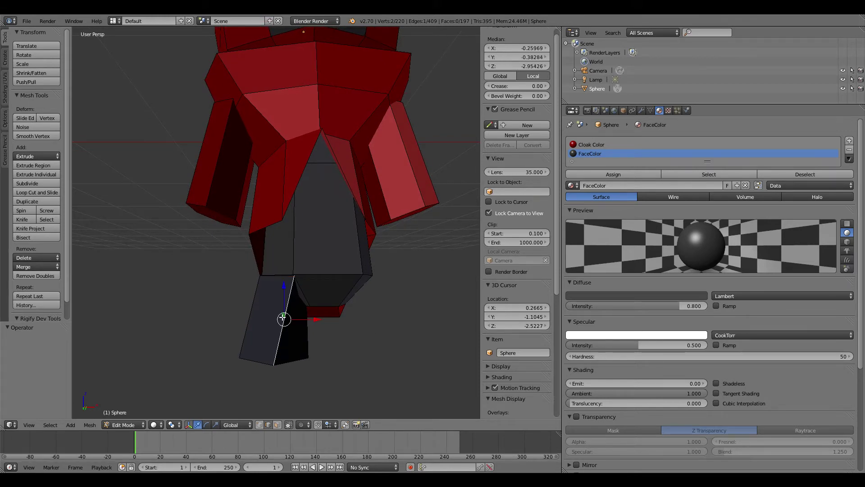
{"action": "key", "text": "l"}
{"action": "key", "text": "x"}
{"action": "left_click", "coordinate": [282, 317]}
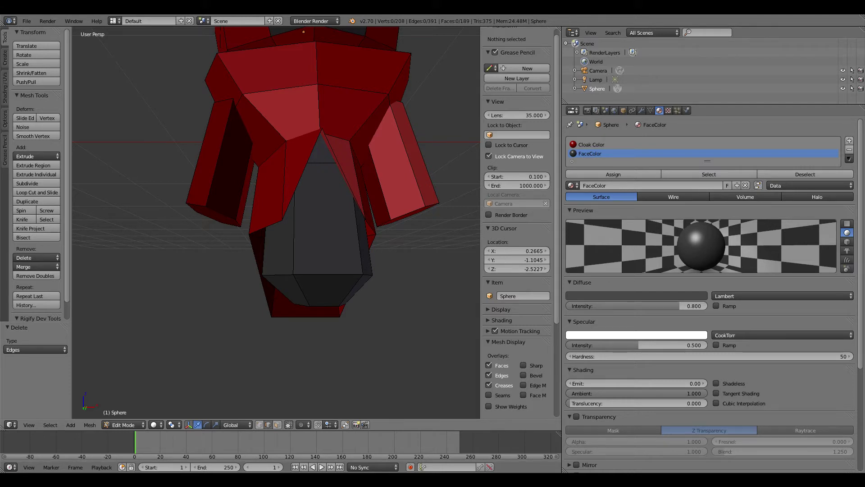
- Select the two adjacent sloping faces on the negative X side of the inner body's underside
{"action": "middle_click_drag", "start_coordinate": [265, 286], "coordinate": [326, 251]}
{"action": "right_click", "coordinate": [367, 245]}
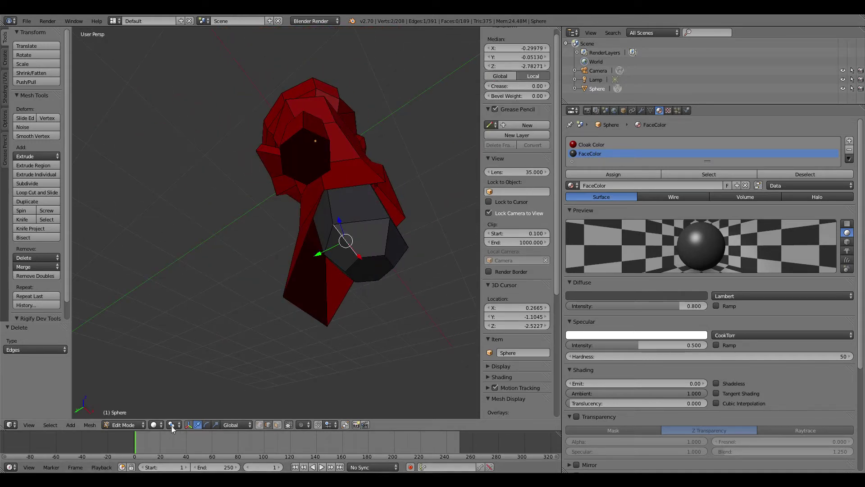
{"action": "left_click", "coordinate": [277, 425]}
{"action": "right_click", "coordinate": [375, 248]}
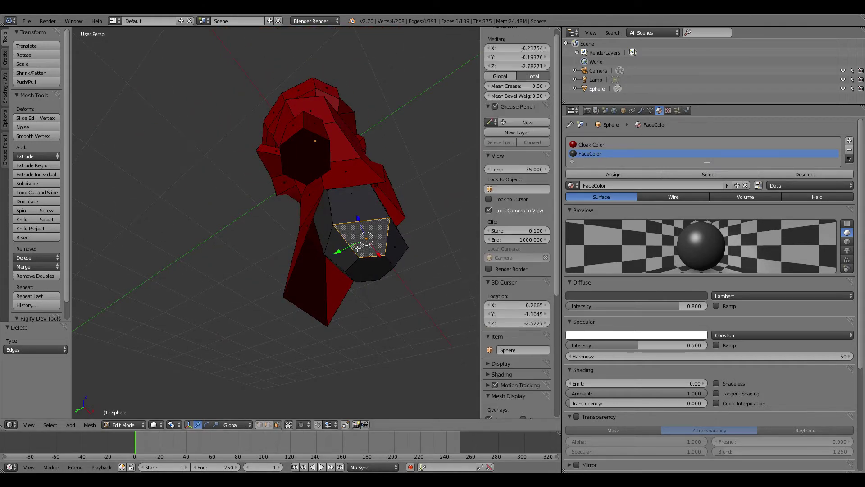
{"action": "right_click", "coordinate": [338, 246], "text": "shift"}
{"action": "middle_click_drag", "start_coordinate": [401, 232], "coordinate": [328, 255]}
{"action": "key", "text": "s"}
{"action": "left_click", "coordinate": [317, 262]}
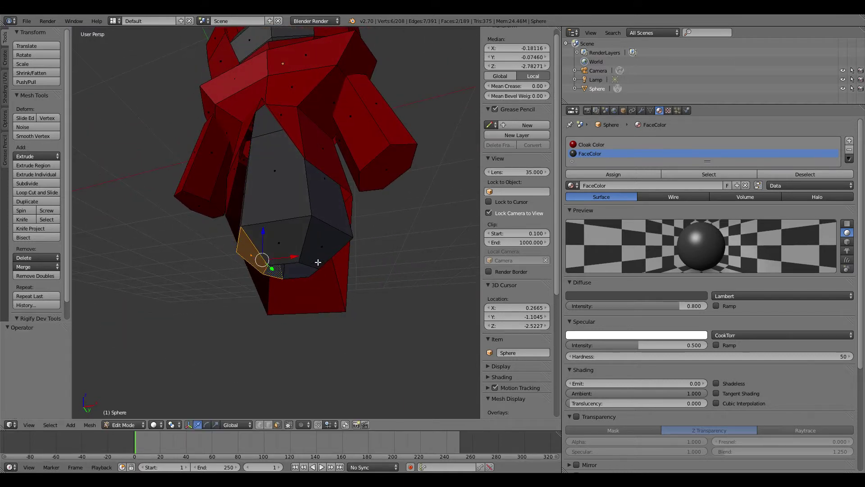
- Try to extrude the two selected underside faces diagonally outward by eye
{"action": "key", "text": "e"}
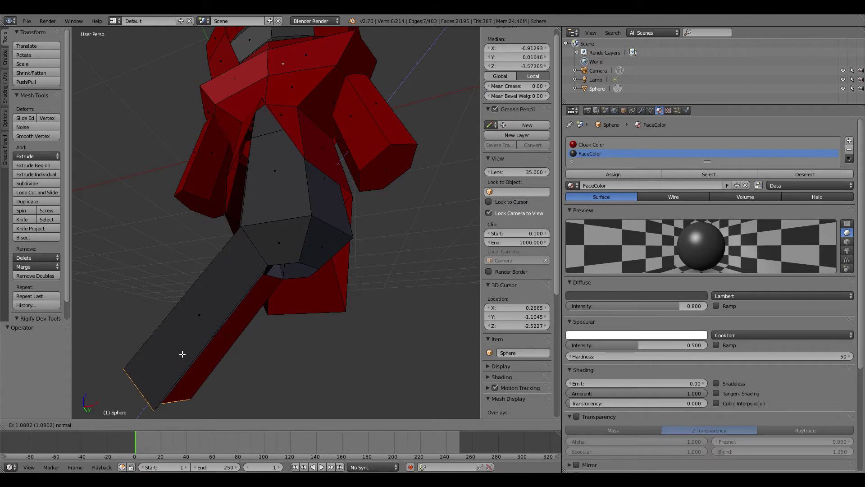
{"action": "left_click", "coordinate": [163, 374]}
{"action": "middle_click_drag", "start_coordinate": [162, 374], "coordinate": [318, 315]}
{"action": "key", "text": "ctrl+z"}
- Extrude the two selected underside faces by 1 to form the first leg
{"action": "key", "text": "e"}
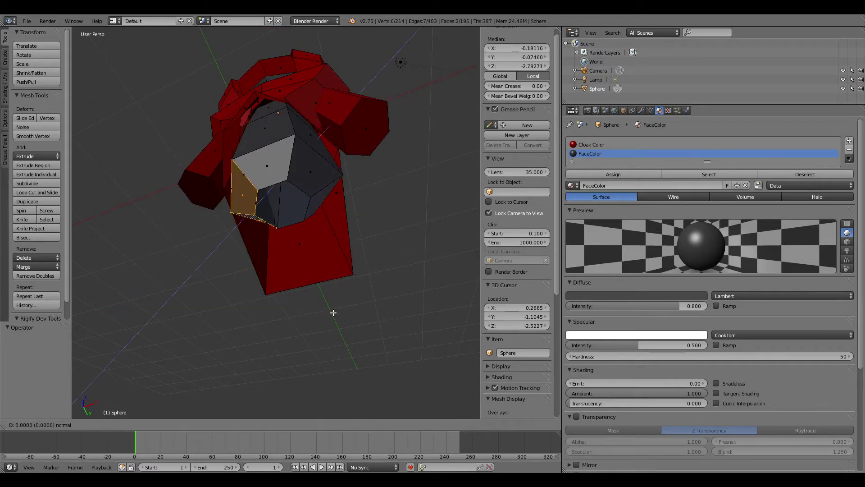
{"action": "key", "text": "1"}
{"action": "key", "text": "Return"}
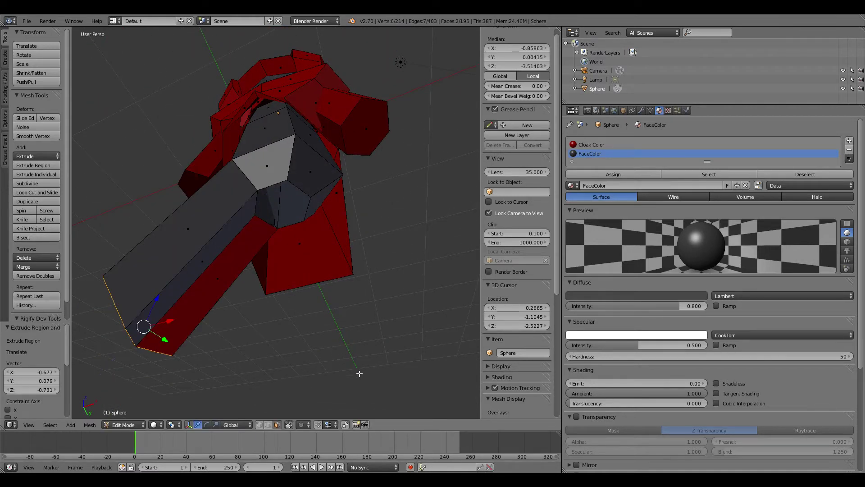
- Extrude the two matching underside faces on the positive X side by 1 to form the second leg
{"action": "right_click", "coordinate": [312, 153]}
{"action": "right_click", "coordinate": [323, 198], "text": "shift"}
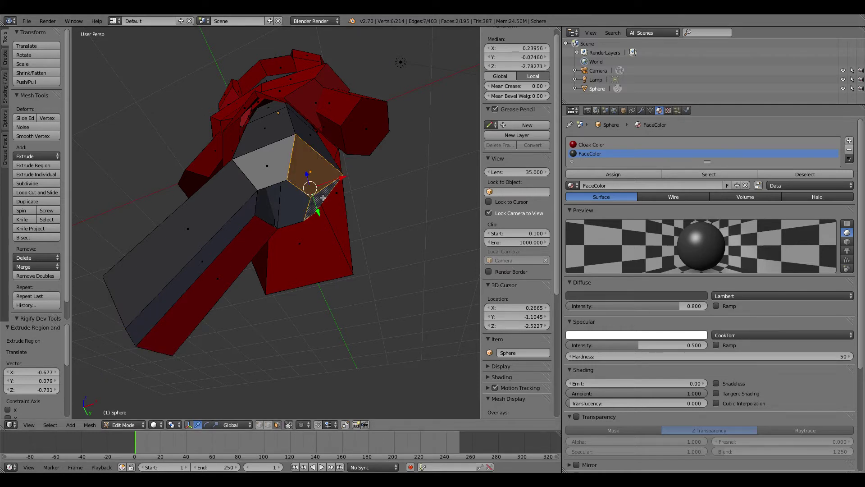
{"action": "key", "text": "e"}
{"action": "key", "text": "1"}
{"action": "key", "text": "Return"}
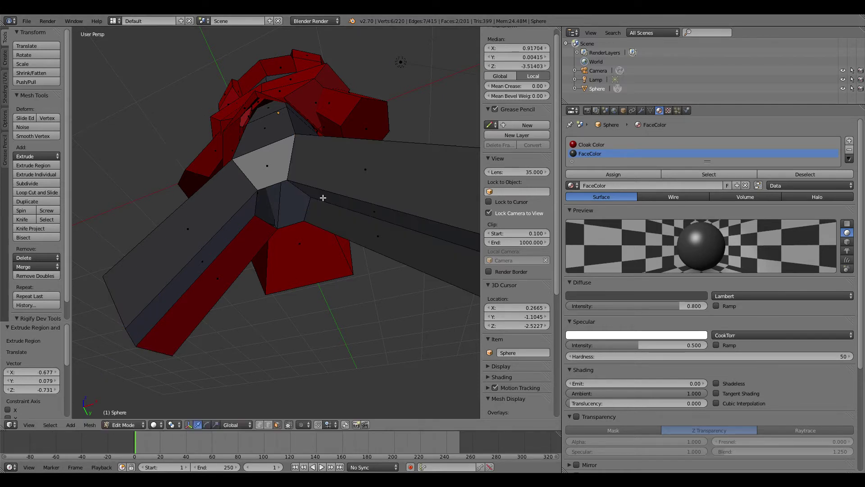
- Try to extrude the dark inner face between the two legs
{"action": "scroll", "coordinate": [323, 198], "scroll_direction": "up", "scroll_amount": 6}
{"action": "scroll", "coordinate": [324, 199], "scroll_direction": "down", "scroll_amount": 5}
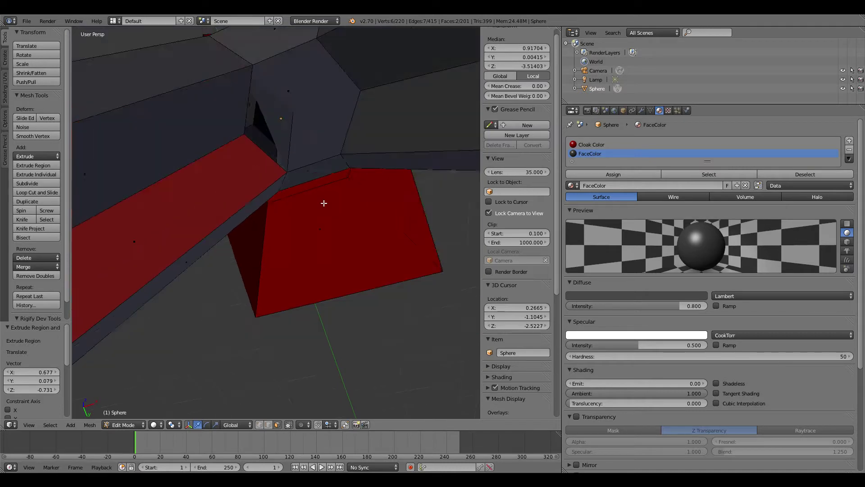
{"action": "right_click", "coordinate": [290, 163]}
{"action": "scroll", "coordinate": [294, 149], "scroll_direction": "down", "scroll_amount": 2}
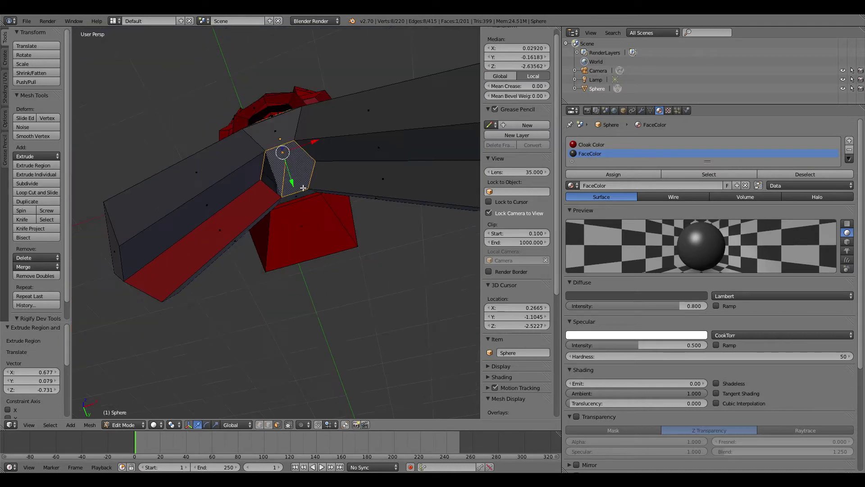
{"action": "mouse_move", "coordinate": [295, 183]}
{"action": "left_mouse_down"}
{"action": "mouse_move", "coordinate": [297, 195]}
{"action": "mouse_move", "coordinate": [293, 181]}
{"action": "left_mouse_up"}
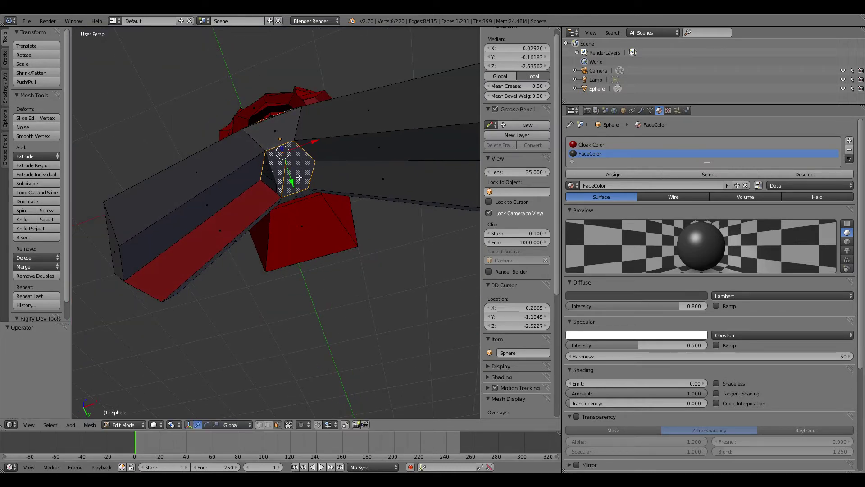
{"action": "middle_click_drag", "start_coordinate": [292, 180], "coordinate": [300, 198]}
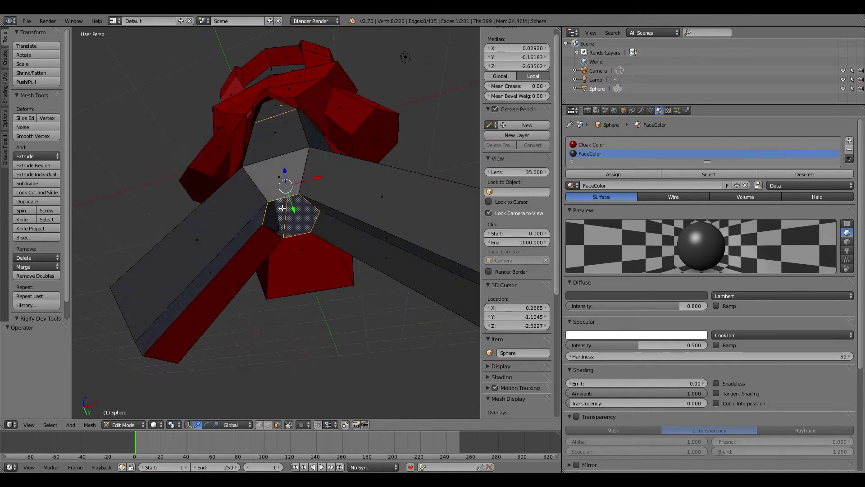
{"action": "key", "text": "e"}
{"action": "left_click", "coordinate": [303, 218]}
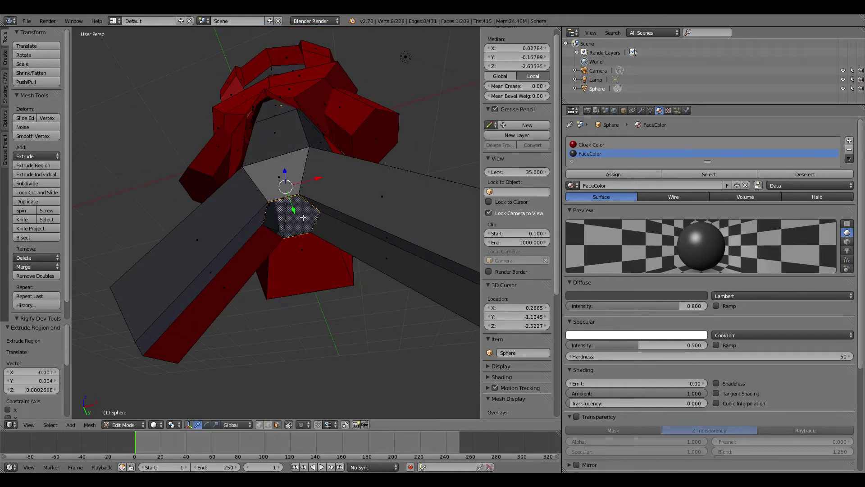
{"action": "key", "text": "ctrl+z"}
{"action": "key", "text": "a"}
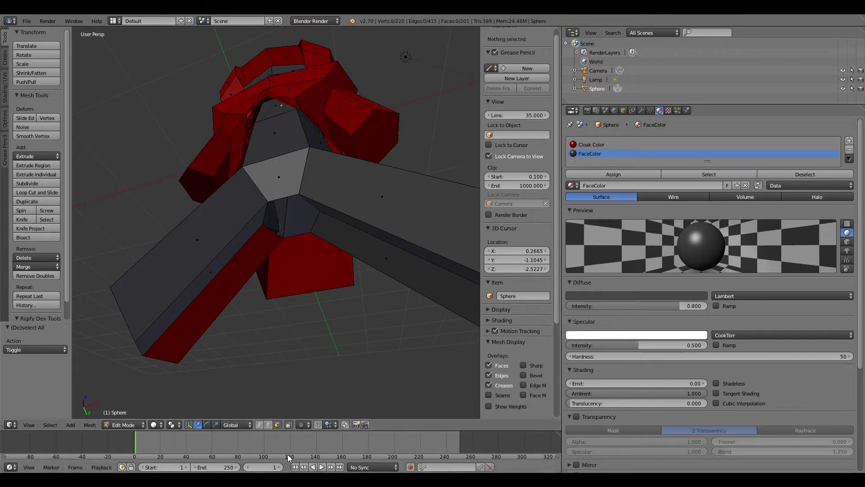
- Fill the opening between the legs with a face built from its surrounding edges, and clear the selection
{"action": "right_click", "coordinate": [288, 197]}
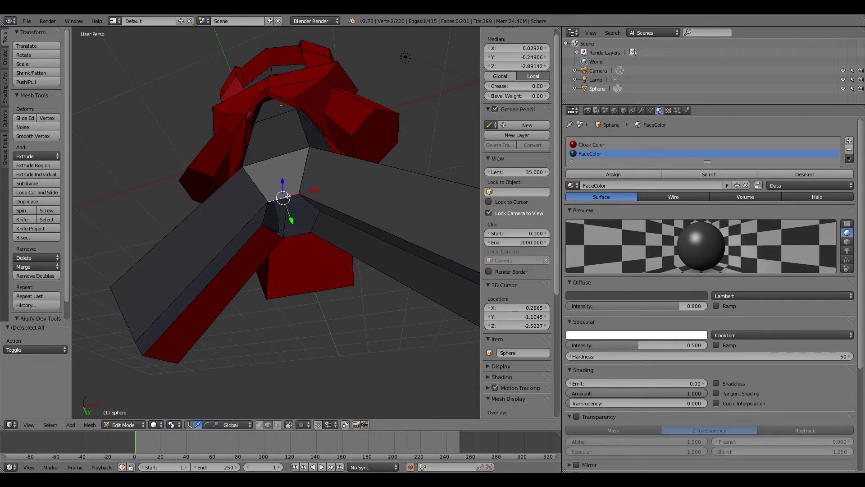
{"action": "right_click", "coordinate": [310, 203], "text": "shift"}
{"action": "right_click", "coordinate": [316, 222], "text": "shift"}
{"action": "right_click", "coordinate": [298, 235], "text": "shift"}
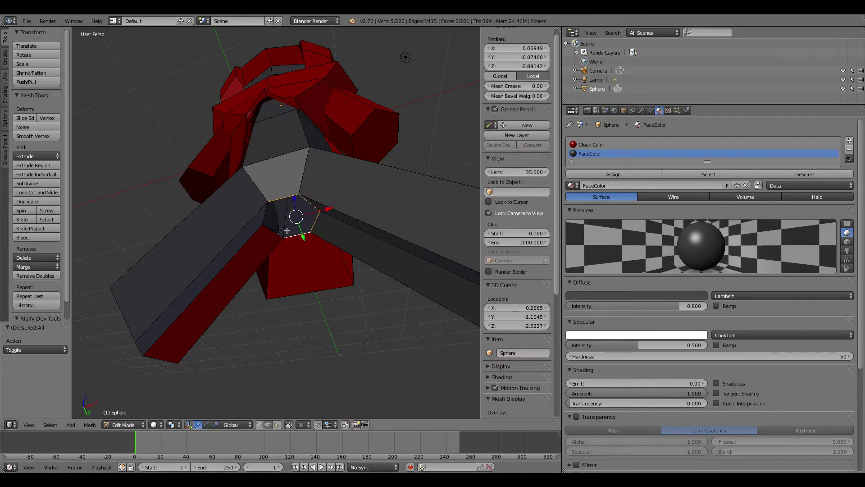
{"action": "right_click", "coordinate": [274, 230], "text": "shift"}
{"action": "key", "text": "f"}
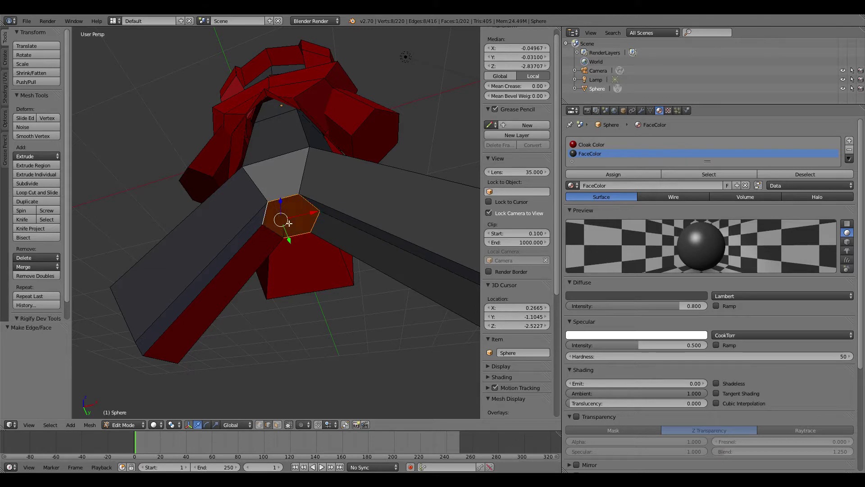
{"action": "key", "text": "a"}
- Assign the FaceColor material to the red leg face and the new face between the legs, and clear the selection
{"action": "middle_click_drag", "start_coordinate": [300, 226], "coordinate": [320, 190]}
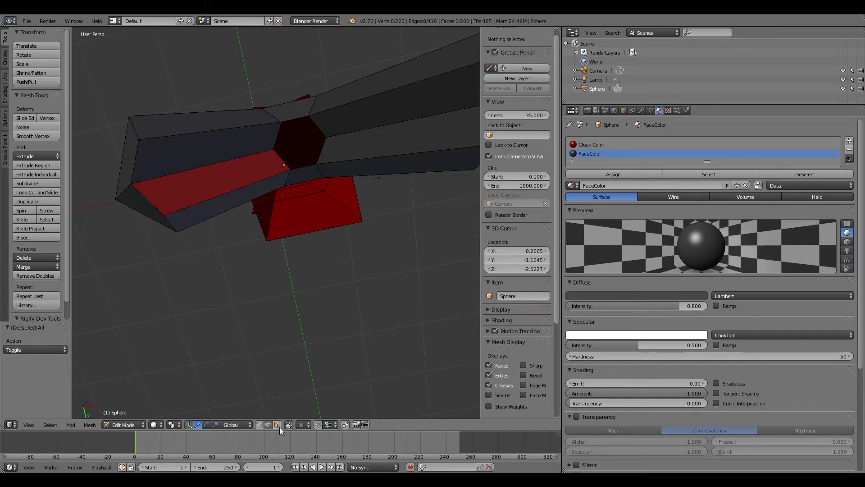
{"action": "right_click", "coordinate": [249, 161]}
{"action": "right_click", "coordinate": [299, 143], "text": "shift"}
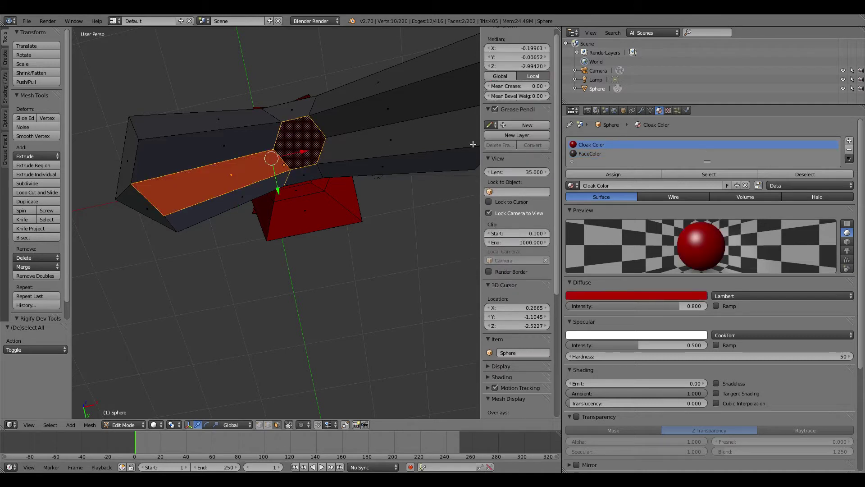
{"action": "left_click", "coordinate": [591, 154]}
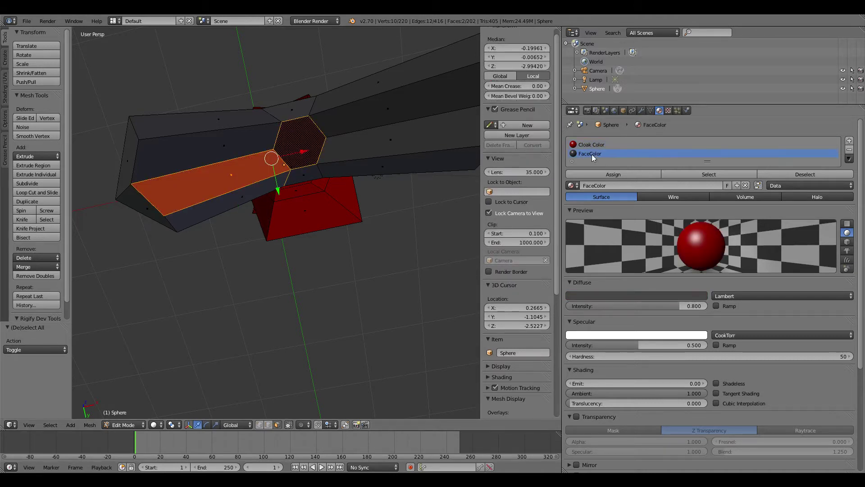
{"action": "left_click", "coordinate": [602, 175]}
{"action": "scroll", "coordinate": [337, 134], "scroll_direction": "down", "scroll_amount": 2}
{"action": "scroll", "coordinate": [337, 134], "scroll_direction": "down", "scroll_amount": 4}
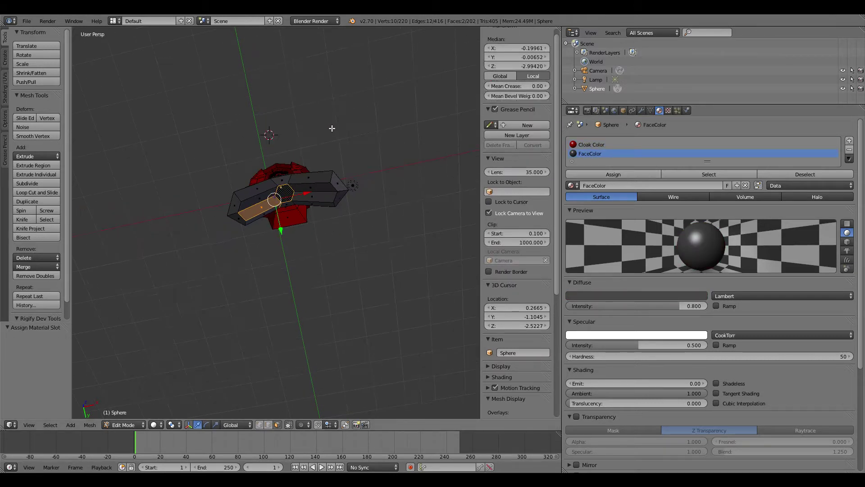
{"action": "middle_click_drag", "start_coordinate": [332, 129], "coordinate": [380, 263]}
{"action": "key", "text": "a"}
- Try to select both legs as linked geometry from one face on each, and to scale the selected faces
{"action": "scroll", "coordinate": [398, 246], "scroll_direction": "down", "scroll_amount": 2}
{"action": "scroll", "coordinate": [380, 267], "scroll_direction": "up", "scroll_amount": 2}
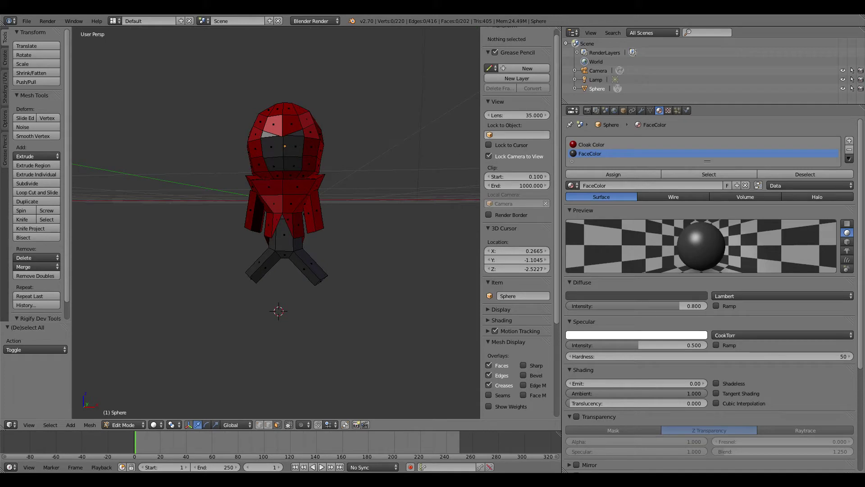
{"action": "scroll", "coordinate": [363, 275], "scroll_direction": "up", "scroll_amount": 3}
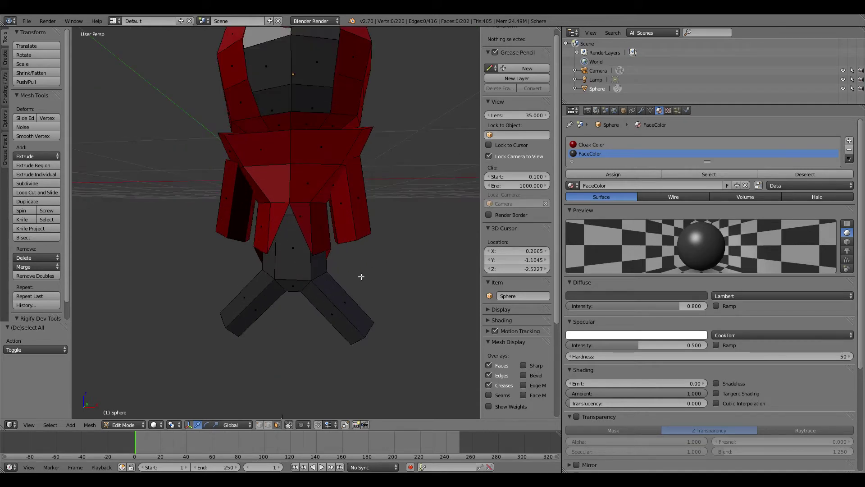
{"action": "right_click", "coordinate": [341, 302]}
{"action": "right_click", "coordinate": [251, 295], "text": "shift"}
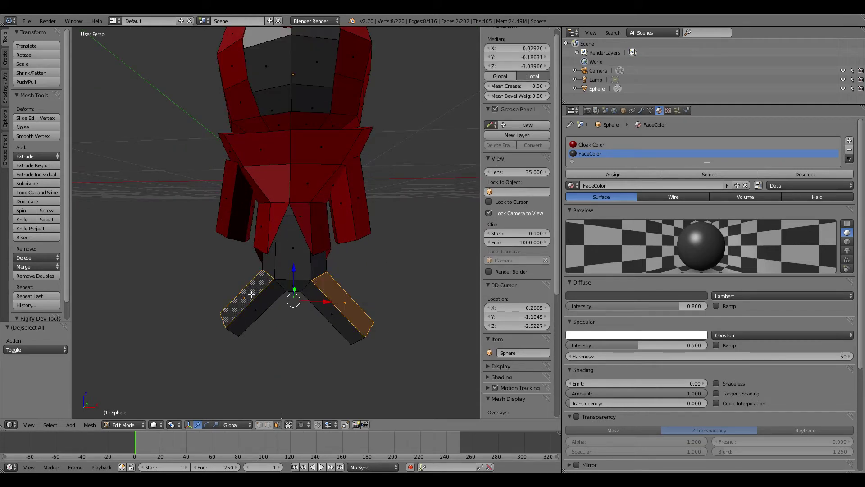
{"action": "key", "text": "ctrl+l"}
{"action": "key", "text": "ctrl+z"}
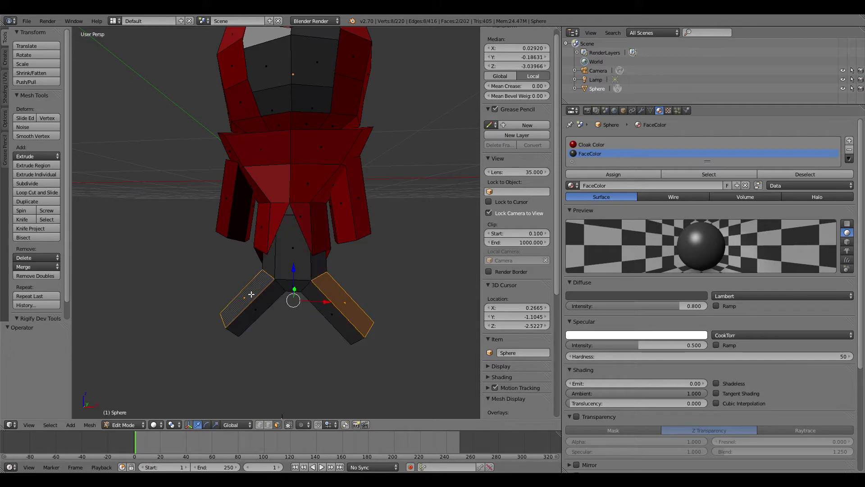
{"action": "key", "text": "s"}
{"action": "right_click", "coordinate": [337, 300]}
{"action": "key", "text": "a"}
- Select all side and end faces of both legs, going around the front, underside and back
{"action": "right_click", "coordinate": [356, 318]}
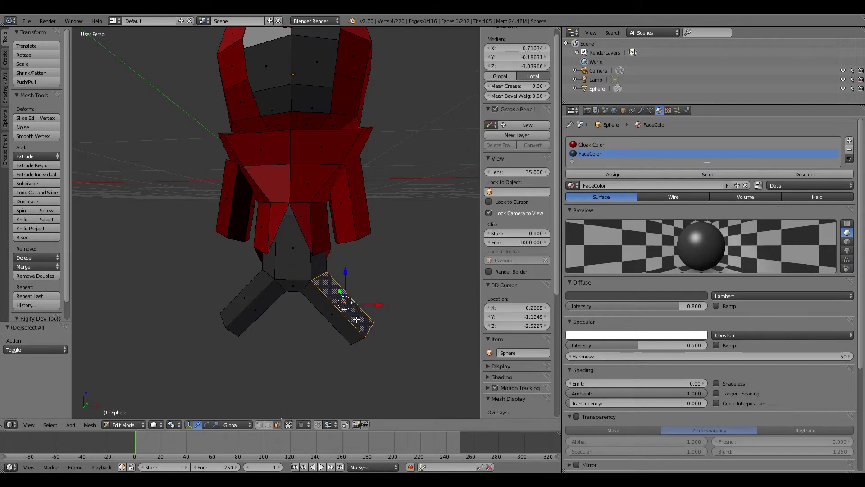
{"action": "right_click", "coordinate": [248, 295], "text": "shift"}
{"action": "right_click", "coordinate": [255, 304], "text": "shift"}
{"action": "middle_click_drag", "start_coordinate": [328, 320], "coordinate": [336, 272]}
{"action": "right_click", "coordinate": [343, 261], "text": "shift"}
{"action": "right_click", "coordinate": [356, 300], "text": "shift"}
{"action": "middle_click_drag", "start_coordinate": [325, 303], "coordinate": [329, 248]}
{"action": "right_click", "coordinate": [236, 181], "text": "shift"}
{"action": "right_click", "coordinate": [257, 189], "text": "shift"}
{"action": "right_click", "coordinate": [216, 194], "text": "shift"}
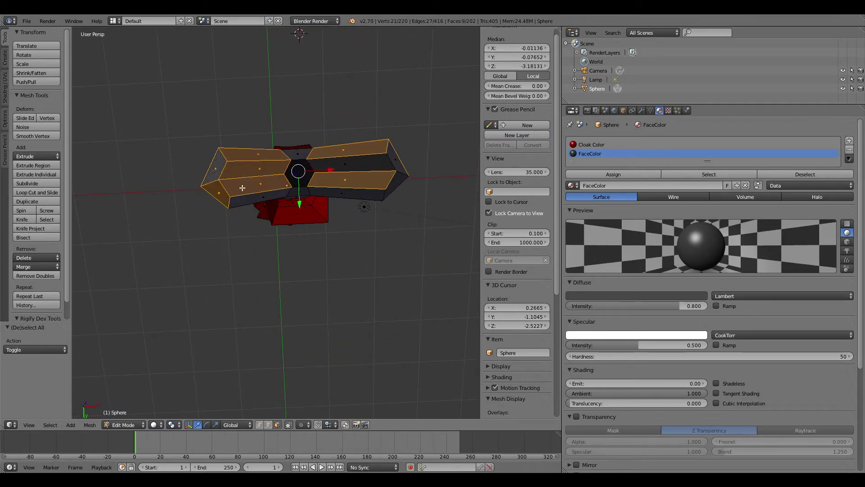
{"action": "right_click", "coordinate": [213, 167], "text": "shift"}
{"action": "right_click", "coordinate": [259, 200], "text": "shift"}
{"action": "right_click", "coordinate": [399, 182], "text": "shift"}
{"action": "right_click", "coordinate": [399, 167], "text": "shift"}
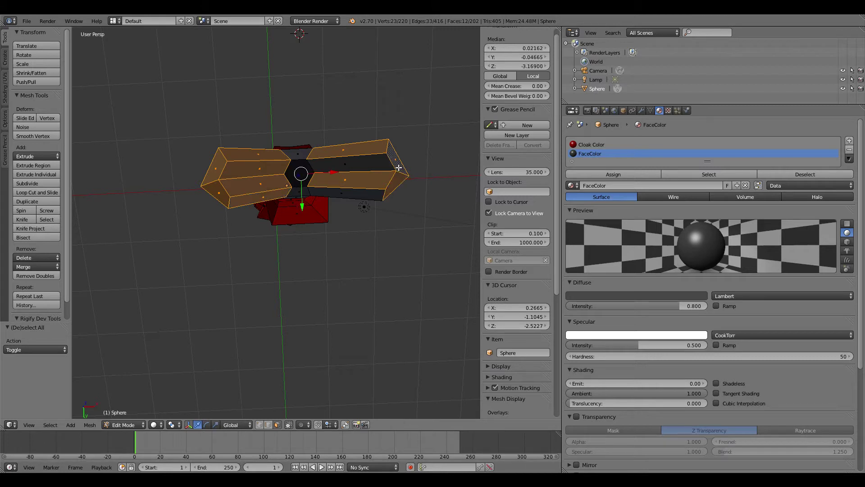
{"action": "right_click", "coordinate": [370, 194], "text": "shift"}
{"action": "middle_click_drag", "start_coordinate": [415, 193], "coordinate": [218, 286]}
{"action": "right_click", "coordinate": [207, 281], "text": "shift"}
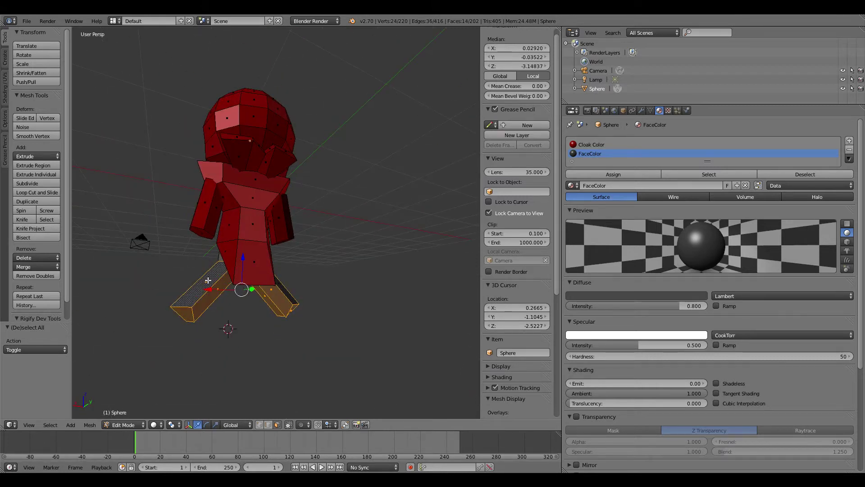
{"action": "right_click", "coordinate": [285, 289], "text": "shift"}
{"action": "middle_click_drag", "start_coordinate": [227, 269], "coordinate": [350, 292]}
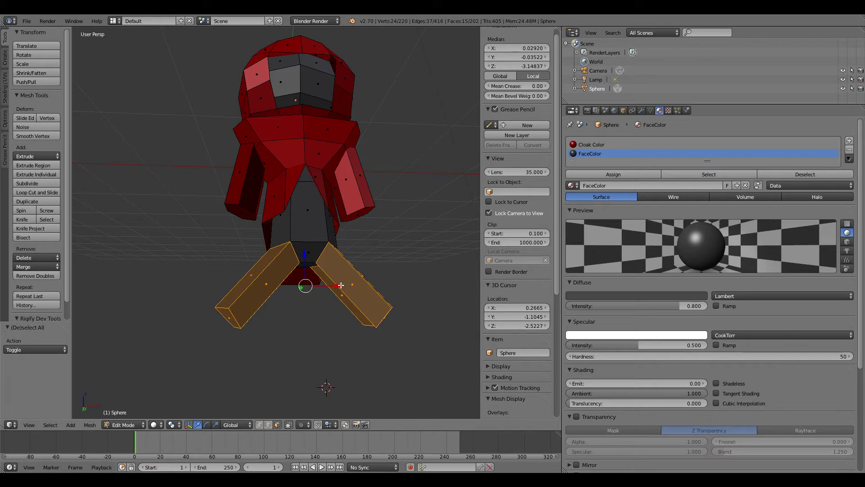
- Try scaling both legs together to about 0.284, undo it and clear the selection
{"action": "key", "text": "s"}
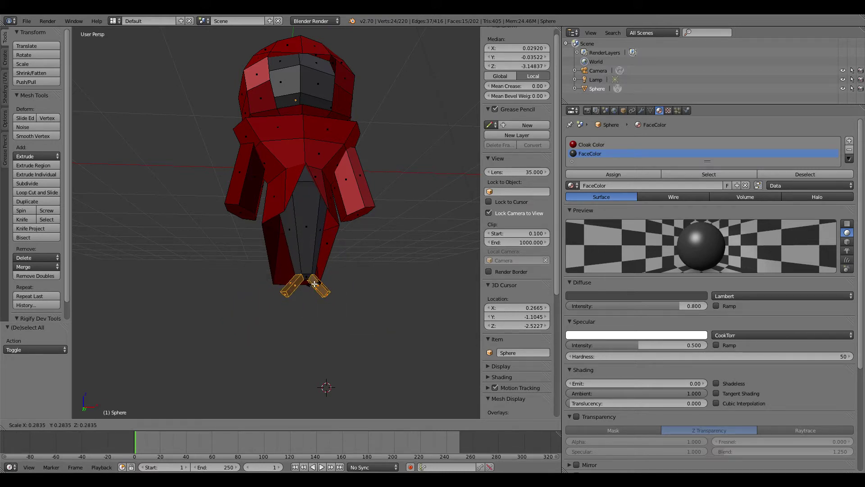
{"action": "left_click", "coordinate": [316, 284]}
{"action": "middle_click_drag", "start_coordinate": [358, 293], "coordinate": [365, 292]}
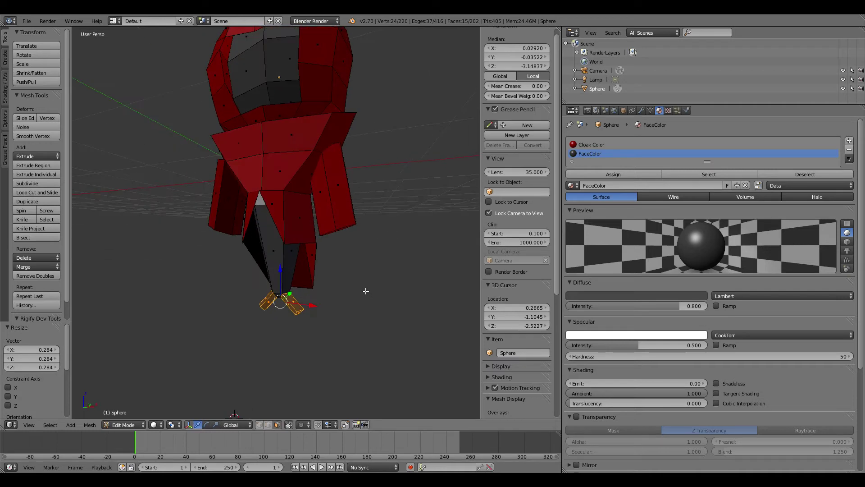
{"action": "key", "text": "ctrl+z"}
{"action": "key", "text": "a"}
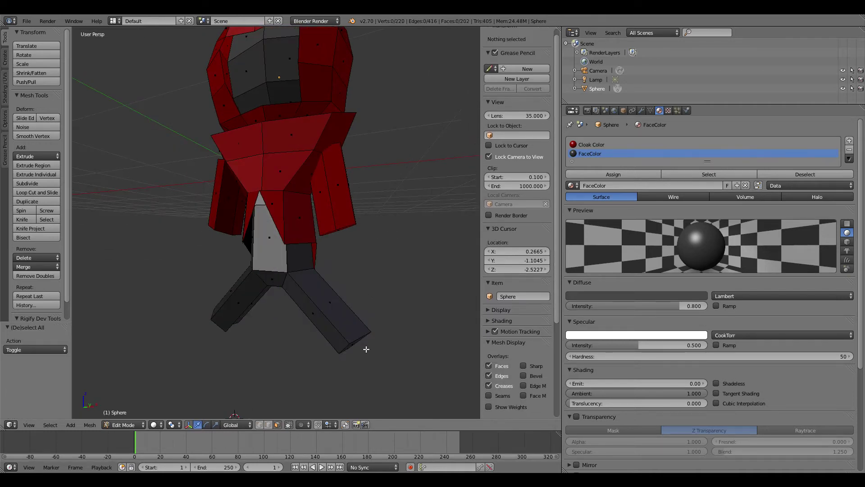
- Try narrowing the leg stance by moving both leg end faces along X and scaling them together to 0.292
{"action": "middle_click_drag", "start_coordinate": [367, 347], "coordinate": [321, 296]}
{"action": "right_click", "coordinate": [359, 314]}
{"action": "right_click", "coordinate": [276, 292], "text": "shift"}
{"action": "key", "text": "g"}
{"action": "key", "text": "x"}
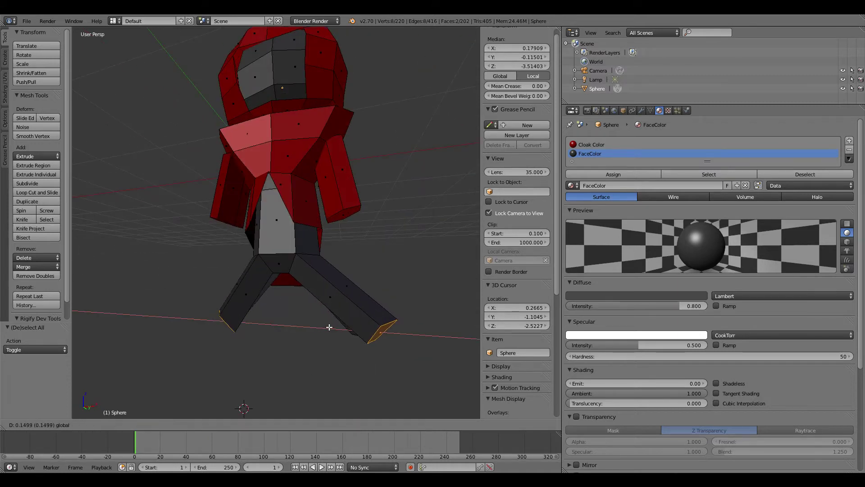
{"action": "left_click", "coordinate": [313, 328]}
{"action": "key", "text": "s"}
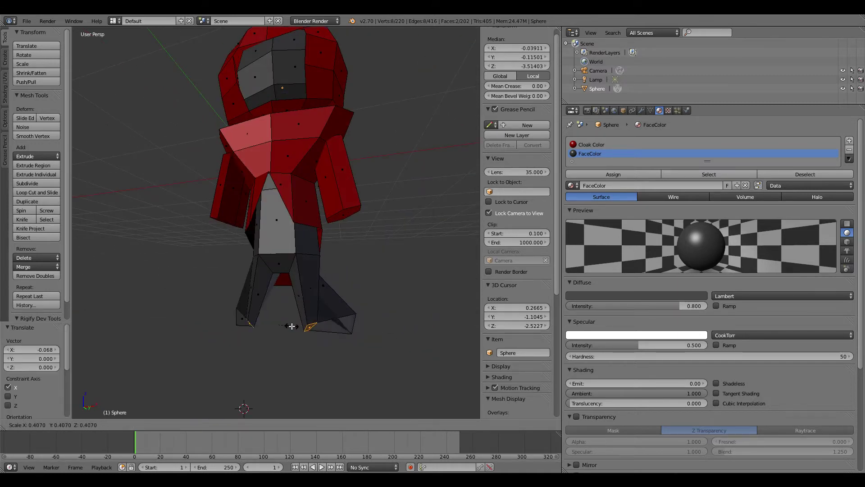
{"action": "left_click", "coordinate": [288, 325]}
{"action": "middle_click_drag", "start_coordinate": [287, 325], "coordinate": [340, 311]}
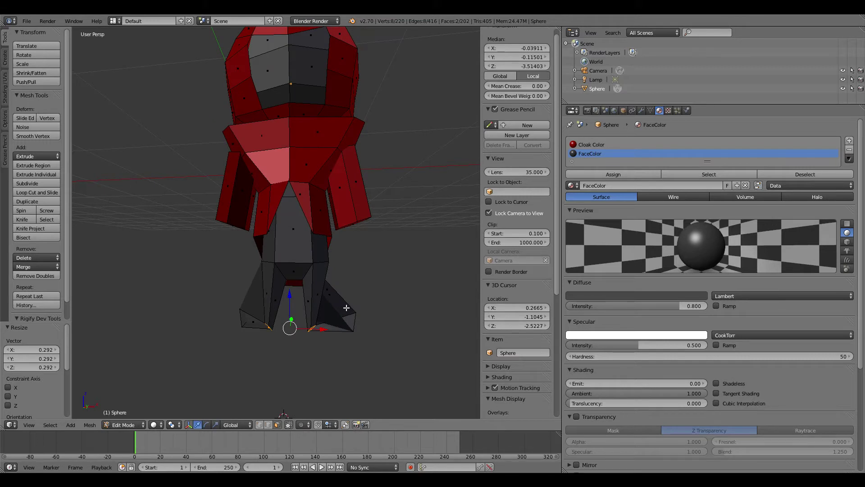
- Undo the scaling and move of the leg ends, along with the earlier face selections on the legs
{"action": "key", "text": "ctrl+z"}
{"action": "key", "text": "ctrl+z"}
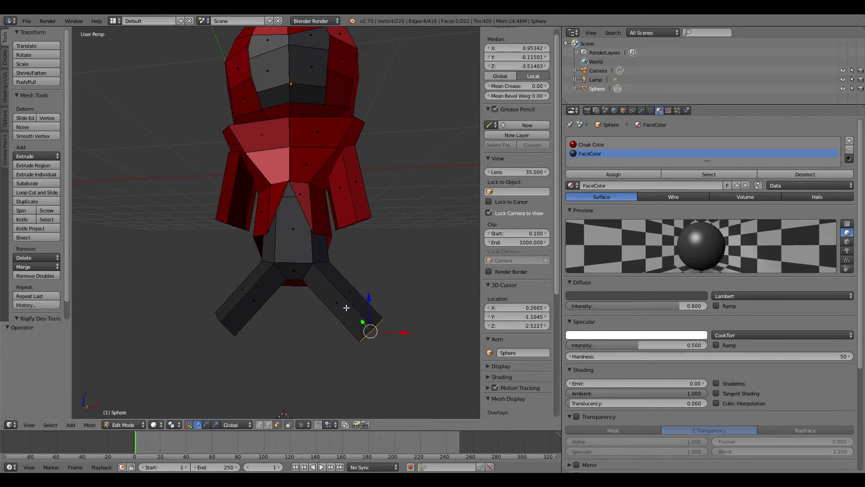
{"action": "key", "text": "ctrl+z"}
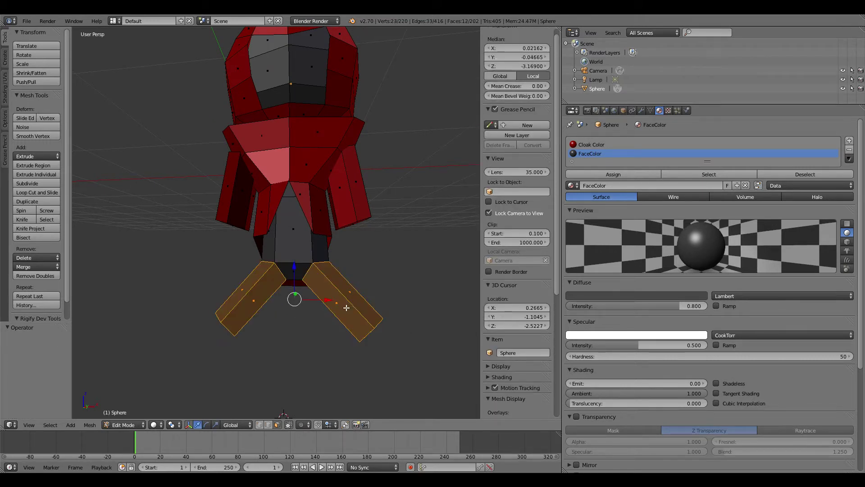
{"action": "key", "text": "ctrl+z"}
{"action": "key", "text": "ctrl+z"}
{"action": "key", "text": "ctrl+z"}
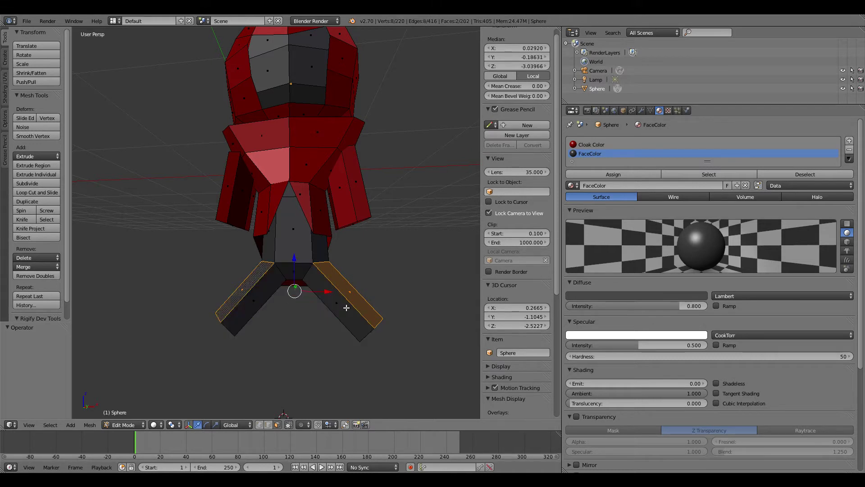
{"action": "key", "text": "ctrl+z"}
{"action": "key", "text": "ctrl+z"}
{"action": "key", "text": "ctrl+z"}
{"action": "key", "text": "ctrl+z"}
{"action": "key", "text": "ctrl+z"}
{"action": "key", "text": "ctrl+z"}
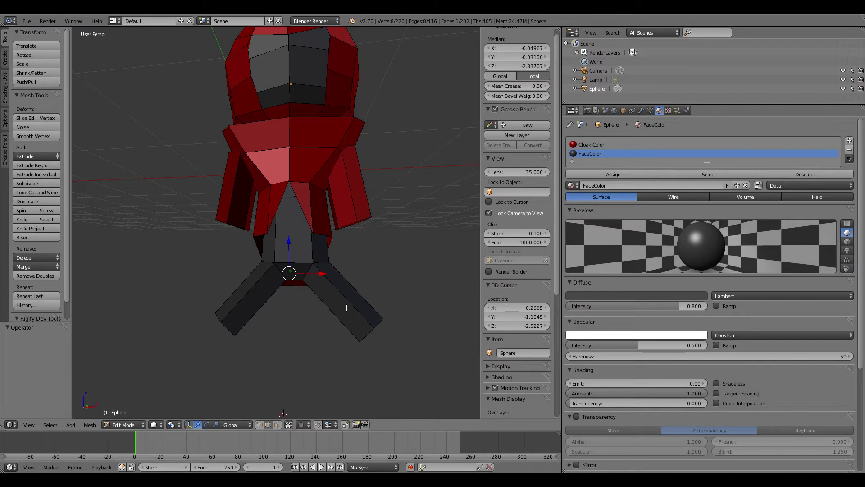
- Select the side and end faces of both legs from the front, back and underside, and delete these faces
{"action": "right_click", "coordinate": [342, 309]}
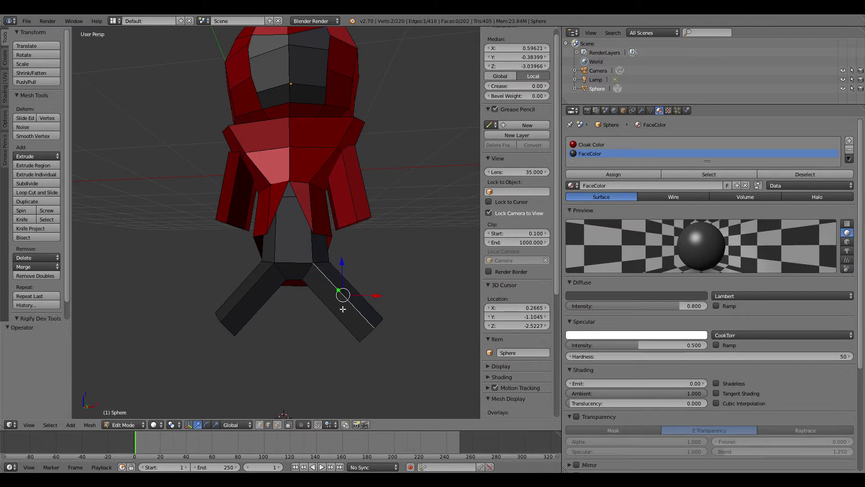
{"action": "left_click", "coordinate": [277, 425]}
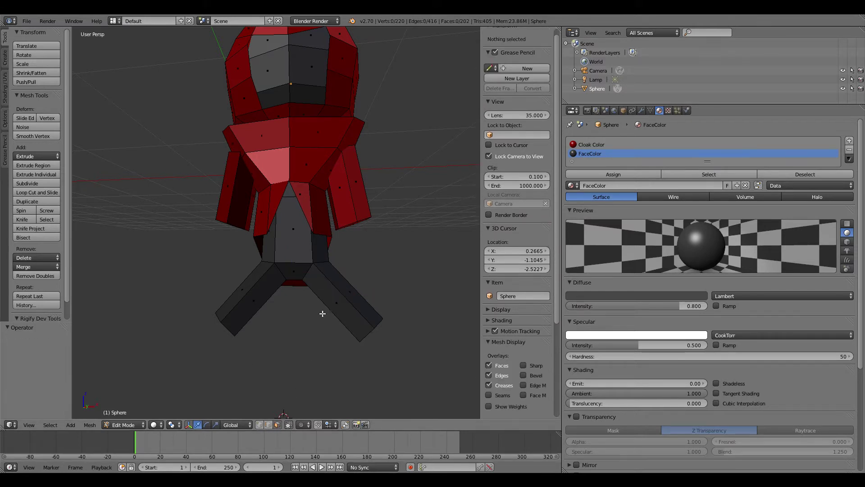
{"action": "right_click", "coordinate": [331, 306]}
{"action": "right_click", "coordinate": [344, 291], "text": "shift"}
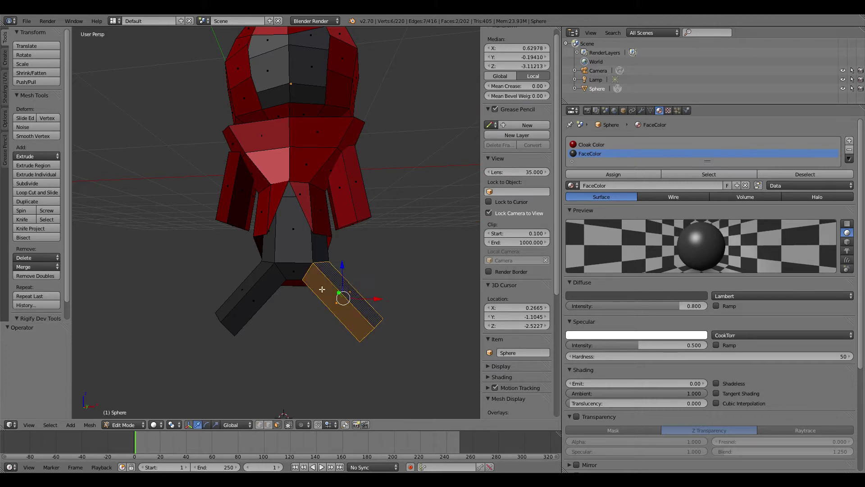
{"action": "right_click", "coordinate": [254, 286], "text": "shift"}
{"action": "right_click", "coordinate": [257, 296], "text": "shift"}
{"action": "middle_click_drag", "start_coordinate": [256, 296], "coordinate": [378, 296]}
{"action": "right_click", "coordinate": [325, 276], "text": "shift"}
{"action": "right_click", "coordinate": [336, 297], "text": "shift"}
{"action": "right_click", "coordinate": [350, 311], "text": "shift"}
{"action": "right_click", "coordinate": [292, 310], "text": "shift"}
{"action": "right_click", "coordinate": [288, 318], "text": "shift"}
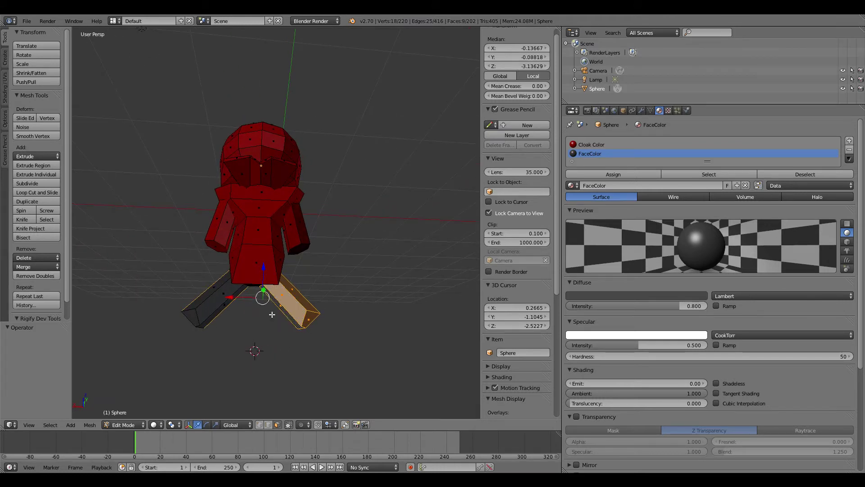
{"action": "right_click", "coordinate": [207, 298], "text": "shift"}
{"action": "right_click", "coordinate": [213, 309], "text": "shift"}
{"action": "right_click", "coordinate": [207, 319], "text": "shift"}
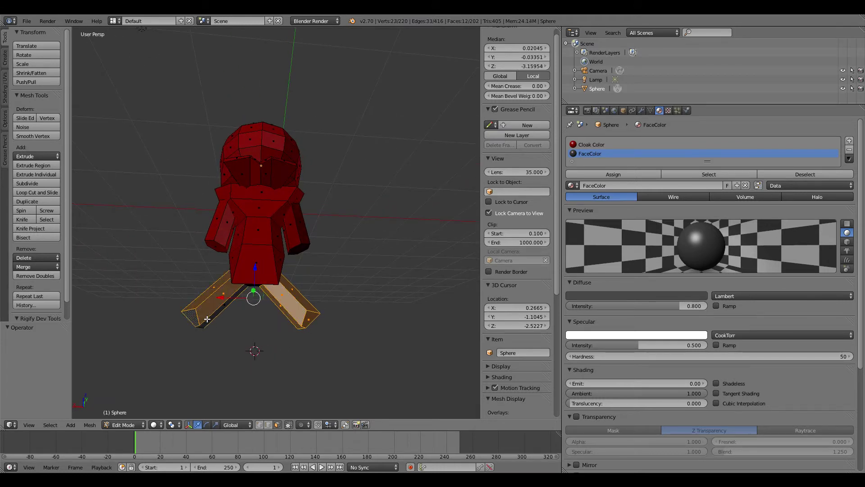
{"action": "right_click", "coordinate": [209, 319], "text": "shift"}
{"action": "key", "text": "x"}
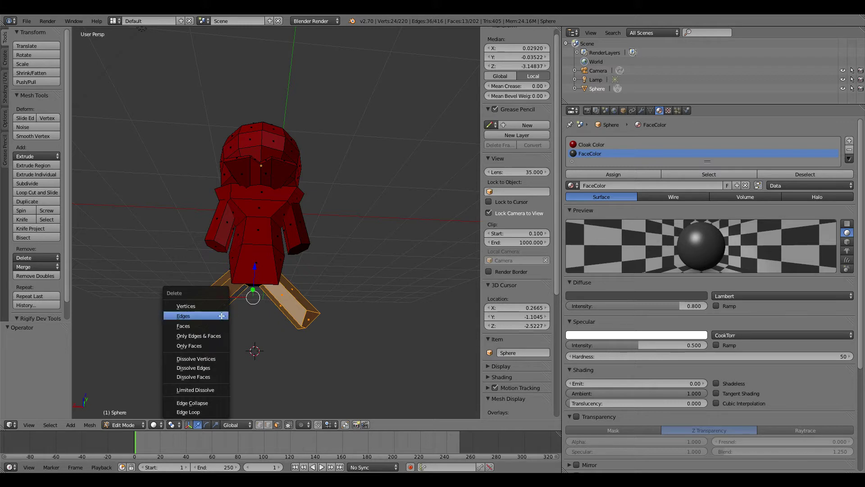
{"action": "left_click", "coordinate": [212, 315]}
- Delete the leftover loose leg faces by extending the selection to linked geometry, and clear the selection
{"action": "middle_click_drag", "start_coordinate": [339, 299], "coordinate": [0, 320]}
{"action": "right_click", "coordinate": [309, 305]}
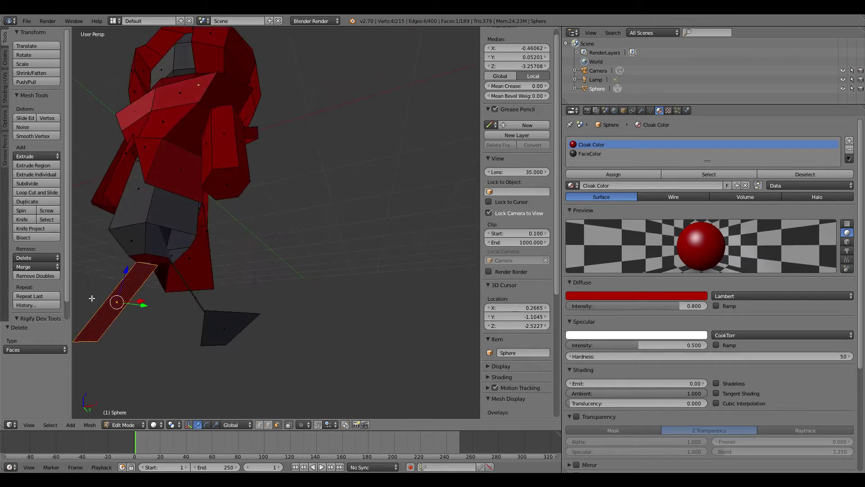
{"action": "middle_click_drag", "start_coordinate": [250, 271], "coordinate": [226, 316]}
{"action": "key", "text": "l"}
{"action": "key", "text": "x"}
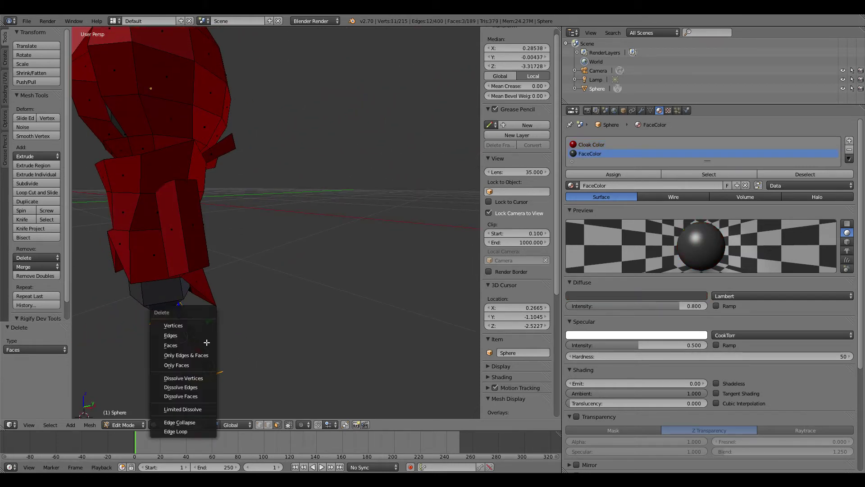
{"action": "left_click", "coordinate": [205, 345]}
{"action": "key", "text": "a"}
{"action": "key", "text": "a"}
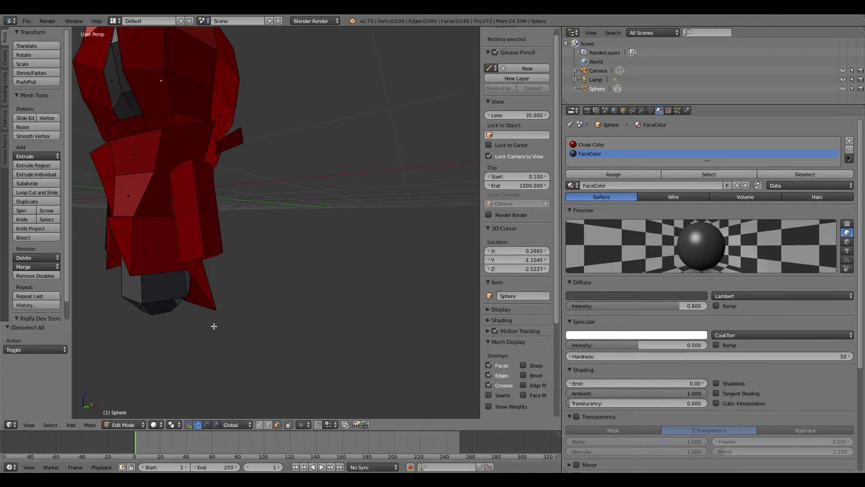
- Fill the gap on one side of the inner body's underside with a face between its upper and lower edges
{"action": "middle_click_drag", "start_coordinate": [215, 324], "coordinate": [286, 300]}
{"action": "right_click", "coordinate": [320, 240]}
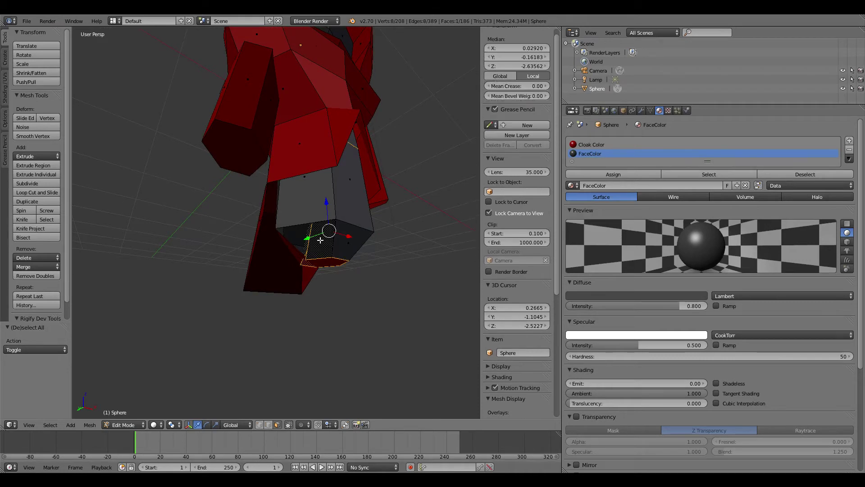
{"action": "middle_click_drag", "start_coordinate": [321, 238], "coordinate": [343, 237]}
{"action": "key", "text": "ctrl+z"}
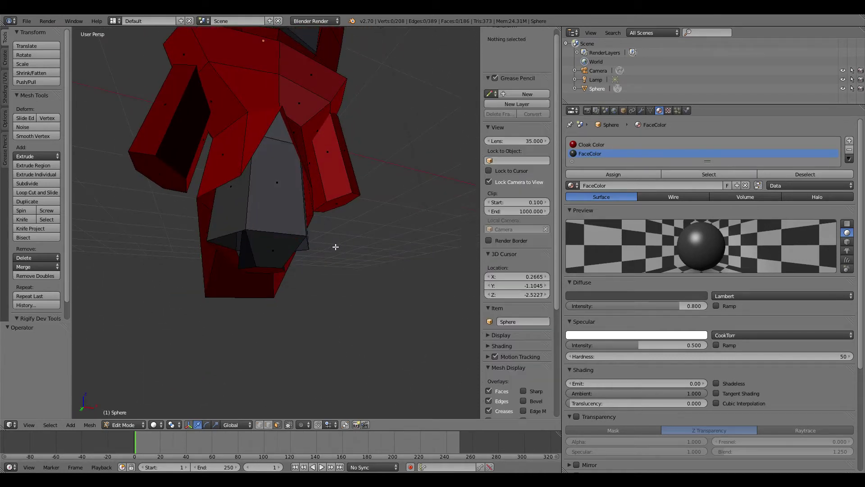
{"action": "middle_click_drag", "start_coordinate": [257, 248], "coordinate": [305, 206]}
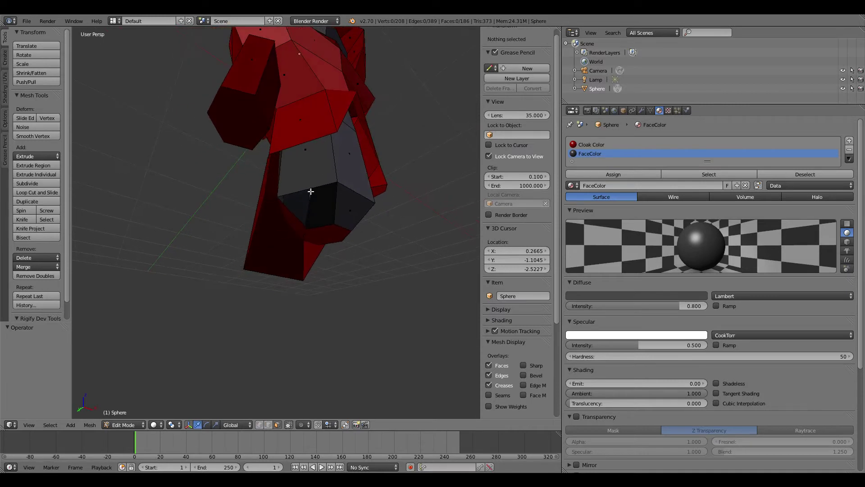
{"action": "right_click", "coordinate": [324, 197]}
{"action": "right_click", "coordinate": [304, 190]}
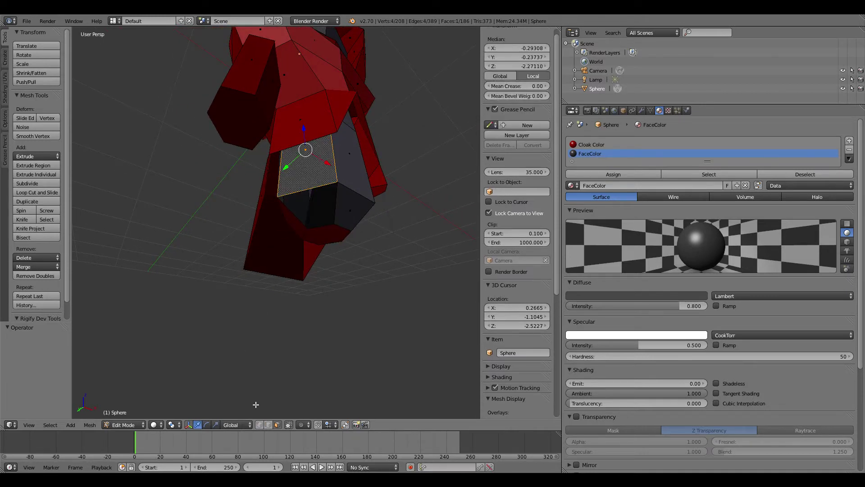
{"action": "right_click", "coordinate": [317, 186]}
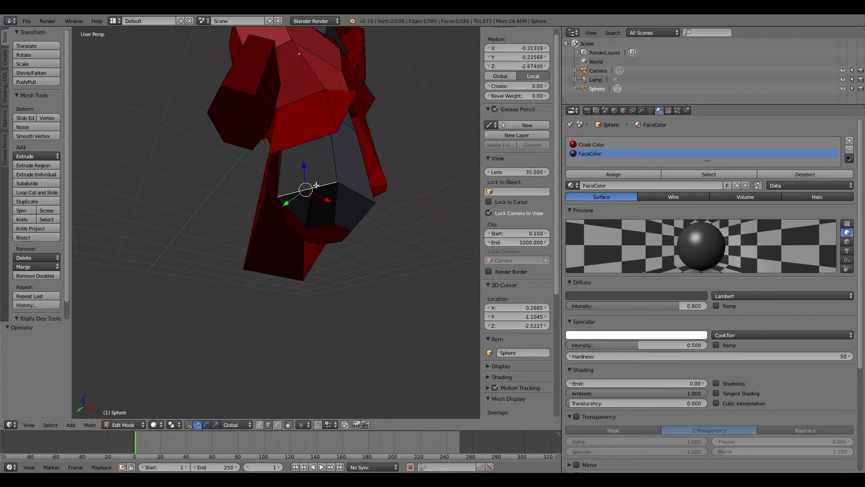
{"action": "right_click", "coordinate": [322, 226], "text": "shift"}
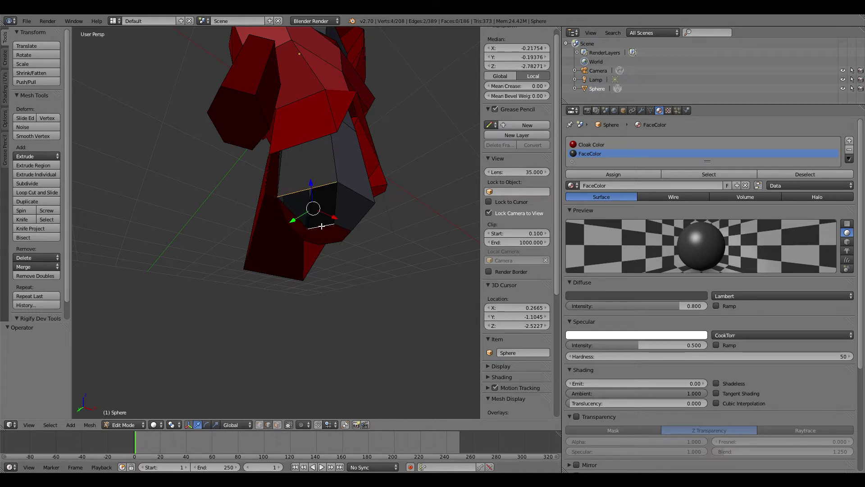
{"action": "key", "text": "f"}
{"action": "key", "text": "a"}
{"action": "middle_click_drag", "start_coordinate": [425, 228], "coordinate": [218, 199]}
{"action": "right_click", "coordinate": [199, 153]}
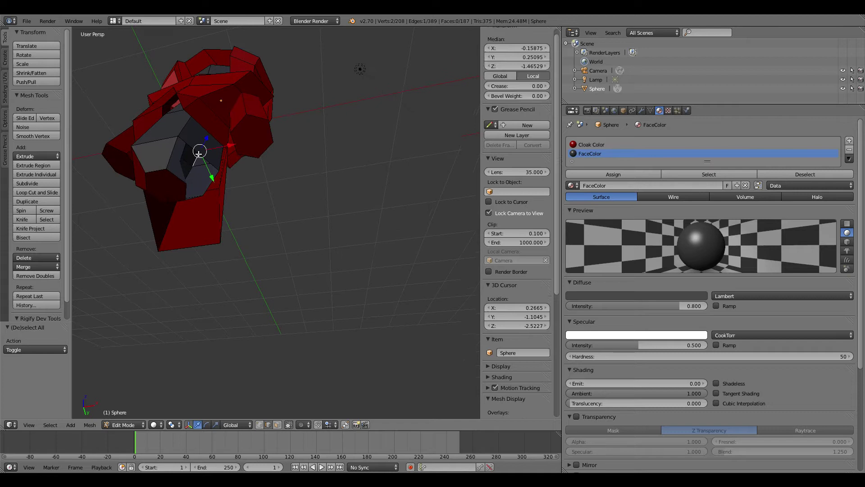
{"action": "right_click", "coordinate": [181, 177], "text": "shift"}
{"action": "key", "text": "f"}
{"action": "key", "text": "ctrl+z"}
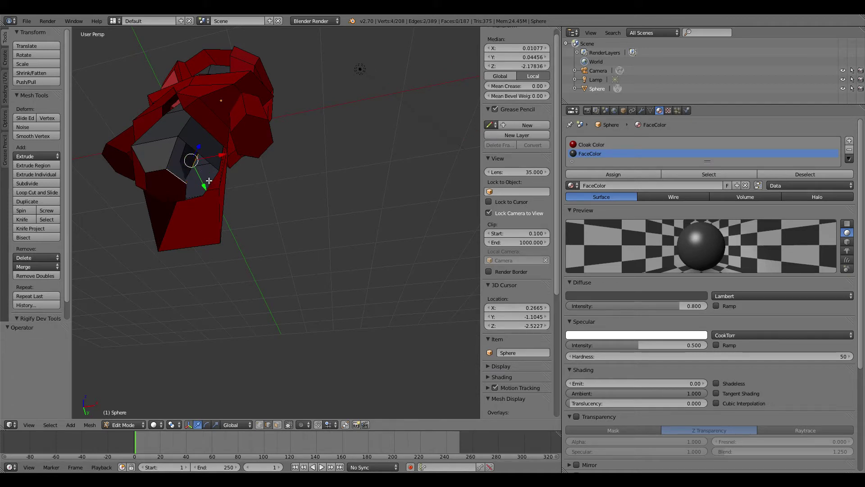
- Fill the gap on the opposite side of the underside with a face between its two facing edges
{"action": "right_click", "coordinate": [211, 162]}
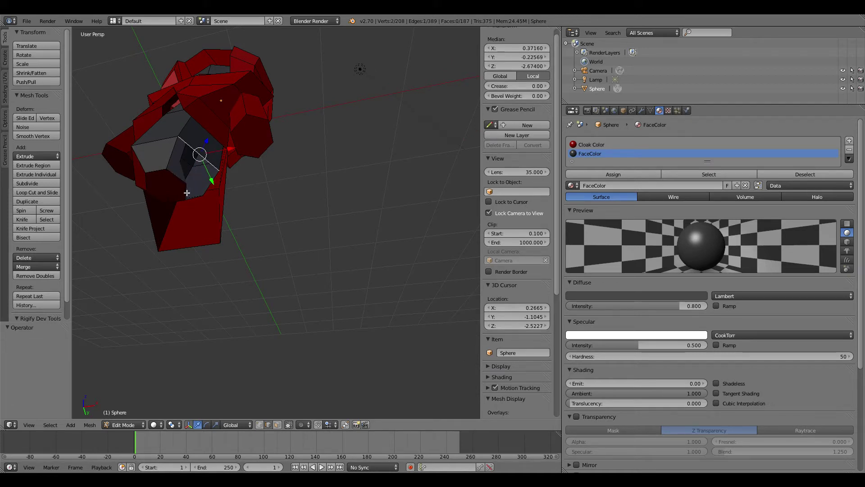
{"action": "right_click", "coordinate": [189, 181], "text": "shift"}
{"action": "key", "text": "f"}
{"action": "key", "text": "a"}
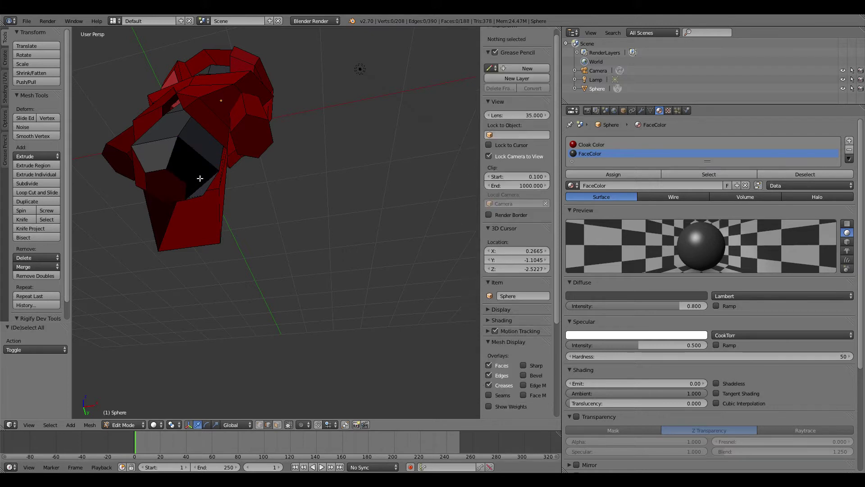
- Close the remaining triangular hole at the back of the underside with a face, and clear the selection
{"action": "middle_click_drag", "start_coordinate": [200, 178], "coordinate": [288, 118]}
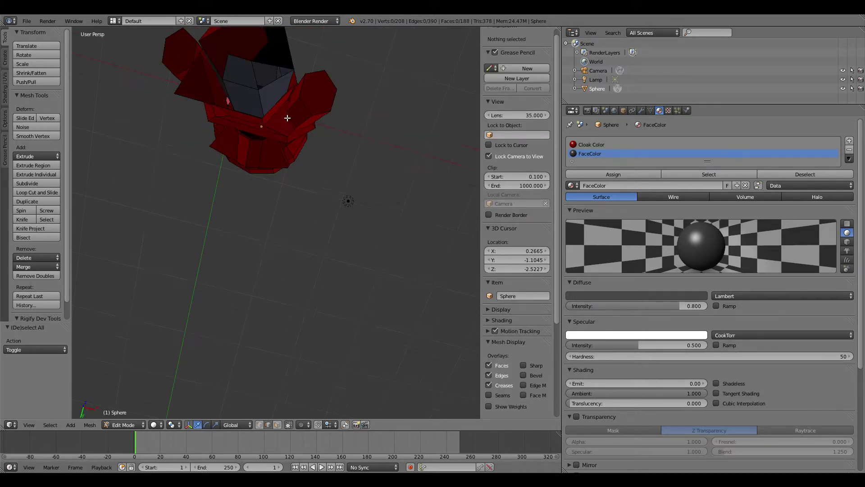
{"action": "right_click", "coordinate": [259, 65], "text": "alt"}
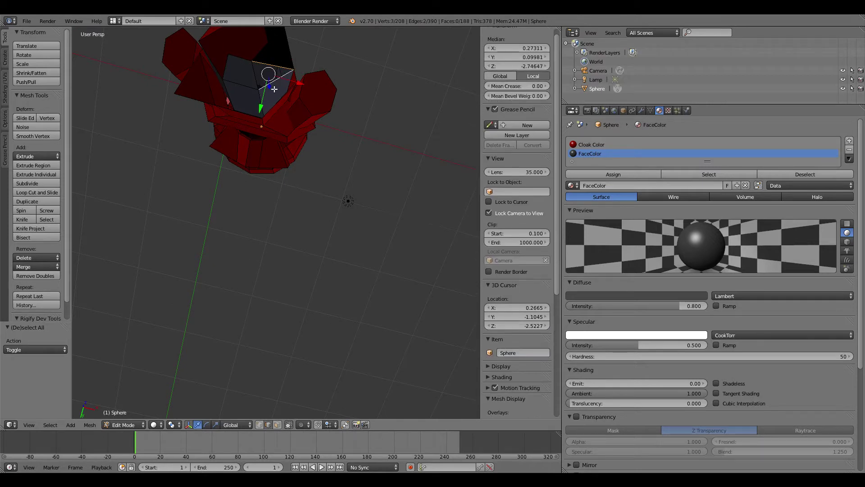
{"action": "key", "text": "f"}
{"action": "key", "text": "a"}
- Assign the FaceColor material to the three red faces on the inner body's underside, and clear the selection
{"action": "middle_click_drag", "start_coordinate": [275, 89], "coordinate": [271, 118]}
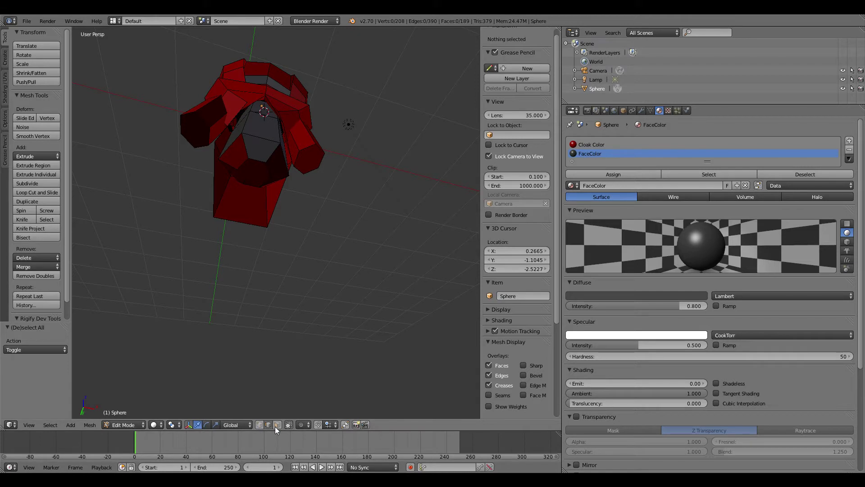
{"action": "right_click", "coordinate": [256, 178]}
{"action": "right_click", "coordinate": [242, 160], "text": "shift"}
{"action": "right_click", "coordinate": [277, 175], "text": "shift"}
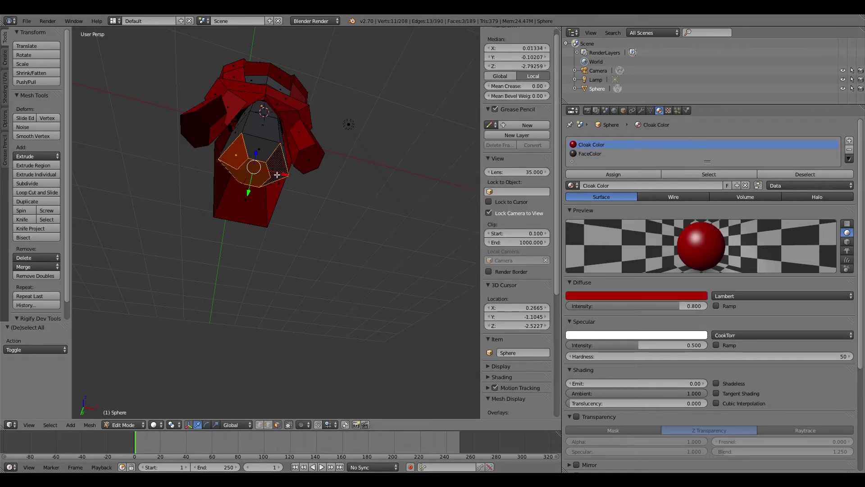
{"action": "left_click", "coordinate": [596, 153]}
{"action": "left_click", "coordinate": [599, 174]}
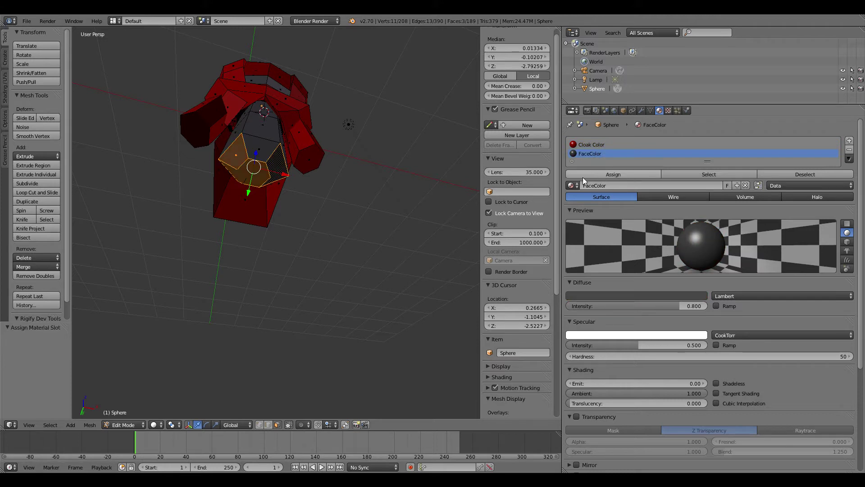
{"action": "middle_click_drag", "start_coordinate": [270, 189], "coordinate": [262, 140]}
{"action": "key", "text": "a"}
- Assign the FaceColor material to the small red triangular face on the underside, and clear the selection
{"action": "right_click", "coordinate": [272, 106]}
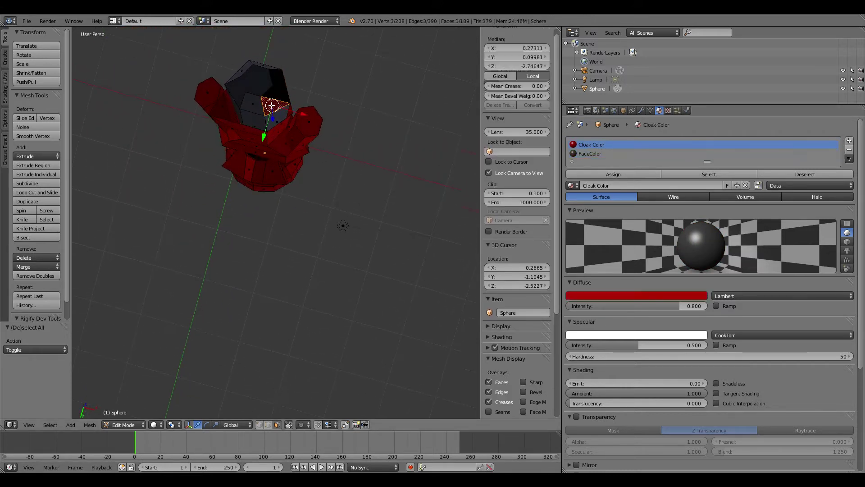
{"action": "left_click", "coordinate": [589, 154]}
{"action": "left_click", "coordinate": [599, 174]}
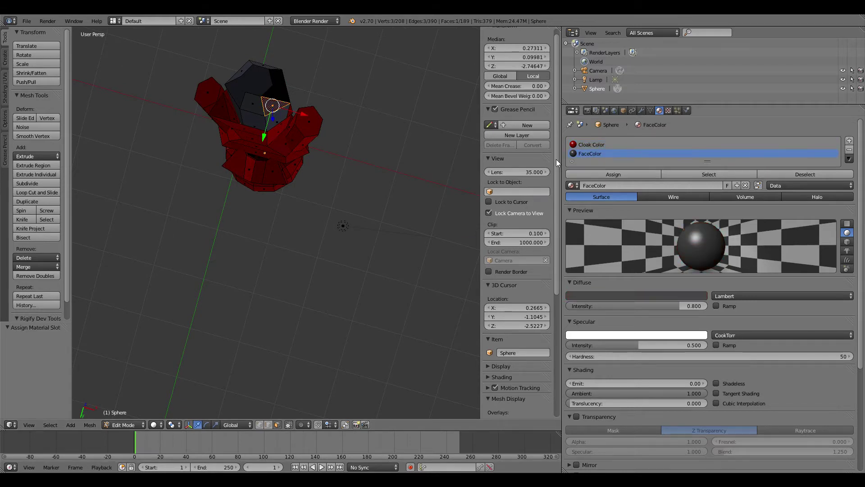
{"action": "key", "text": "a"}
{"action": "middle_click_drag", "start_coordinate": [306, 212], "coordinate": [282, 210]}
{"action": "scroll", "coordinate": [275, 197], "scroll_direction": "up", "scroll_amount": 3}
{"action": "scroll", "coordinate": [294, 214], "scroll_direction": "down", "scroll_amount": 5}
{"action": "scroll", "coordinate": [293, 206], "scroll_direction": "down", "scroll_amount": 2}
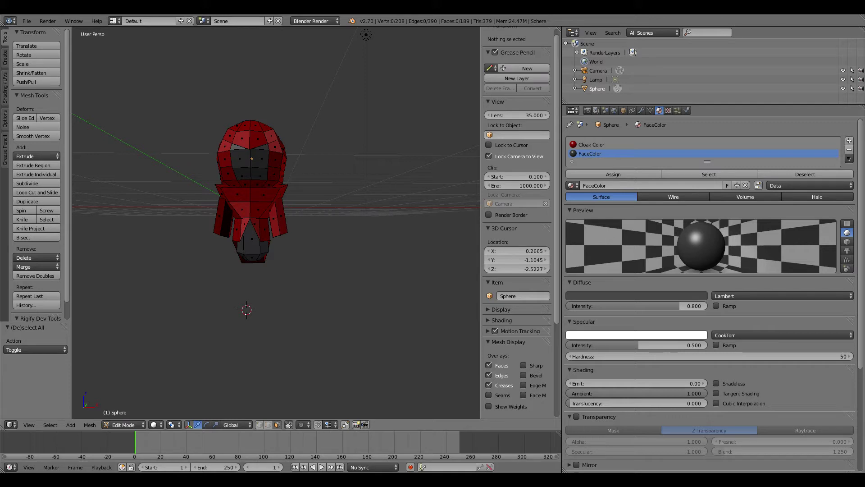
{"action": "scroll", "coordinate": [201, 197], "scroll_direction": "up", "scroll_amount": 5}
{"action": "scroll", "coordinate": [245, 207], "scroll_direction": "down", "scroll_amount": 2}
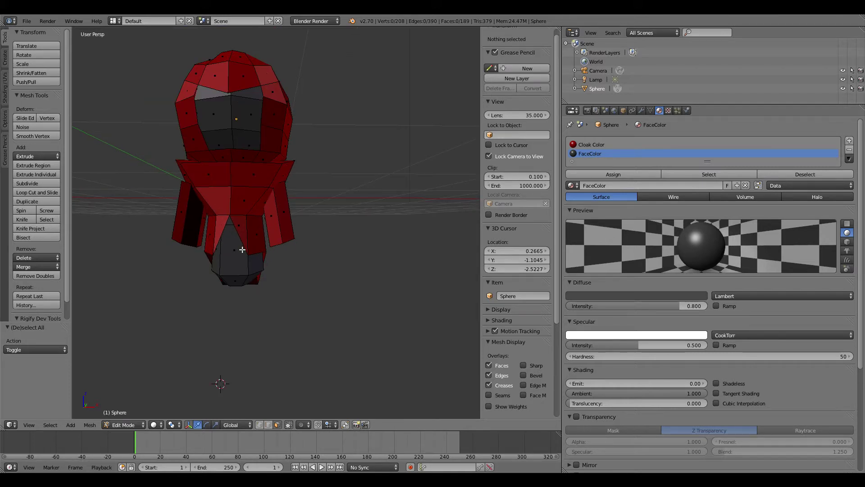
- Add a six-sided cylinder to the mesh below the character and scale it by 0.2
{"action": "middle_click_drag", "start_coordinate": [258, 305], "coordinate": [256, 262]}
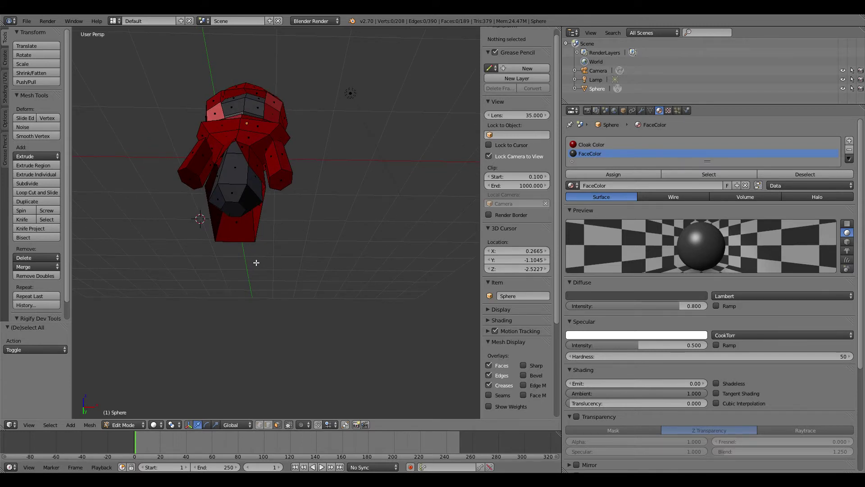
{"action": "key", "text": "shift+a"}
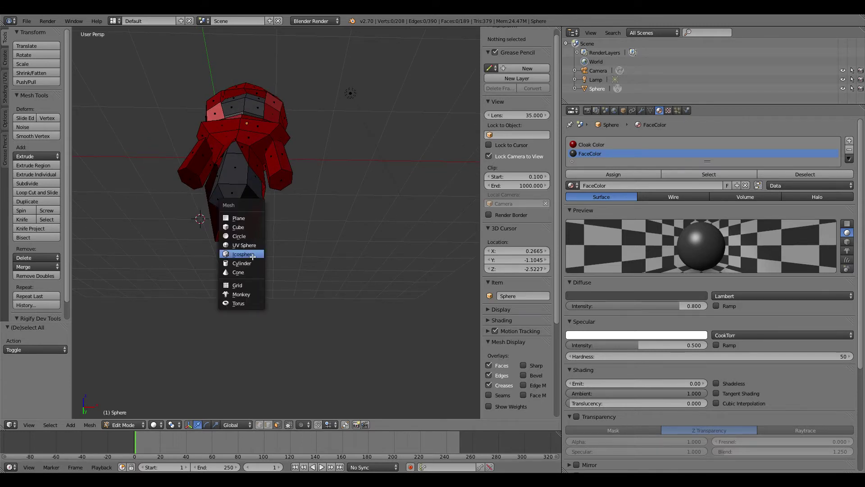
{"action": "left_click", "coordinate": [242, 263]}
{"action": "middle_click_drag", "start_coordinate": [242, 263], "coordinate": [288, 270]}
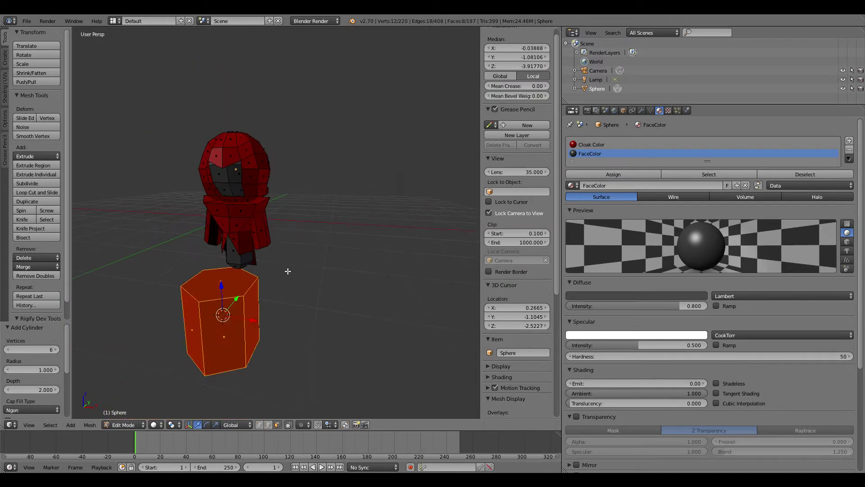
{"action": "type", "text": "s"}
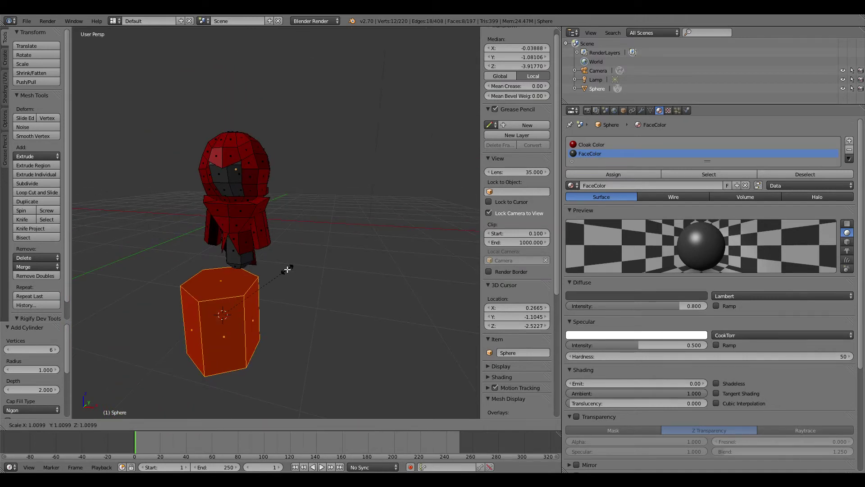
{"action": "type", "text": ".2"}
{"action": "key", "text": "Return"}
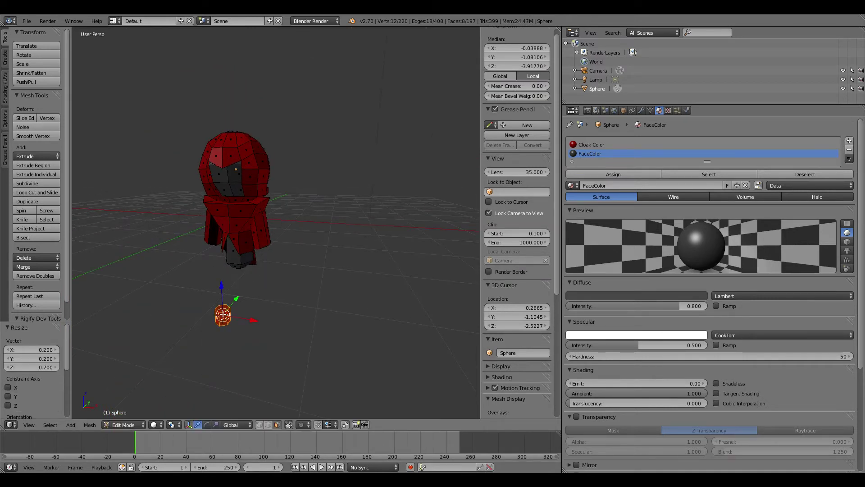
- Lengthen the small cylinder by raising its top face about 0.39 along Z, and clear the selection
{"action": "right_click", "coordinate": [221, 310]}
{"action": "left_click_drag", "start_coordinate": [222, 279], "coordinate": [222, 265]}
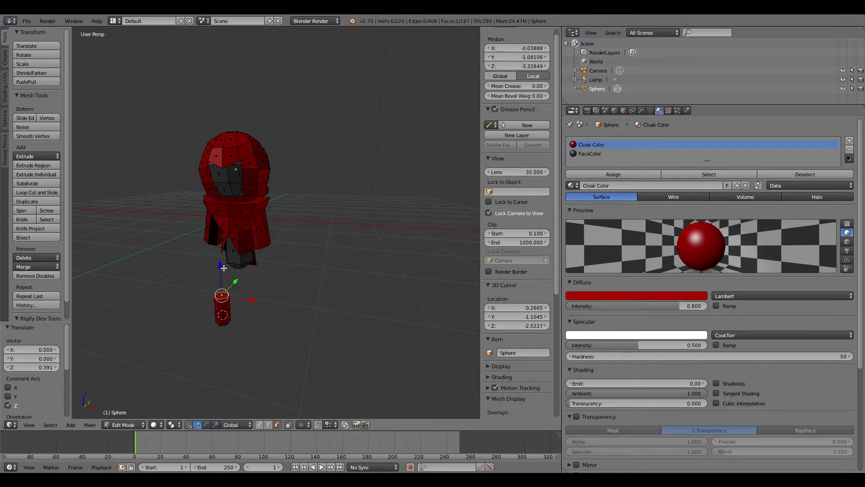
{"action": "key", "text": "a"}
- Assign the FaceColor material to the entire new cylinder, and clear the selection
{"action": "middle_click_drag", "start_coordinate": [265, 300], "coordinate": [288, 281]}
{"action": "scroll", "coordinate": [288, 280], "scroll_direction": "up", "scroll_amount": 2}
{"action": "right_click", "coordinate": [234, 309]}
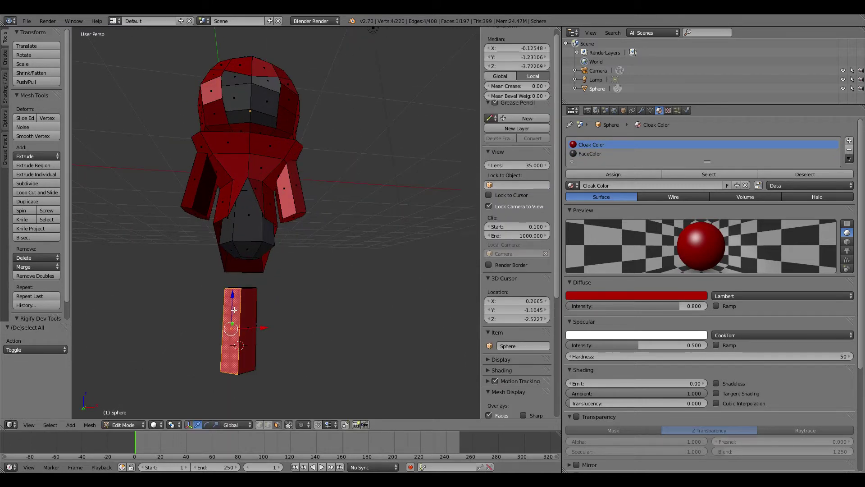
{"action": "key", "text": "ctrl+l"}
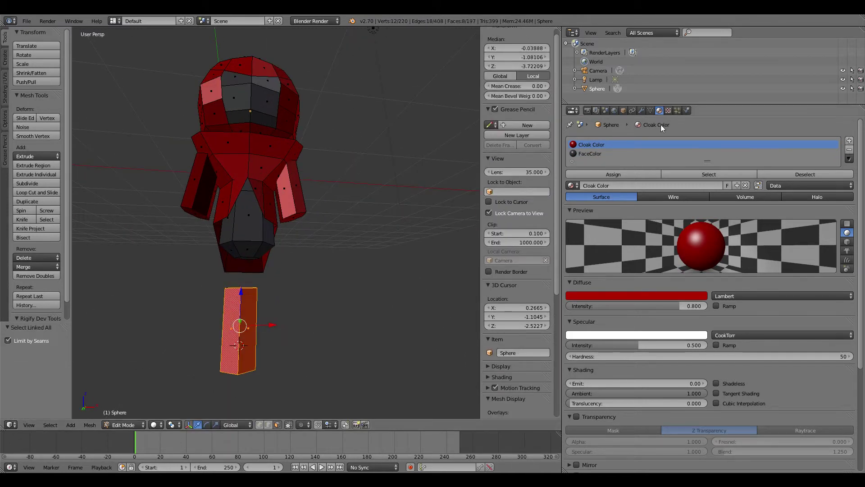
{"action": "left_click", "coordinate": [612, 155]}
{"action": "left_click", "coordinate": [605, 173]}
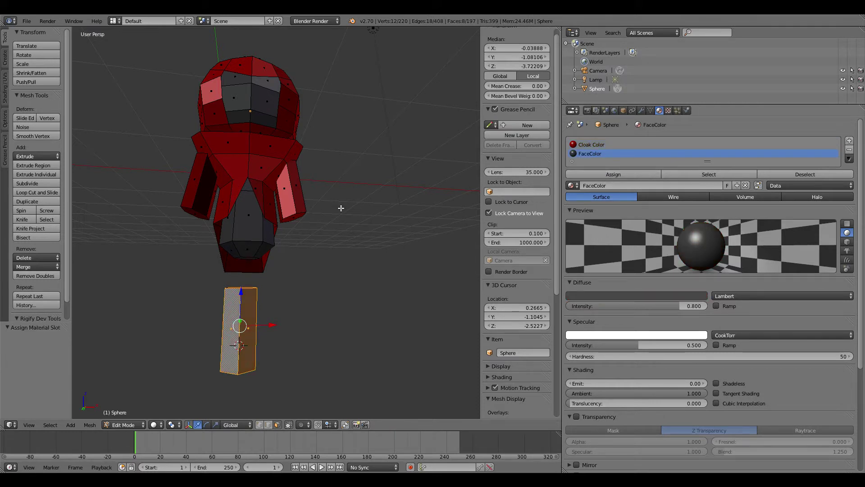
{"action": "key", "text": "a"}
- Select the whole cylinder and move it up and sideways to the underside's height, beneath one side of the body
{"action": "right_click", "coordinate": [256, 303]}
{"action": "key", "text": "ctrl+l"}
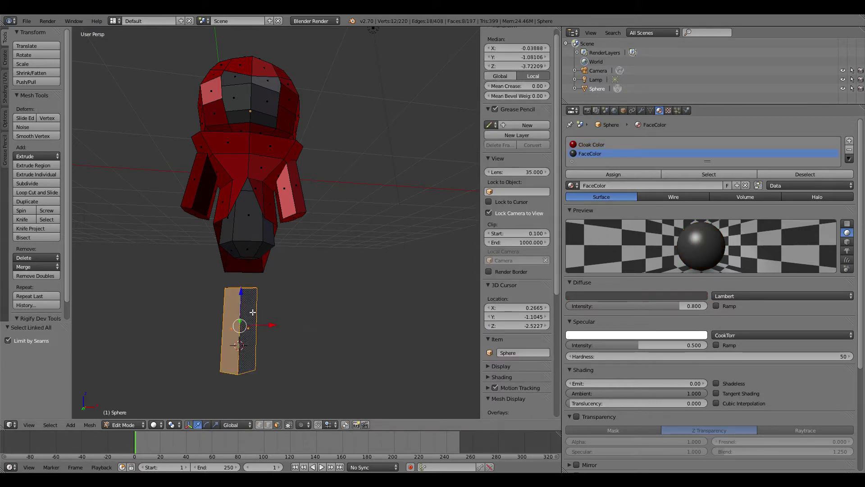
{"action": "left_click_drag", "start_coordinate": [242, 295], "coordinate": [237, 246]}
{"action": "mouse_move", "coordinate": [269, 274]}
{"action": "left_mouse_down"}
{"action": "mouse_move", "coordinate": [263, 276]}
{"action": "mouse_move", "coordinate": [271, 277]}
{"action": "left_mouse_up"}
{"action": "left_click", "coordinate": [262, 277]}
{"action": "key", "text": "KP_1"}
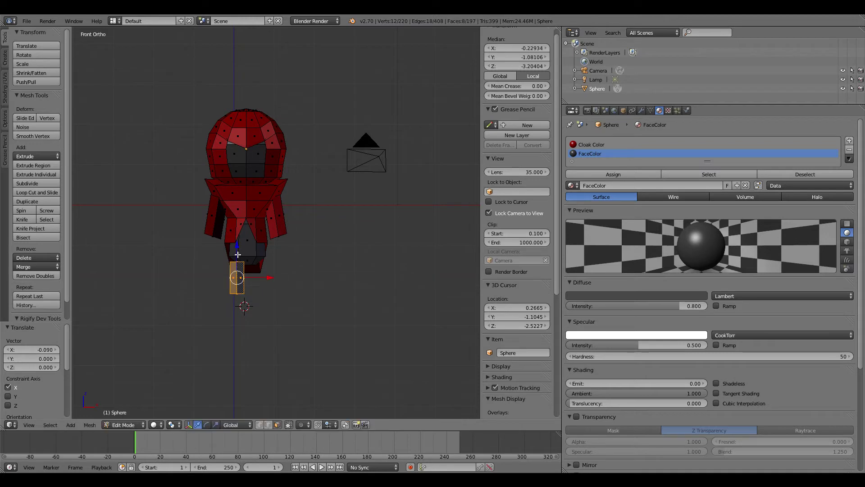
{"action": "left_click_drag", "start_coordinate": [238, 254], "coordinate": [237, 250]}
- Move the leg cylinder about 0.96 along Y to sit under the body, and adjust its X position
{"action": "key", "text": "KP_3"}
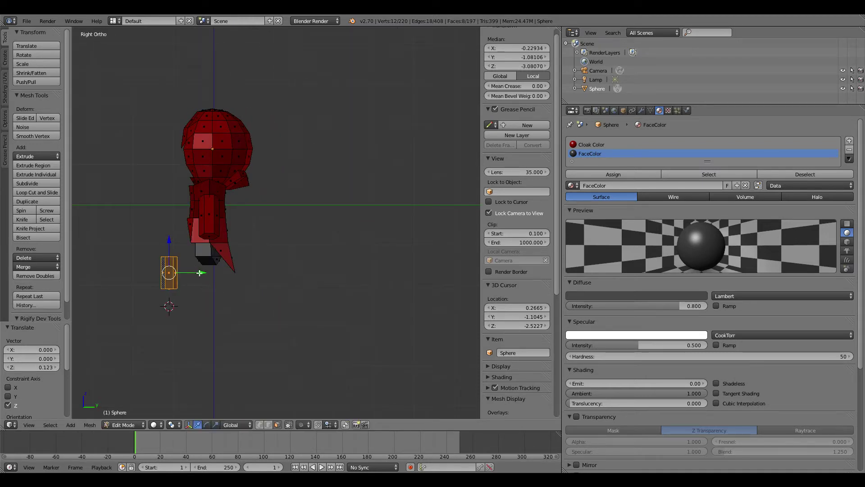
{"action": "left_click_drag", "start_coordinate": [200, 273], "coordinate": [241, 274]}
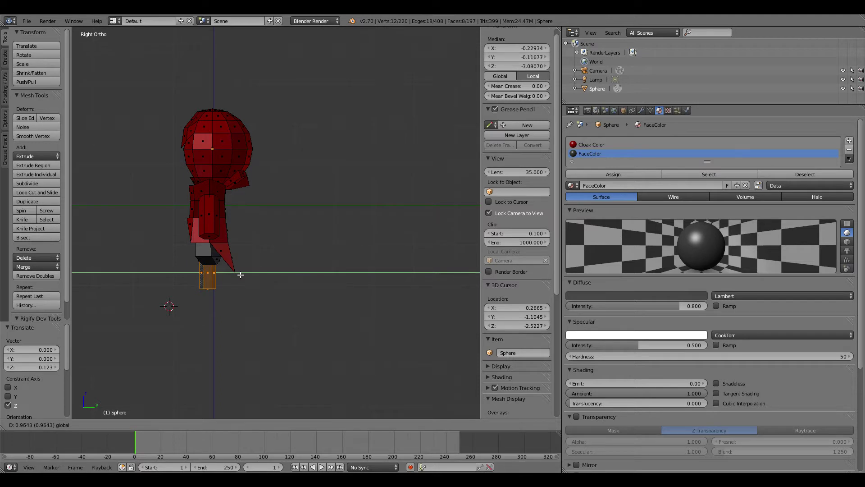
{"action": "middle_click_drag", "start_coordinate": [239, 276], "coordinate": [306, 278]}
{"action": "left_click_drag", "start_coordinate": [244, 284], "coordinate": [246, 286]}
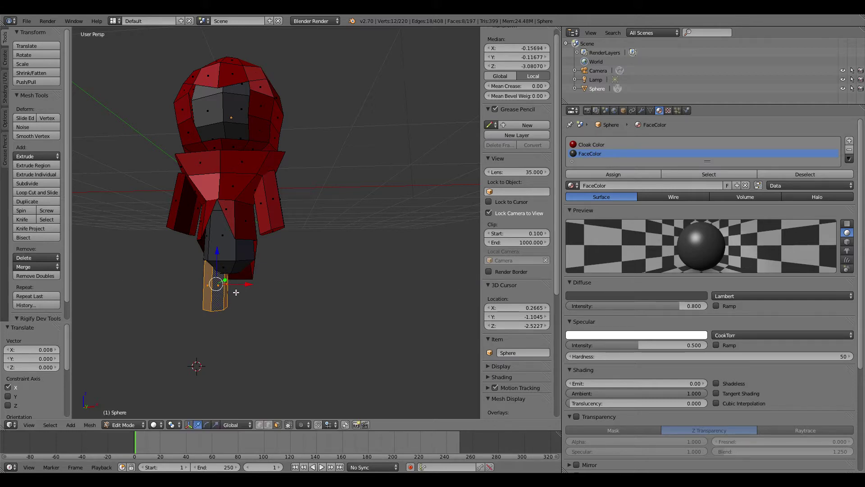
{"action": "scroll", "coordinate": [244, 289], "scroll_direction": "up", "scroll_amount": 4}
{"action": "mouse_move", "coordinate": [262, 287]}
{"action": "middle_mouse_down"}
{"action": "mouse_move", "coordinate": [270, 294]}
{"action": "mouse_move", "coordinate": [234, 285]}
{"action": "mouse_move", "coordinate": [250, 289]}
{"action": "middle_mouse_up"}
{"action": "scroll", "coordinate": [234, 285], "scroll_direction": "down", "scroll_amount": 3}
- Duplicate the leg and place the copy about 0.446 along X under the body's other side
{"action": "key", "text": "shift+d"}
{"action": "key", "text": "x"}
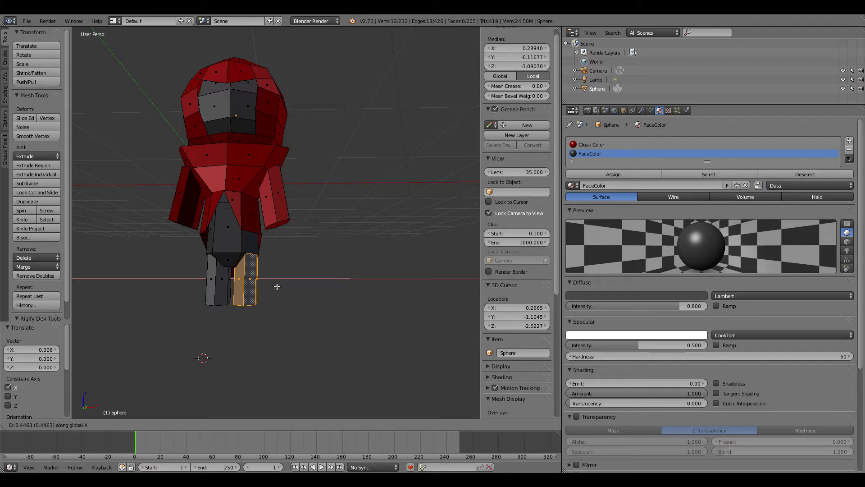
{"action": "left_click", "coordinate": [276, 286]}
{"action": "scroll", "coordinate": [279, 288], "scroll_direction": "up", "scroll_amount": 4}
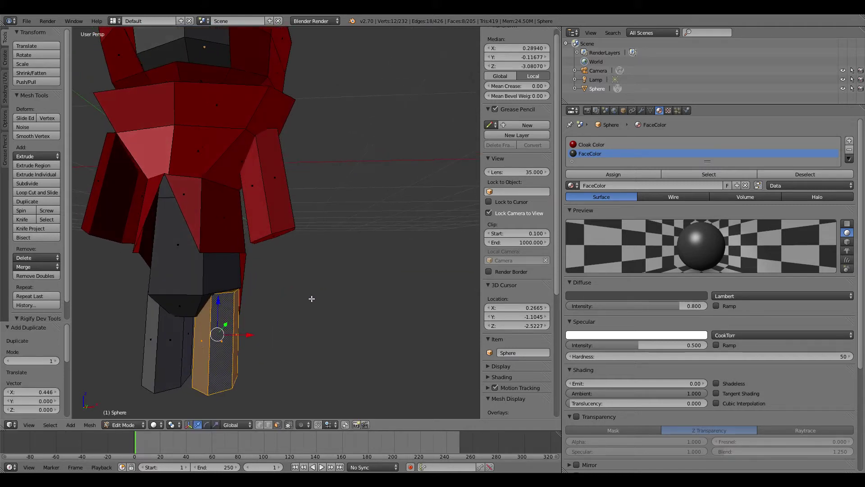
- Try rotating the duplicated leg 90° about the Z axis
{"action": "type", "text": "r"}
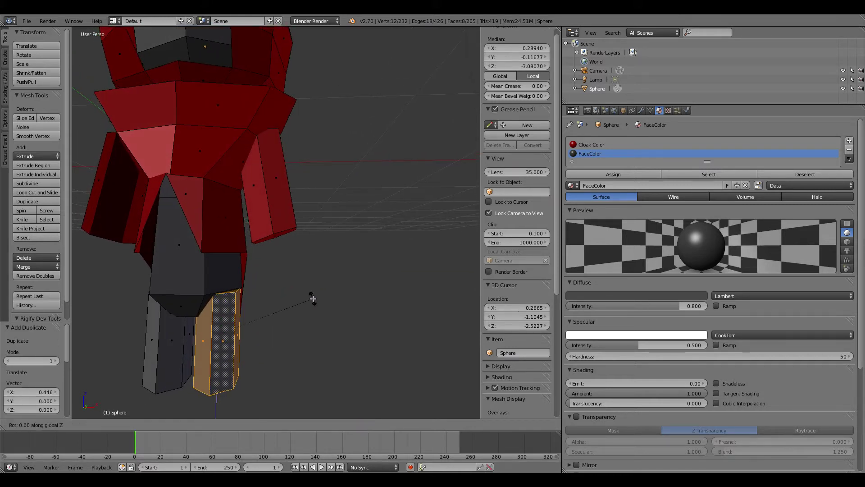
{"action": "type", "text": "90"}
{"action": "key", "text": "Return"}
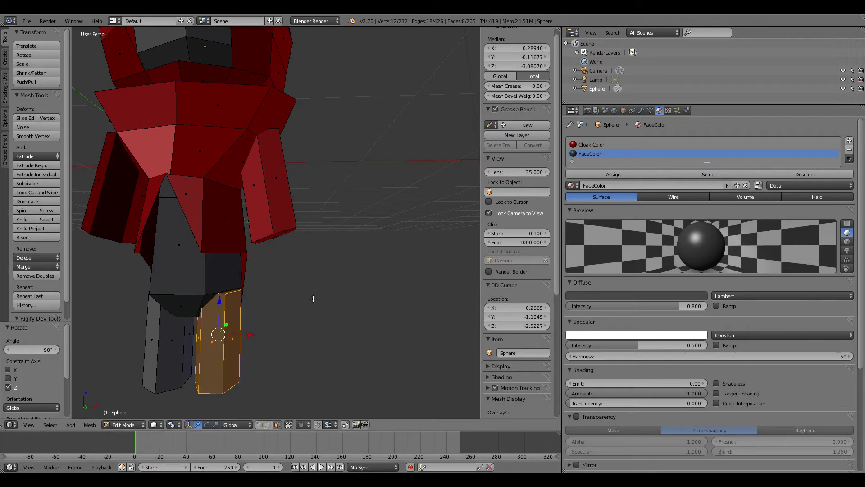
{"action": "key", "text": "ctrl+z"}
- Rotate the duplicated leg -180° about the Z axis
{"action": "type", "text": "r"}
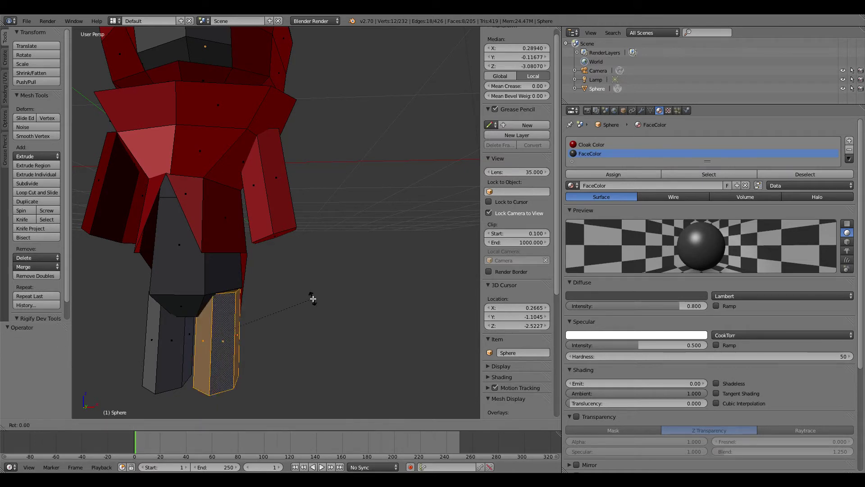
{"action": "type", "text": "-180"}
{"action": "key", "text": "Return"}
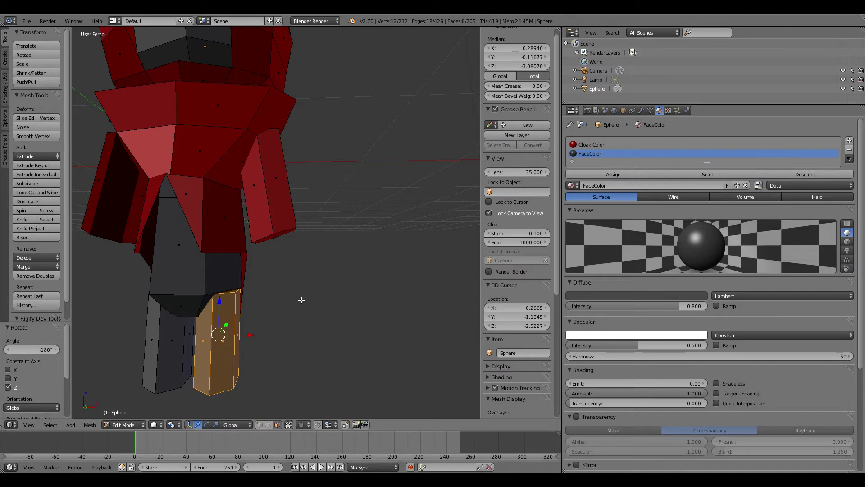
{"action": "mouse_move", "coordinate": [301, 300]}
{"action": "middle_mouse_down"}
{"action": "mouse_move", "coordinate": [286, 340]}
{"action": "mouse_move", "coordinate": [306, 300]}
{"action": "middle_mouse_up"}
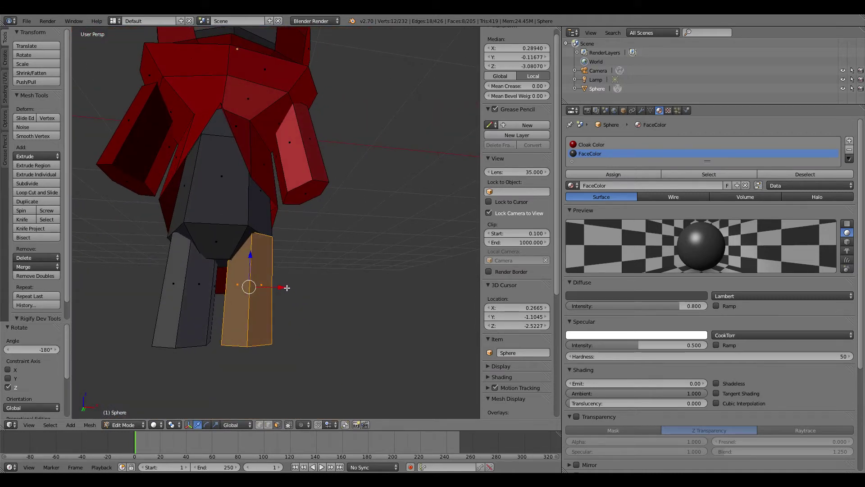
- Nudge the duplicated leg outward along X by 0.008 and 0.009 to line it up with the body's side
{"action": "key", "text": "KP_1"}
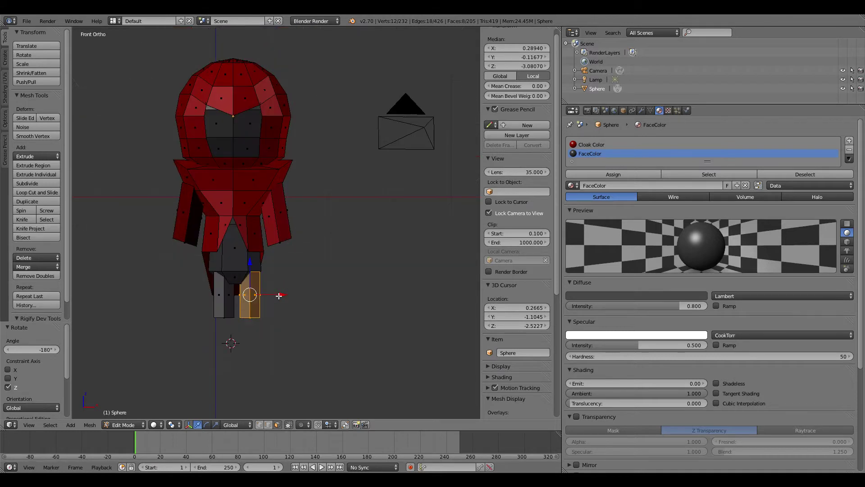
{"action": "left_click_drag", "start_coordinate": [278, 296], "coordinate": [280, 296]}
{"action": "key", "text": "KP_3"}
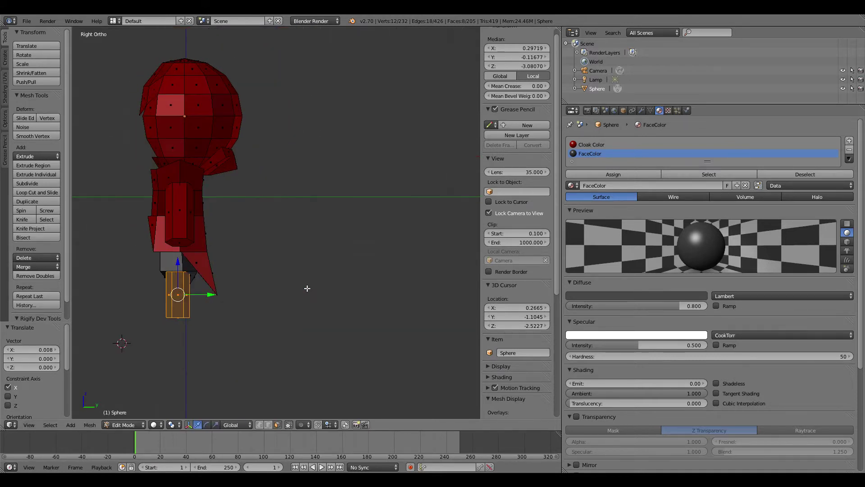
{"action": "key", "text": "KP_1"}
{"action": "scroll", "coordinate": [308, 289], "scroll_direction": "up", "scroll_amount": 4}
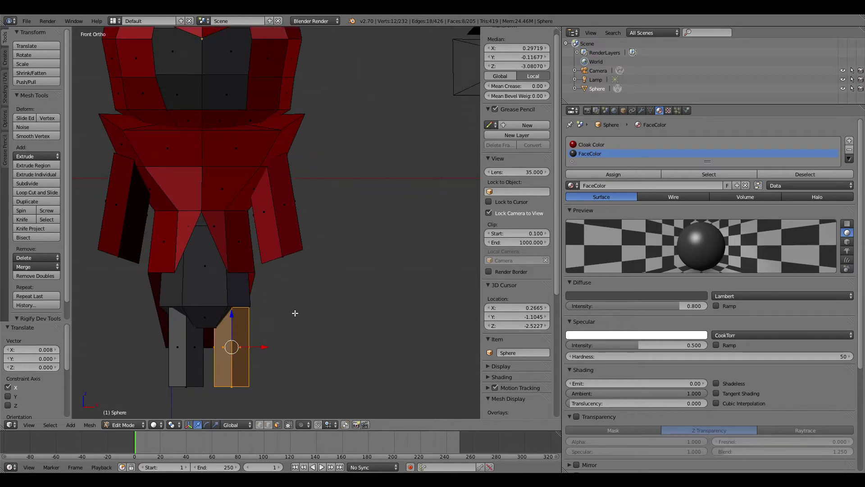
{"action": "middle_click_drag", "start_coordinate": [293, 313], "coordinate": [378, 277], "text": "shift"}
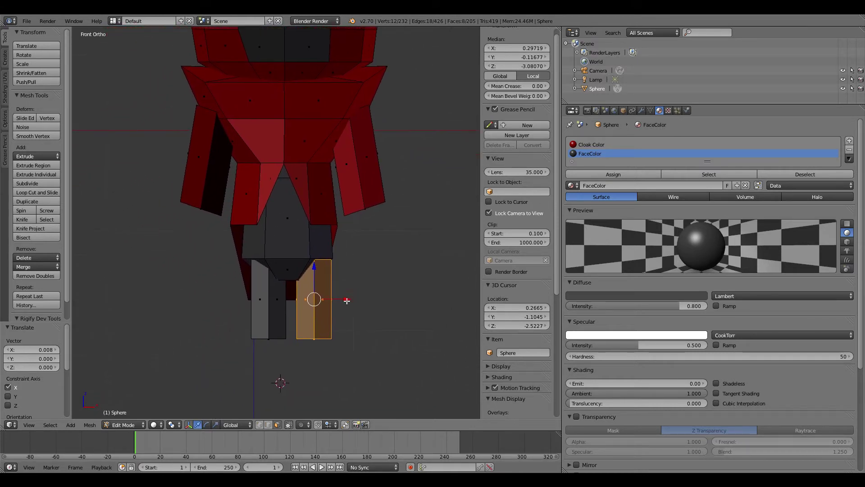
{"action": "key", "text": "g"}
{"action": "key", "text": "x"}
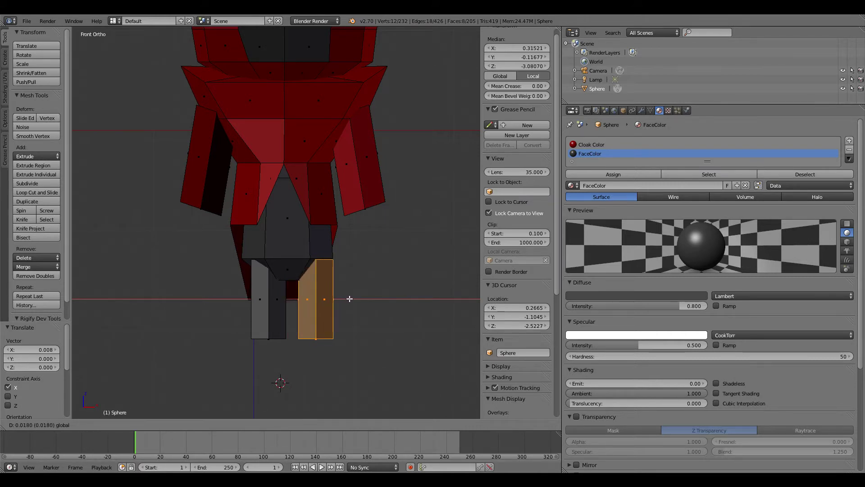
{"action": "left_click", "coordinate": [349, 299]}
- Select the whole original leg, move it about 0.08 outward along X to the body's side, and clear the selection
{"action": "right_click", "coordinate": [255, 296]}
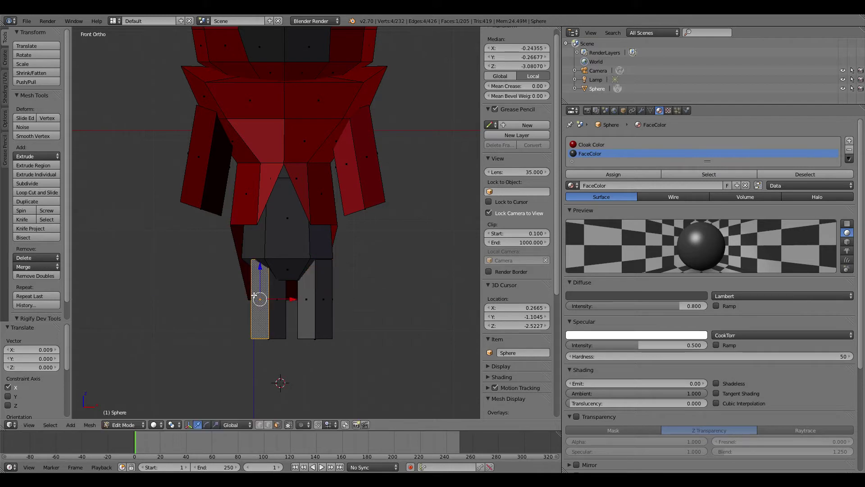
{"action": "key", "text": "ctrl+l"}
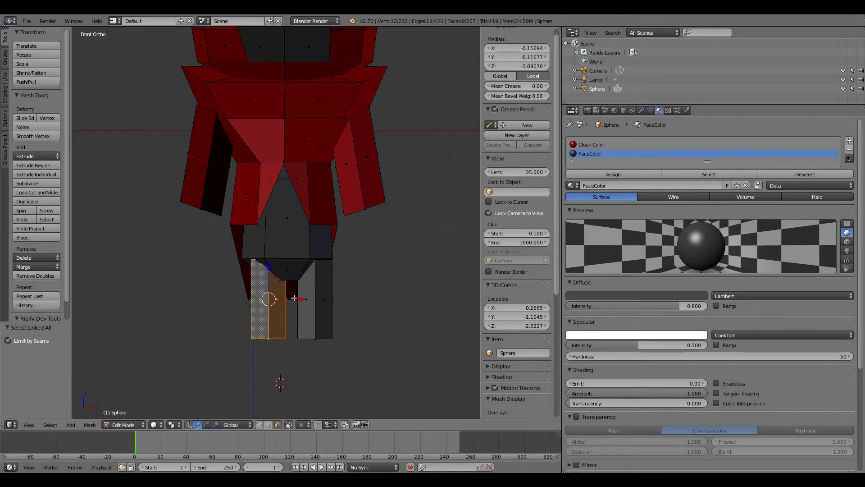
{"action": "key", "text": "g"}
{"action": "key", "text": "x"}
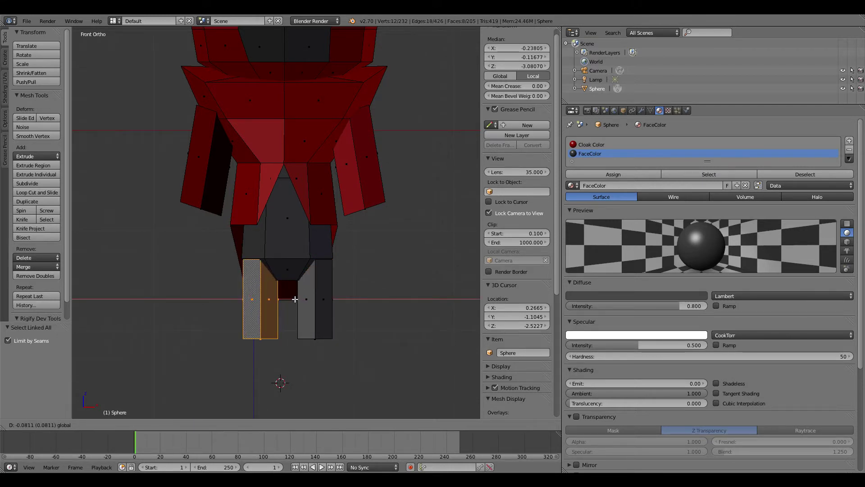
{"action": "left_click", "coordinate": [295, 299]}
{"action": "key", "text": "a"}
{"action": "middle_click_drag", "start_coordinate": [348, 309], "coordinate": [396, 212]}
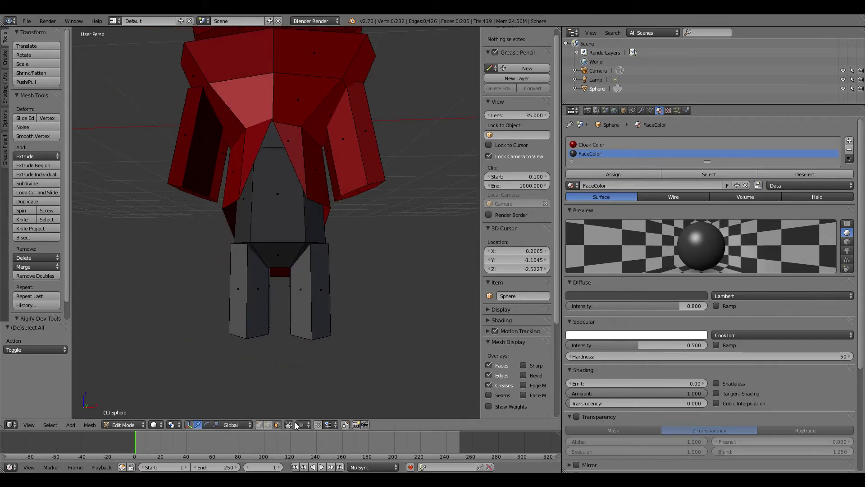
- Switch to edge selection, try picking the body's lower edges above both legs, and clear the selection
{"action": "left_click", "coordinate": [269, 425]}
{"action": "right_click", "coordinate": [241, 242]}
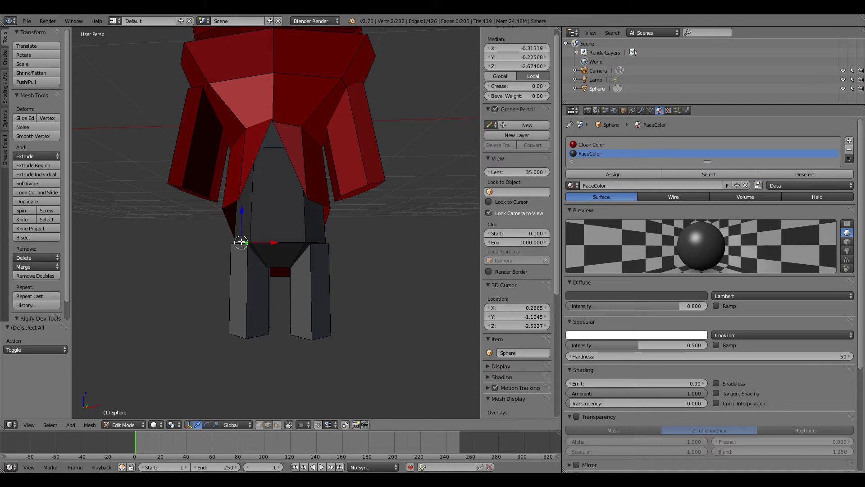
{"action": "right_click", "coordinate": [318, 242], "text": "shift"}
{"action": "right_click", "coordinate": [315, 242]}
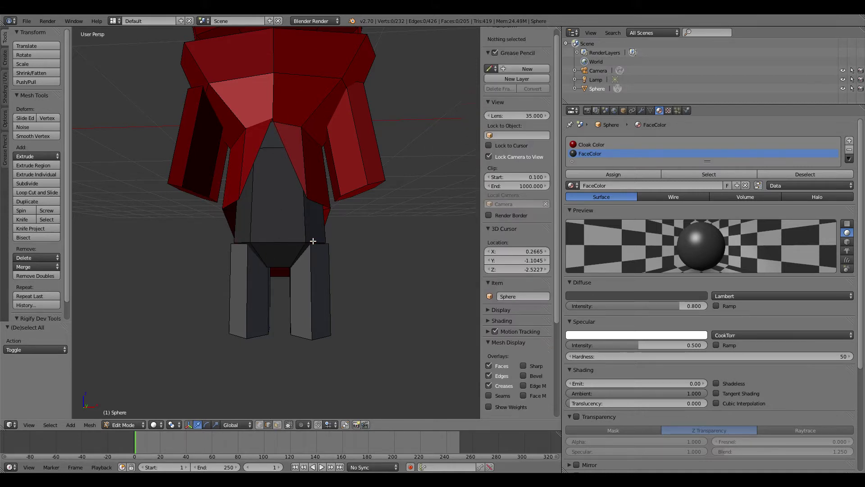
{"action": "middle_click_drag", "start_coordinate": [329, 241], "coordinate": [357, 290]}
{"action": "key", "text": "a"}
- Nudge the dark body's edge above the duplicated leg outward, and clear the selection
{"action": "scroll", "coordinate": [348, 308], "scroll_direction": "up", "scroll_amount": 5}
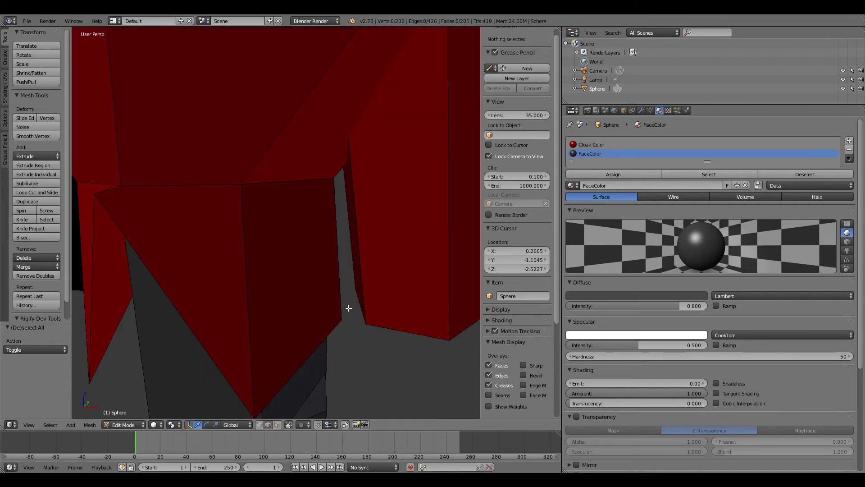
{"action": "scroll", "coordinate": [327, 352], "scroll_direction": "down", "scroll_amount": 3}
{"action": "right_click", "coordinate": [298, 335]}
{"action": "left_click_drag", "start_coordinate": [316, 343], "coordinate": [337, 351]}
{"action": "key", "text": "a"}
{"action": "scroll", "coordinate": [272, 333], "scroll_direction": "down", "scroll_amount": 3}
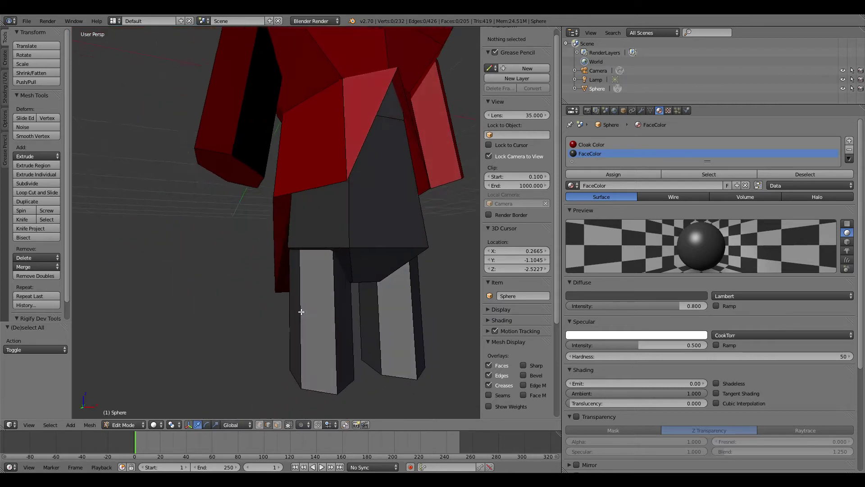
- Nudge the dark body's edge on the opposite side, above the original leg, outward and clear the selection
{"action": "middle_click_drag", "start_coordinate": [299, 313], "coordinate": [316, 316]}
{"action": "right_click", "coordinate": [364, 266]}
{"action": "middle_click_drag", "start_coordinate": [405, 255], "coordinate": [332, 303]}
{"action": "left_click_drag", "start_coordinate": [321, 322], "coordinate": [308, 326]}
{"action": "key", "text": "a"}
{"action": "scroll", "coordinate": [441, 349], "scroll_direction": "down", "scroll_amount": 2}
{"action": "middle_click_drag", "start_coordinate": [441, 350], "coordinate": [421, 313]}
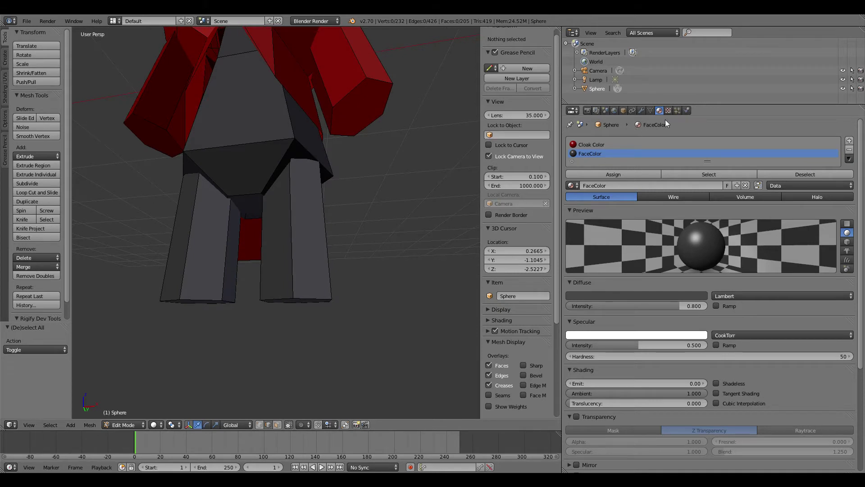
- Switch to face selection, select the bottom faces of both legs, and raise them 0.341 along Z to shorten the legs
{"action": "scroll", "coordinate": [666, 120], "scroll_direction": "down", "scroll_amount": 1}
{"action": "scroll", "coordinate": [491, 158], "scroll_direction": "down", "scroll_amount": 1}
{"action": "scroll", "coordinate": [681, 247], "scroll_direction": "down", "scroll_amount": 2}
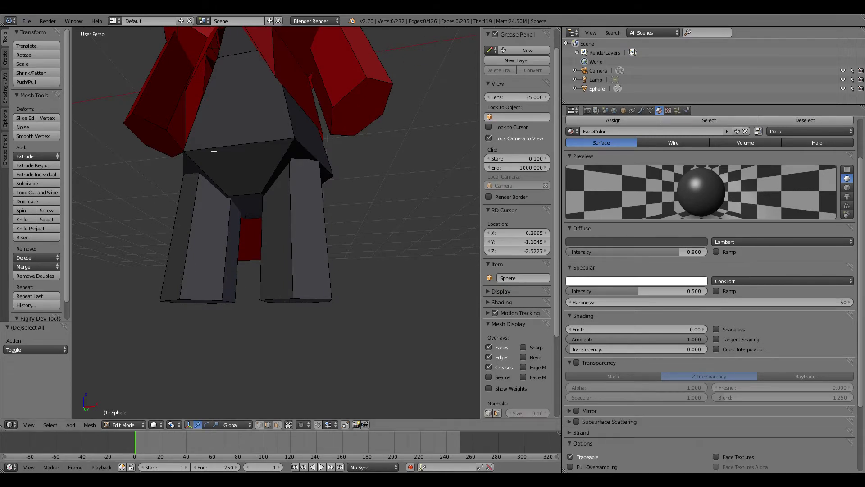
{"action": "scroll", "coordinate": [299, 189], "scroll_direction": "down", "scroll_amount": 6}
{"action": "middle_click_drag", "start_coordinate": [321, 195], "coordinate": [310, 218]}
{"action": "right_click", "coordinate": [309, 221]}
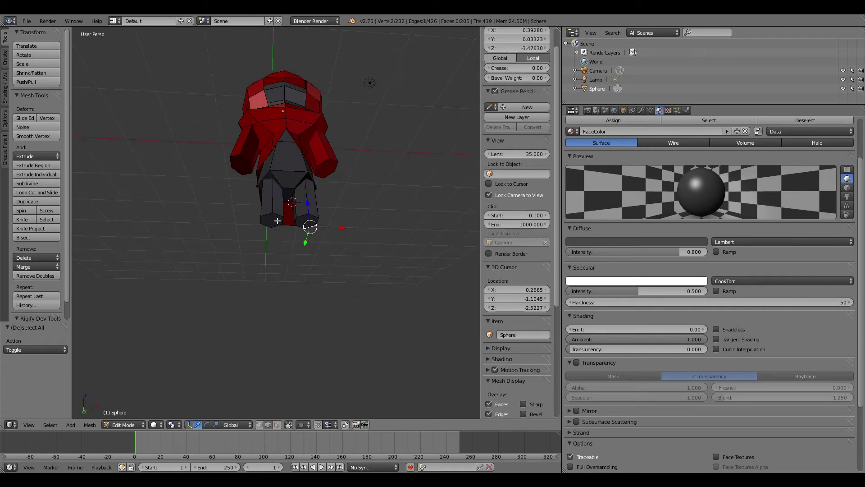
{"action": "right_click", "coordinate": [275, 220], "text": "shift"}
{"action": "left_click", "coordinate": [277, 425]}
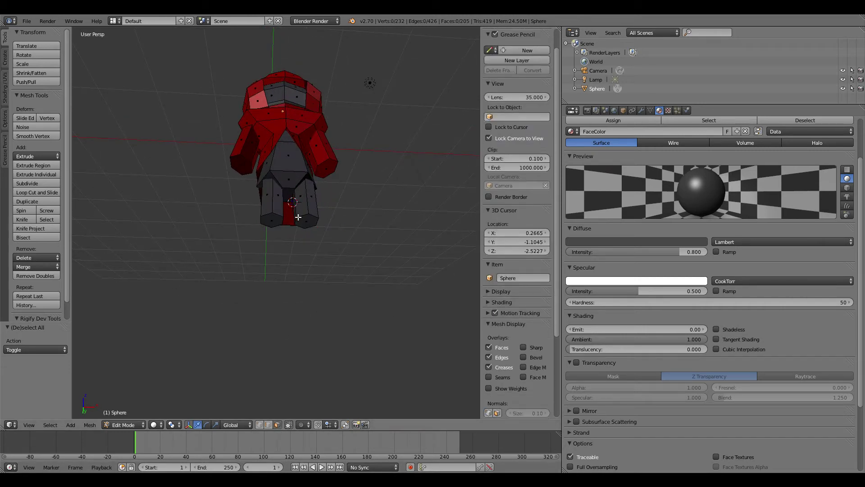
{"action": "right_click", "coordinate": [279, 219]}
{"action": "right_click", "coordinate": [311, 222], "text": "shift"}
{"action": "key", "text": "g"}
{"action": "key", "text": "z"}
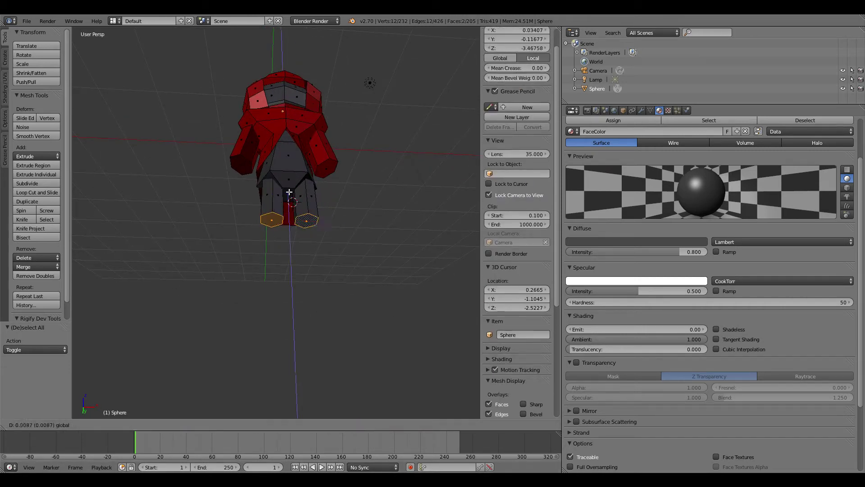
{"action": "left_click", "coordinate": [288, 182]}
- Lower the bottom faces of both legs 0.191 along Z and try scaling them
{"action": "middle_click_drag", "start_coordinate": [373, 177], "coordinate": [359, 218]}
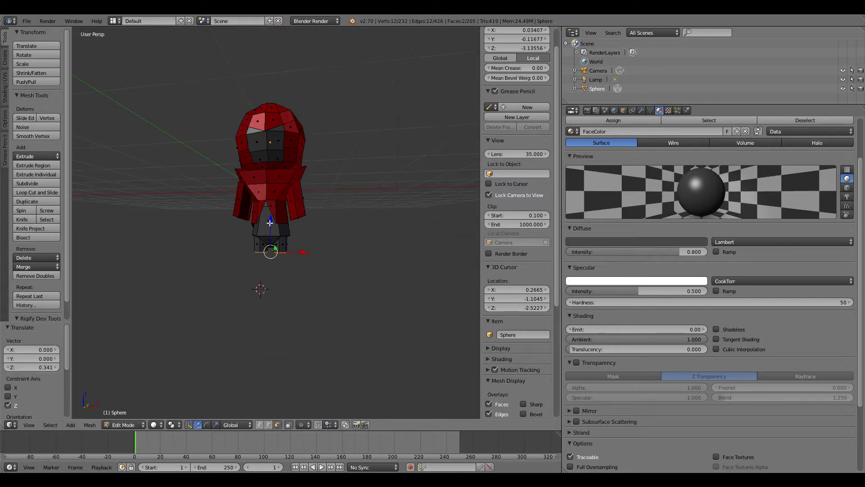
{"action": "key", "text": "g"}
{"action": "key", "text": "z"}
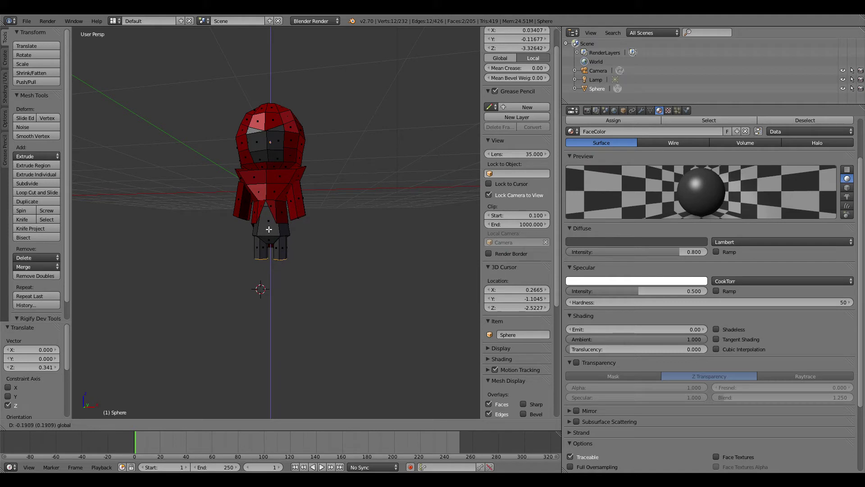
{"action": "left_click", "coordinate": [269, 229]}
{"action": "key", "text": "s"}
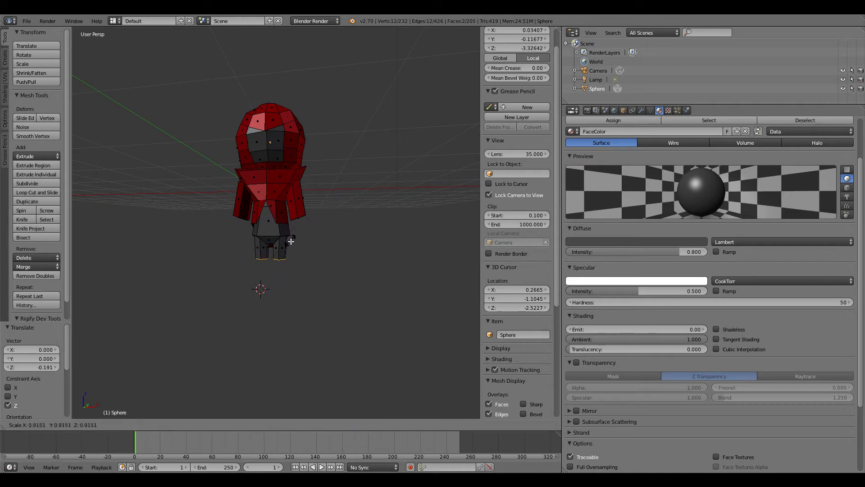
{"action": "left_click", "coordinate": [285, 249]}
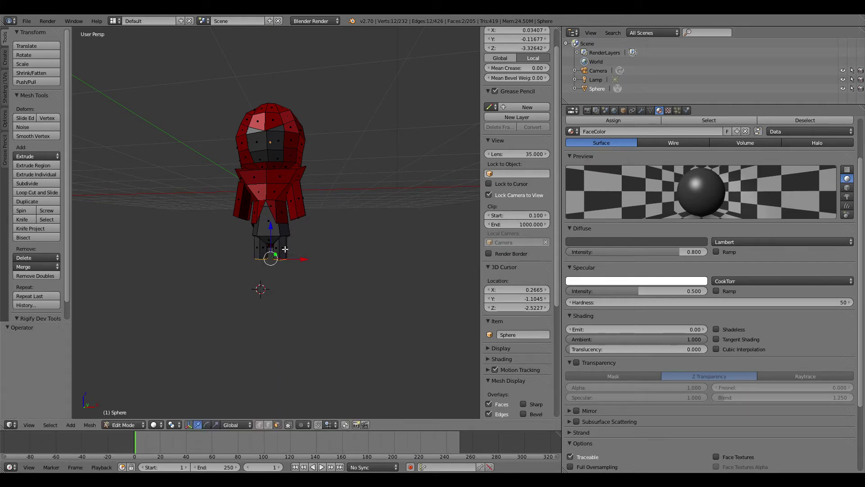
- Reselect the bottom faces of both legs, scale them up slightly together, and clear the selection
{"action": "scroll", "coordinate": [284, 249], "scroll_direction": "up", "scroll_amount": 4}
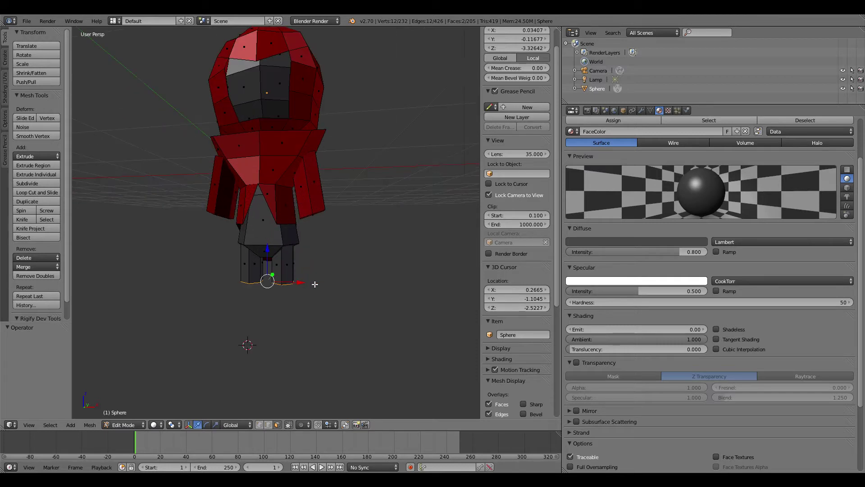
{"action": "key", "text": "a"}
{"action": "middle_click_drag", "start_coordinate": [327, 290], "coordinate": [303, 239]}
{"action": "right_click", "coordinate": [291, 218]}
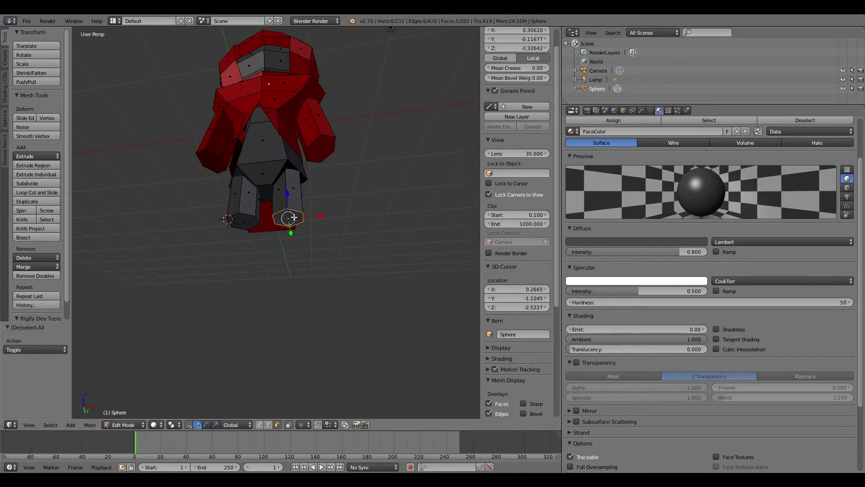
{"action": "right_click", "coordinate": [246, 218], "text": "shift"}
{"action": "key", "text": "s"}
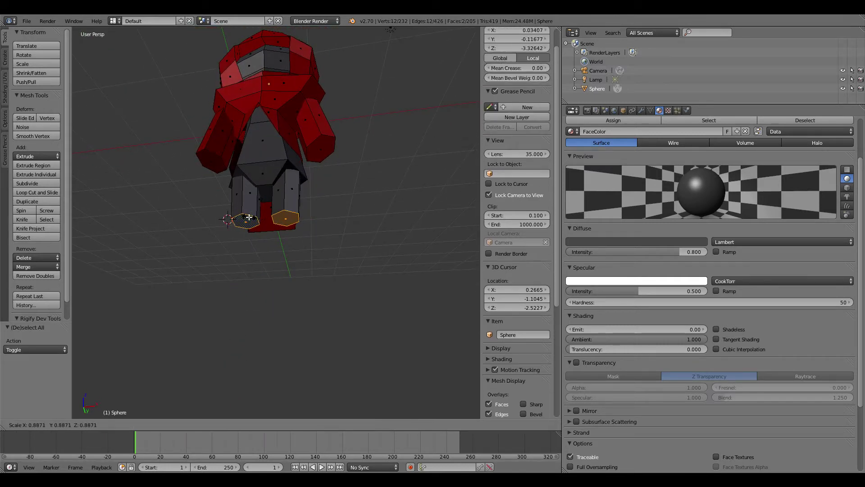
{"action": "left_click", "coordinate": [243, 218]}
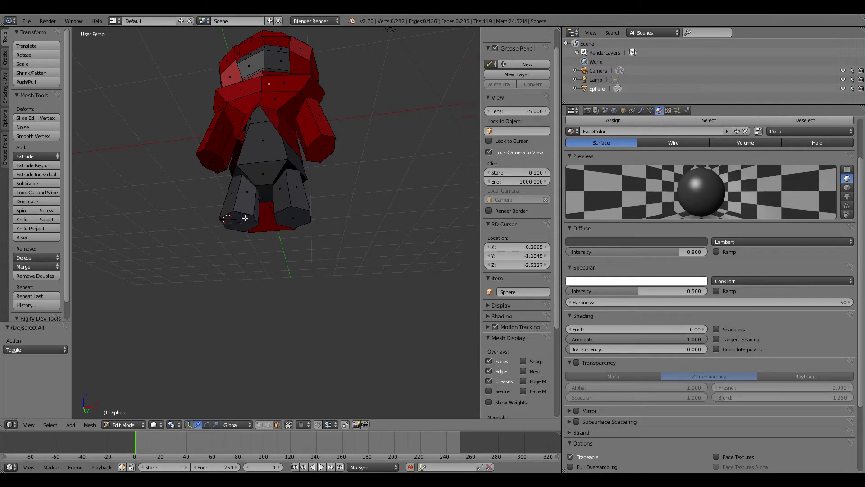
{"action": "key", "text": "a"}
- Extrude the bottom faces of both legs downward about 0.66 to form lower leg sections
{"action": "mouse_move", "coordinate": [344, 232]}
{"action": "middle_mouse_down"}
{"action": "mouse_move", "coordinate": [352, 265]}
{"action": "mouse_move", "coordinate": [349, 222]}
{"action": "middle_mouse_up"}
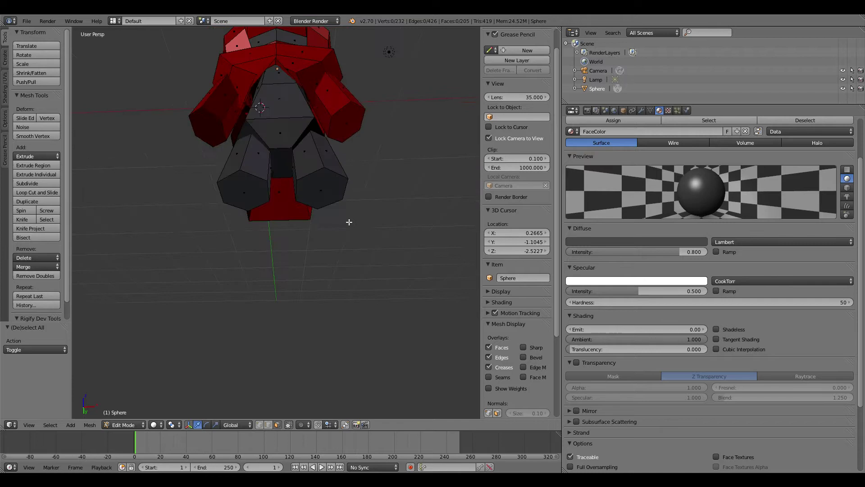
{"action": "right_click", "coordinate": [321, 183]}
{"action": "right_click", "coordinate": [254, 187], "text": "shift"}
{"action": "key", "text": "e"}
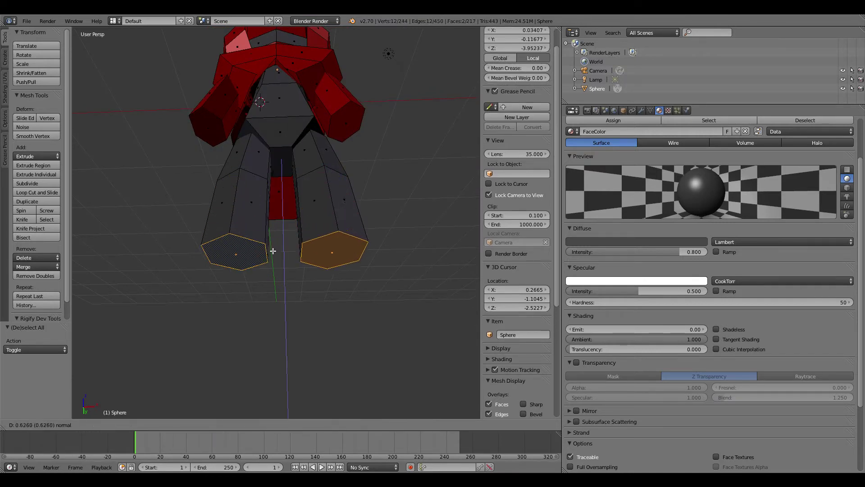
{"action": "left_click", "coordinate": [272, 250]}
{"action": "middle_click_drag", "start_coordinate": [273, 250], "coordinate": [388, 198]}
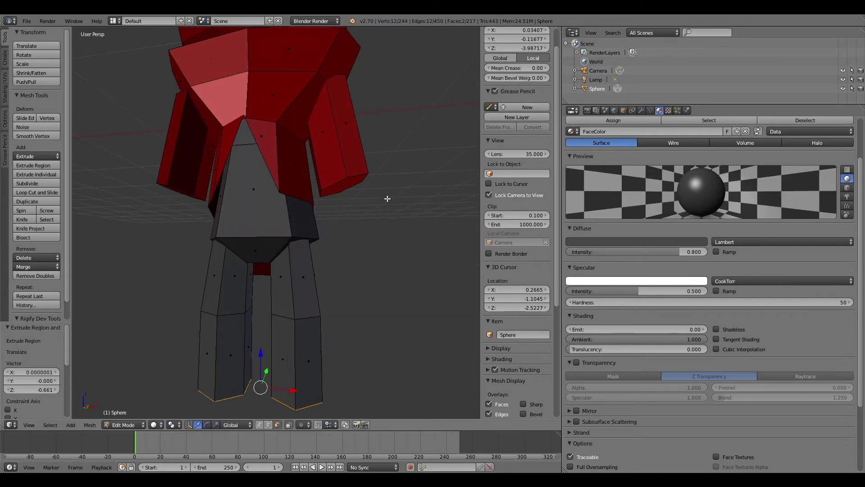
- From the front view, scale both extruded bottom faces to 0.881 and clear the selection
{"action": "key", "text": "KP_1"}
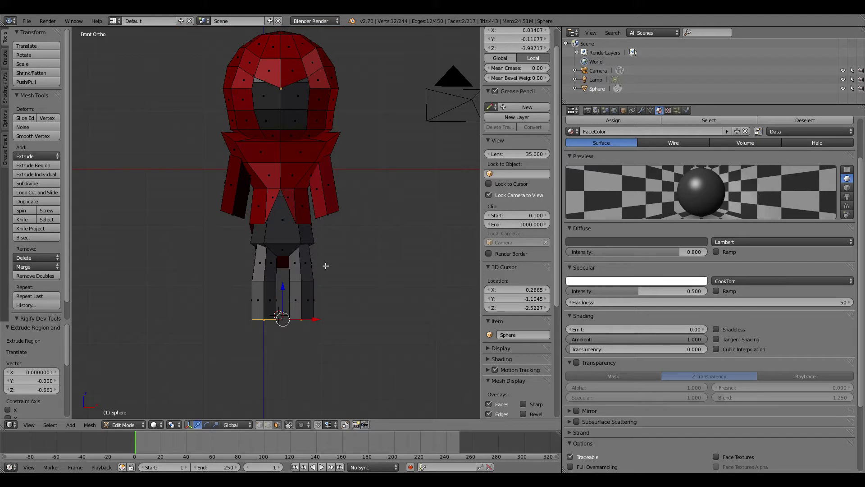
{"action": "key", "text": "s"}
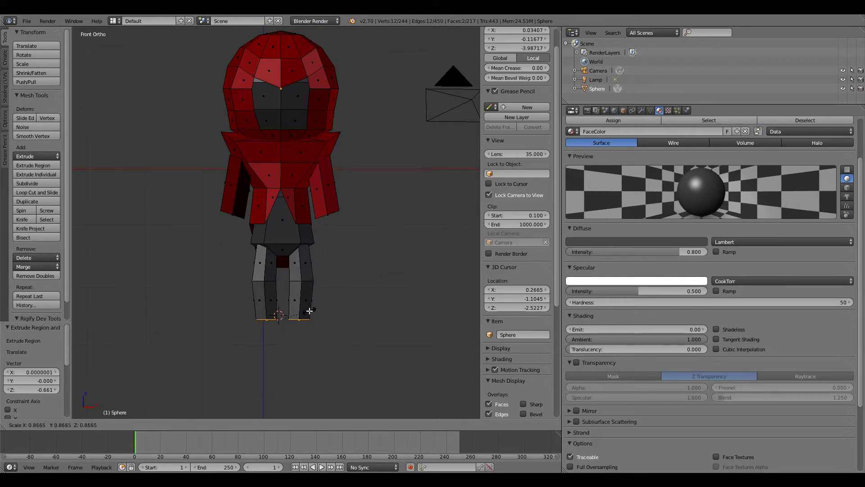
{"action": "left_click", "coordinate": [311, 312]}
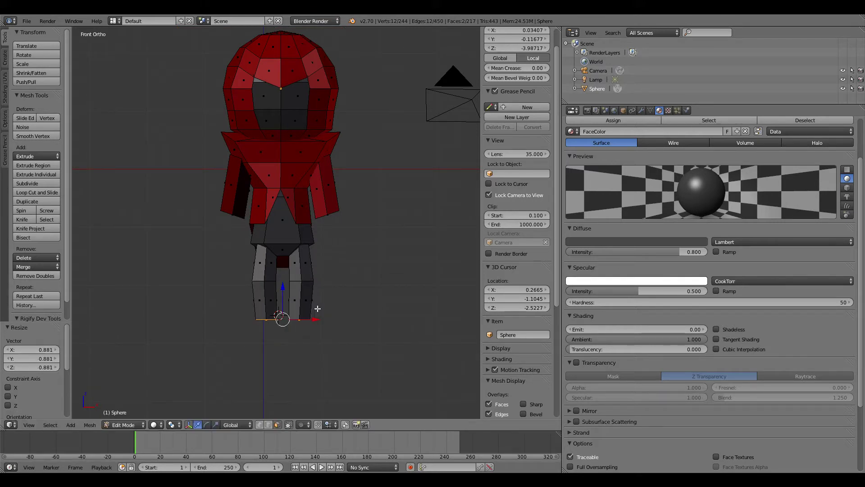
{"action": "key", "text": "a"}
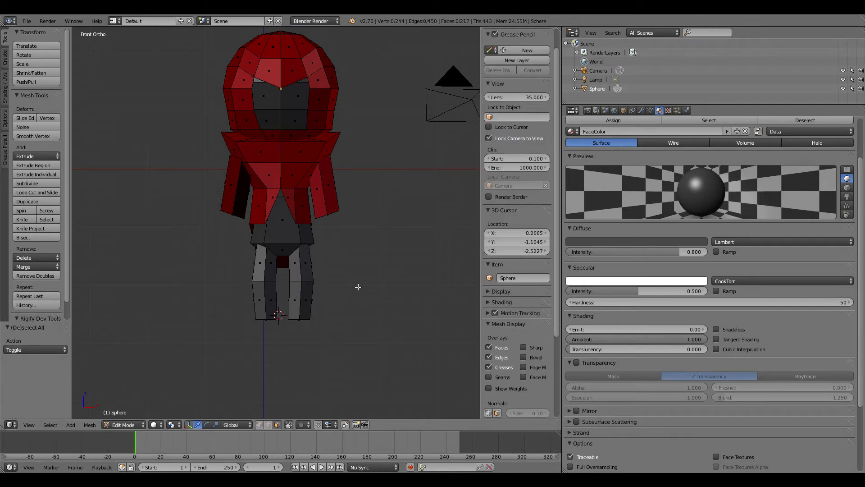
- Switch to edge selection, try box-selecting the legs' middle edges in wireframe from the side, and clear the selection in solid front view
{"action": "key", "text": "z"}
{"action": "key", "text": "z"}
{"action": "middle_click_drag", "start_coordinate": [367, 236], "coordinate": [279, 197]}
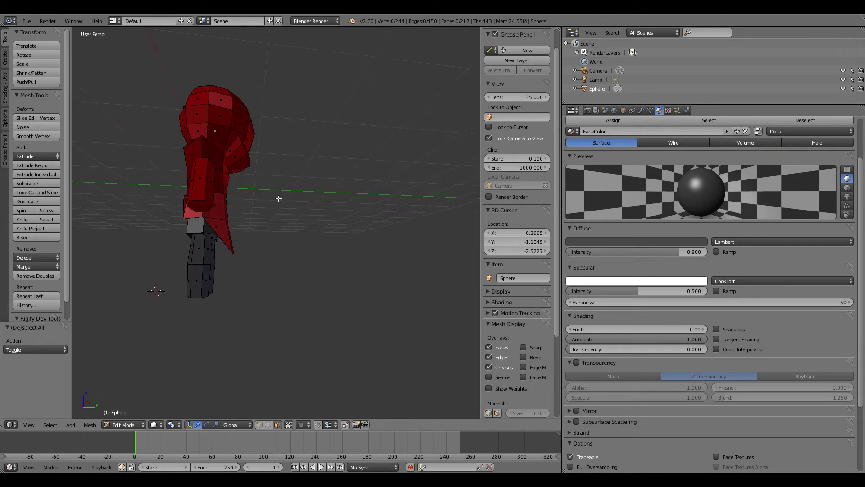
{"action": "key", "text": "z"}
{"action": "scroll", "coordinate": [254, 248], "scroll_direction": "up", "scroll_amount": 3}
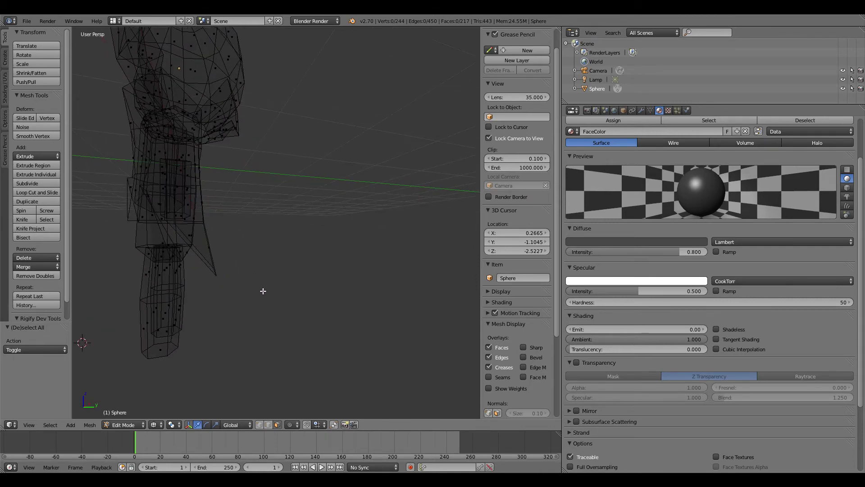
{"action": "mouse_move", "coordinate": [263, 291]}
{"action": "middle_mouse_down"}
{"action": "mouse_move", "coordinate": [272, 284]}
{"action": "mouse_move", "coordinate": [247, 290]}
{"action": "middle_mouse_up"}
{"action": "key", "text": "KP_3"}
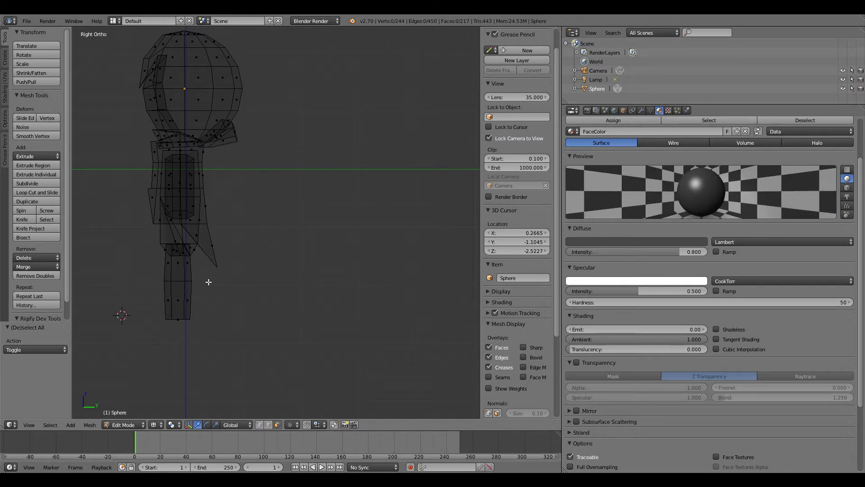
{"action": "left_click", "coordinate": [270, 426]}
{"action": "key", "text": "b"}
{"action": "mouse_move", "coordinate": [202, 278]}
{"action": "left_mouse_down"}
{"action": "mouse_move", "coordinate": [184, 295]}
{"action": "mouse_move", "coordinate": [212, 280]}
{"action": "left_mouse_up"}
{"action": "key", "text": "a"}
{"action": "middle_click_drag", "start_coordinate": [203, 305], "coordinate": [305, 309]}
{"action": "key", "text": "KP_1"}
{"action": "key", "text": "a"}
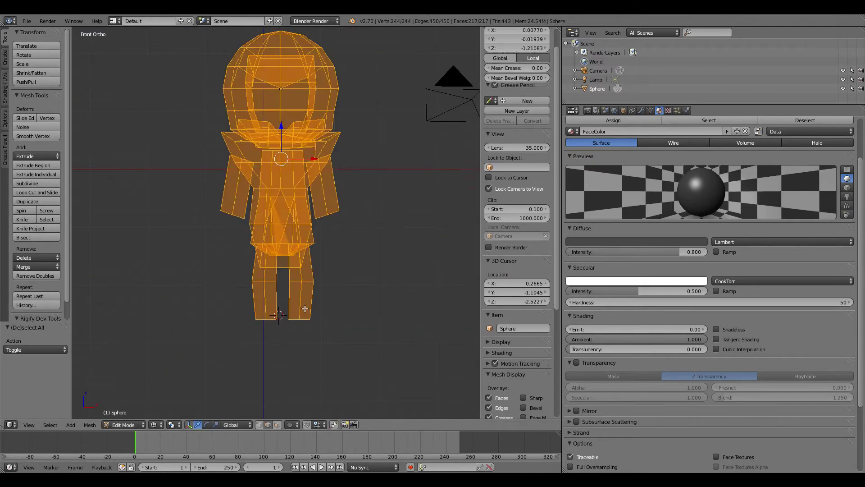
{"action": "key", "text": "a"}
{"action": "key", "text": "z"}
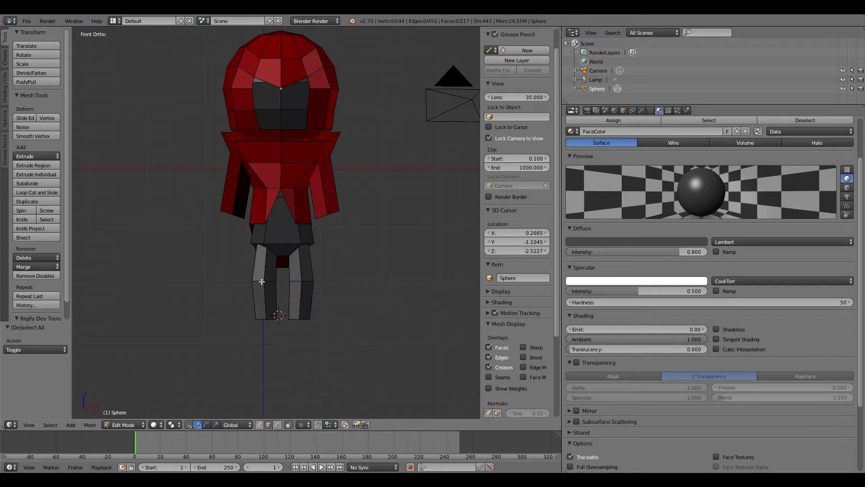
{"action": "left_click_drag", "start_coordinate": [272, 284], "coordinate": [271, 285]}
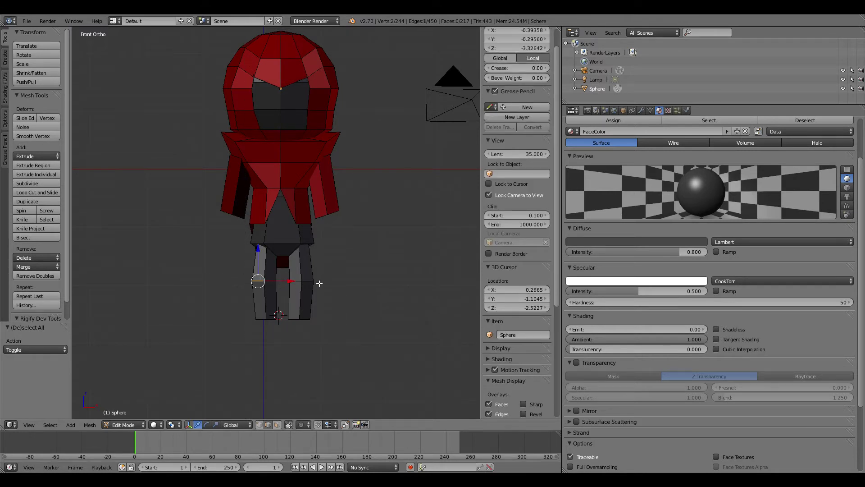
{"action": "key", "text": "b"}
{"action": "key", "text": "a"}
{"action": "key", "text": "b"}
{"action": "left_click_drag", "start_coordinate": [331, 275], "coordinate": [236, 284]}
{"action": "key", "text": "s"}
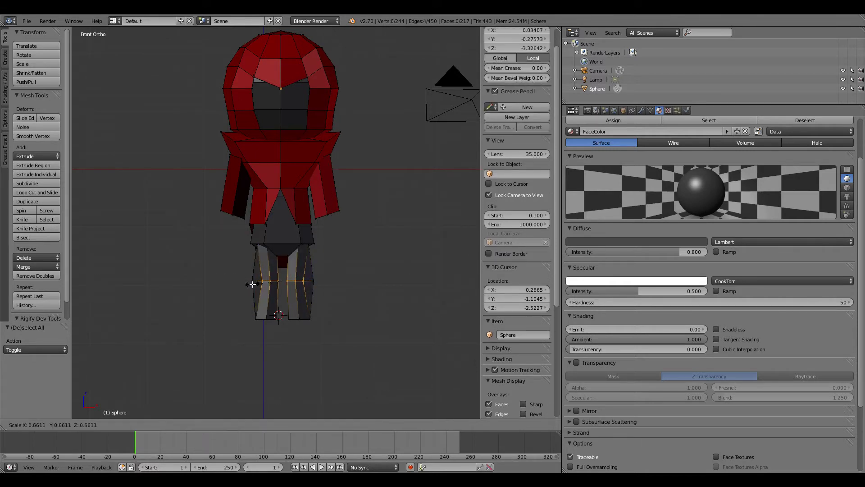
{"action": "left_click", "coordinate": [251, 285]}
- In wireframe, box-select the middle loops of both legs, scale them to 0.828, and return to solid shading with nothing selected
{"action": "key", "text": "z"}
{"action": "key", "text": "b"}
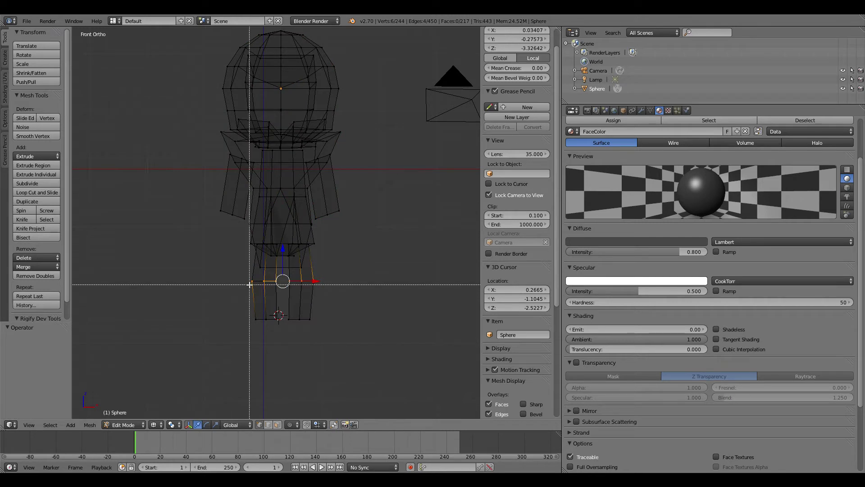
{"action": "key", "text": "a"}
{"action": "left_click_drag", "start_coordinate": [244, 280], "coordinate": [330, 289]}
{"action": "key", "text": "s"}
{"action": "left_click", "coordinate": [325, 293]}
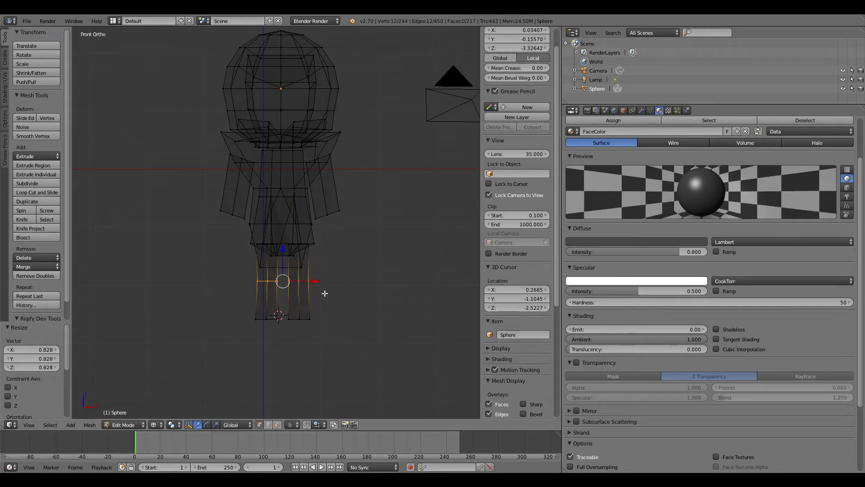
{"action": "key", "text": "a"}
{"action": "key", "text": "z"}
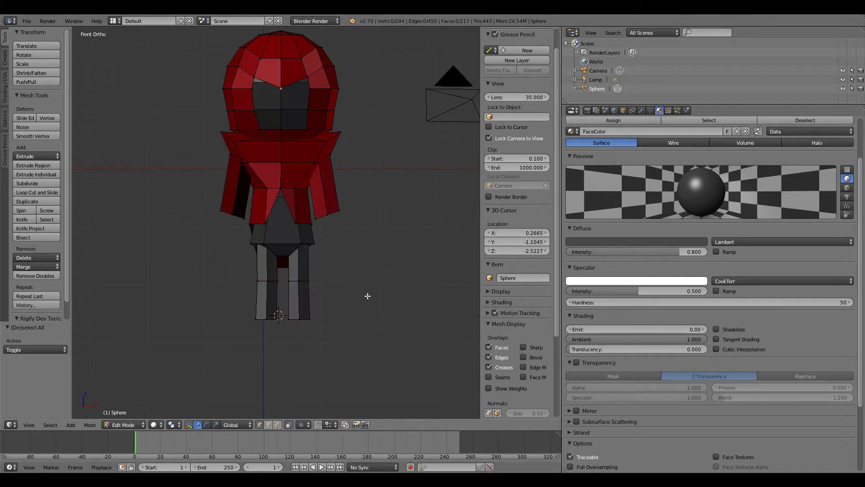
- Select the bottom edge of the cloak's back and extrude it 0.763 straight down along Z
{"action": "middle_click_drag", "start_coordinate": [367, 296], "coordinate": [263, 267]}
{"action": "right_click", "coordinate": [274, 280]}
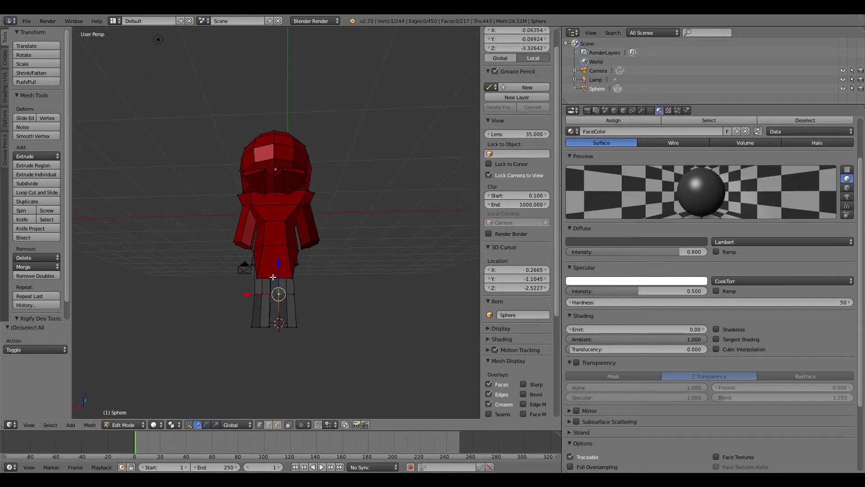
{"action": "key", "text": "a"}
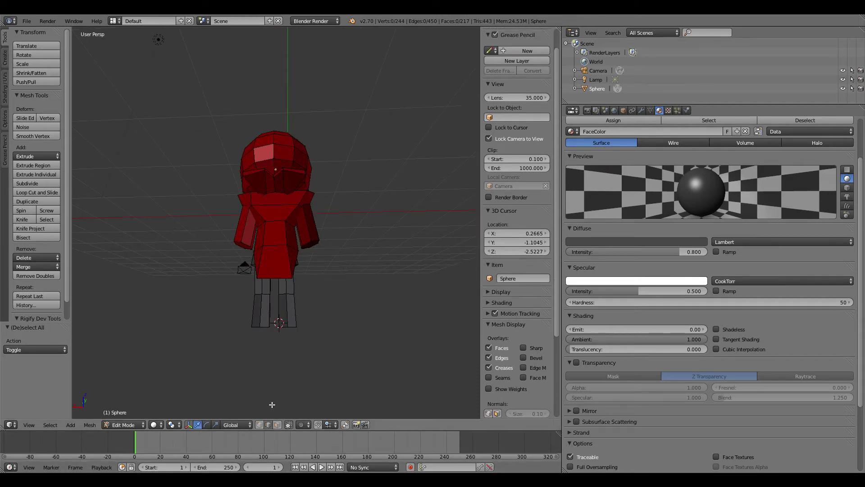
{"action": "right_click", "coordinate": [275, 281]}
{"action": "key", "text": "e"}
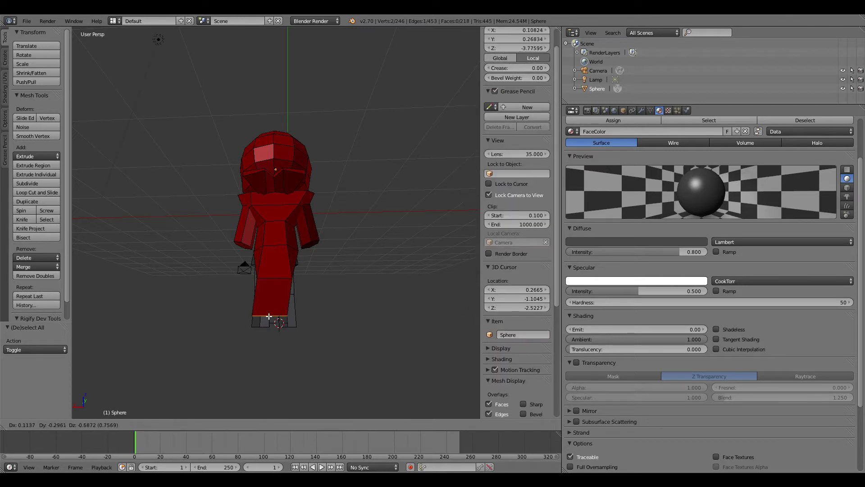
{"action": "left_click", "coordinate": [273, 321]}
- Try widening the extruded hem edge by scaling it, and check the cloak from the side and front
{"action": "key", "text": "s"}
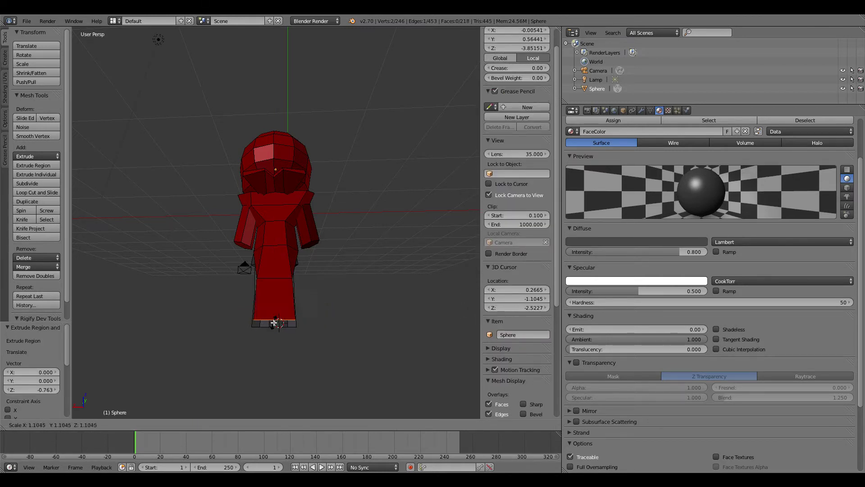
{"action": "left_click", "coordinate": [272, 320]}
{"action": "key", "text": "a"}
{"action": "middle_click_drag", "start_coordinate": [344, 303], "coordinate": [299, 272]}
{"action": "right_click", "coordinate": [298, 272]}
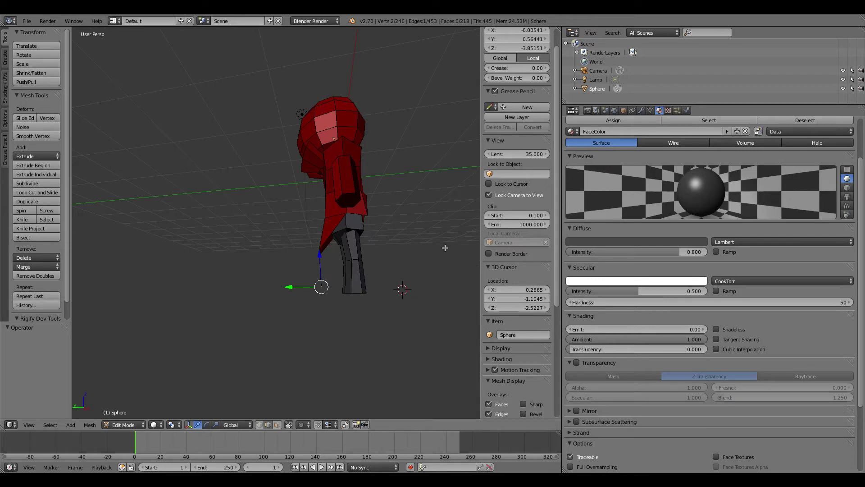
{"action": "middle_click_drag", "start_coordinate": [445, 247], "coordinate": [349, 265]}
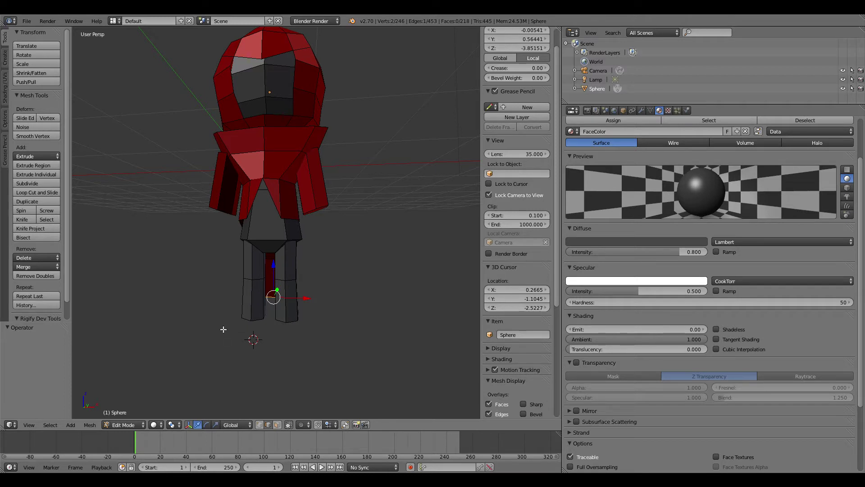
- Try moving the edge above the cloak's extruded back panel -0.309 along Y, and select the panel's bottom edge
{"action": "scroll", "coordinate": [215, 209], "scroll_direction": "down", "scroll_amount": 2}
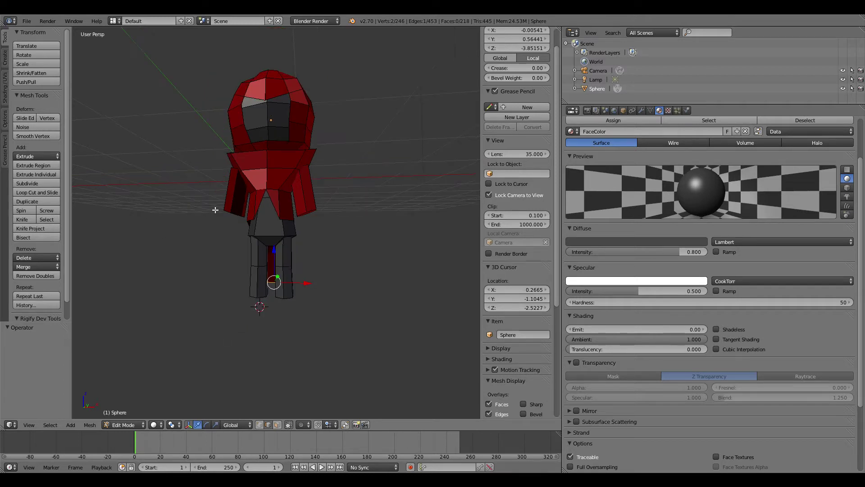
{"action": "middle_click_drag", "start_coordinate": [215, 209], "coordinate": [162, 228]}
{"action": "scroll", "coordinate": [161, 229], "scroll_direction": "up", "scroll_amount": 2}
{"action": "right_click", "coordinate": [227, 262]}
{"action": "middle_click_drag", "start_coordinate": [268, 256], "coordinate": [225, 262]}
{"action": "right_click", "coordinate": [229, 255]}
{"action": "left_click_drag", "start_coordinate": [260, 257], "coordinate": [251, 256]}
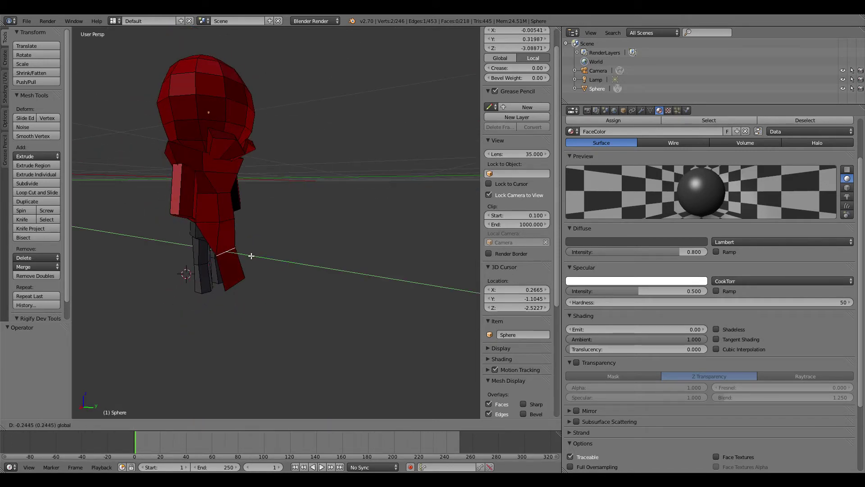
{"action": "left_click", "coordinate": [249, 255]}
{"action": "right_click", "coordinate": [238, 280]}
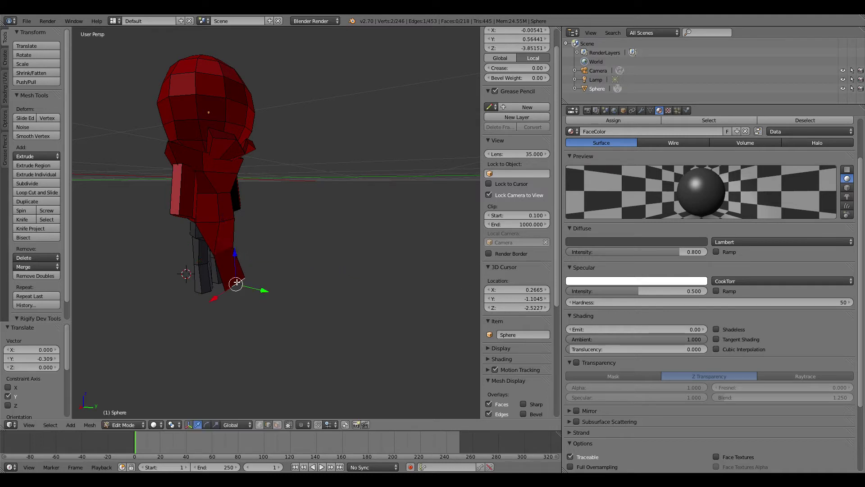
- Undo the edge move and the extra hem extrusion on the cloak's back
{"action": "middle_click_drag", "start_coordinate": [309, 273], "coordinate": [226, 236]}
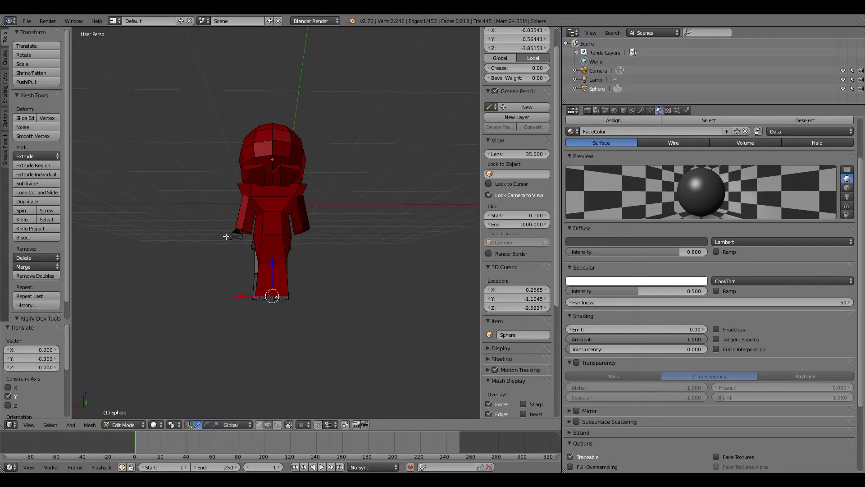
{"action": "right_click", "coordinate": [280, 270]}
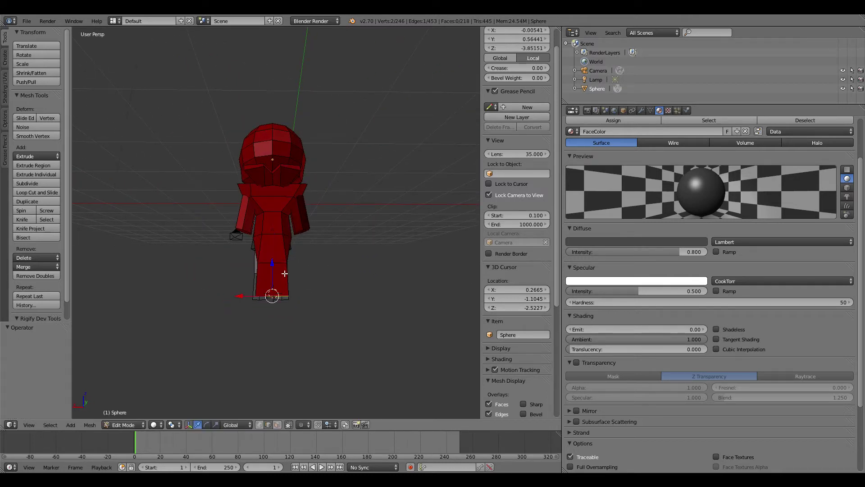
{"action": "key", "text": "ctrl+z"}
{"action": "scroll", "coordinate": [290, 270], "scroll_direction": "up", "scroll_amount": 2}
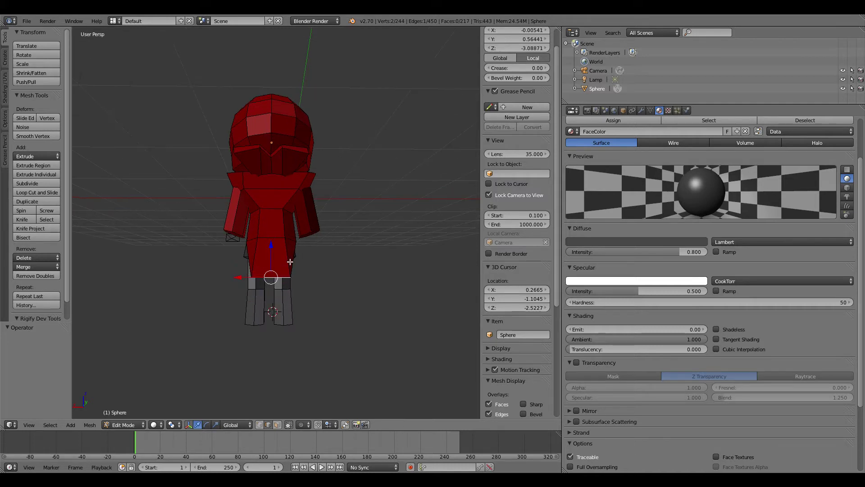
- Clear the selection and select all linked geometry of one leg in wireframe from the side
{"action": "mouse_move", "coordinate": [290, 270]}
{"action": "middle_mouse_down"}
{"action": "mouse_move", "coordinate": [403, 257]}
{"action": "mouse_move", "coordinate": [221, 259]}
{"action": "mouse_move", "coordinate": [258, 262]}
{"action": "mouse_move", "coordinate": [286, 245]}
{"action": "mouse_move", "coordinate": [285, 257]}
{"action": "mouse_move", "coordinate": [405, 251]}
{"action": "mouse_move", "coordinate": [383, 269]}
{"action": "mouse_move", "coordinate": [390, 263]}
{"action": "middle_mouse_up"}
{"action": "scroll", "coordinate": [402, 257], "scroll_direction": "up", "scroll_amount": 3}
{"action": "key", "text": "a"}
{"action": "scroll", "coordinate": [286, 261], "scroll_direction": "down", "scroll_amount": 4}
{"action": "scroll", "coordinate": [305, 261], "scroll_direction": "up", "scroll_amount": 3}
{"action": "key", "text": "z"}
{"action": "key", "text": "z"}
{"action": "right_click", "coordinate": [367, 266]}
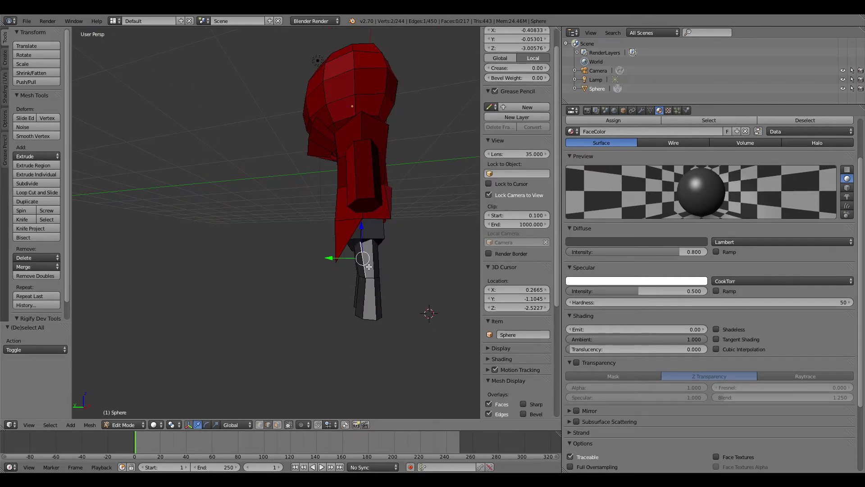
{"action": "key", "text": "z"}
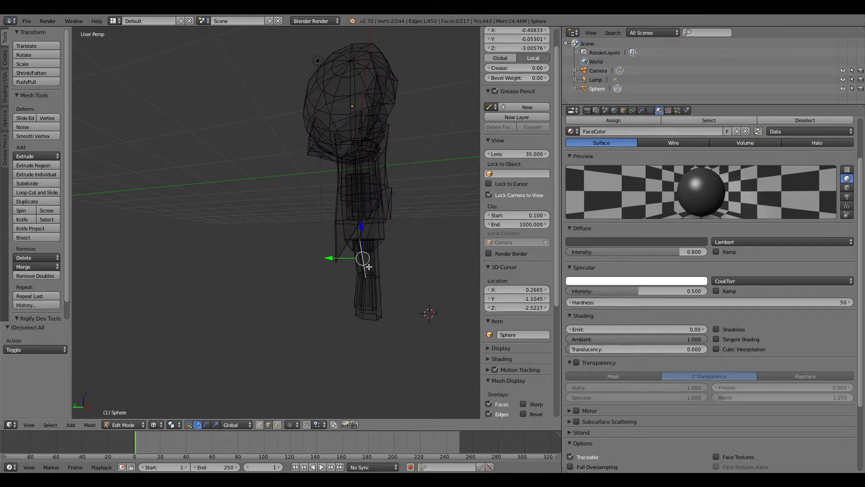
{"action": "key", "text": "ctrl+l"}
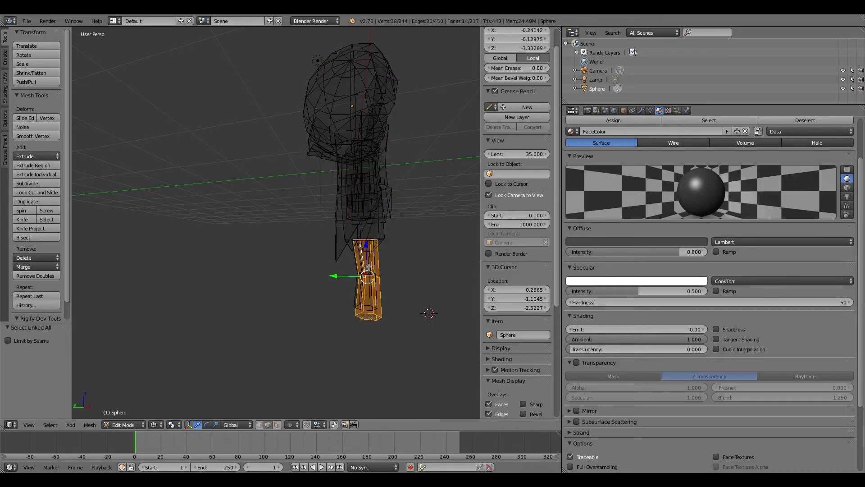
{"action": "mouse_move", "coordinate": [410, 303]}
{"action": "middle_mouse_down"}
{"action": "mouse_move", "coordinate": [394, 293]}
{"action": "mouse_move", "coordinate": [356, 298]}
{"action": "mouse_move", "coordinate": [419, 304]}
{"action": "middle_mouse_up"}
- Try box-selecting the upper part of the legs in wireframe, clear the selection, and return to solid shading in front view
{"action": "key", "text": "a"}
{"action": "key", "text": "b"}
{"action": "left_click_drag", "start_coordinate": [405, 269], "coordinate": [340, 231]}
{"action": "scroll", "coordinate": [423, 252], "scroll_direction": "up", "scroll_amount": 2}
{"action": "middle_click_drag", "start_coordinate": [423, 253], "coordinate": [283, 266]}
{"action": "key", "text": "a"}
{"action": "scroll", "coordinate": [340, 259], "scroll_direction": "down", "scroll_amount": 3}
{"action": "key", "text": "a"}
{"action": "key", "text": "a"}
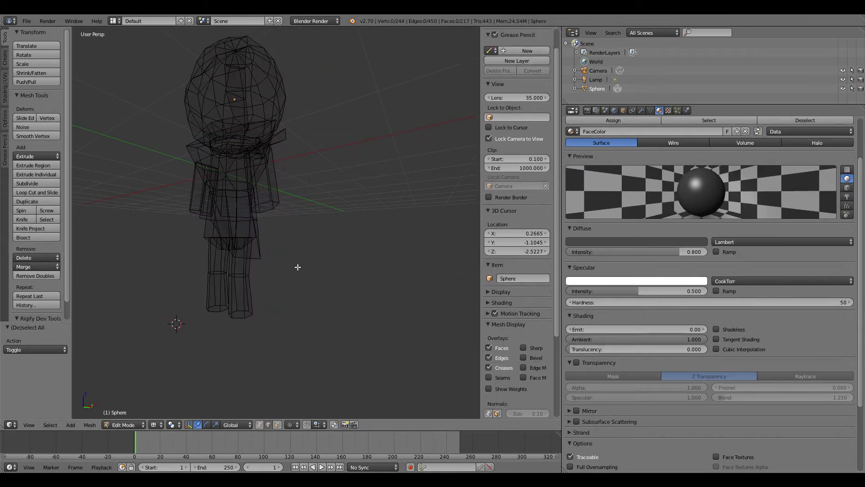
{"action": "key", "text": "z"}
{"action": "mouse_move", "coordinate": [336, 256]}
{"action": "middle_mouse_down"}
{"action": "mouse_move", "coordinate": [297, 253]}
{"action": "mouse_move", "coordinate": [434, 248]}
{"action": "mouse_move", "coordinate": [343, 262]}
{"action": "mouse_move", "coordinate": [289, 256]}
{"action": "mouse_move", "coordinate": [294, 235]}
{"action": "mouse_move", "coordinate": [292, 264]}
{"action": "mouse_move", "coordinate": [262, 272]}
{"action": "mouse_move", "coordinate": [153, 248]}
{"action": "mouse_move", "coordinate": [409, 283]}
{"action": "mouse_move", "coordinate": [398, 250]}
{"action": "mouse_move", "coordinate": [317, 270]}
{"action": "mouse_move", "coordinate": [277, 269]}
{"action": "mouse_move", "coordinate": [247, 253]}
{"action": "mouse_move", "coordinate": [260, 239]}
{"action": "mouse_move", "coordinate": [349, 236]}
{"action": "mouse_move", "coordinate": [372, 245]}
{"action": "middle_mouse_up"}
{"action": "scroll", "coordinate": [374, 245], "scroll_direction": "down", "scroll_amount": 2}
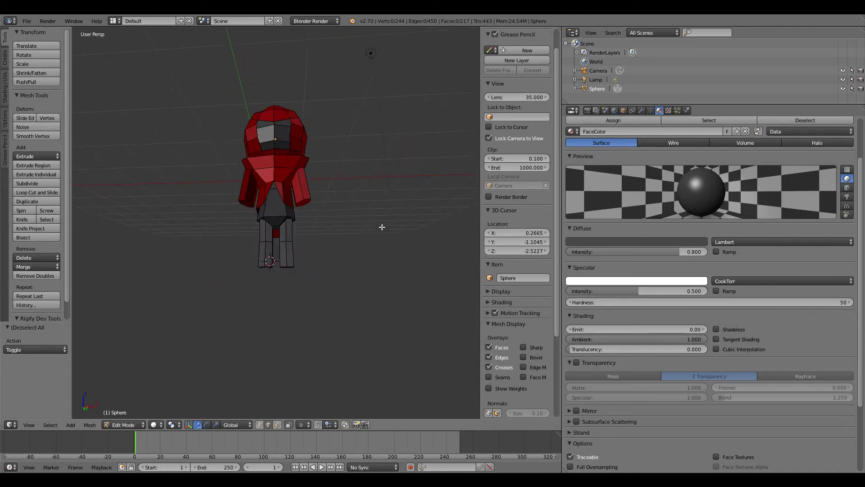
{"action": "middle_click_drag", "start_coordinate": [380, 206], "coordinate": [381, 225]}
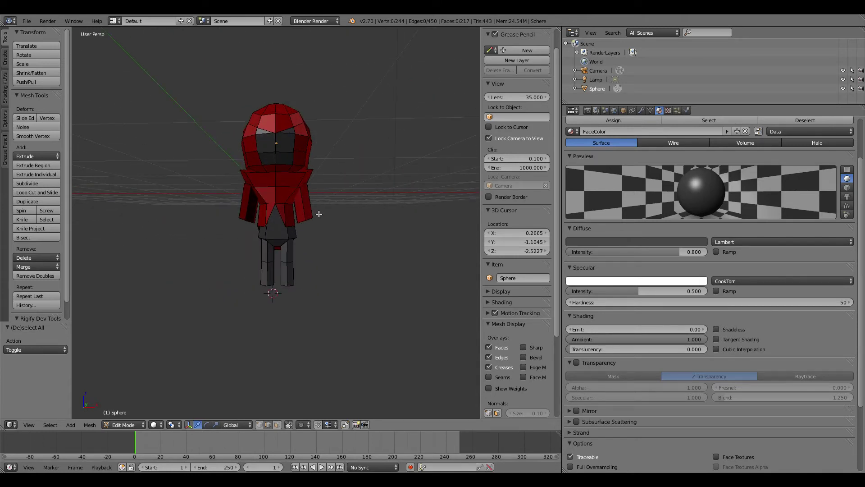
- Try moving one whole linked leg up 1.342 along Z and outward along X beside the sleeve, undo the moves, and deselect
{"action": "right_click", "coordinate": [286, 251]}
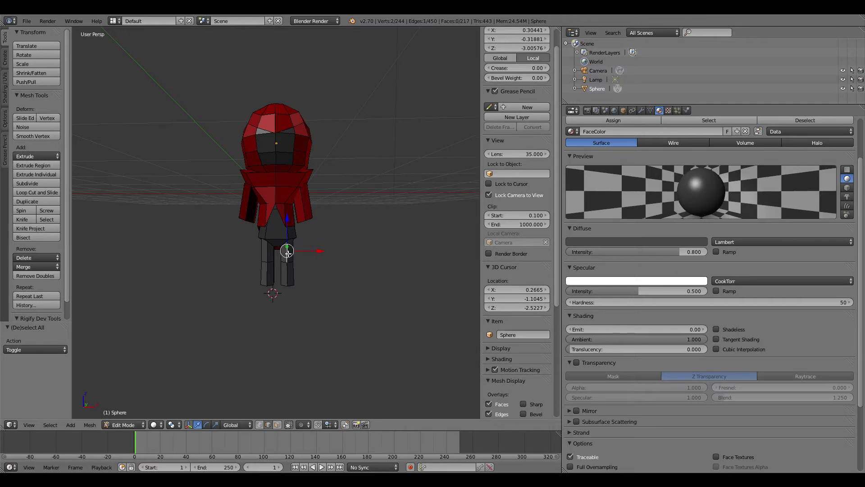
{"action": "key", "text": "ctrl+l"}
{"action": "left_click_drag", "start_coordinate": [321, 257], "coordinate": [309, 183]}
{"action": "left_click_drag", "start_coordinate": [353, 211], "coordinate": [339, 212]}
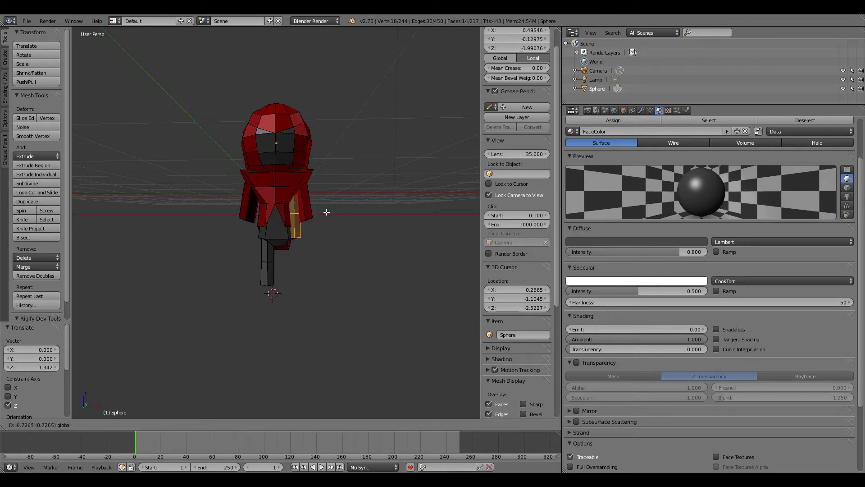
{"action": "left_click", "coordinate": [350, 211]}
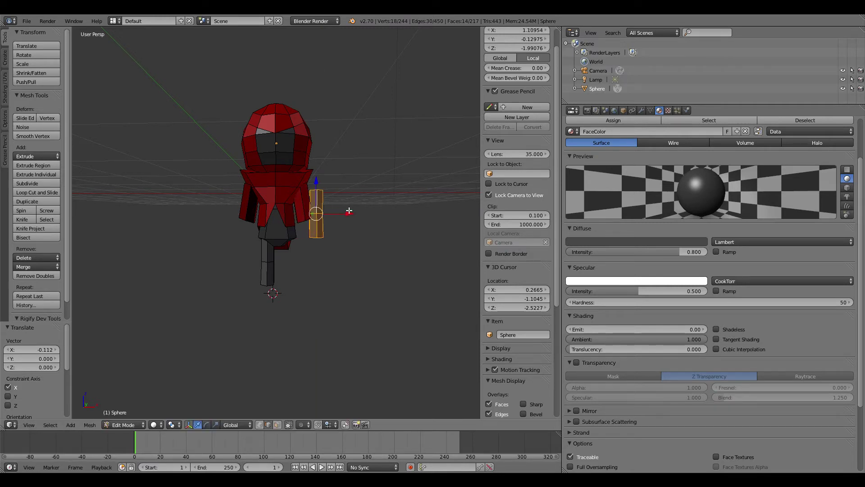
{"action": "key", "text": "ctrl+z"}
{"action": "key", "text": "ctrl+z"}
{"action": "key", "text": "ctrl+z"}
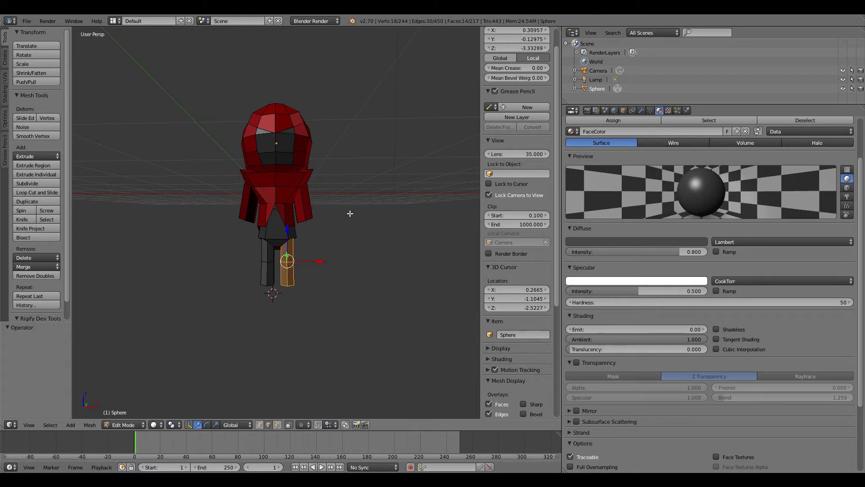
{"action": "key", "text": "a"}
- In face selection, select the bottom faces of both legs and extrude them 0.220 downward
{"action": "middle_click_drag", "start_coordinate": [352, 291], "coordinate": [263, 253]}
{"action": "scroll", "coordinate": [298, 281], "scroll_direction": "up", "scroll_amount": 3}
{"action": "scroll", "coordinate": [258, 281], "scroll_direction": "up", "scroll_amount": 2}
{"action": "right_click", "coordinate": [140, 250]}
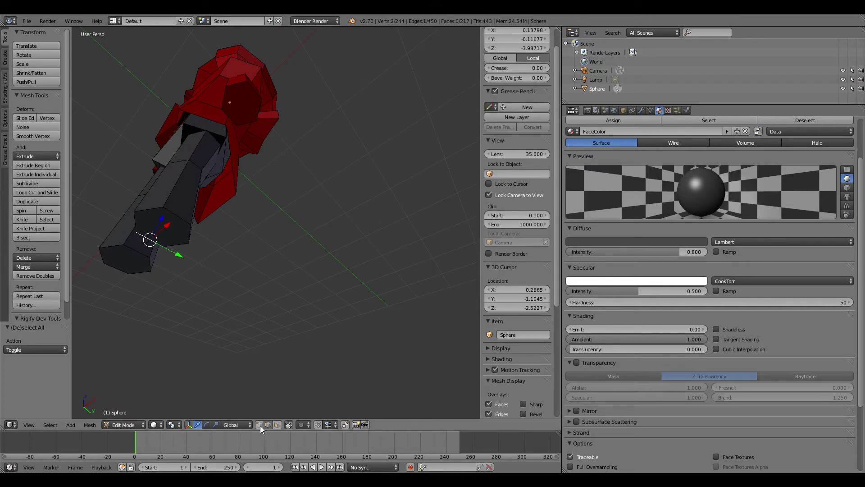
{"action": "left_click", "coordinate": [274, 424]}
{"action": "right_click", "coordinate": [172, 219]}
{"action": "right_click", "coordinate": [130, 260], "text": "shift"}
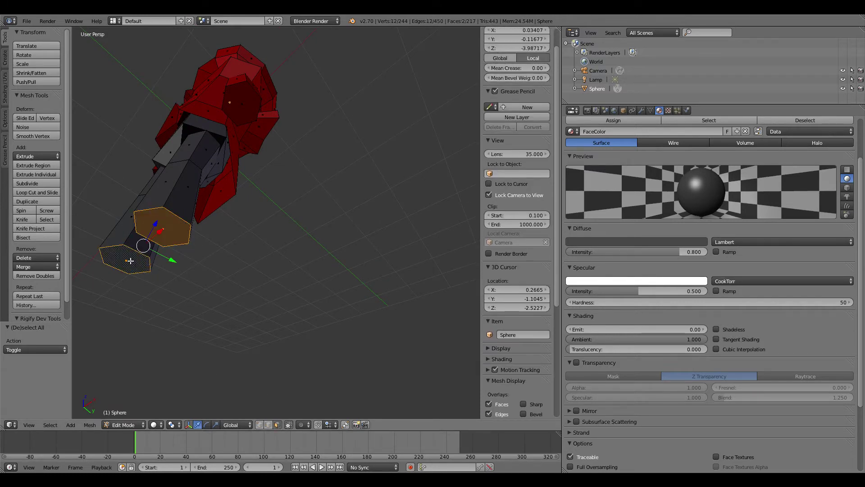
{"action": "key", "text": "e"}
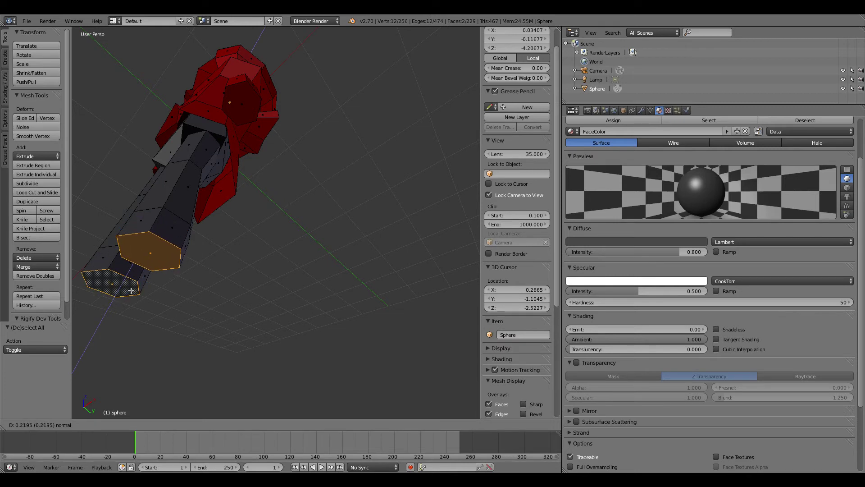
{"action": "left_click", "coordinate": [131, 291]}
- Select the four front faces of the new lower leg sections, extrude them forward to form feet, and deselect everything
{"action": "middle_click_drag", "start_coordinate": [131, 291], "coordinate": [247, 322]}
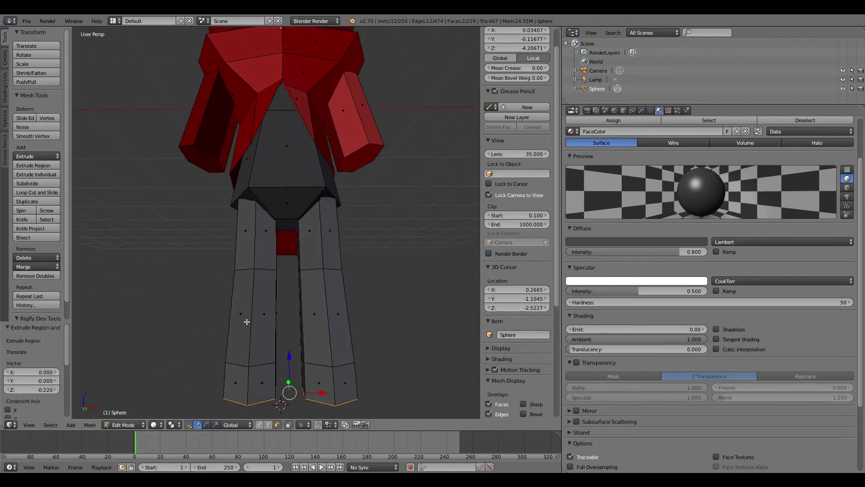
{"action": "right_click", "coordinate": [345, 387]}
{"action": "right_click", "coordinate": [319, 387], "text": "shift"}
{"action": "right_click", "coordinate": [262, 387], "text": "shift"}
{"action": "right_click", "coordinate": [235, 387], "text": "shift"}
{"action": "key", "text": "e"}
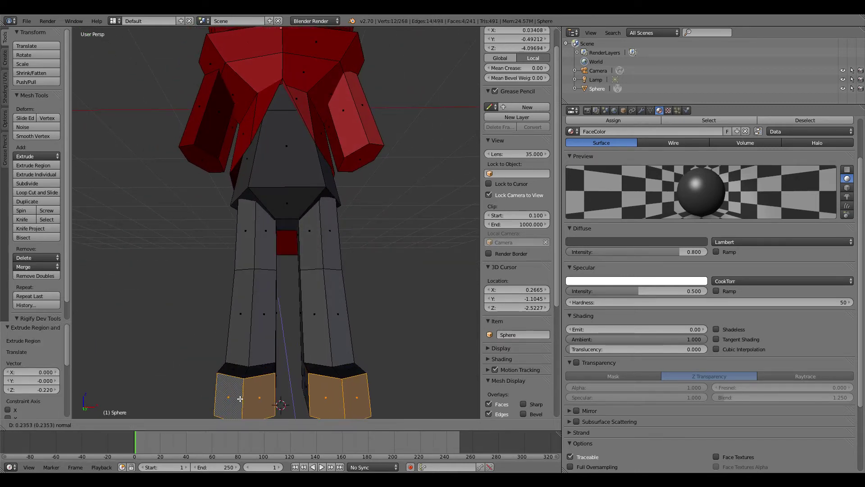
{"action": "left_click", "coordinate": [240, 399]}
{"action": "key", "text": "a"}
- Try selecting the top faces of one foot
{"action": "middle_click_drag", "start_coordinate": [386, 342], "coordinate": [164, 367]}
{"action": "scroll", "coordinate": [309, 339], "scroll_direction": "down", "scroll_amount": 4}
{"action": "scroll", "coordinate": [252, 311], "scroll_direction": "up", "scroll_amount": 5}
{"action": "right_click", "coordinate": [169, 377]}
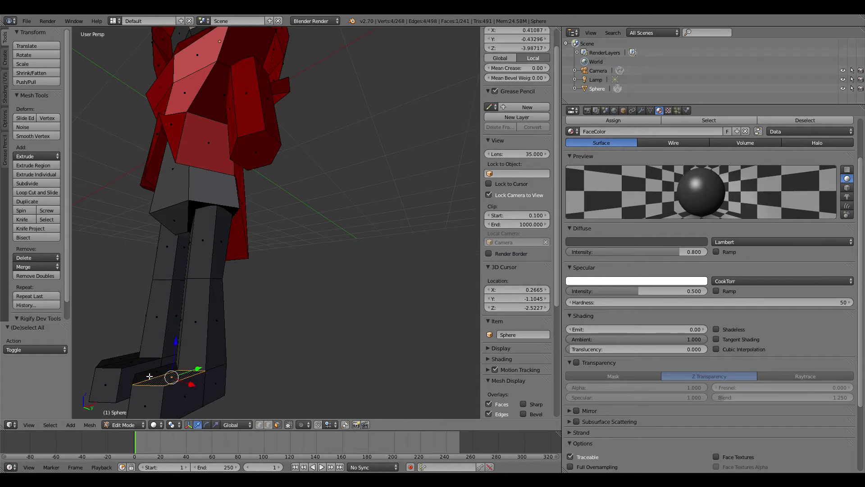
{"action": "right_click", "coordinate": [162, 371], "text": "shift"}
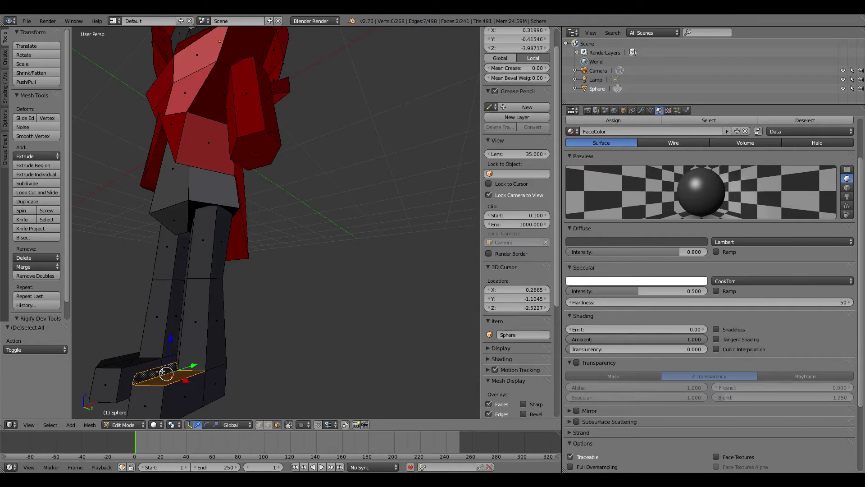
{"action": "right_click", "coordinate": [138, 382]}
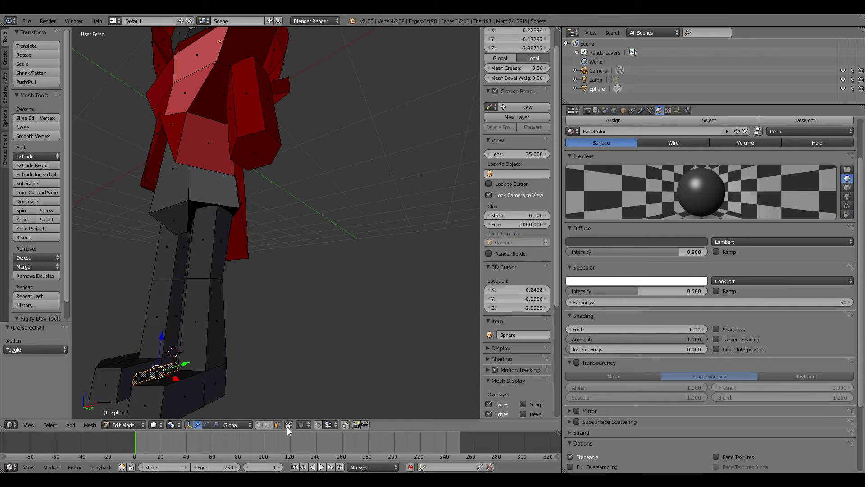
- In vertex selection, select the six upper front vertices of both feet, lower them along Z, and shift them 0.094 along Y
{"action": "left_click", "coordinate": [268, 425]}
{"action": "right_click", "coordinate": [132, 384]}
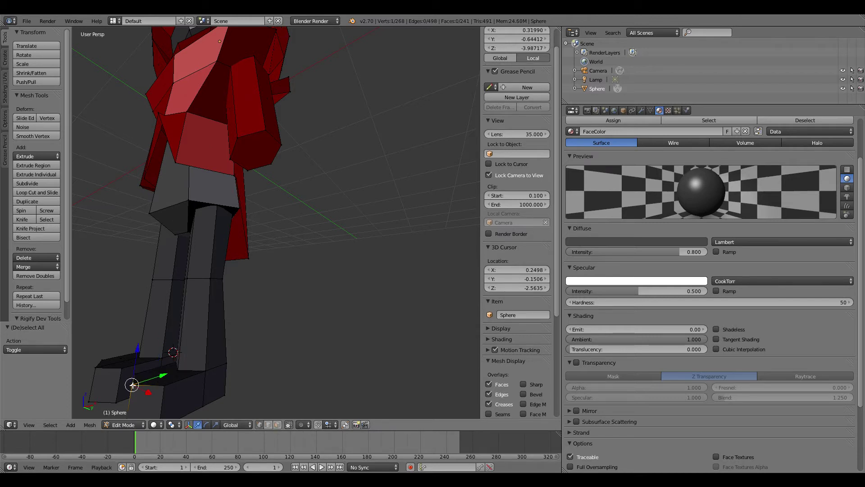
{"action": "key", "text": "g"}
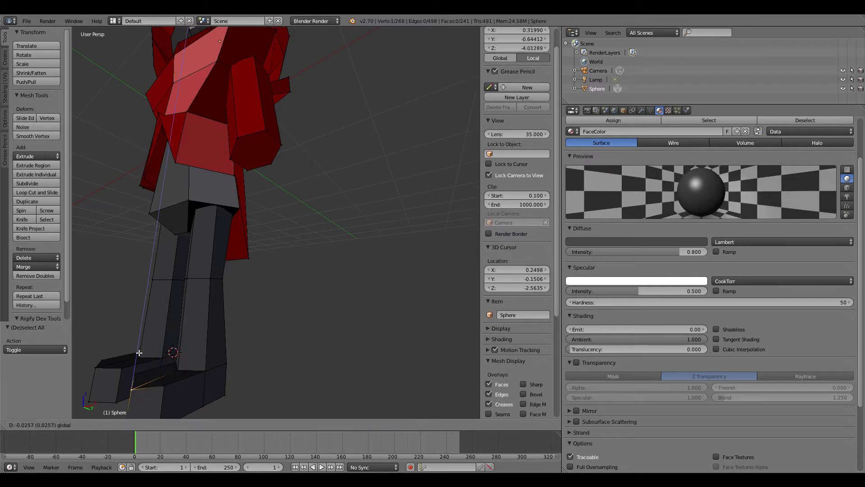
{"action": "key", "text": "z"}
{"action": "key", "text": "Escape"}
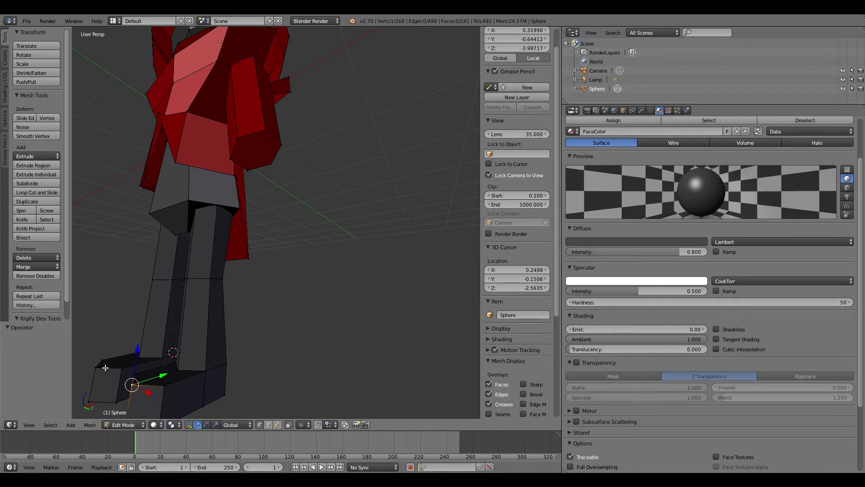
{"action": "right_click", "coordinate": [105, 367], "text": "shift"}
{"action": "right_click", "coordinate": [107, 361], "text": "shift"}
{"action": "right_click", "coordinate": [122, 371], "text": "shift"}
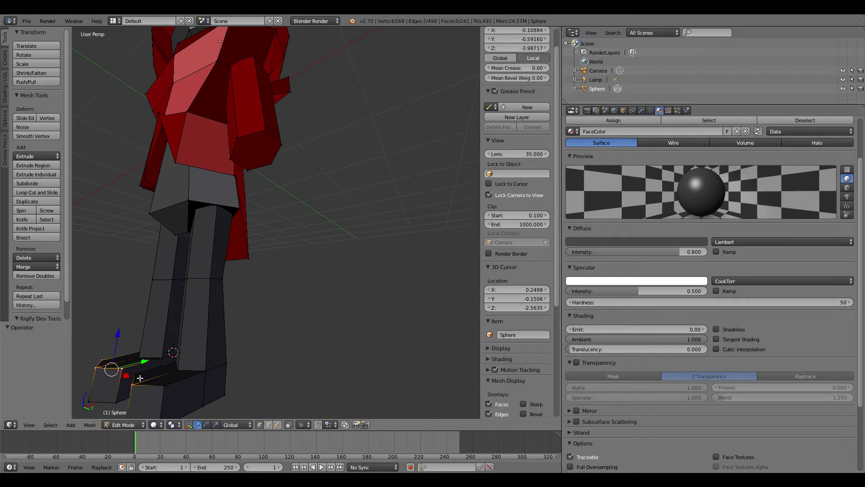
{"action": "right_click", "coordinate": [136, 377], "text": "shift"}
{"action": "right_click", "coordinate": [162, 385], "text": "shift"}
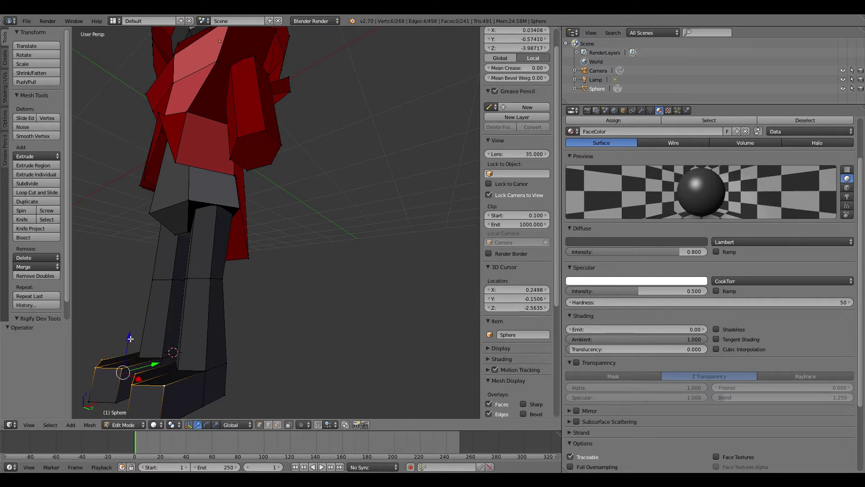
{"action": "left_click_drag", "start_coordinate": [131, 338], "coordinate": [167, 371]}
- Select the middle bottom toe vertex of each foot and move both 0.081 along Y
{"action": "mouse_move", "coordinate": [228, 388]}
{"action": "middle_mouse_down"}
{"action": "mouse_move", "coordinate": [243, 379]}
{"action": "mouse_move", "coordinate": [190, 364]}
{"action": "mouse_move", "coordinate": [223, 386]}
{"action": "middle_mouse_up"}
{"action": "right_click", "coordinate": [250, 391]}
{"action": "right_click", "coordinate": [204, 381], "text": "shift"}
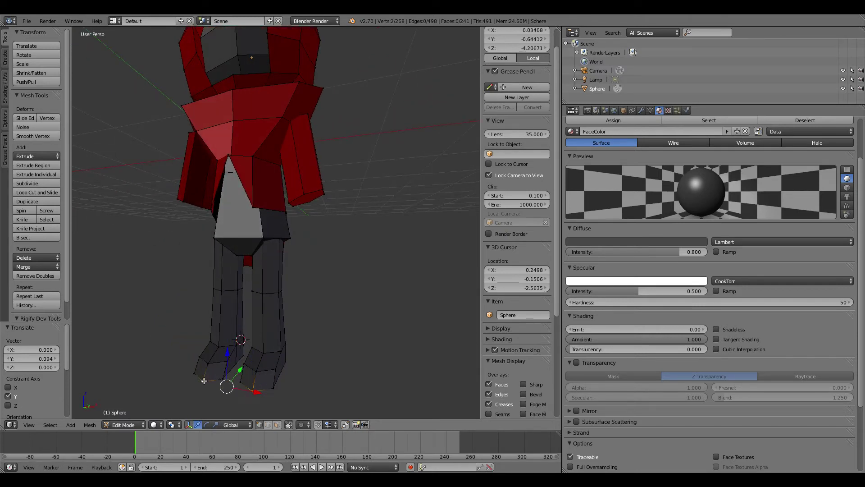
{"action": "left_click_drag", "start_coordinate": [238, 369], "coordinate": [244, 368]}
- Select the four outer bottom toe vertices of both feet, move them about 0.066 along Y, and clear the selection
{"action": "right_click", "coordinate": [221, 377]}
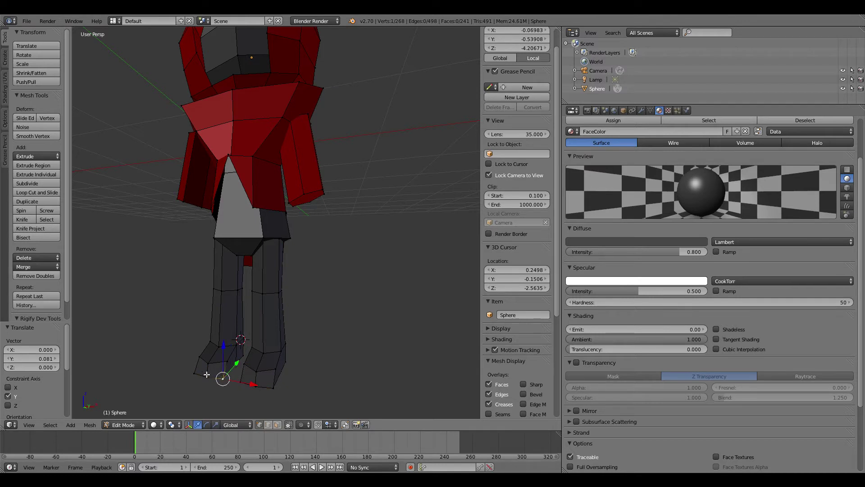
{"action": "right_click", "coordinate": [194, 371], "text": "shift"}
{"action": "right_click", "coordinate": [240, 381], "text": "shift"}
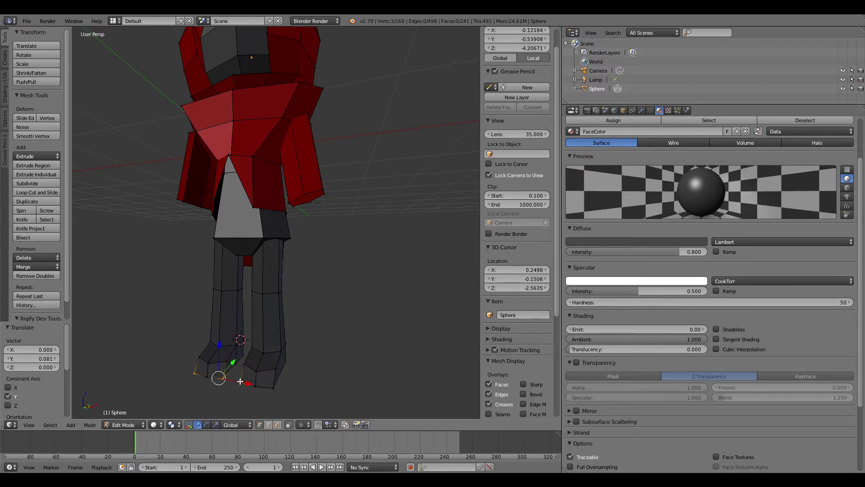
{"action": "right_click", "coordinate": [271, 386], "text": "shift"}
{"action": "key", "text": "g"}
{"action": "key", "text": "y"}
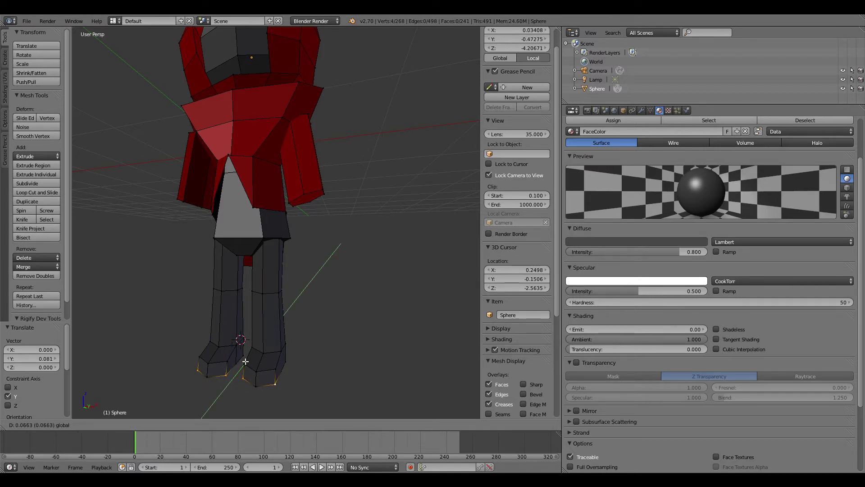
{"action": "left_click", "coordinate": [245, 362]}
{"action": "key", "text": "a"}
{"action": "middle_click_drag", "start_coordinate": [311, 365], "coordinate": [242, 349]}
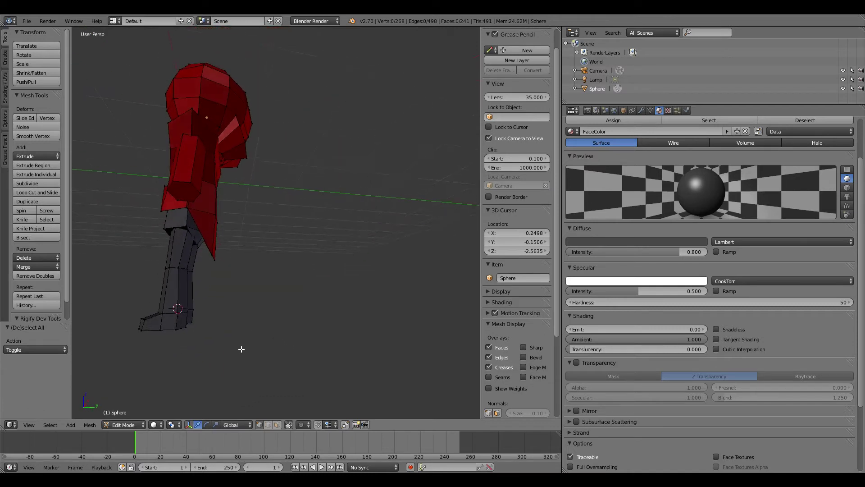
{"action": "scroll", "coordinate": [250, 354], "scroll_direction": "up", "scroll_amount": 3}
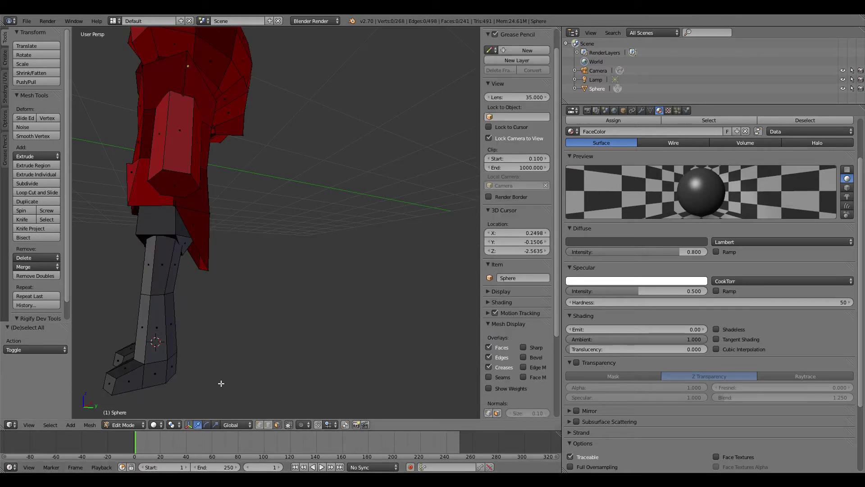
- Add a loop cut around the lower part of the +X leg and slide it about -0.64 toward the ankle
{"action": "right_click", "coordinate": [160, 349]}
{"action": "key", "text": "ctrl+r"}
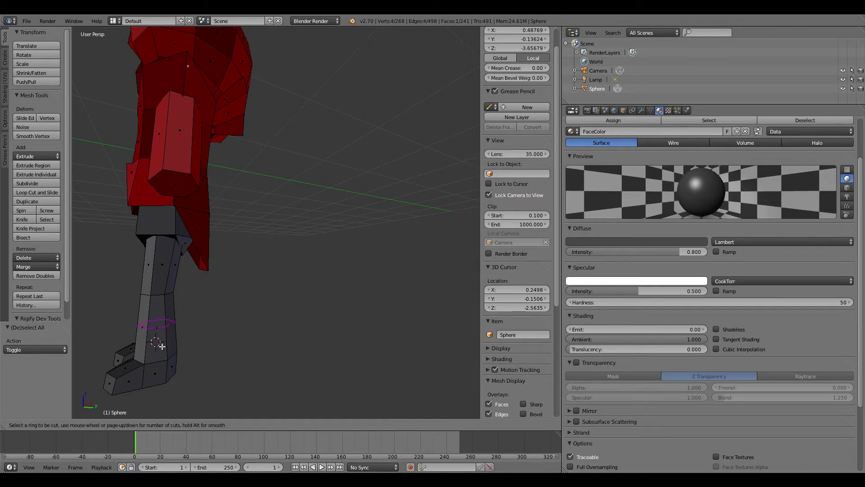
{"action": "left_click", "coordinate": [154, 341]}
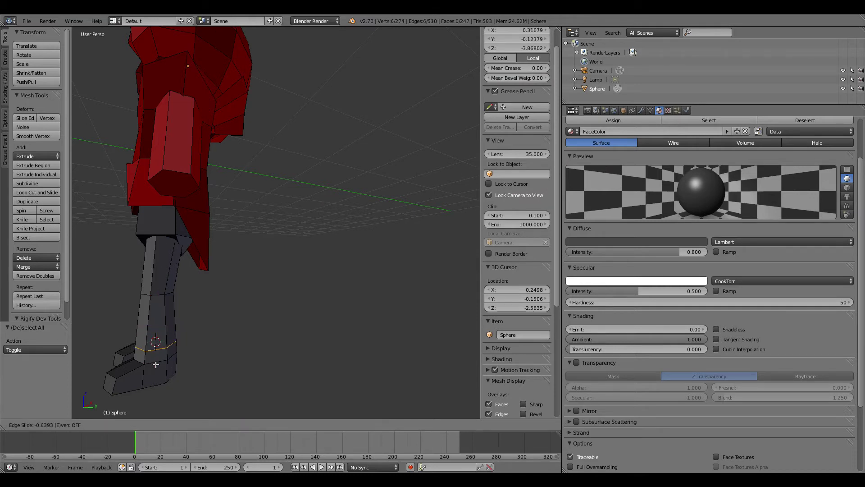
{"action": "left_click", "coordinate": [156, 364]}
{"action": "middle_click_drag", "start_coordinate": [156, 364], "coordinate": [199, 323]}
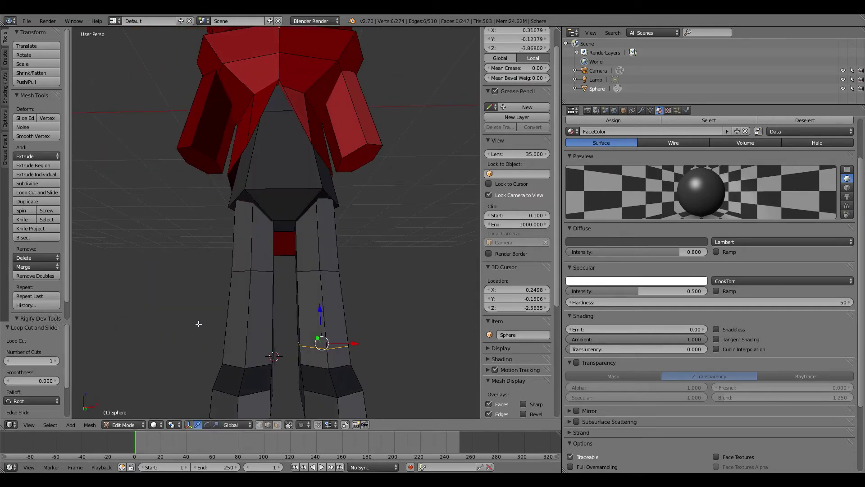
- Add a matching loop cut around the -X leg, slide it about -0.66 toward the ankle, and clear the selection
{"action": "right_click", "coordinate": [256, 357]}
{"action": "key", "text": "ctrl+r"}
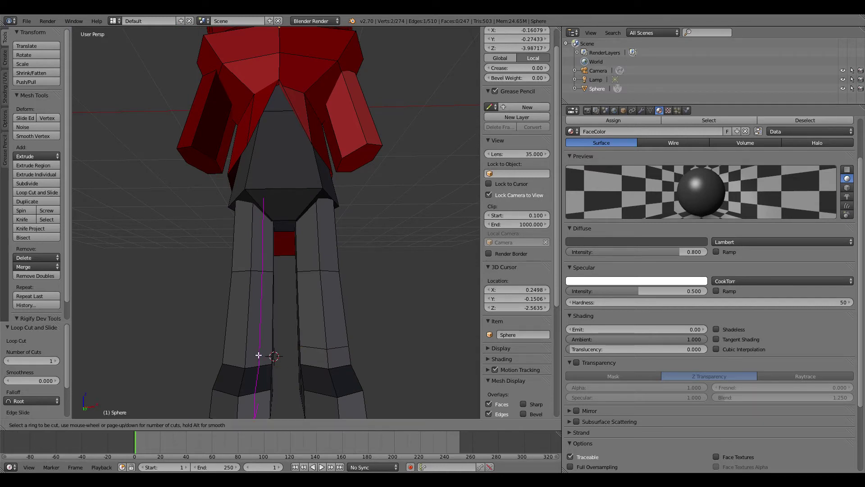
{"action": "left_click", "coordinate": [249, 345]}
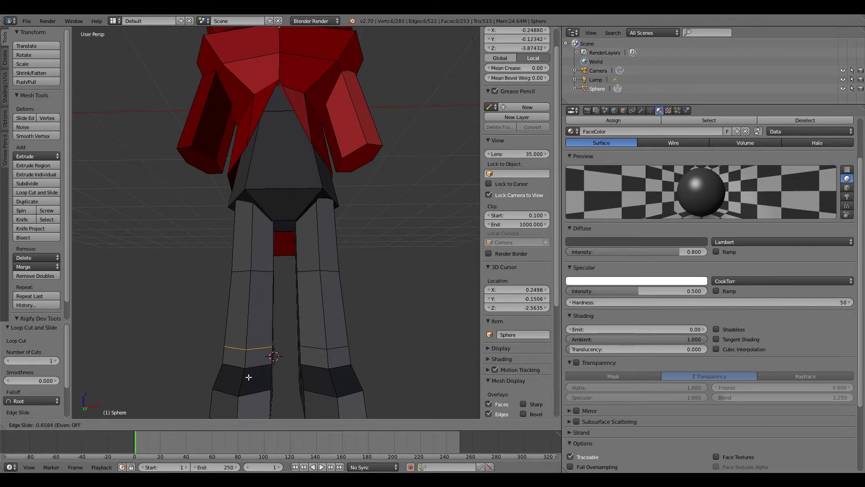
{"action": "left_click", "coordinate": [247, 378]}
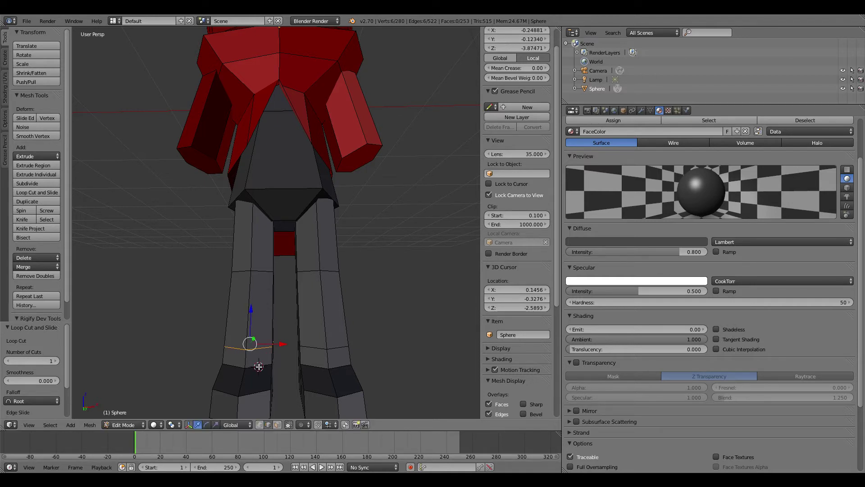
{"action": "key", "text": "s"}
{"action": "right_click", "coordinate": [260, 366]}
{"action": "key", "text": "a"}
{"action": "middle_click_drag", "start_coordinate": [260, 366], "coordinate": [294, 338]}
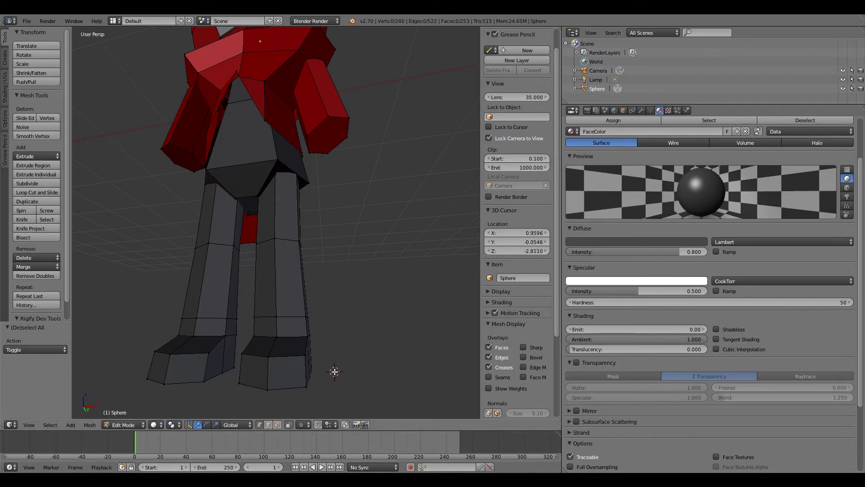
- Show the model in wireframe from the front, close on the lower legs
{"action": "key", "text": "z"}
{"action": "key", "text": "b"}
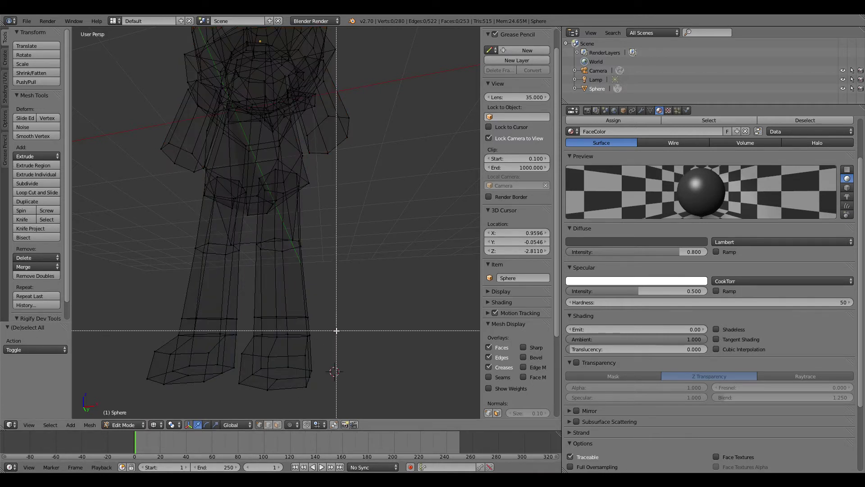
{"action": "key", "text": "Escape"}
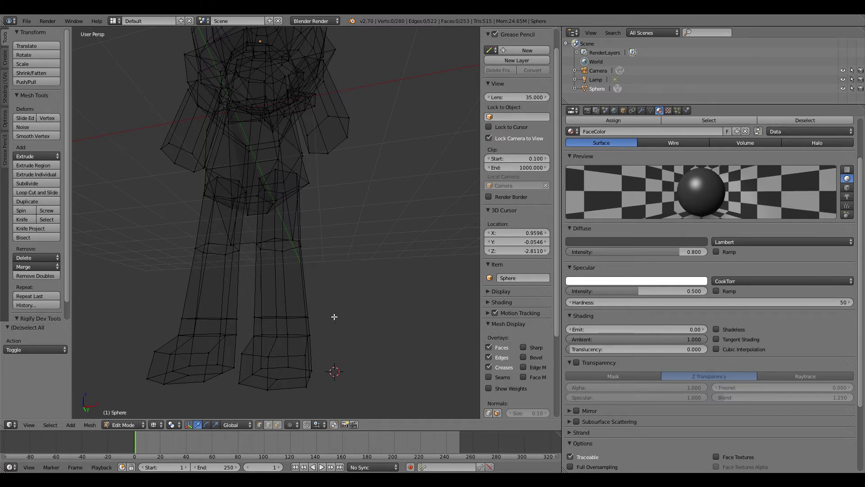
{"action": "key", "text": "KP_1"}
{"action": "key", "text": "b"}
{"action": "key", "text": "Escape"}
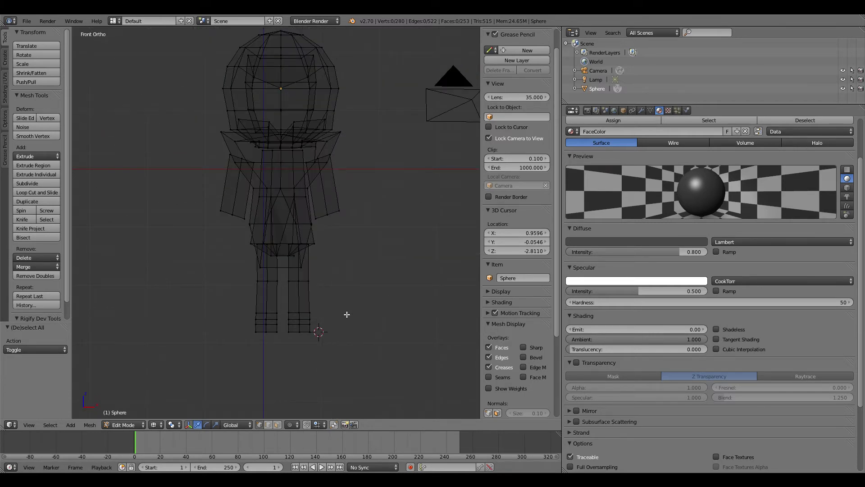
{"action": "scroll", "coordinate": [346, 314], "scroll_direction": "up", "scroll_amount": 4}
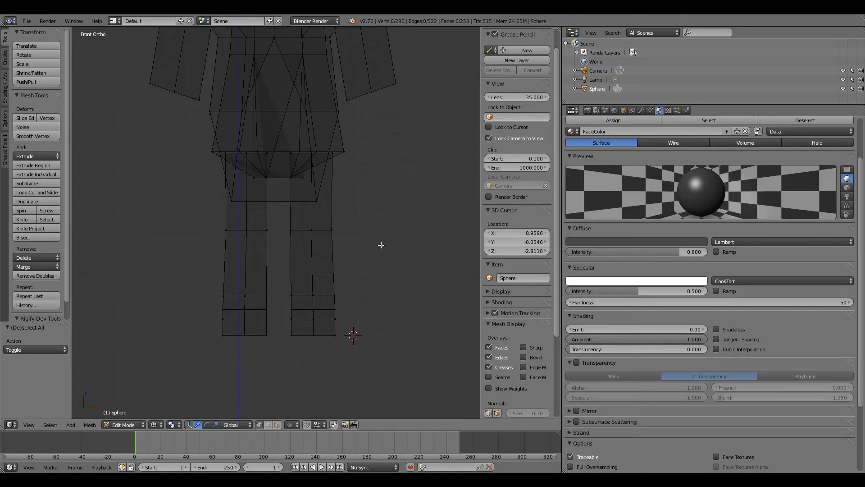
{"action": "key", "text": "b"}
{"action": "left_click_drag", "start_coordinate": [352, 298], "coordinate": [205, 306]}
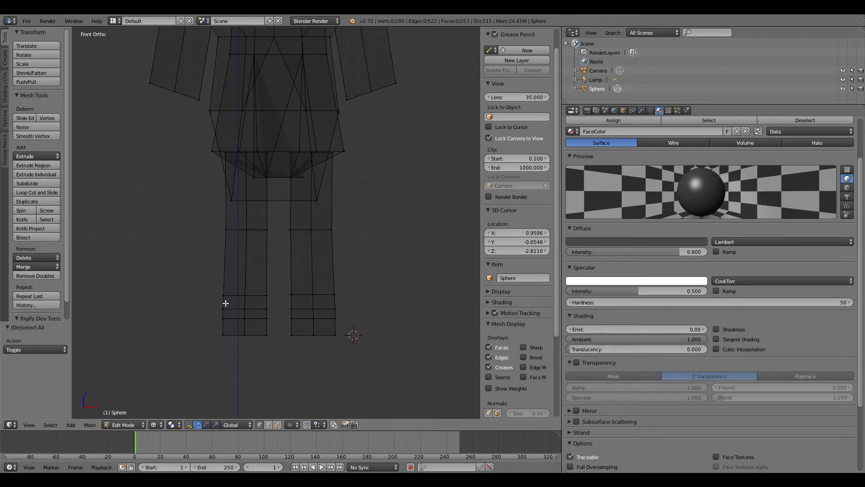
{"action": "right_click", "coordinate": [222, 303]}
{"action": "key", "text": "a"}
- In face selection, select the bands of faces around both ankles, just below the new loop cuts
{"action": "left_click", "coordinate": [278, 425]}
{"action": "key", "text": "b"}
{"action": "left_click_drag", "start_coordinate": [215, 301], "coordinate": [395, 301]}
{"action": "key", "text": "b"}
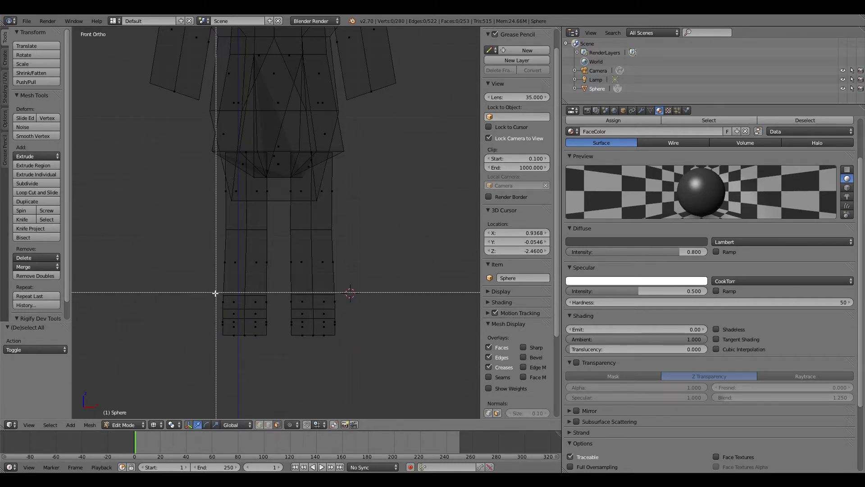
{"action": "left_click_drag", "start_coordinate": [212, 293], "coordinate": [406, 307]}
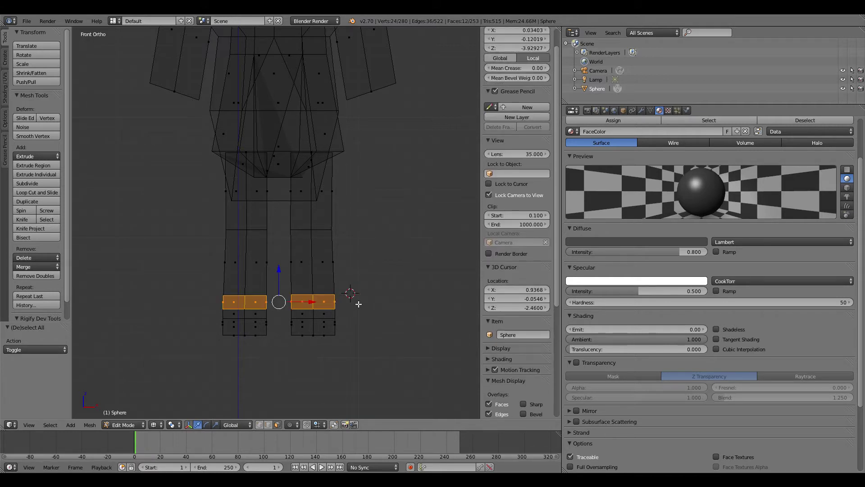
{"action": "key", "text": "s"}
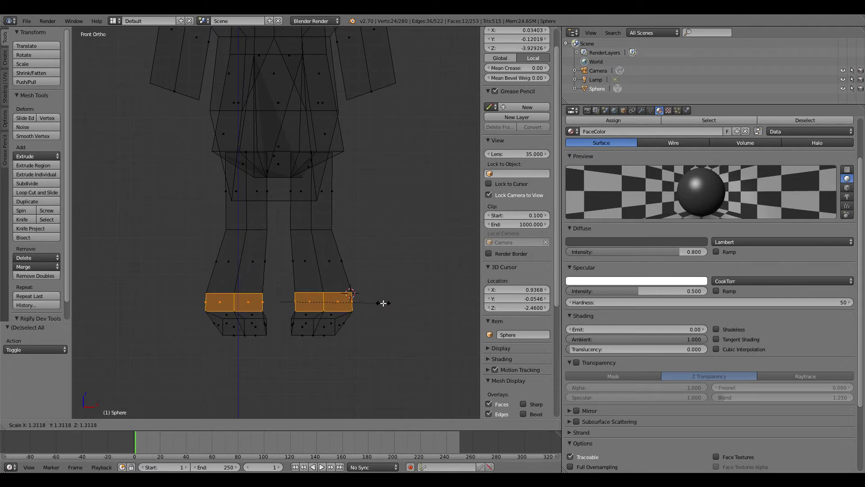
{"action": "right_click", "coordinate": [359, 299]}
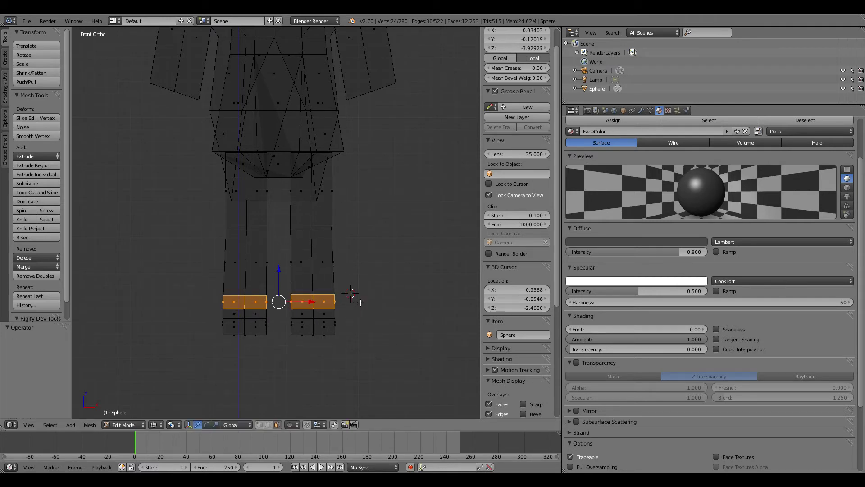
{"action": "key", "text": "e"}
{"action": "right_click", "coordinate": [350, 302]}
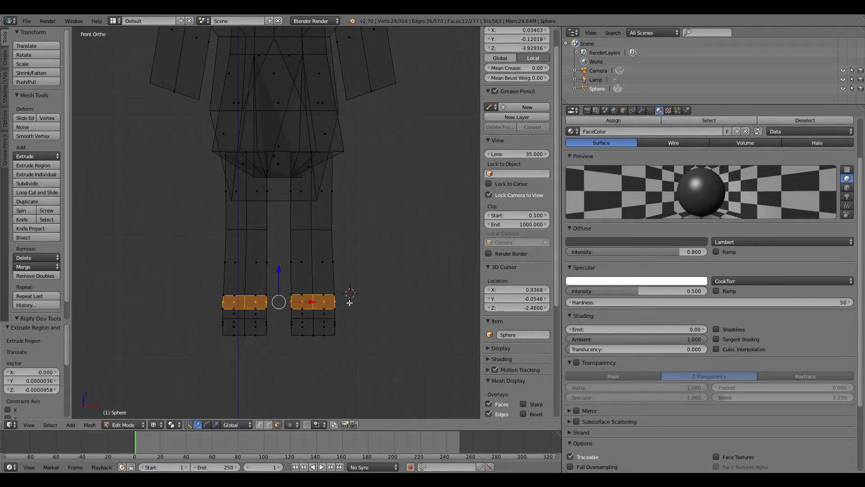
{"action": "key", "text": "ctrl+z"}
- Duplicate the ankle bands in place, scale the copies up slightly to form cuffs, and clear the selection
{"action": "key", "text": "g"}
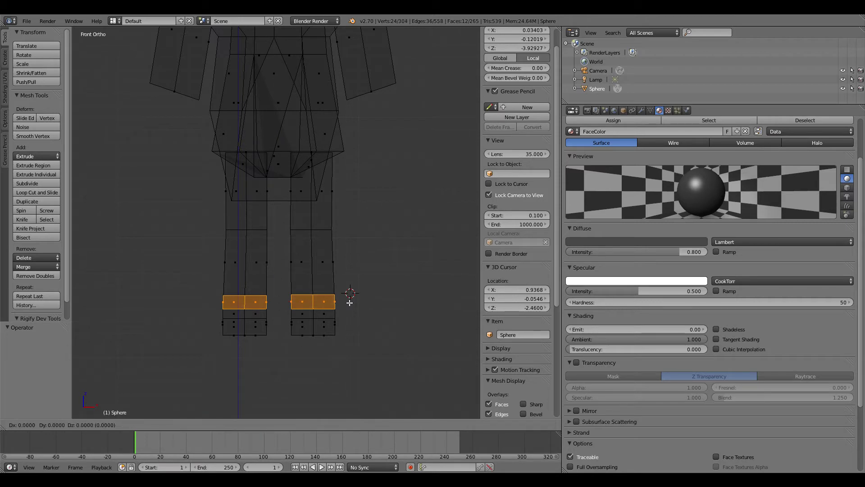
{"action": "key", "text": "s"}
{"action": "left_click", "coordinate": [355, 301]}
{"action": "key", "text": "a"}
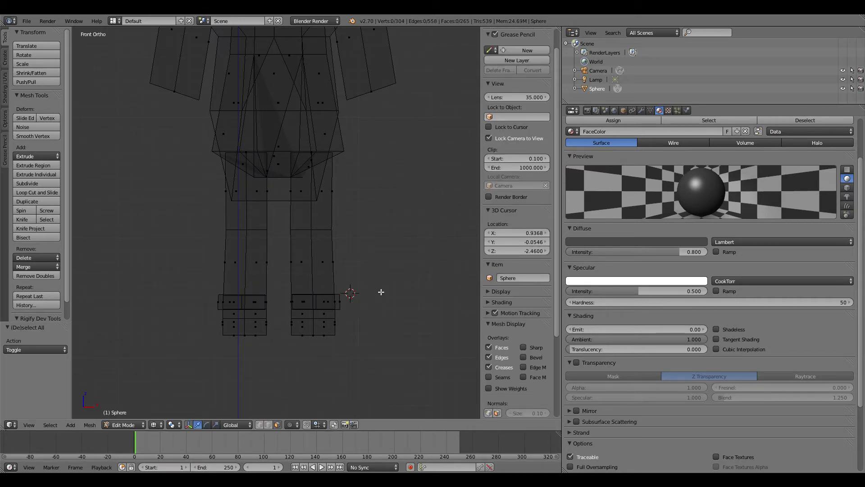
- Return to solid shading and examine the ankle cuffs and legs from the side and front
{"action": "mouse_move", "coordinate": [380, 292]}
{"action": "middle_mouse_down"}
{"action": "mouse_move", "coordinate": [309, 269]}
{"action": "mouse_move", "coordinate": [271, 278]}
{"action": "middle_mouse_up"}
{"action": "scroll", "coordinate": [360, 289], "scroll_direction": "down", "scroll_amount": 9}
{"action": "scroll", "coordinate": [359, 289], "scroll_direction": "up", "scroll_amount": 4}
{"action": "key", "text": "z"}
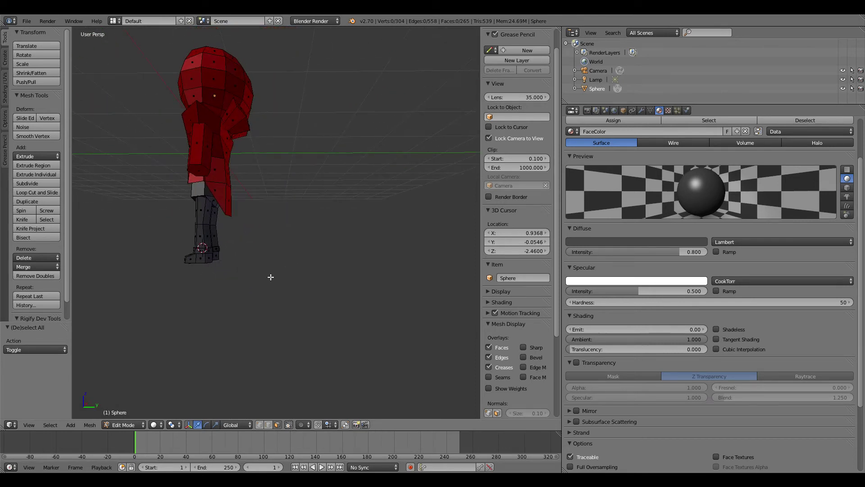
{"action": "key", "text": "z"}
{"action": "key", "text": "z"}
{"action": "scroll", "coordinate": [251, 255], "scroll_direction": "up", "scroll_amount": 3}
{"action": "key", "text": "a"}
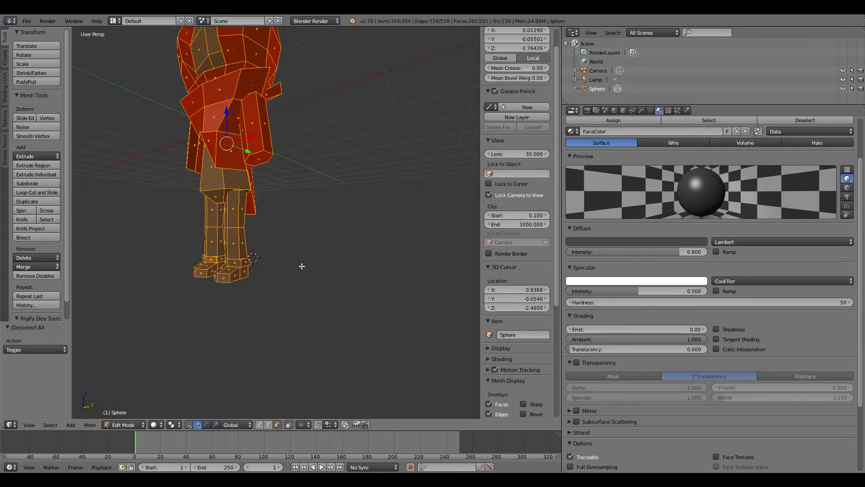
{"action": "key", "text": "a"}
{"action": "scroll", "coordinate": [296, 272], "scroll_direction": "up", "scroll_amount": 4}
{"action": "scroll", "coordinate": [186, 340], "scroll_direction": "down", "scroll_amount": 2}
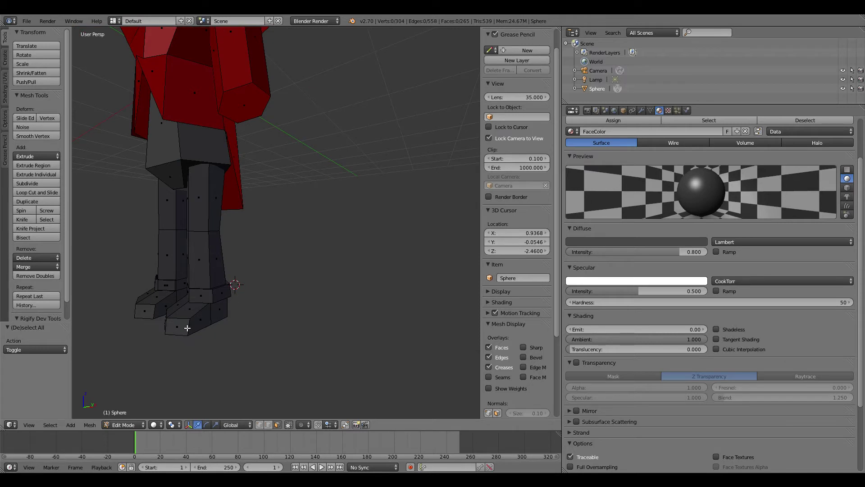
{"action": "right_click", "coordinate": [197, 199]}
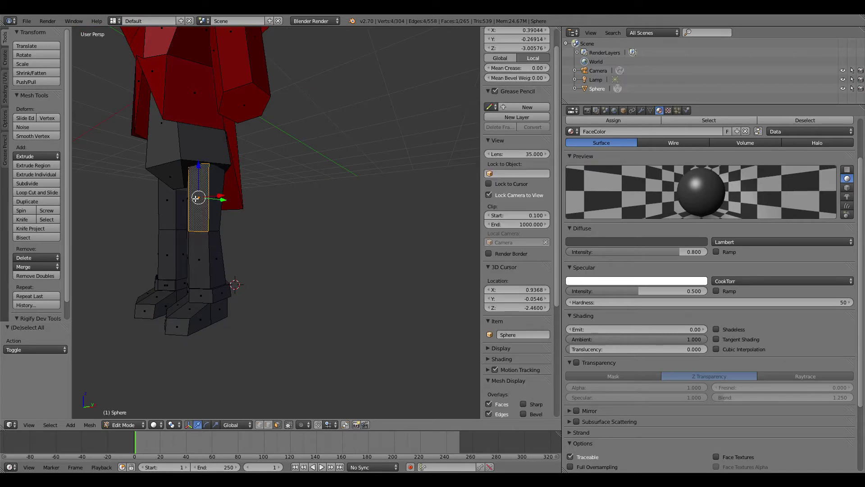
{"action": "right_click", "coordinate": [175, 204], "text": "shift"}
{"action": "middle_click_drag", "start_coordinate": [284, 195], "coordinate": [262, 199]}
{"action": "left_click_drag", "start_coordinate": [188, 208], "coordinate": [182, 204]}
{"action": "key", "text": "a"}
- Try enlarging the linked faces of the -X leg by 1.406 and lowering them 0.399 along Z
{"action": "middle_click_drag", "start_coordinate": [199, 207], "coordinate": [410, 181]}
{"action": "scroll", "coordinate": [279, 193], "scroll_direction": "down", "scroll_amount": 5}
{"action": "scroll", "coordinate": [411, 185], "scroll_direction": "up", "scroll_amount": 2}
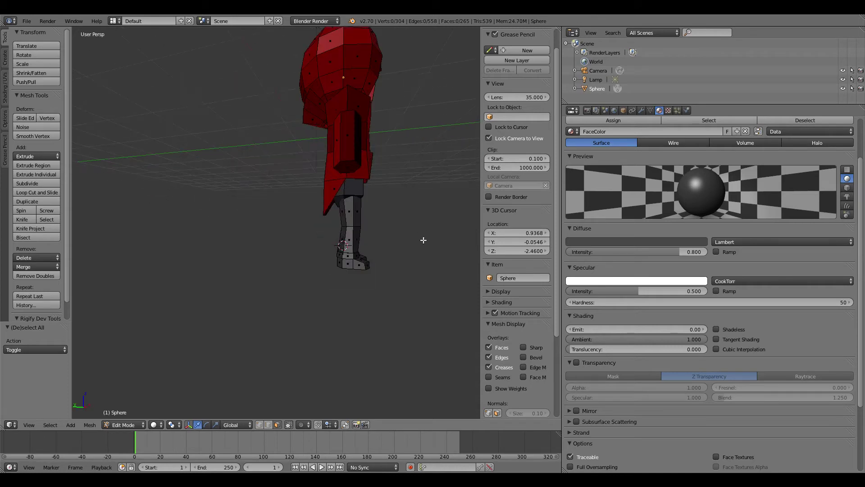
{"action": "right_click", "coordinate": [351, 240]}
{"action": "key", "text": "ctrl+l"}
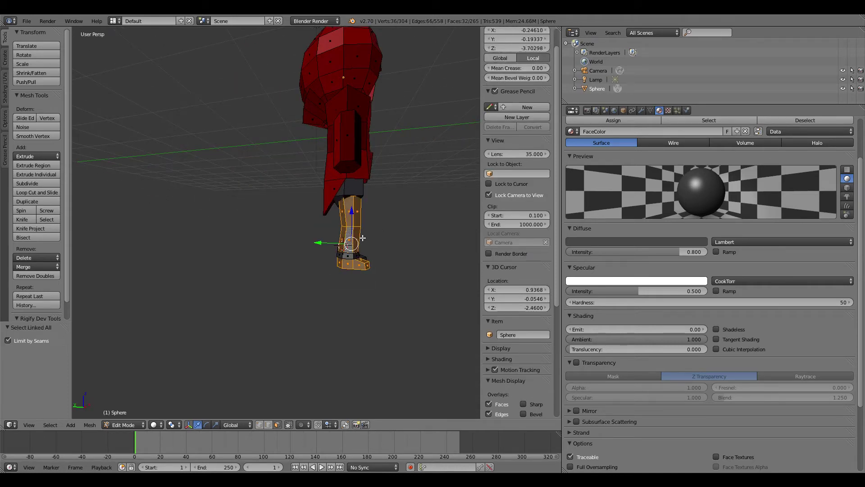
{"action": "key", "text": "s"}
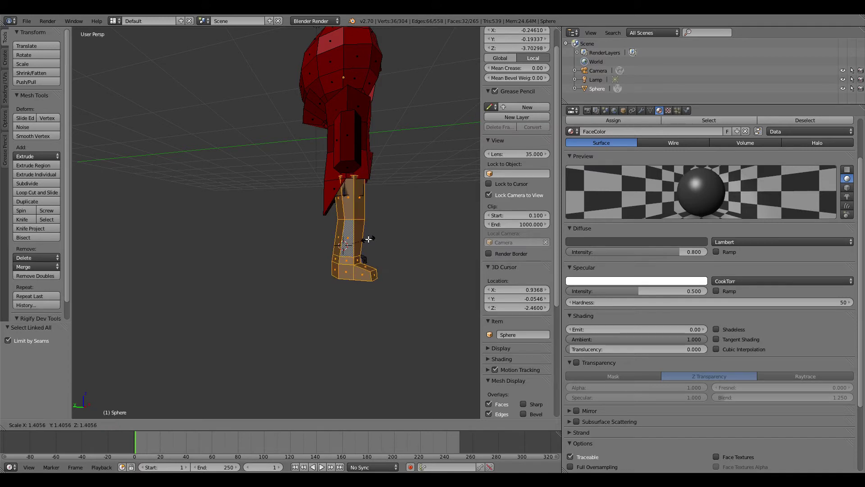
{"action": "left_click", "coordinate": [369, 240]}
{"action": "key", "text": "g"}
{"action": "key", "text": "z"}
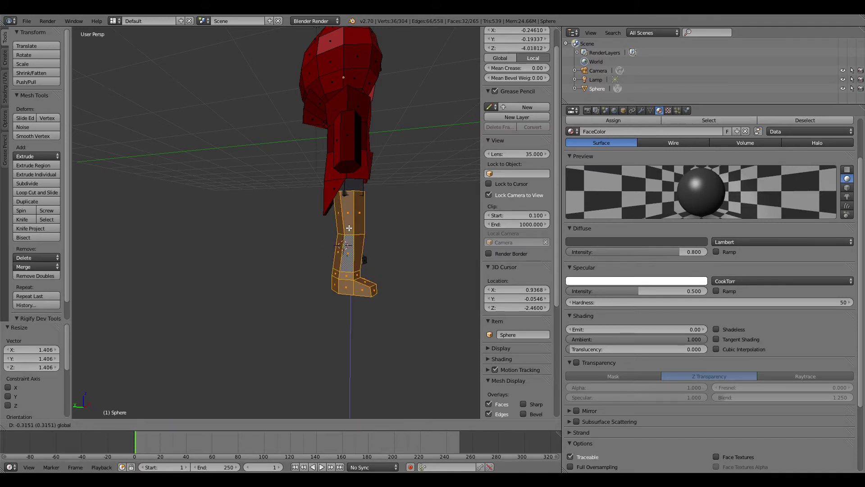
{"action": "left_click", "coordinate": [346, 230]}
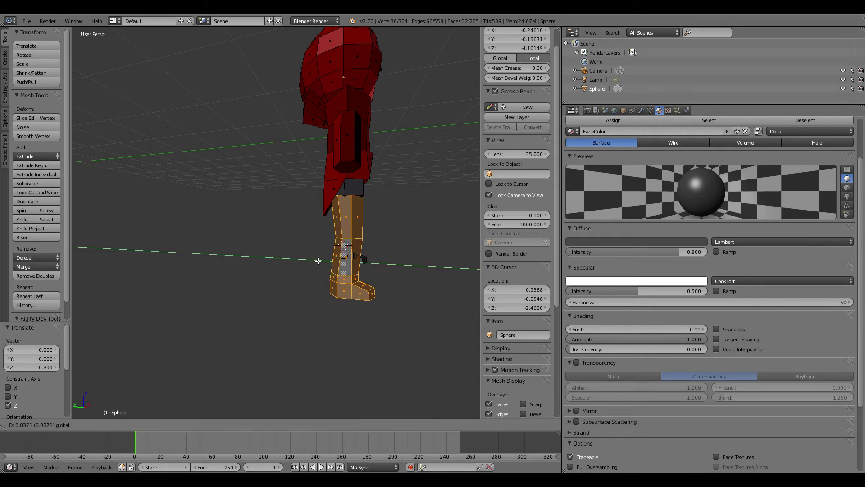
- Compare both legs from the front and undo the scaling and moves of the single leg
{"action": "key", "text": "a"}
{"action": "middle_click_drag", "start_coordinate": [392, 245], "coordinate": [355, 212]}
{"action": "scroll", "coordinate": [358, 233], "scroll_direction": "down", "scroll_amount": 5}
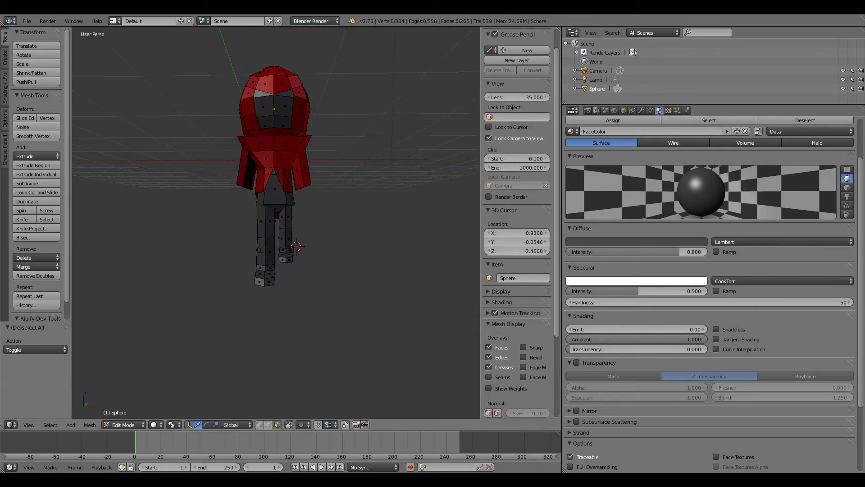
{"action": "key", "text": "ctrl+z"}
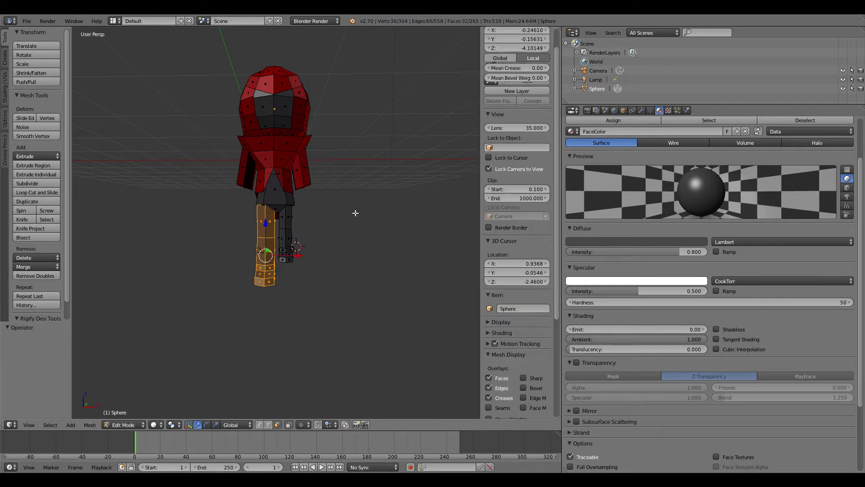
{"action": "key", "text": "ctrl+z"}
- Select all linked faces of both legs and scale them up uniformly by 1.249
{"action": "right_click", "coordinate": [283, 234]}
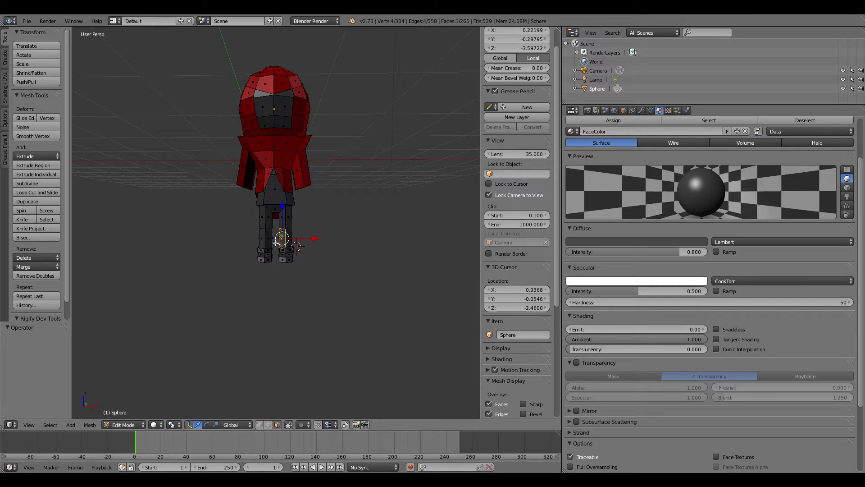
{"action": "right_click", "coordinate": [269, 241], "text": "shift"}
{"action": "key", "text": "ctrl+l"}
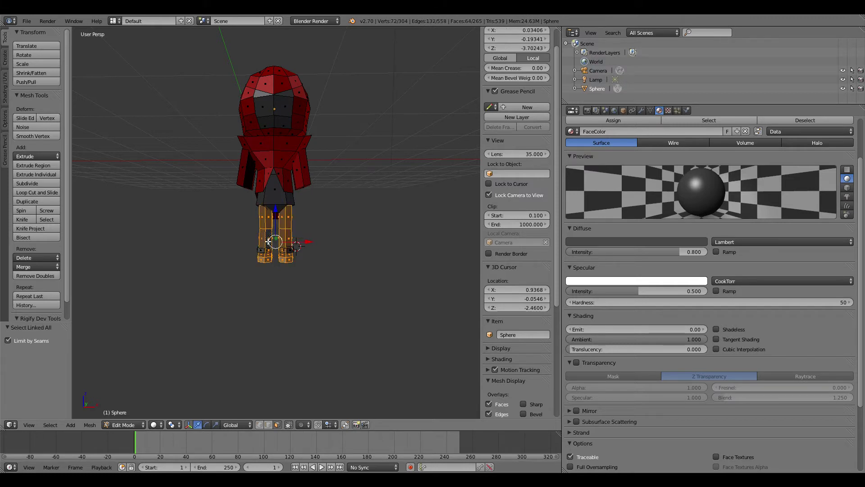
{"action": "key", "text": "s"}
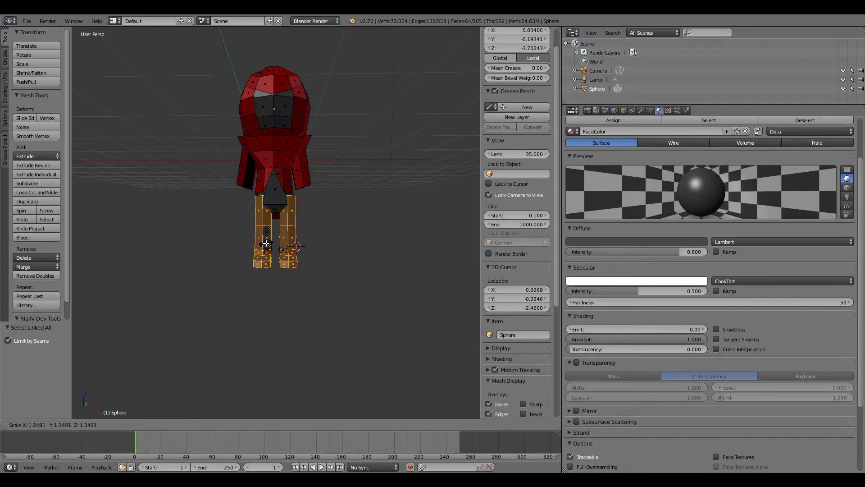
{"action": "left_click", "coordinate": [266, 243]}
- Lower both selected legs 0.242 along Z so that they sit beneath the torso
{"action": "key", "text": "g"}
{"action": "key", "text": "z"}
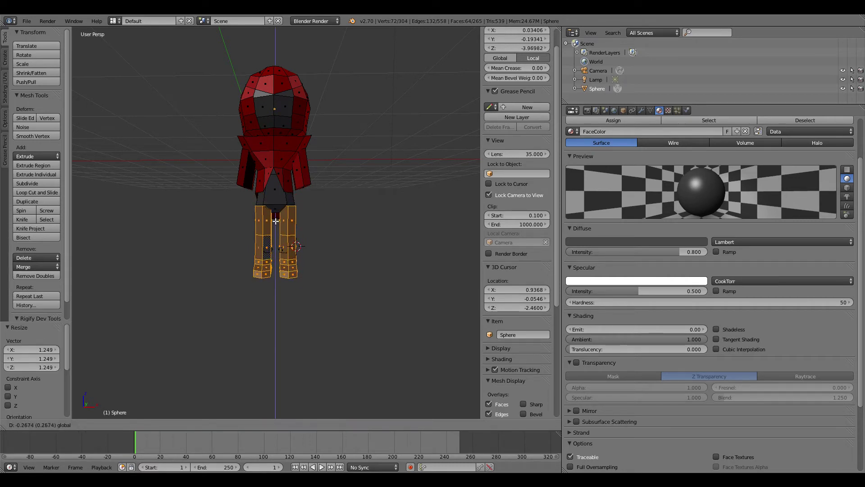
{"action": "left_click", "coordinate": [275, 220]}
{"action": "mouse_move", "coordinate": [358, 207]}
{"action": "middle_mouse_down"}
{"action": "mouse_move", "coordinate": [311, 218]}
{"action": "mouse_move", "coordinate": [131, 214]}
{"action": "mouse_move", "coordinate": [350, 212]}
{"action": "middle_mouse_up"}
{"action": "scroll", "coordinate": [332, 270], "scroll_direction": "up", "scroll_amount": 3}
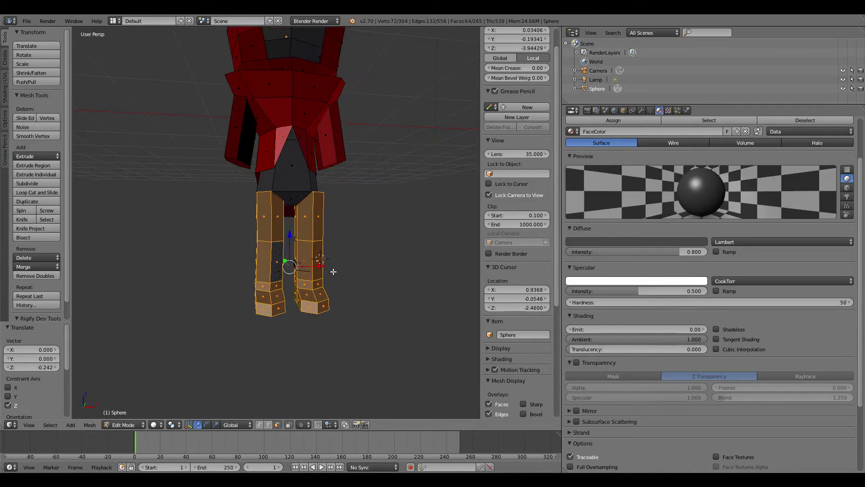
- Undo the last lowering and uniform scaling of the two legs
{"action": "mouse_move", "coordinate": [360, 280]}
{"action": "middle_mouse_down"}
{"action": "mouse_move", "coordinate": [357, 238]}
{"action": "mouse_move", "coordinate": [351, 266]}
{"action": "middle_mouse_up"}
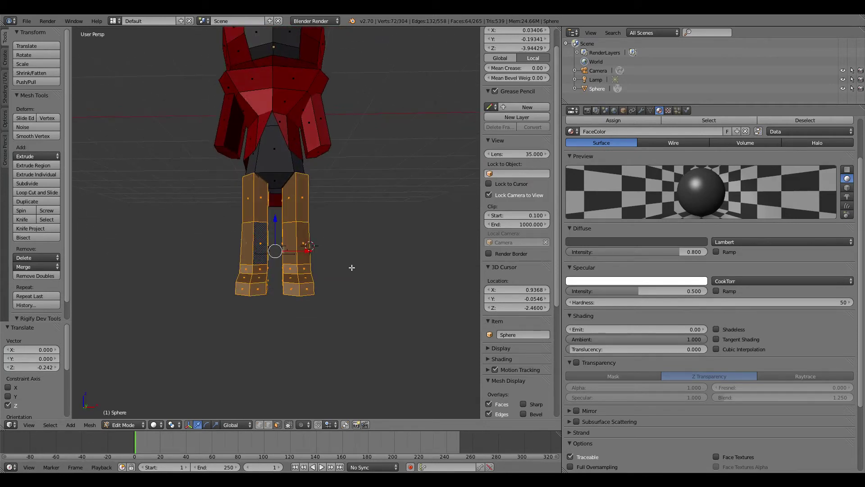
{"action": "key", "text": "ctrl+z"}
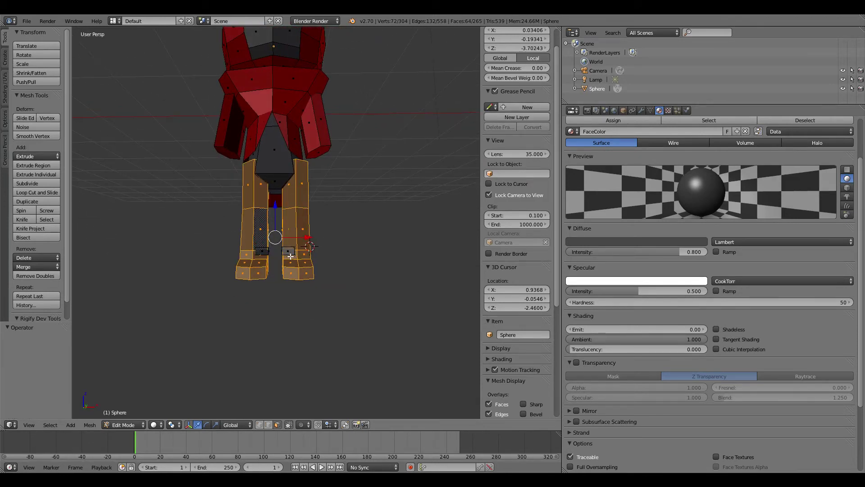
{"action": "key", "text": "ctrl+z"}
- Add the ankle cuffs to the leg selection, extend it to all linked faces, and scale it up uniformly by 1.2
{"action": "left_click", "coordinate": [248, 251], "text": "shift"}
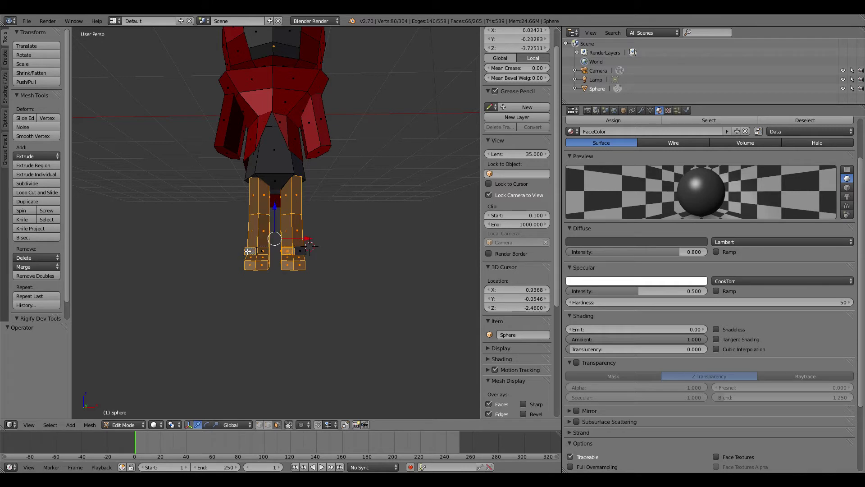
{"action": "key", "text": "ctrl+l"}
{"action": "type", "text": "s"}
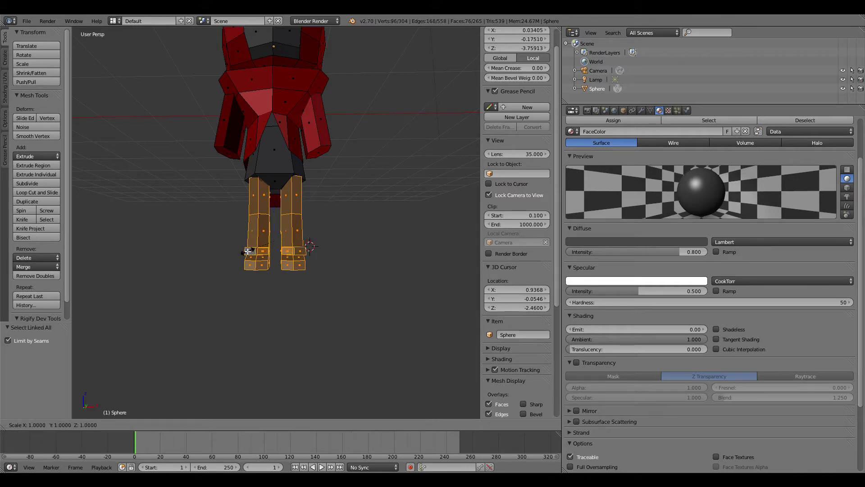
{"action": "type", "text": "1.2"}
{"action": "key", "text": "Return"}
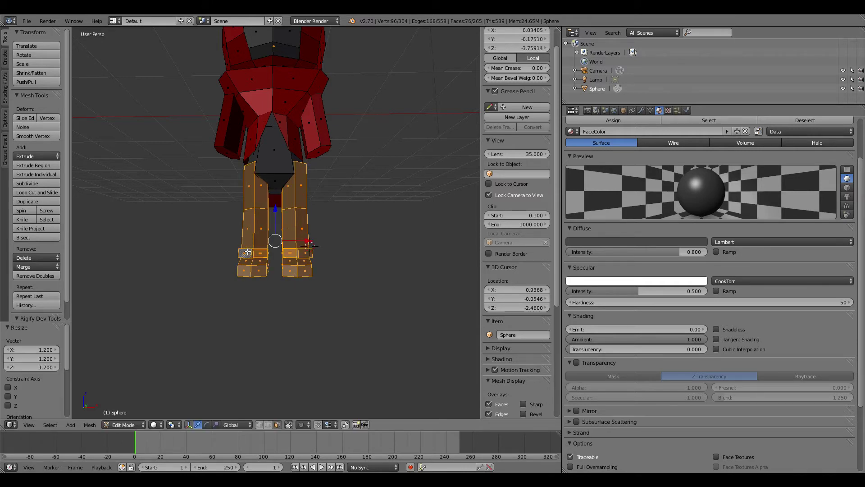
- Lower both selected legs with their cuffs 0.196 and a further 0.019 along Z so they sit beneath the torso
{"action": "key", "text": "g"}
{"action": "key", "text": "z"}
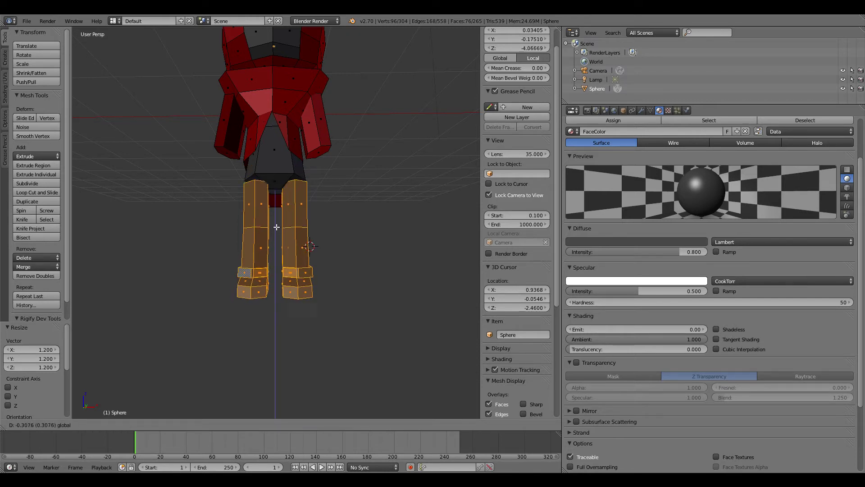
{"action": "left_click", "coordinate": [276, 220]}
{"action": "key", "text": "KP_1"}
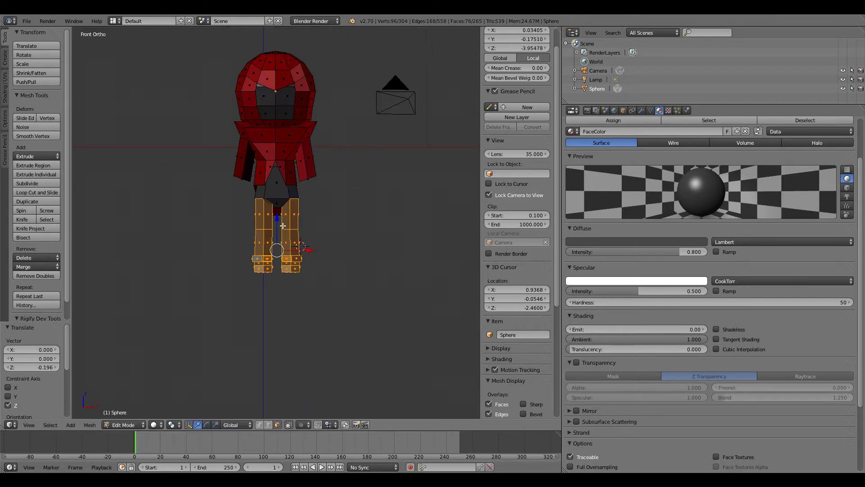
{"action": "scroll", "coordinate": [304, 221], "scroll_direction": "up", "scroll_amount": 3}
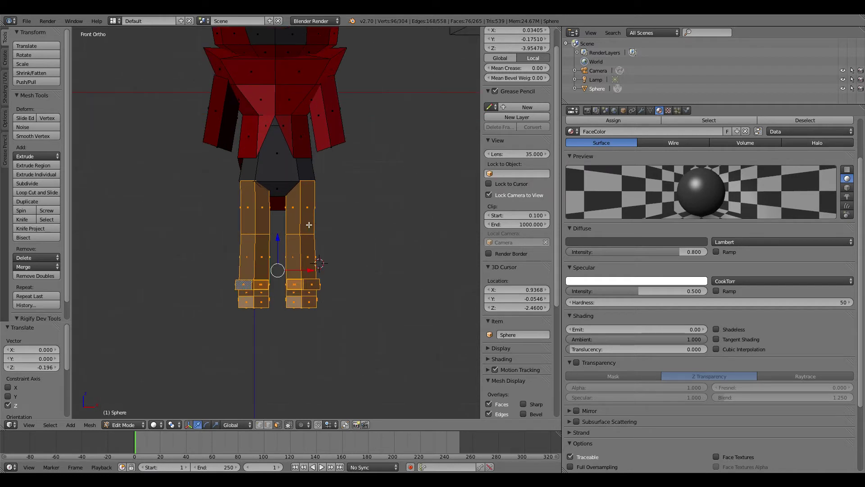
{"action": "key", "text": "g"}
{"action": "key", "text": "z"}
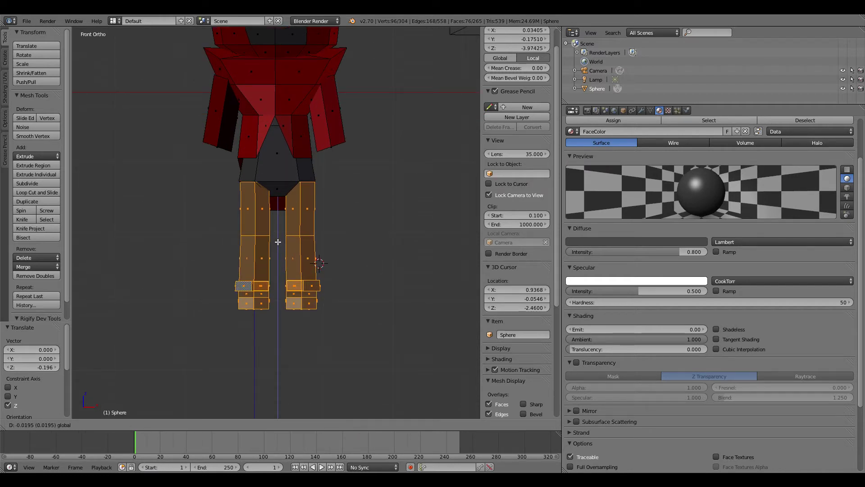
{"action": "left_click", "coordinate": [278, 242]}
- Scale both legs up uniformly by 1.016 and clear the selection
{"action": "key", "text": "s"}
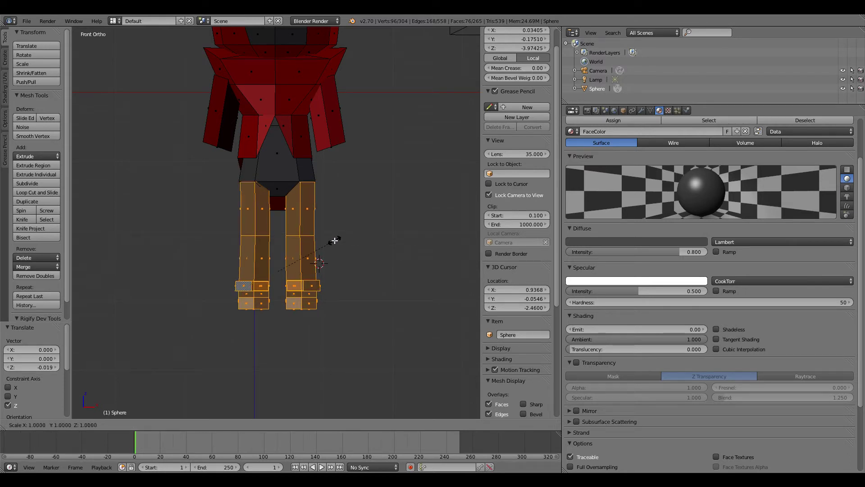
{"action": "left_click", "coordinate": [335, 241]}
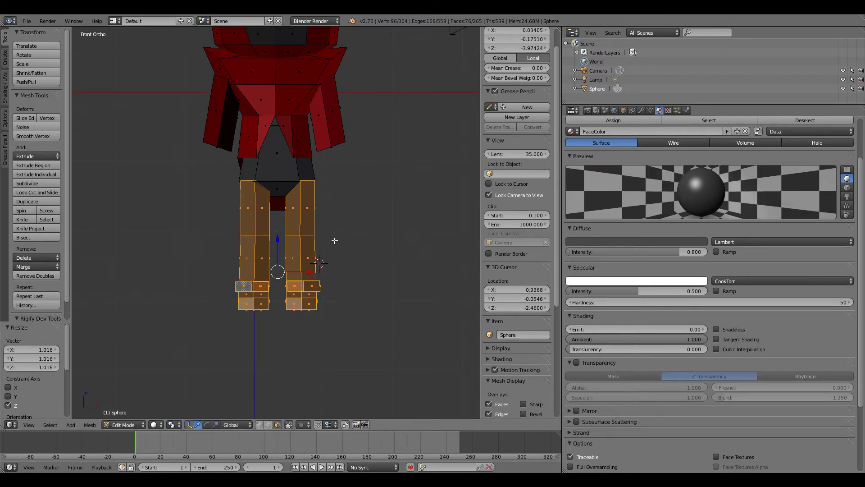
{"action": "key", "text": "a"}
{"action": "middle_click_drag", "start_coordinate": [365, 234], "coordinate": [310, 220]}
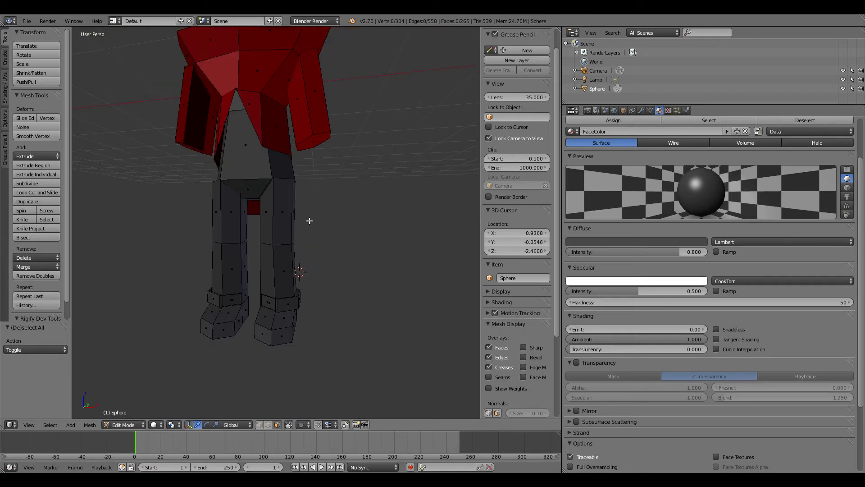
{"action": "right_click", "coordinate": [286, 220]}
{"action": "right_click", "coordinate": [235, 222], "text": "shift"}
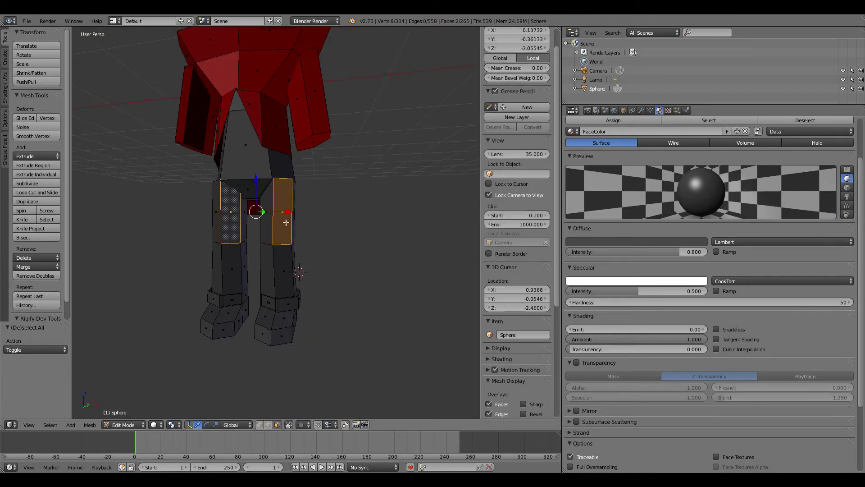
{"action": "key", "text": "a"}
- Select all linked faces of the +X leg together with its ankle cuff and move them -0.061 along X
{"action": "right_click", "coordinate": [286, 222]}
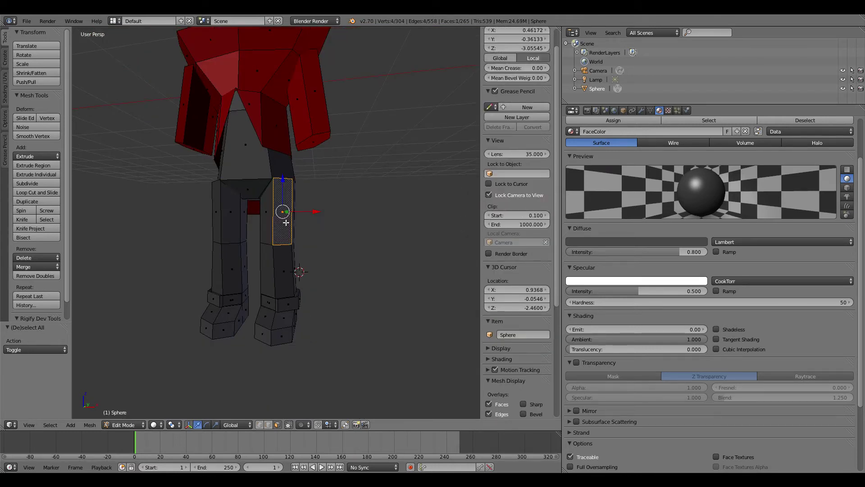
{"action": "key", "text": "ctrl+l"}
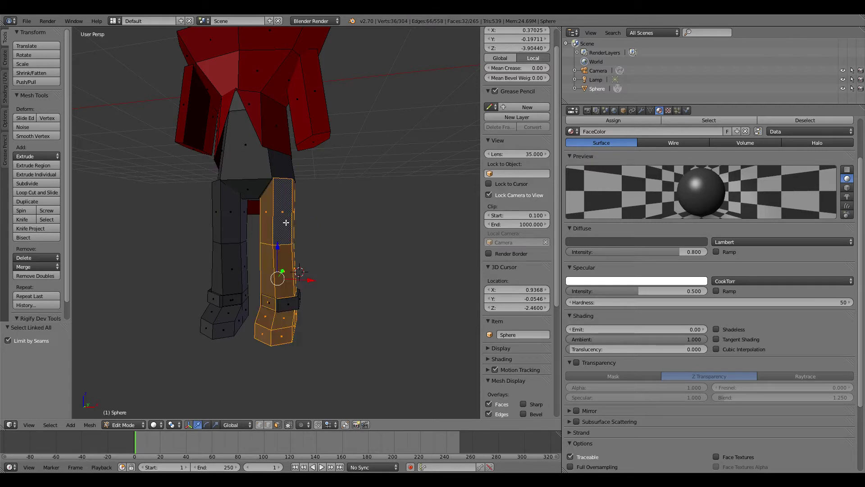
{"action": "middle_click_drag", "start_coordinate": [277, 217], "coordinate": [310, 238]}
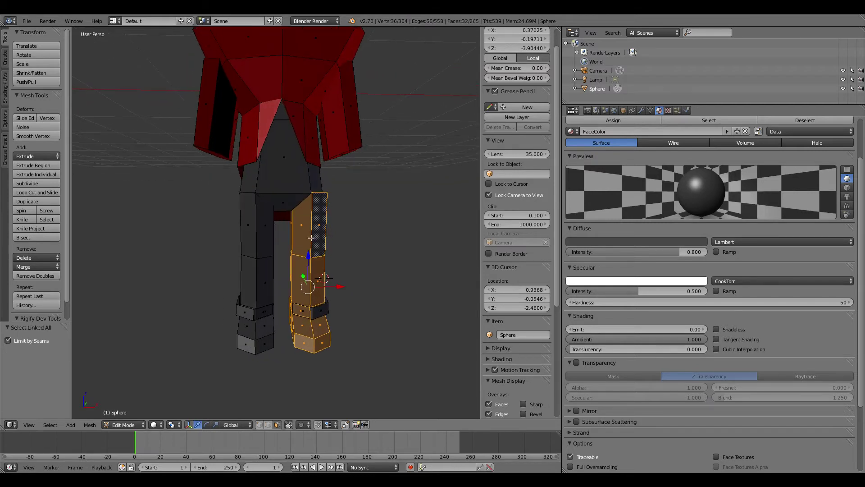
{"action": "right_click", "coordinate": [317, 314], "text": "shift"}
{"action": "right_click", "coordinate": [318, 314], "text": "alt+shift"}
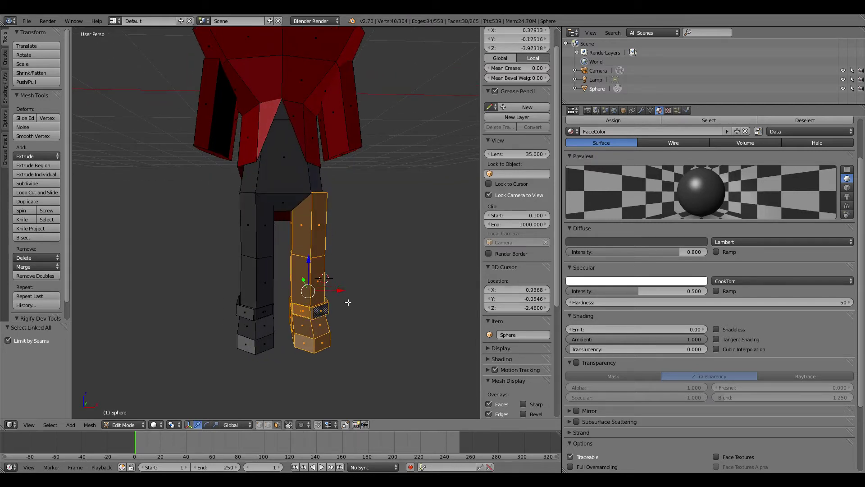
{"action": "left_click_drag", "start_coordinate": [339, 290], "coordinate": [335, 289]}
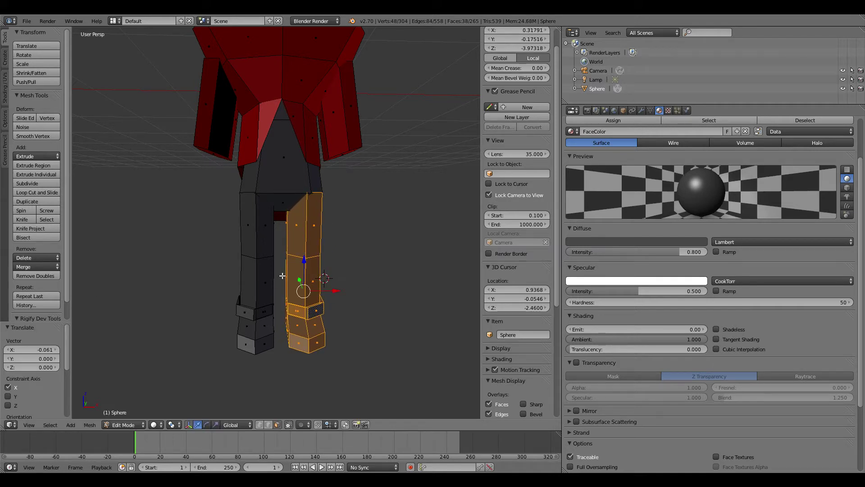
- Try moving the linked faces of the -X leg without its cuff 0.009 along X, and undo the move
{"action": "right_click", "coordinate": [268, 266]}
{"action": "key", "text": "KP_1"}
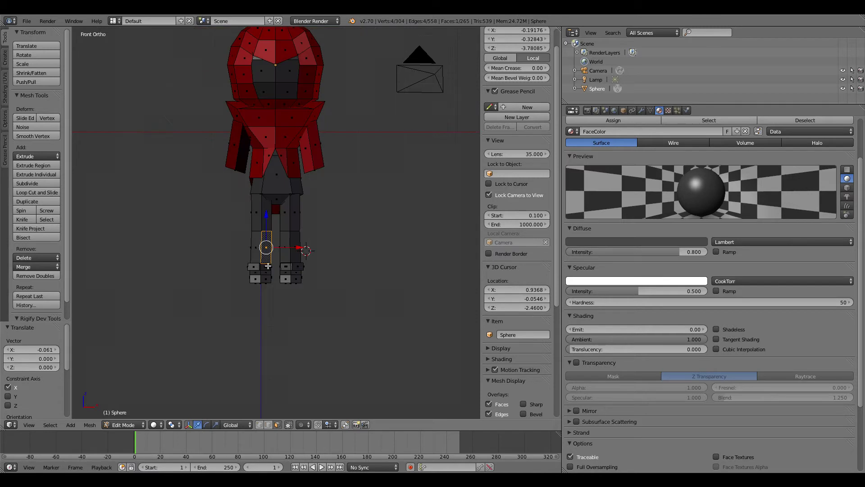
{"action": "key", "text": "ctrl+l"}
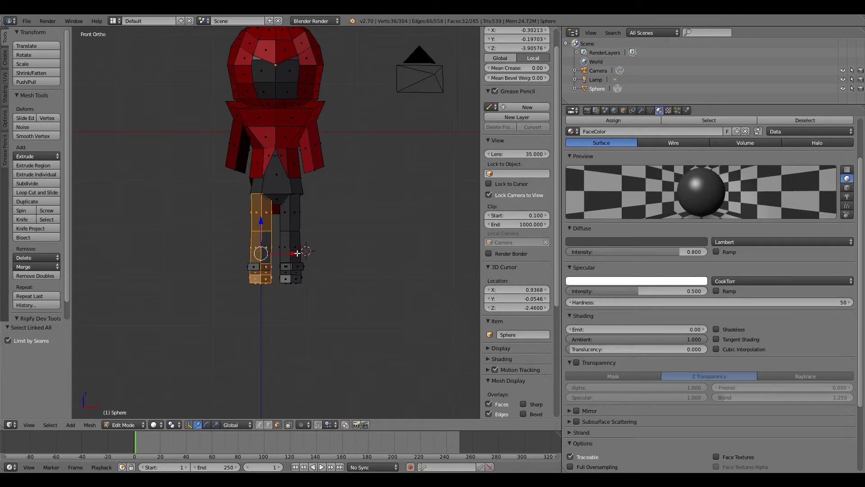
{"action": "left_click_drag", "start_coordinate": [290, 253], "coordinate": [289, 254]}
{"action": "scroll", "coordinate": [287, 212], "scroll_direction": "up", "scroll_amount": 3}
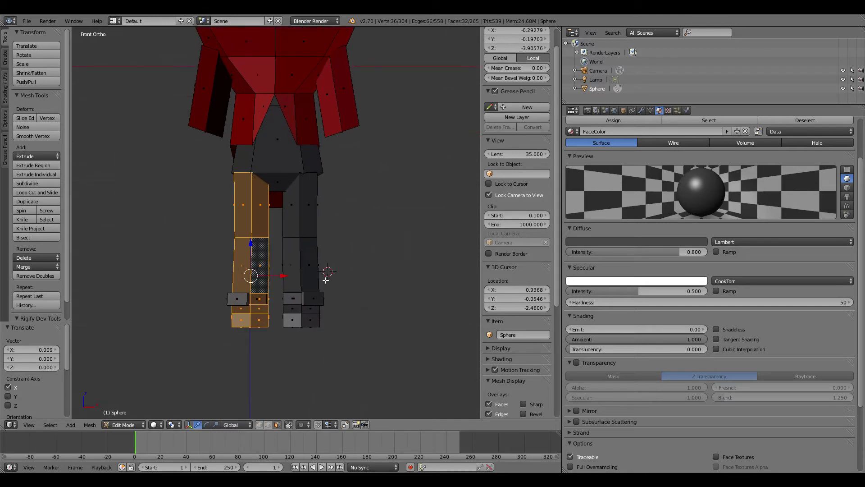
{"action": "key", "text": "ctrl+z"}
{"action": "key", "text": "ctrl+z"}
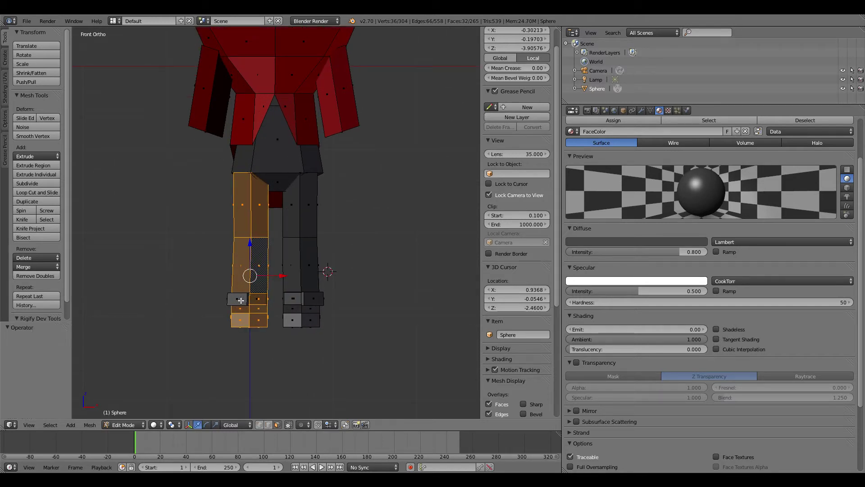
{"action": "key", "text": "ctrl+z"}
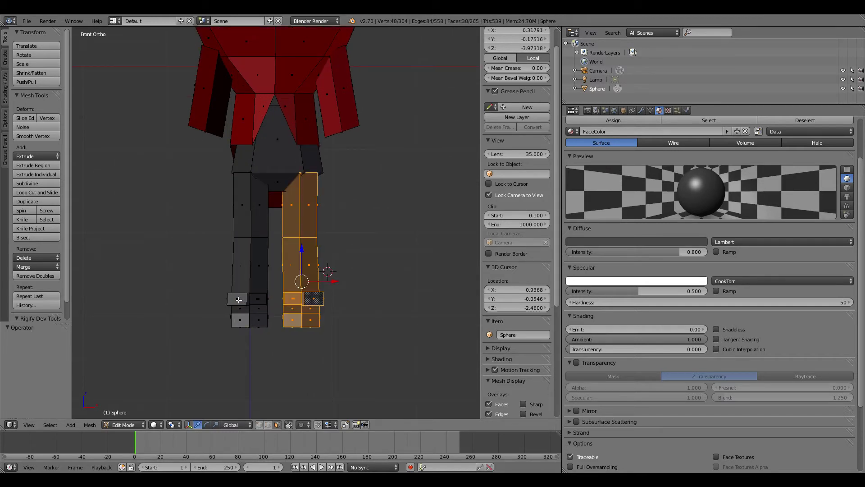
- Select all linked faces of the -X leg and its ankle cuff, move them about 0.032 inward along X, and clear the selection
{"action": "right_click", "coordinate": [239, 300]}
{"action": "right_click", "coordinate": [247, 280], "text": "shift"}
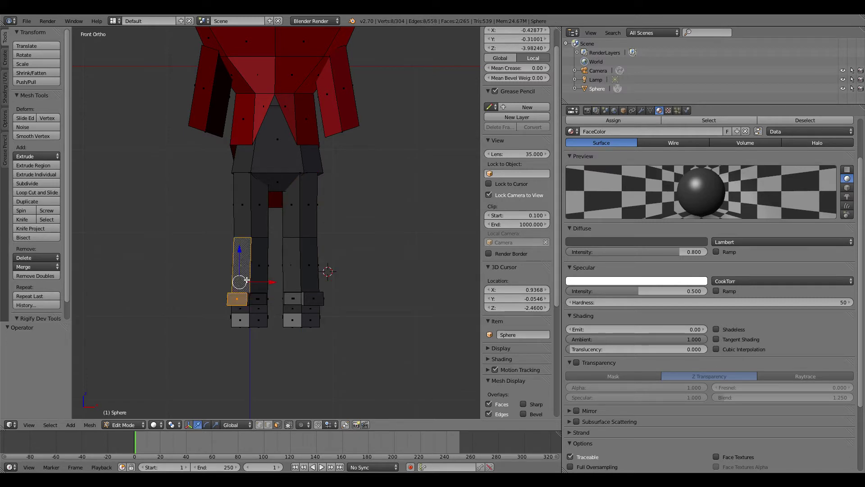
{"action": "key", "text": "ctrl+l"}
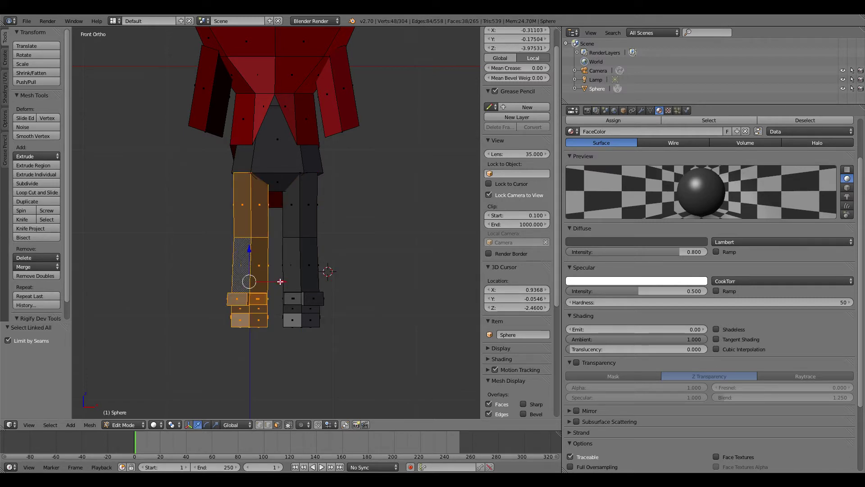
{"action": "left_click_drag", "start_coordinate": [280, 281], "coordinate": [283, 283]}
{"action": "key", "text": "a"}
- Reselect the -X leg with its cuff, move it back outward about 0.018 along X, and deselect everything
{"action": "scroll", "coordinate": [346, 232], "scroll_direction": "up", "scroll_amount": 2}
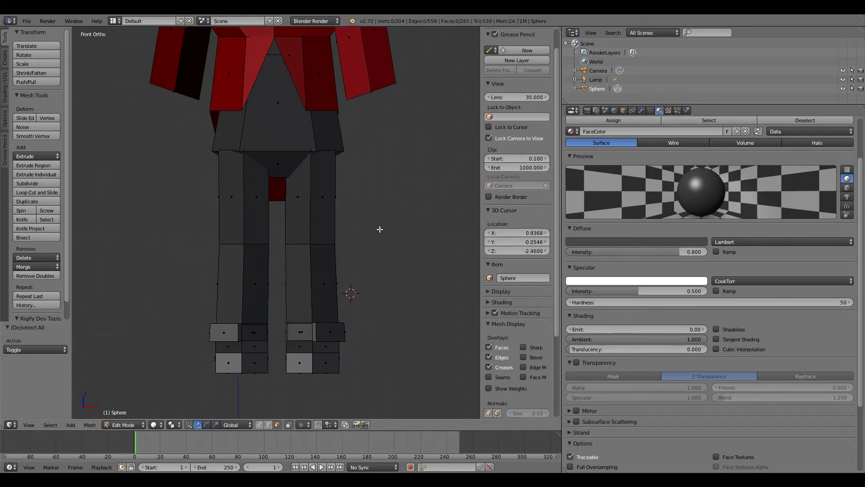
{"action": "middle_click_drag", "start_coordinate": [380, 229], "coordinate": [271, 260]}
{"action": "scroll", "coordinate": [350, 241], "scroll_direction": "down", "scroll_amount": 3}
{"action": "scroll", "coordinate": [242, 215], "scroll_direction": "up", "scroll_amount": 6}
{"action": "key", "text": "l"}
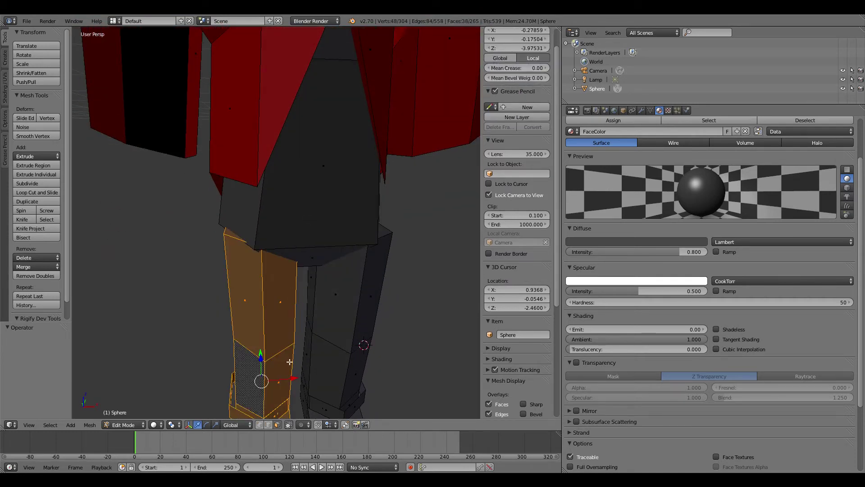
{"action": "left_click_drag", "start_coordinate": [295, 378], "coordinate": [294, 380]}
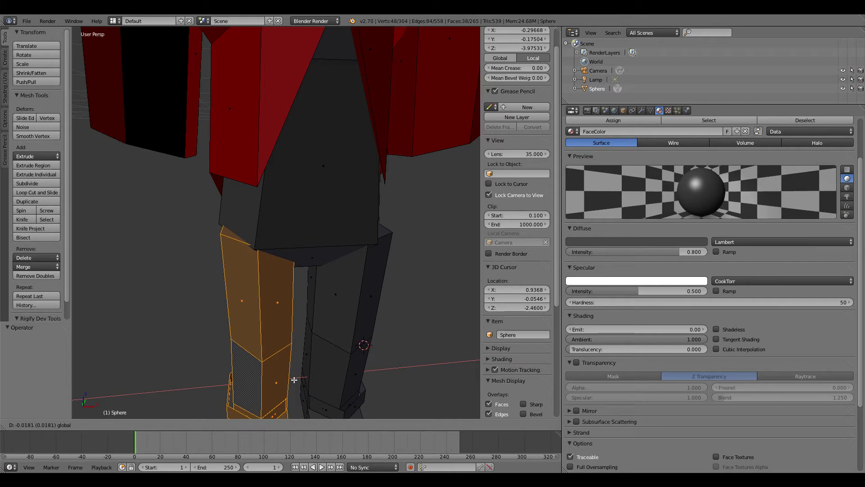
{"action": "left_click_drag", "start_coordinate": [294, 380], "coordinate": [294, 379]}
{"action": "mouse_move", "coordinate": [363, 326]}
{"action": "middle_mouse_down"}
{"action": "mouse_move", "coordinate": [354, 337]}
{"action": "mouse_move", "coordinate": [355, 310]}
{"action": "mouse_move", "coordinate": [337, 330]}
{"action": "mouse_move", "coordinate": [315, 292]}
{"action": "middle_mouse_up"}
{"action": "key", "text": "a"}
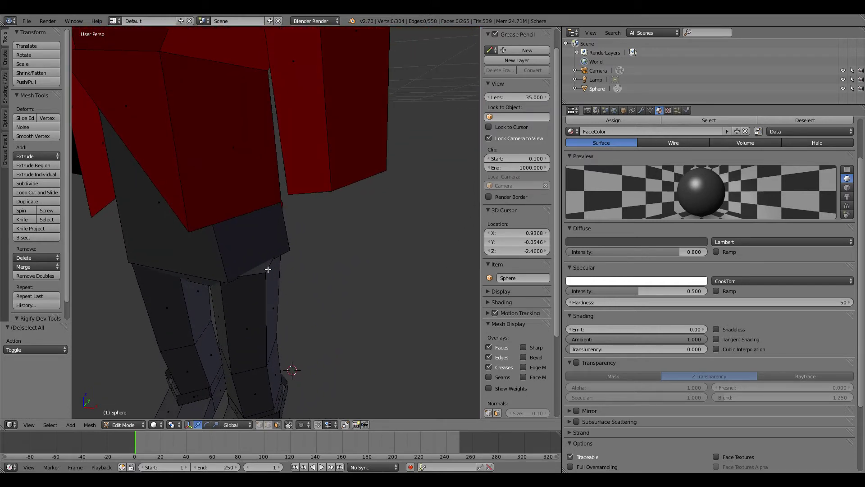
{"action": "mouse_move", "coordinate": [258, 264]}
{"action": "middle_mouse_down"}
{"action": "mouse_move", "coordinate": [270, 251]}
{"action": "mouse_move", "coordinate": [263, 264]}
{"action": "middle_mouse_up"}
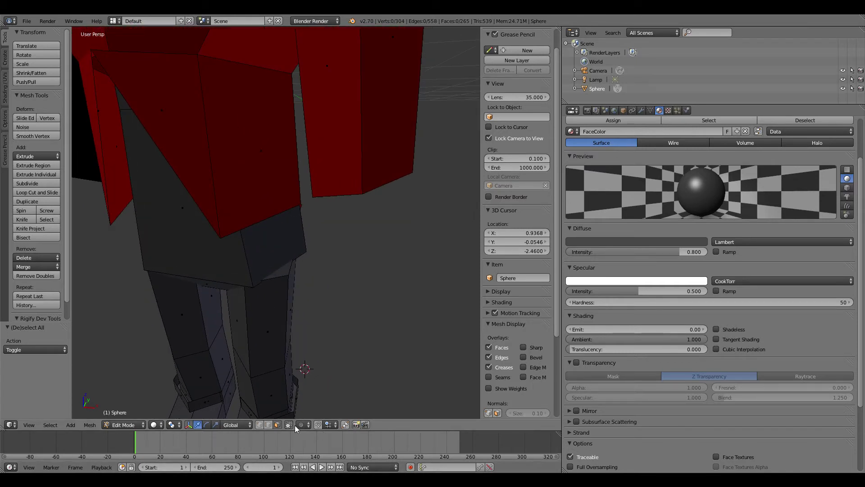
- Save the model in the Models folder under the file name Dexl 2015
{"action": "left_click", "coordinate": [30, 21]}
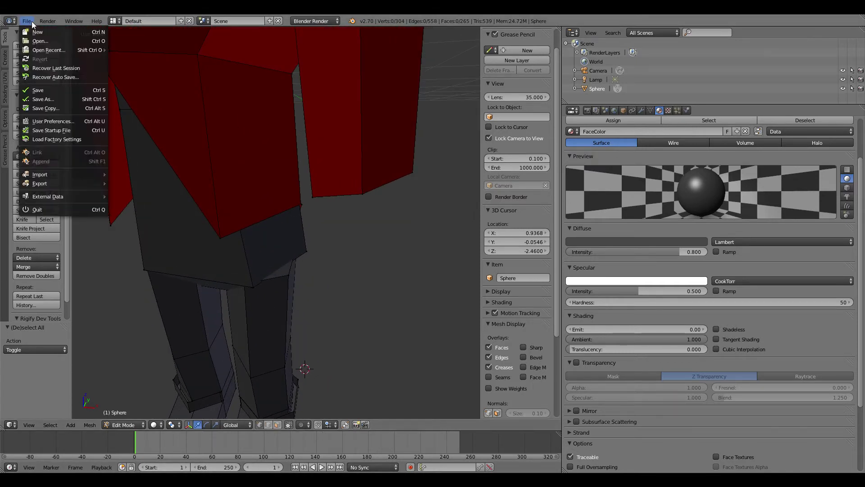
{"action": "left_click", "coordinate": [52, 90]}
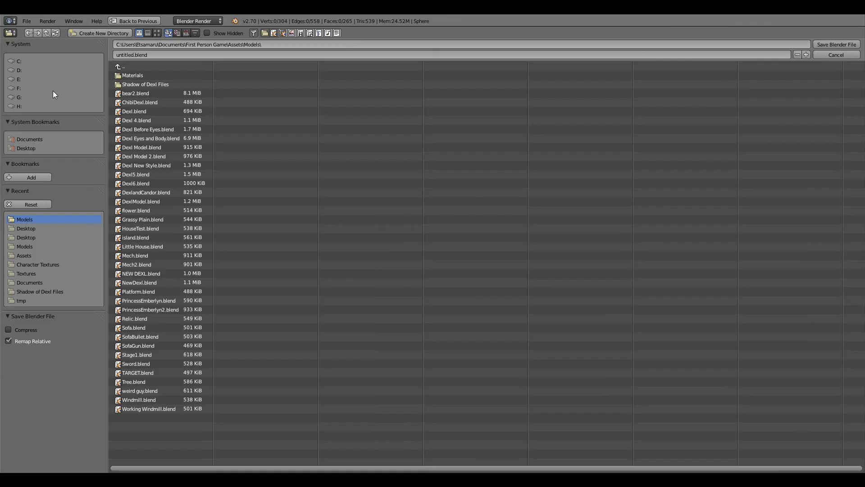
{"action": "left_click", "coordinate": [151, 55]}
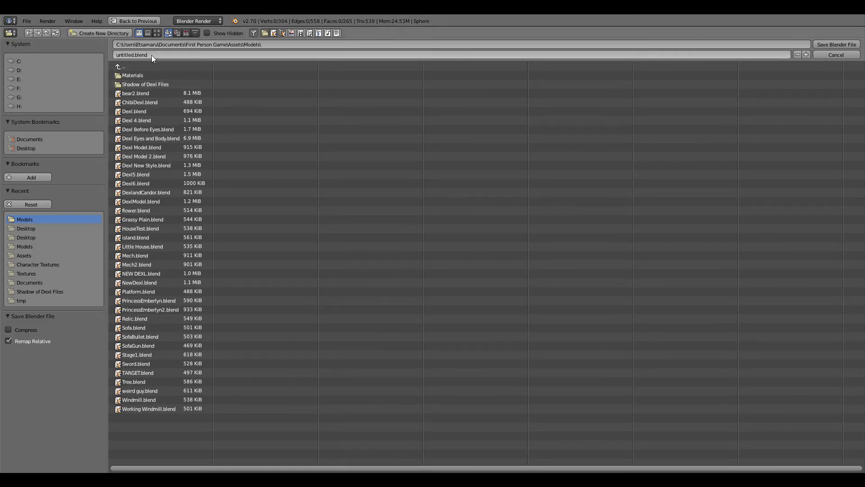
{"action": "type", "text": "Dexl 2015"}
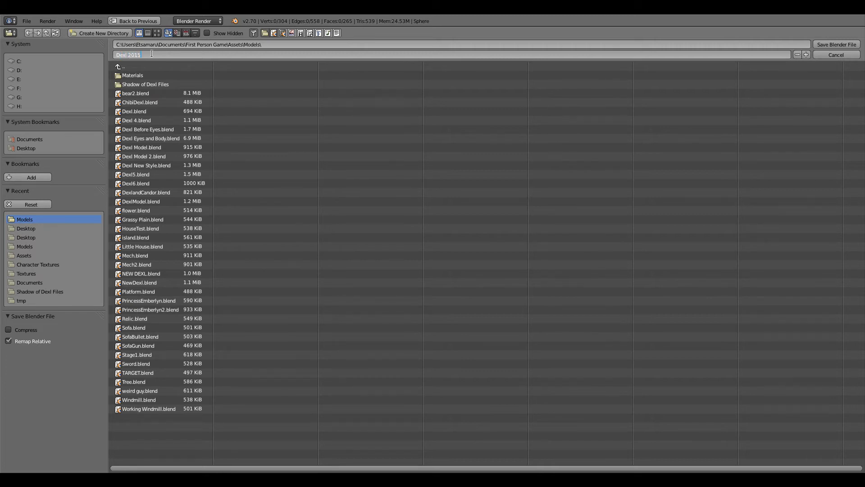
{"action": "left_click", "coordinate": [835, 43]}
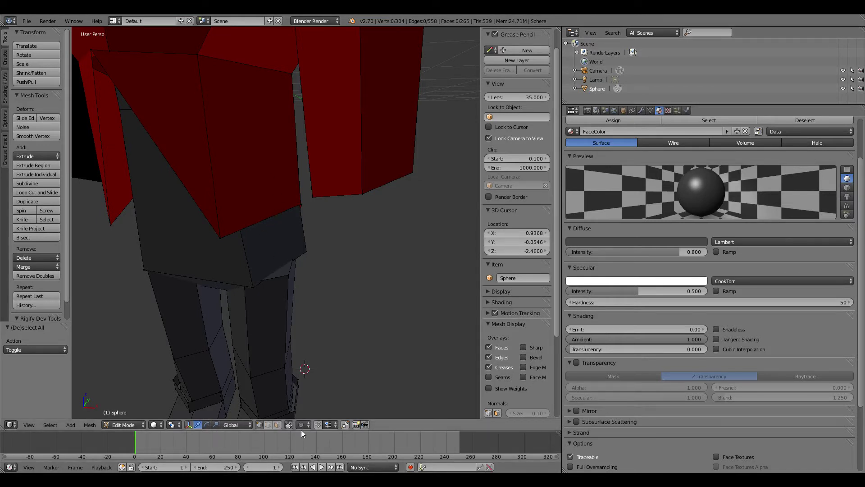
- Try moving the upper outer vertex of the +X leg about 0.086 inward along X, undo the move, and deselect everything
{"action": "right_click", "coordinate": [287, 276]}
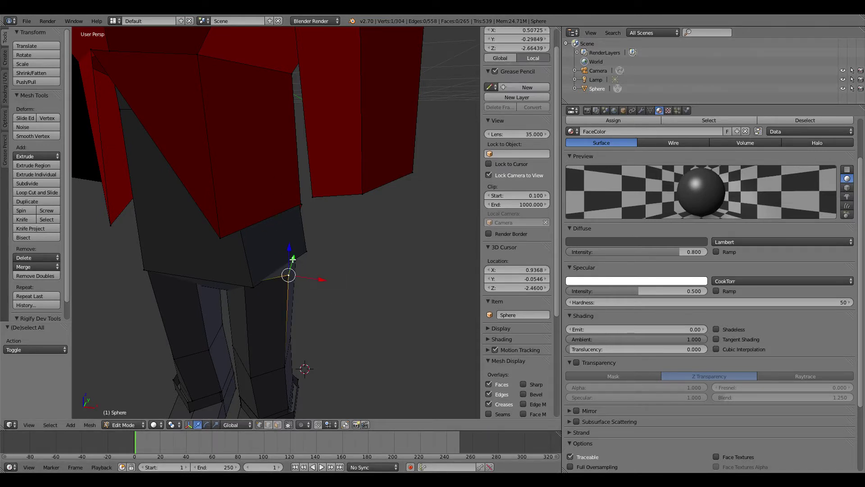
{"action": "left_click_drag", "start_coordinate": [321, 280], "coordinate": [309, 274]}
{"action": "key", "text": "a"}
{"action": "middle_click_drag", "start_coordinate": [311, 272], "coordinate": [303, 238]}
{"action": "scroll", "coordinate": [309, 241], "scroll_direction": "down", "scroll_amount": 4}
{"action": "key", "text": "ctrl+z"}
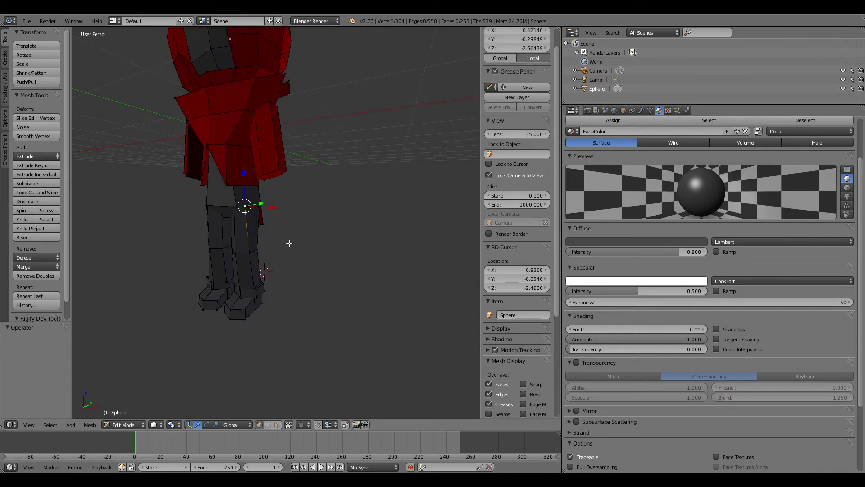
{"action": "scroll", "coordinate": [289, 246], "scroll_direction": "up", "scroll_amount": 6}
{"action": "key", "text": "ctrl+z"}
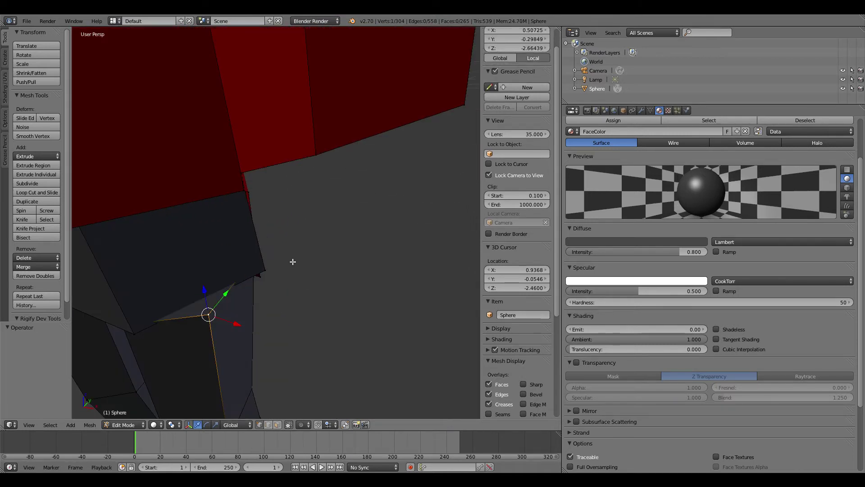
{"action": "key", "text": "a"}
- Examine the proportions of the whole character from several angles, from the hood down to the feet
{"action": "scroll", "coordinate": [283, 267], "scroll_direction": "down", "scroll_amount": 8}
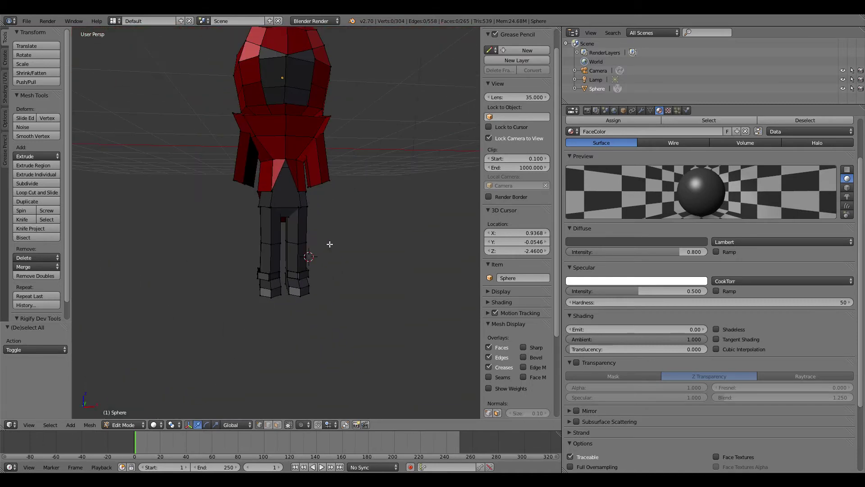
{"action": "middle_click_drag", "start_coordinate": [374, 226], "coordinate": [388, 191]}
{"action": "scroll", "coordinate": [634, 190], "scroll_direction": "down", "scroll_amount": 3}
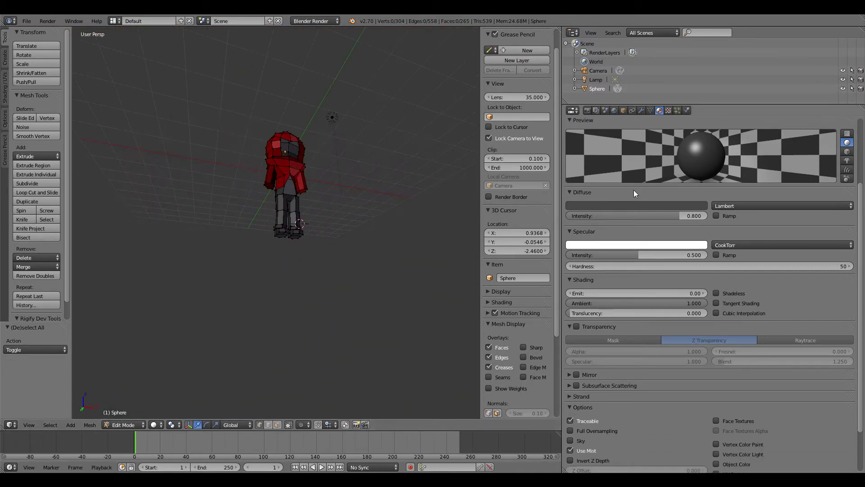
{"action": "scroll", "coordinate": [640, 153], "scroll_direction": "down", "scroll_amount": 2}
{"action": "middle_click_drag", "start_coordinate": [91, 42], "coordinate": [263, 189]}
{"action": "scroll", "coordinate": [298, 192], "scroll_direction": "up", "scroll_amount": 4}
{"action": "key", "text": "a"}
{"action": "key", "text": "a"}
{"action": "scroll", "coordinate": [338, 191], "scroll_direction": "up", "scroll_amount": 3}
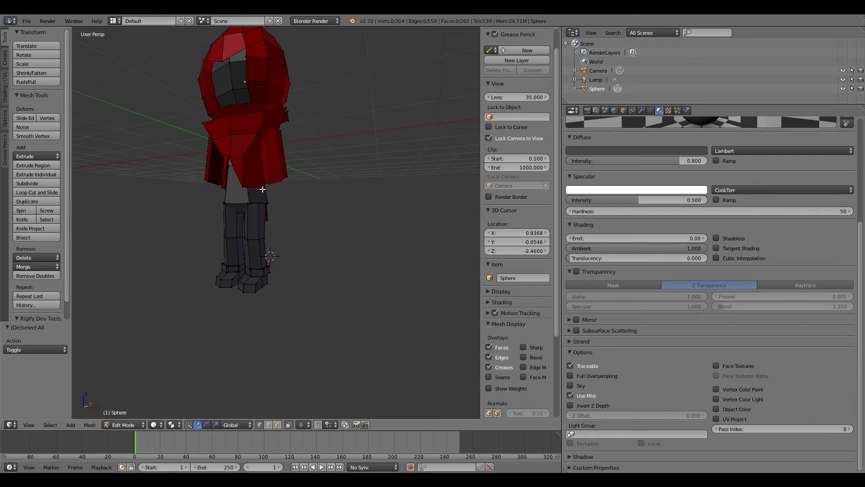
- Select the bottom edges of the two front cloak flaps, lower them 0.34 along Z, and scale them by 1.31
{"action": "right_click", "coordinate": [257, 185]}
{"action": "key", "text": "a"}
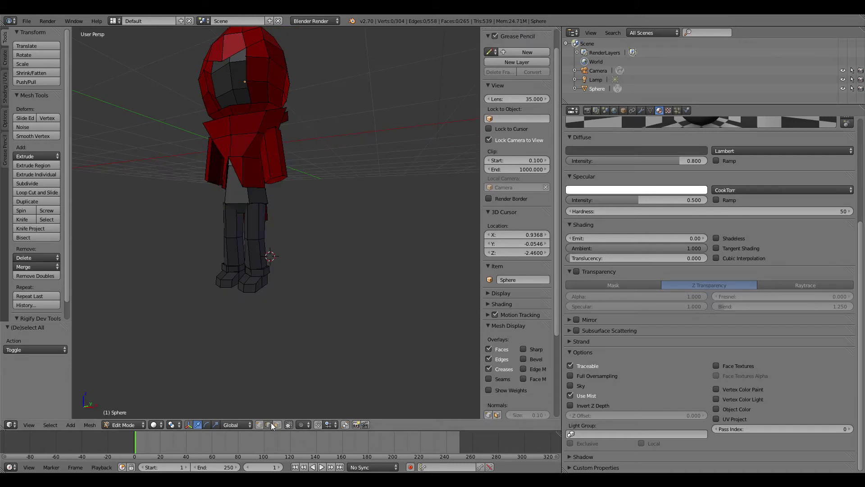
{"action": "right_click", "coordinate": [257, 187]}
{"action": "middle_click_drag", "start_coordinate": [251, 187], "coordinate": [295, 191]}
{"action": "left_click_drag", "start_coordinate": [311, 164], "coordinate": [310, 173]}
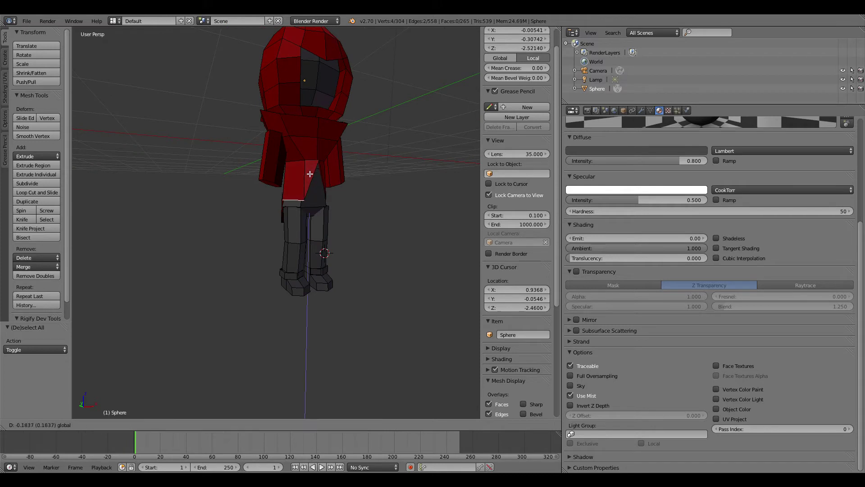
{"action": "left_click", "coordinate": [310, 181]}
{"action": "middle_click_drag", "start_coordinate": [399, 206], "coordinate": [363, 207]}
{"action": "key", "text": "s"}
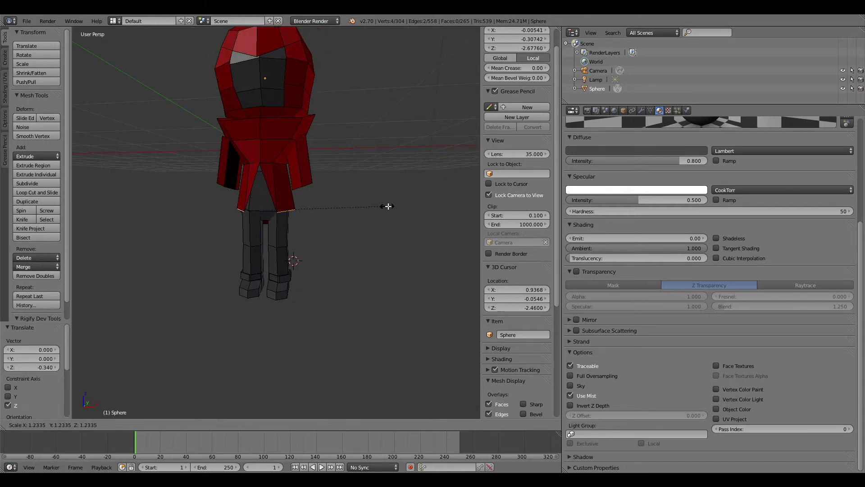
{"action": "left_click", "coordinate": [396, 205]}
- Try lowering the front cloak flaps' bottom edges another 0.803 along Z, and undo that move
{"action": "left_click_drag", "start_coordinate": [263, 179], "coordinate": [265, 191]}
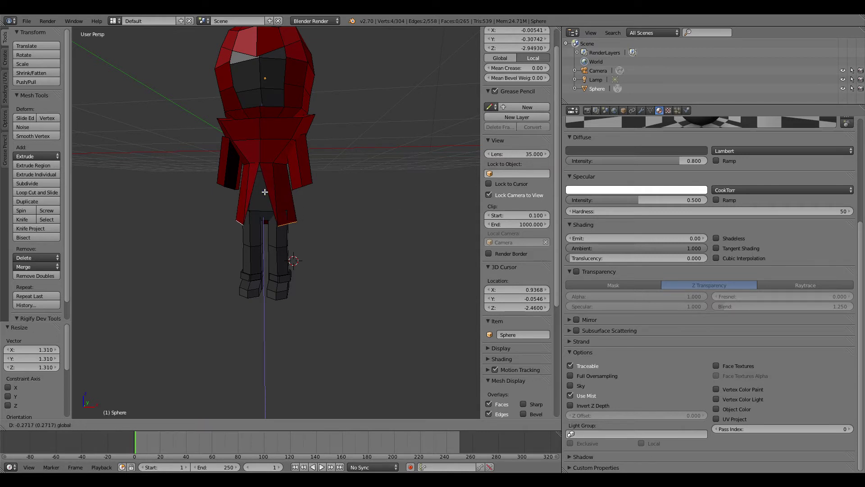
{"action": "left_click", "coordinate": [272, 215]}
{"action": "scroll", "coordinate": [357, 238], "scroll_direction": "up", "scroll_amount": 3}
{"action": "middle_click_drag", "start_coordinate": [357, 238], "coordinate": [185, 213]}
{"action": "scroll", "coordinate": [283, 247], "scroll_direction": "down", "scroll_amount": 3}
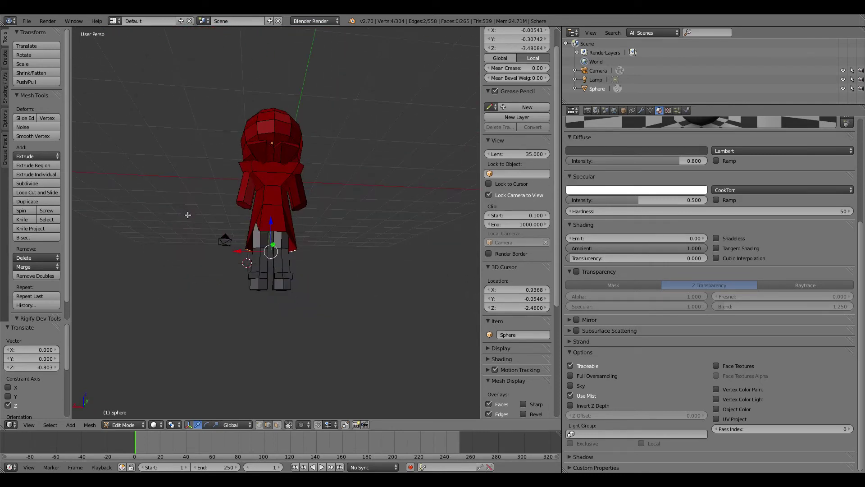
{"action": "key", "text": "ctrl+z"}
- Clear the edge selection and undo the remaining lowering and scaling of the two front cloak flaps
{"action": "scroll", "coordinate": [220, 225], "scroll_direction": "up", "scroll_amount": 5}
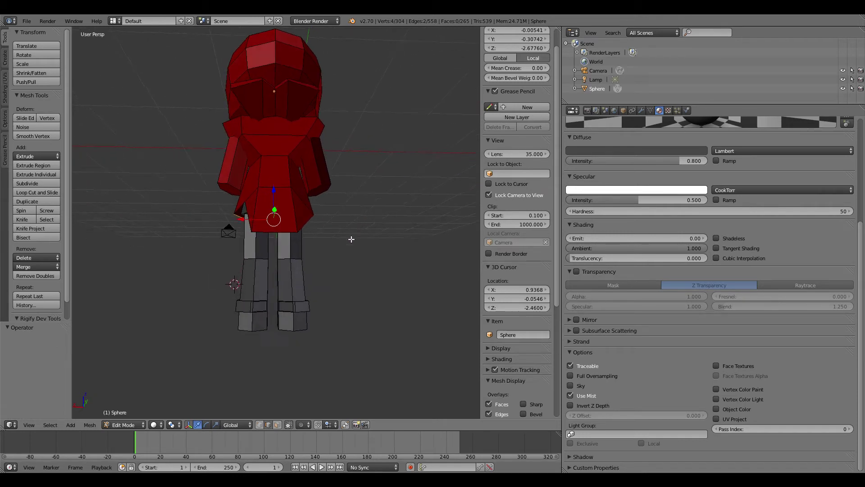
{"action": "scroll", "coordinate": [351, 239], "scroll_direction": "up", "scroll_amount": 2}
{"action": "middle_click_drag", "start_coordinate": [352, 239], "coordinate": [218, 199]}
{"action": "middle_click_drag", "start_coordinate": [247, 164], "coordinate": [230, 179]}
{"action": "right_click", "coordinate": [224, 210], "text": "shift"}
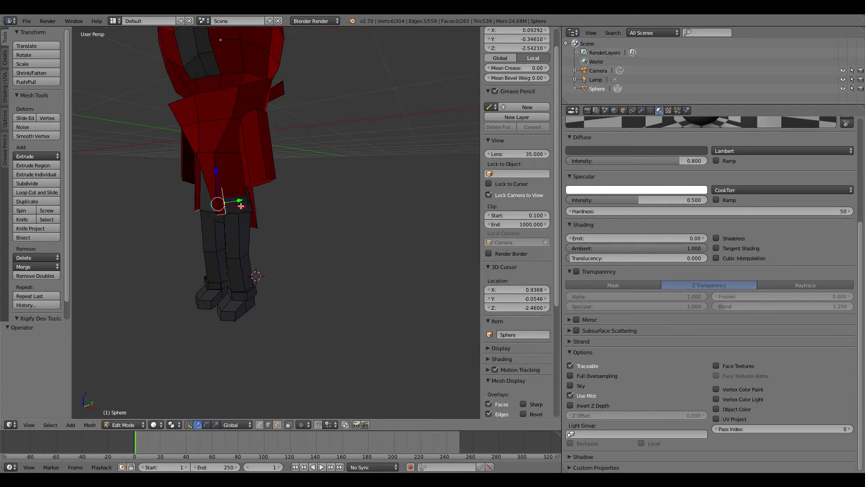
{"action": "key", "text": "a"}
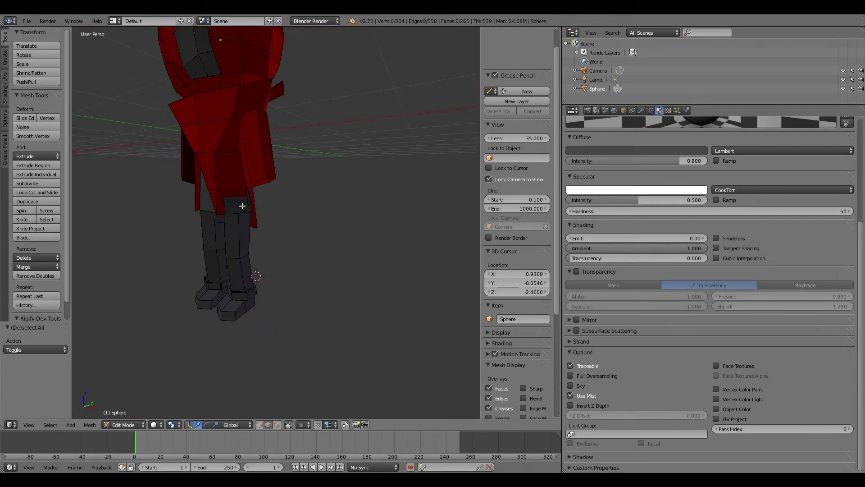
- Select all linked faces of the grey hip piece with face selection and try shifting it about 0.028 along -X in front view
{"action": "middle_click_drag", "start_coordinate": [241, 202], "coordinate": [296, 180]}
{"action": "scroll", "coordinate": [290, 196], "scroll_direction": "up", "scroll_amount": 2}
{"action": "right_click", "coordinate": [292, 188], "text": "alt"}
{"action": "right_click", "coordinate": [268, 187]}
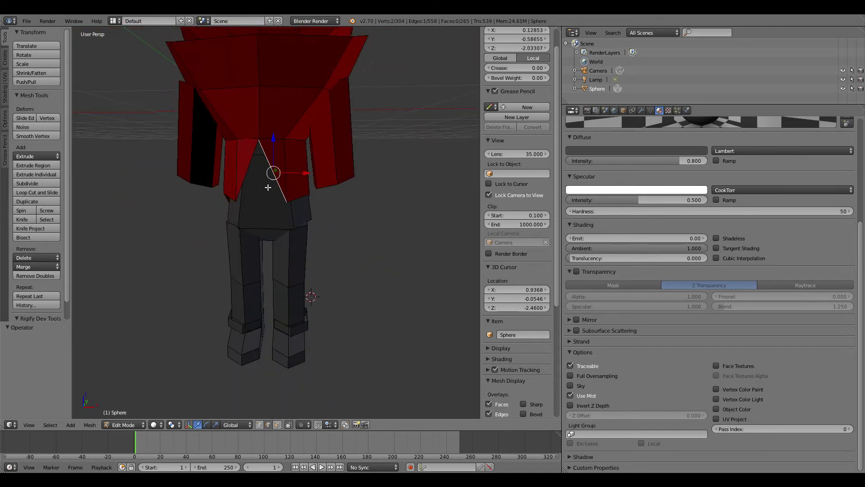
{"action": "left_click", "coordinate": [277, 425]}
{"action": "right_click", "coordinate": [269, 194]}
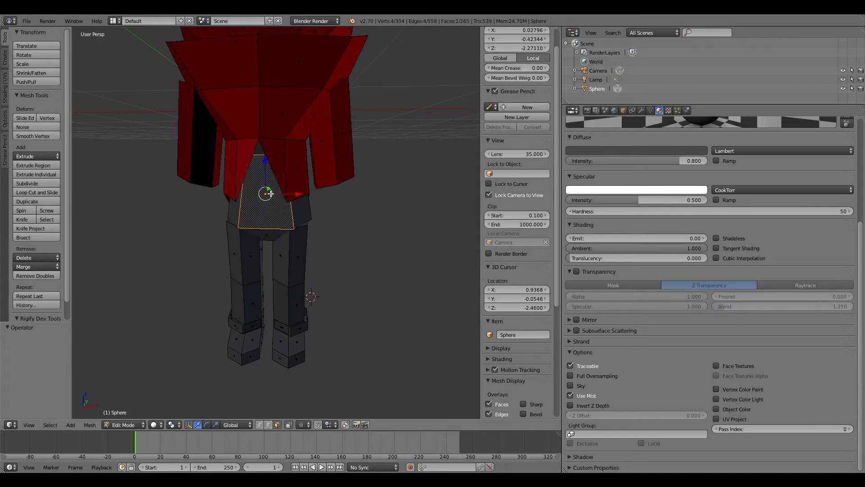
{"action": "key", "text": "ctrl+l"}
{"action": "middle_click_drag", "start_coordinate": [272, 200], "coordinate": [319, 178]}
{"action": "key", "text": "KP_1"}
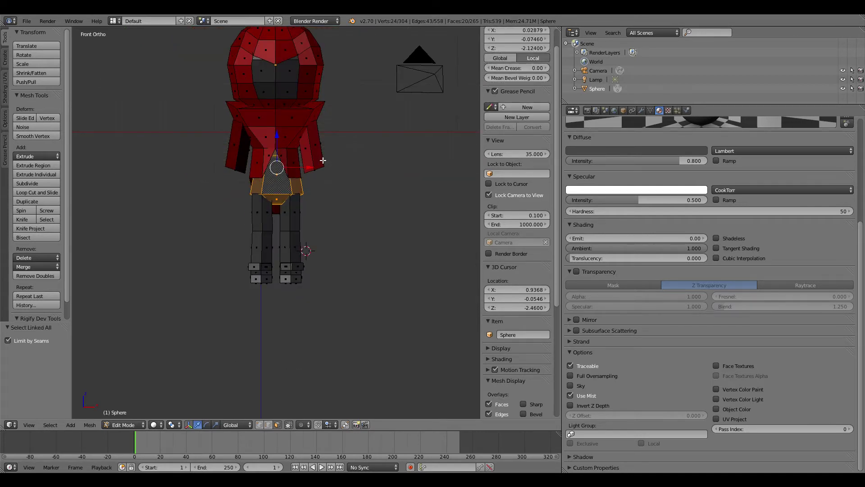
{"action": "left_click_drag", "start_coordinate": [310, 168], "coordinate": [308, 167]}
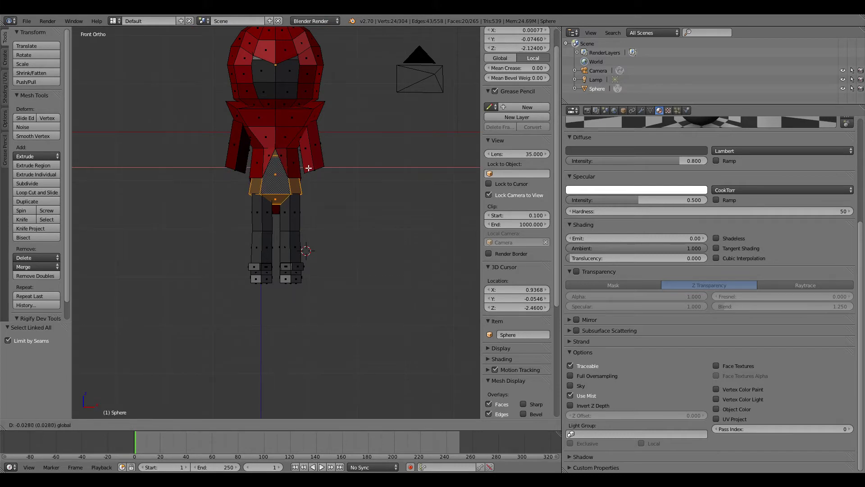
{"action": "left_click", "coordinate": [307, 168]}
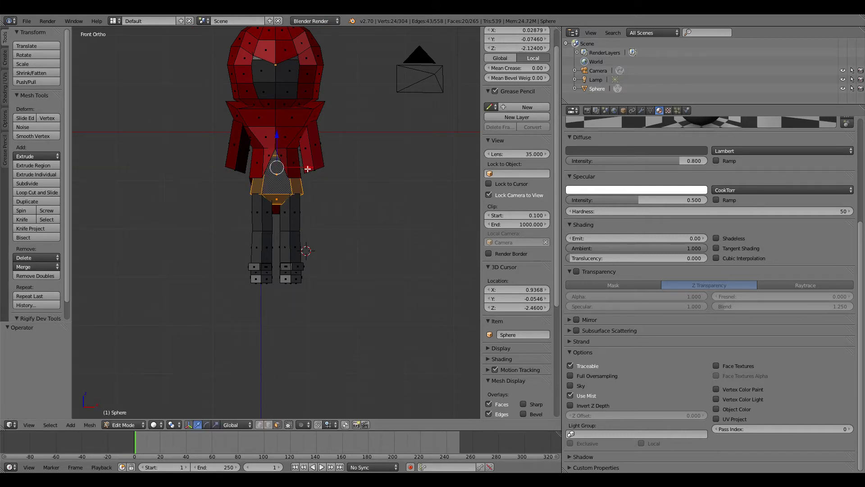
- Select the character's hips, legs and boots with their linked faces and shift them slightly along the X axis
{"action": "right_click", "coordinate": [287, 214], "text": "shift"}
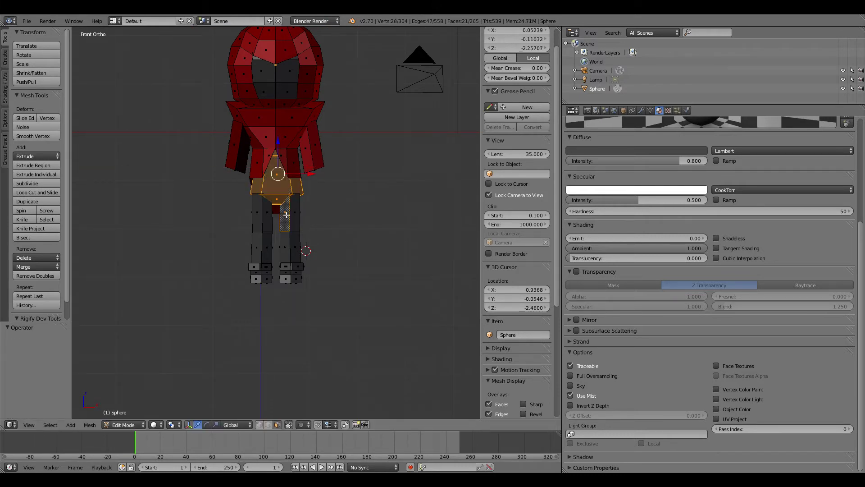
{"action": "right_click", "coordinate": [263, 266], "text": "shift"}
{"action": "key", "text": "ctrl+l"}
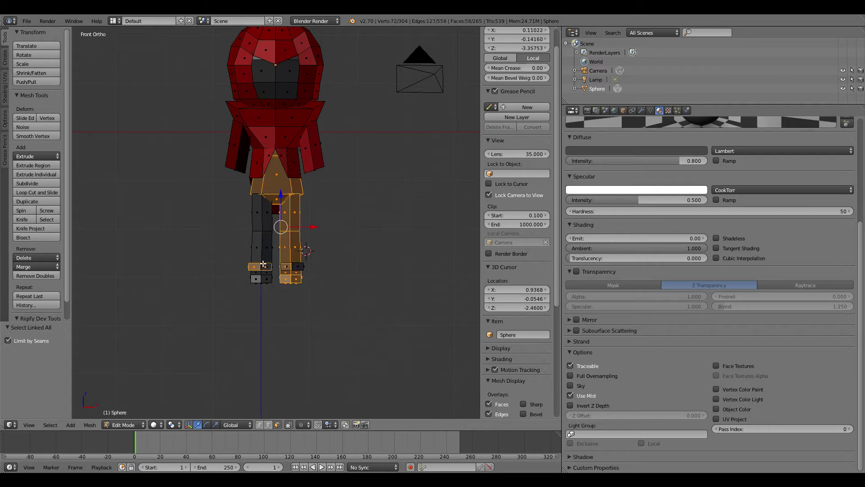
{"action": "right_click", "coordinate": [261, 248], "text": "shift"}
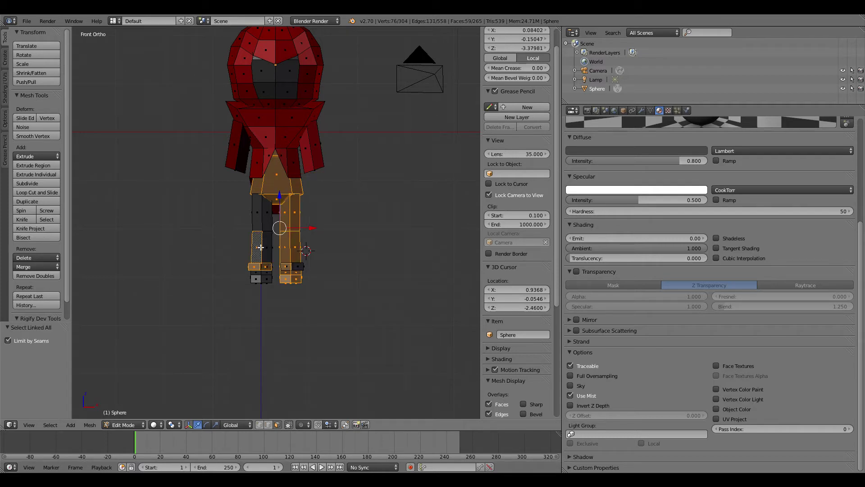
{"action": "key", "text": "ctrl+l"}
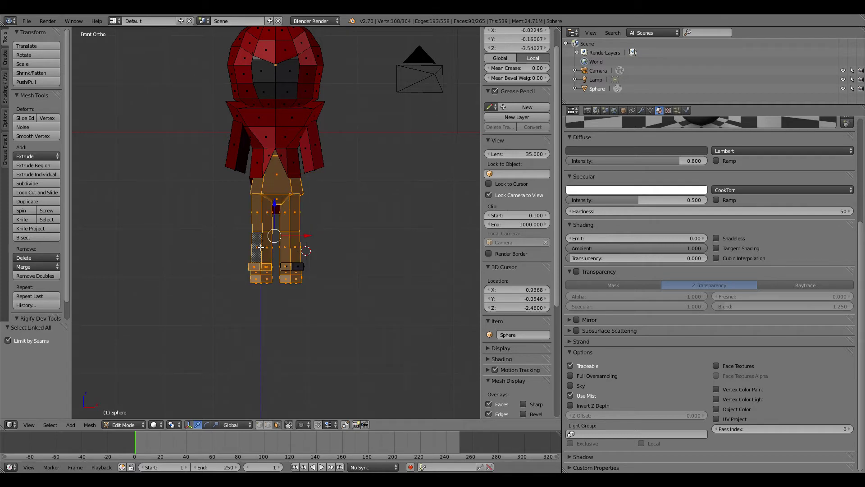
{"action": "left_click_drag", "start_coordinate": [306, 236], "coordinate": [292, 246]}
{"action": "key", "text": "ctrl+z"}
{"action": "right_click", "coordinate": [301, 266], "text": "shift"}
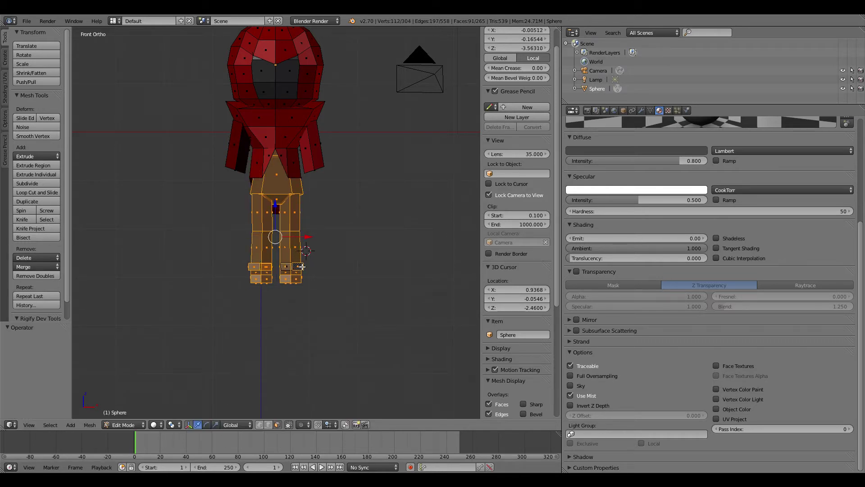
{"action": "key", "text": "ctrl+l"}
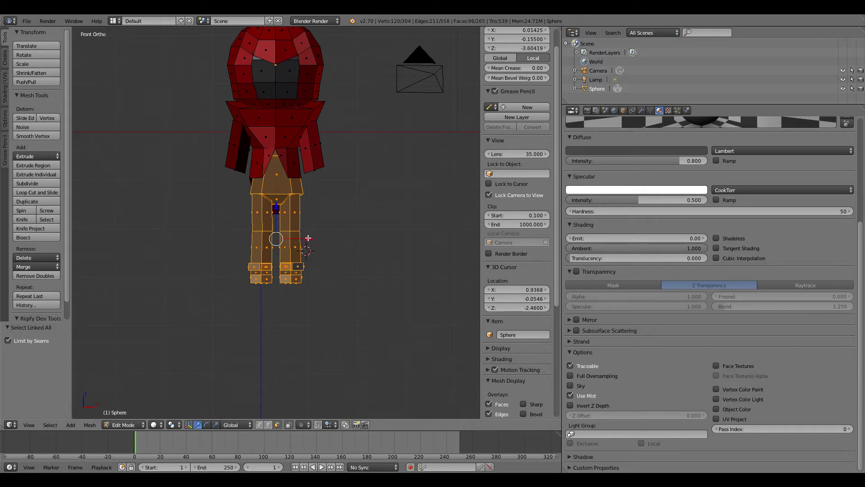
{"action": "left_click_drag", "start_coordinate": [308, 238], "coordinate": [306, 239]}
{"action": "key", "text": "a"}
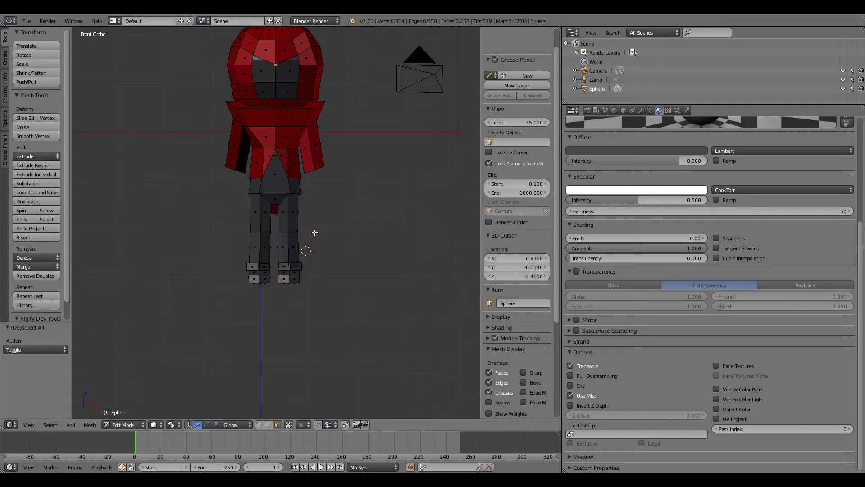
- Select the front waist face and darken the FaceColor material's diffuse colour to black
{"action": "scroll", "coordinate": [342, 208], "scroll_direction": "down", "scroll_amount": 3}
{"action": "scroll", "coordinate": [342, 202], "scroll_direction": "up", "scroll_amount": 8}
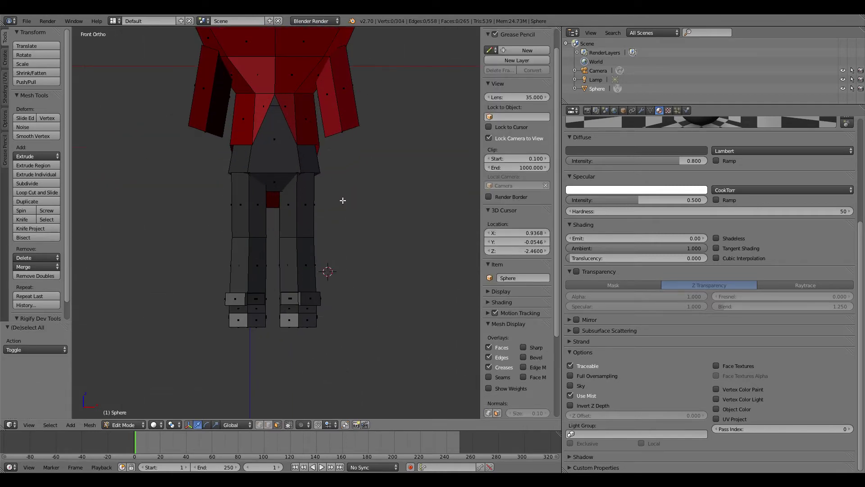
{"action": "middle_click_drag", "start_coordinate": [342, 199], "coordinate": [353, 155]}
{"action": "scroll", "coordinate": [354, 163], "scroll_direction": "down", "scroll_amount": 8}
{"action": "scroll", "coordinate": [360, 154], "scroll_direction": "up", "scroll_amount": 2}
{"action": "right_click", "coordinate": [261, 162]}
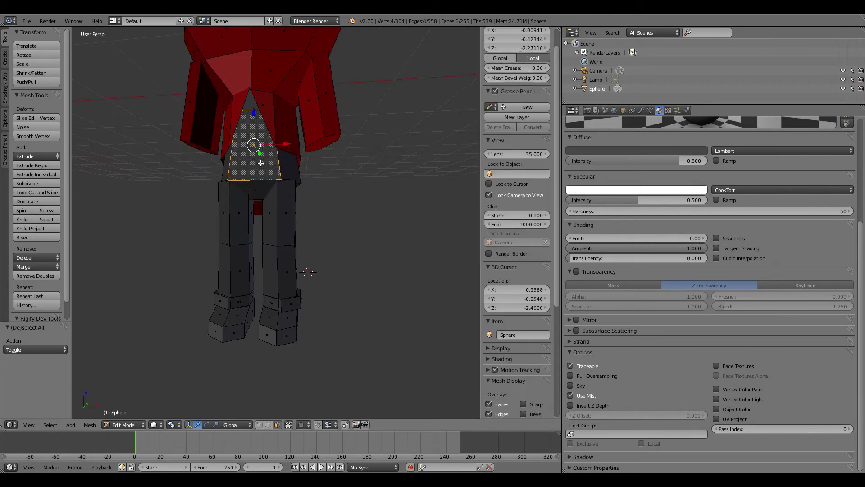
{"action": "scroll", "coordinate": [601, 161], "scroll_direction": "up", "scroll_amount": 4}
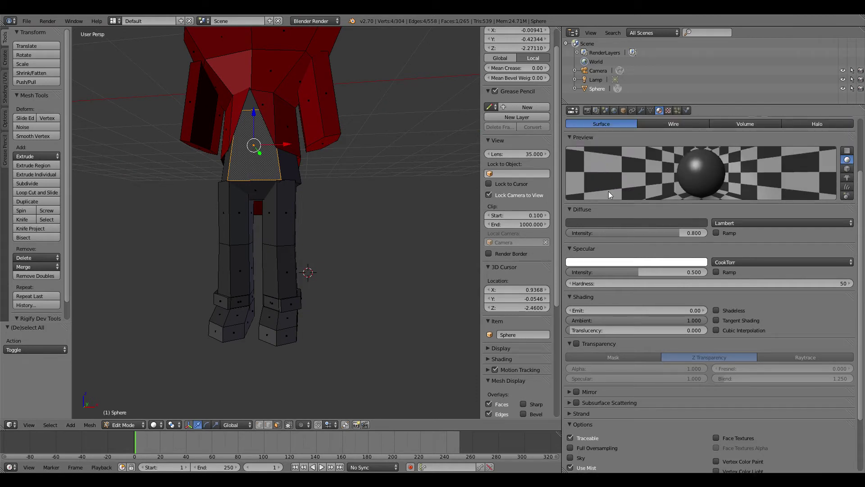
{"action": "left_click", "coordinate": [606, 222]}
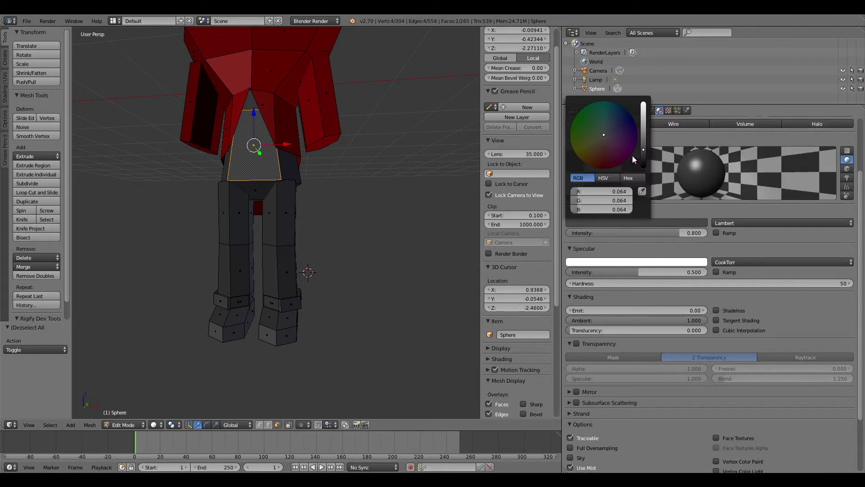
{"action": "left_click_drag", "start_coordinate": [644, 150], "coordinate": [647, 168]}
{"action": "key", "text": "a"}
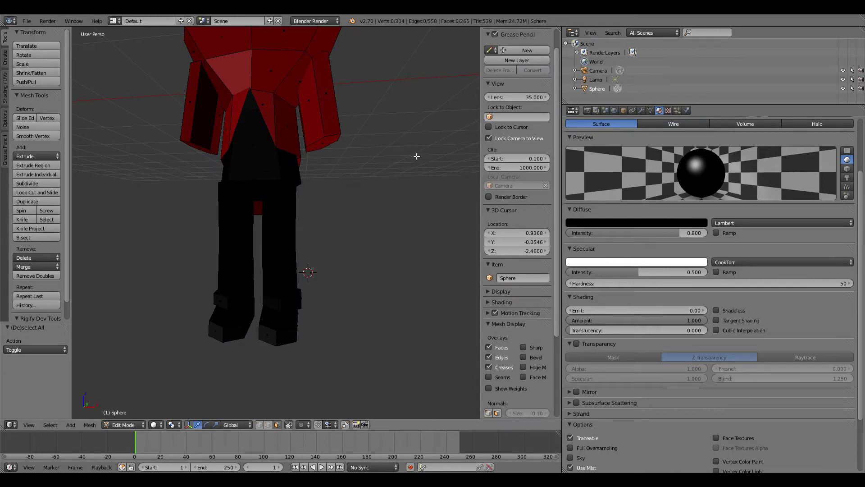
- Select the front face of an ankle cuff and add a third material slot with a new material
{"action": "scroll", "coordinate": [403, 158], "scroll_direction": "up", "scroll_amount": 1}
{"action": "middle_click_drag", "start_coordinate": [402, 157], "coordinate": [407, 210]}
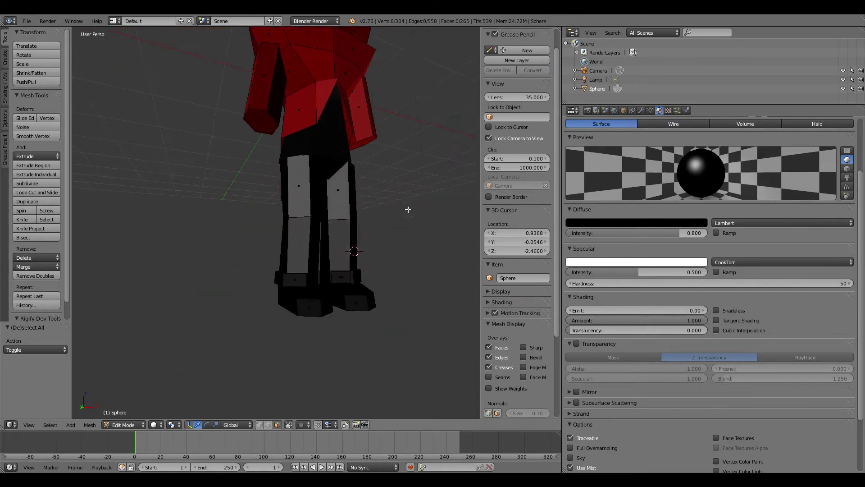
{"action": "right_click", "coordinate": [291, 283]}
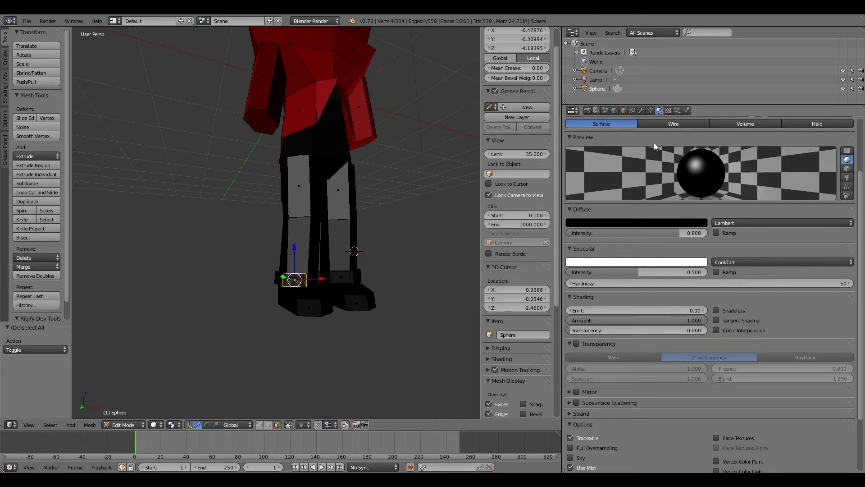
{"action": "scroll", "coordinate": [728, 156], "scroll_direction": "up", "scroll_amount": 4}
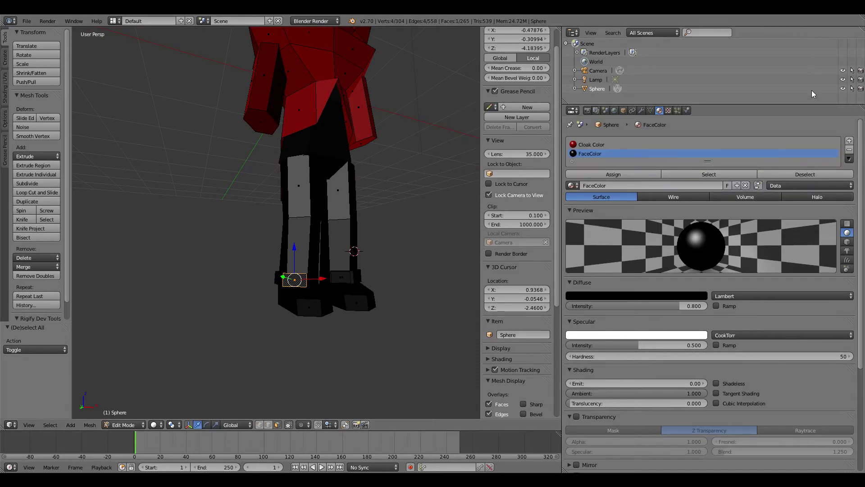
{"action": "left_click", "coordinate": [850, 141]}
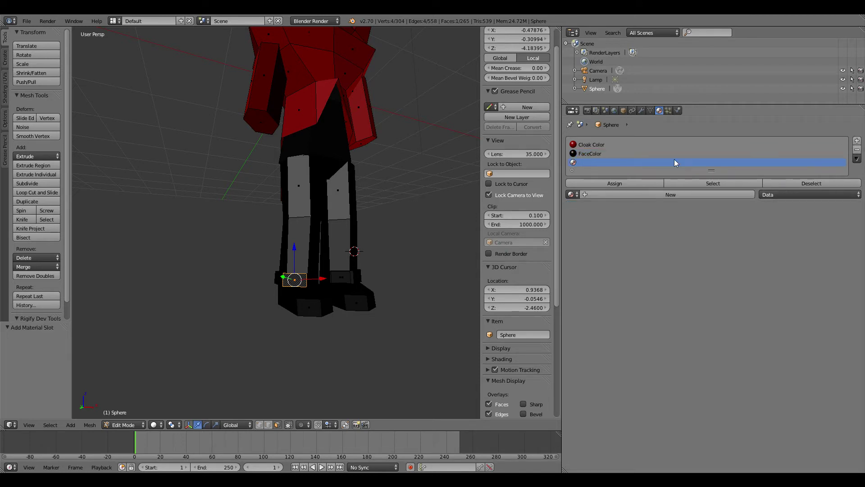
{"action": "left_click", "coordinate": [660, 197]}
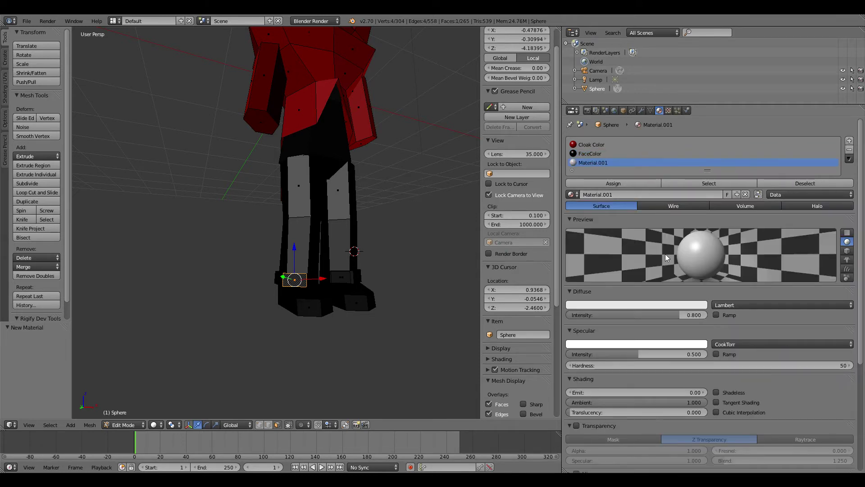
- Give the new material a dark magenta diffuse colour of R 0.202, G 0.000, B 0.035 and name it Boots
{"action": "left_click", "coordinate": [640, 305]}
{"action": "mouse_move", "coordinate": [613, 240]}
{"action": "left_mouse_down"}
{"action": "mouse_move", "coordinate": [595, 244]}
{"action": "mouse_move", "coordinate": [618, 247]}
{"action": "left_mouse_up"}
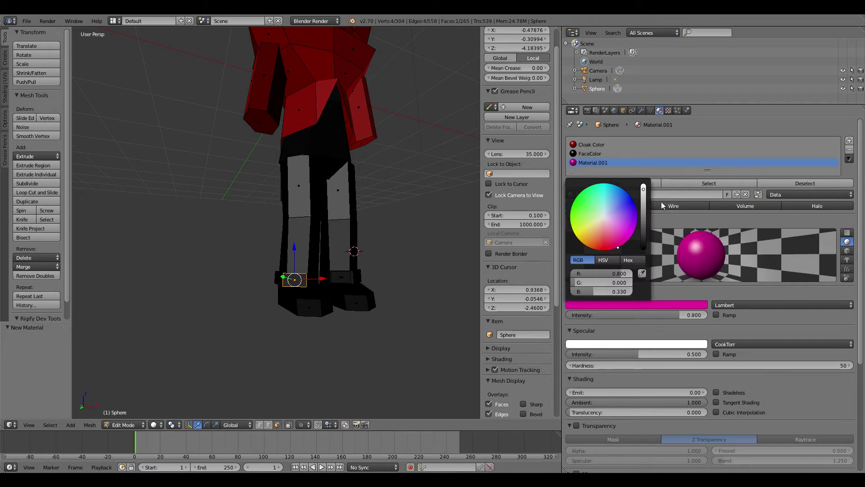
{"action": "mouse_move", "coordinate": [646, 208]}
{"action": "left_mouse_down"}
{"action": "mouse_move", "coordinate": [643, 236]}
{"action": "mouse_move", "coordinate": [643, 204]}
{"action": "mouse_move", "coordinate": [643, 220]}
{"action": "left_mouse_up"}
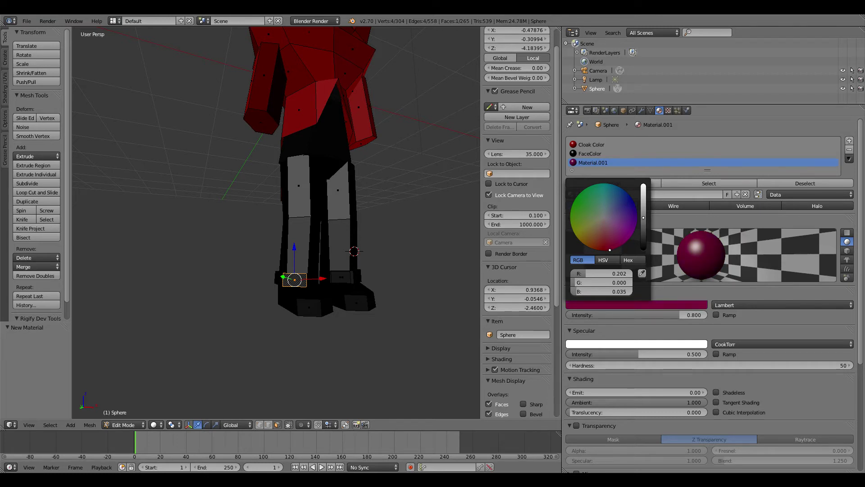
{"action": "left_click", "coordinate": [645, 193]}
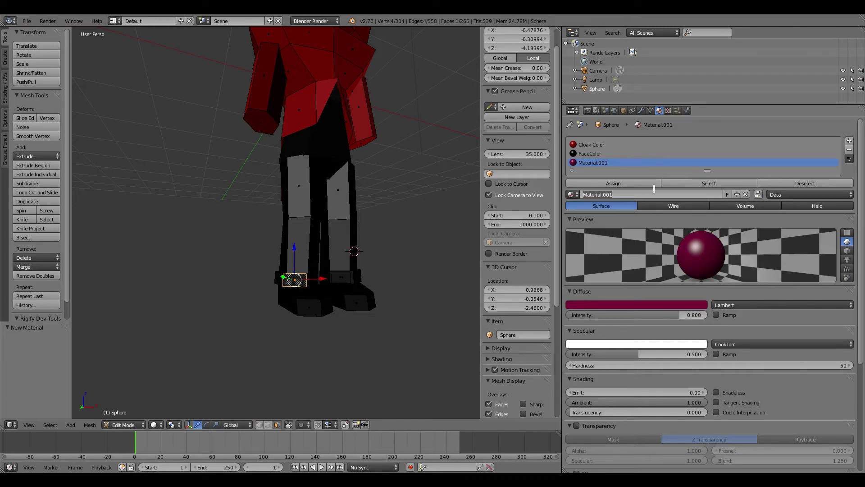
{"action": "type", "text": "Bo"}
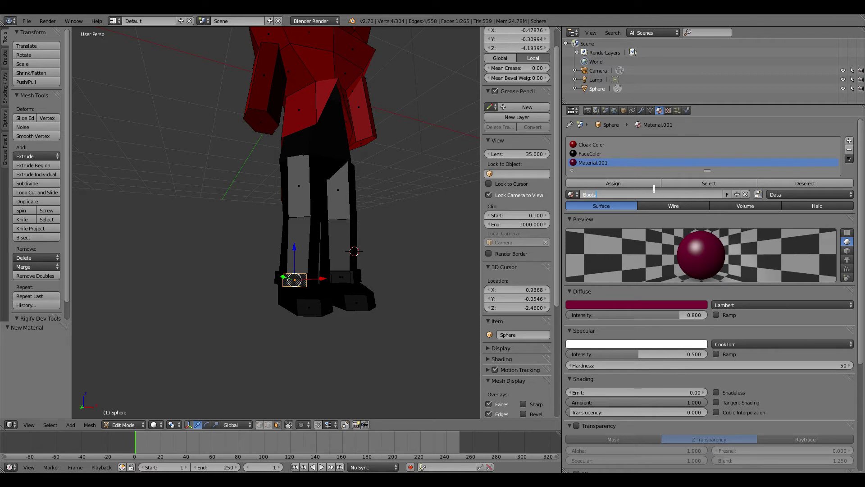
{"action": "type", "text": "ots"}
{"action": "key", "text": "Return"}
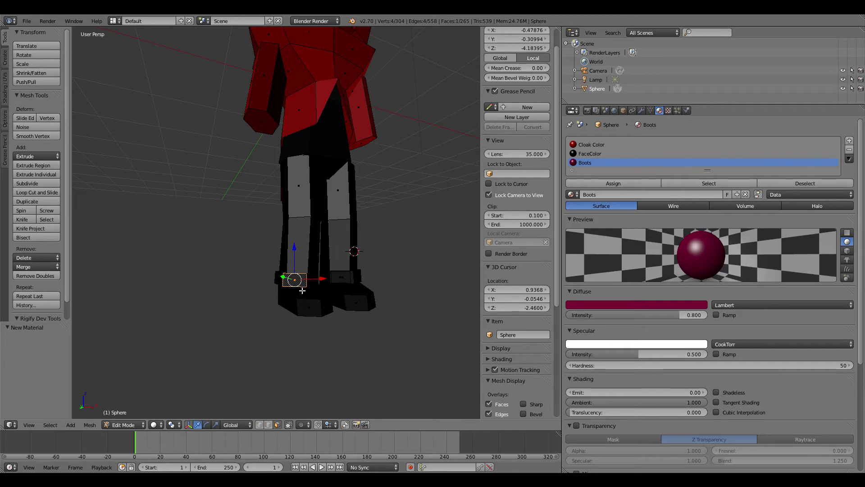
- Select both complete ankle cuffs plus the upper and front toe faces of both boots
{"action": "right_click", "coordinate": [347, 278], "text": "shift"}
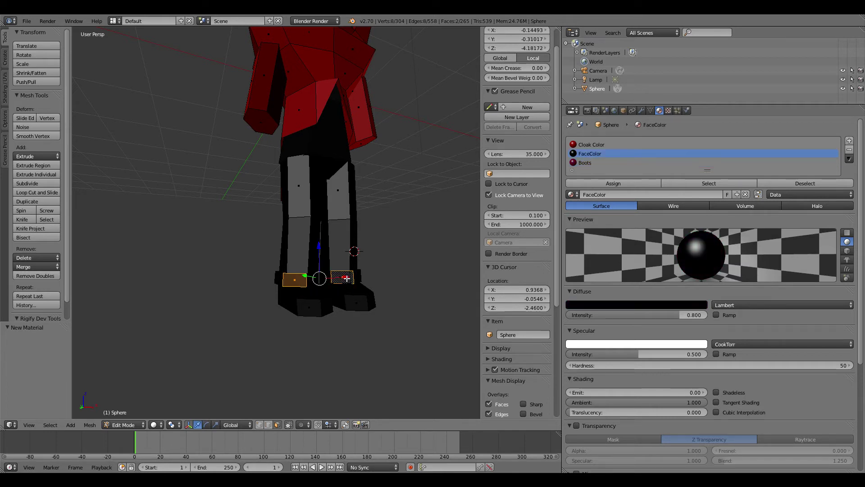
{"action": "key", "text": "ctrl+l"}
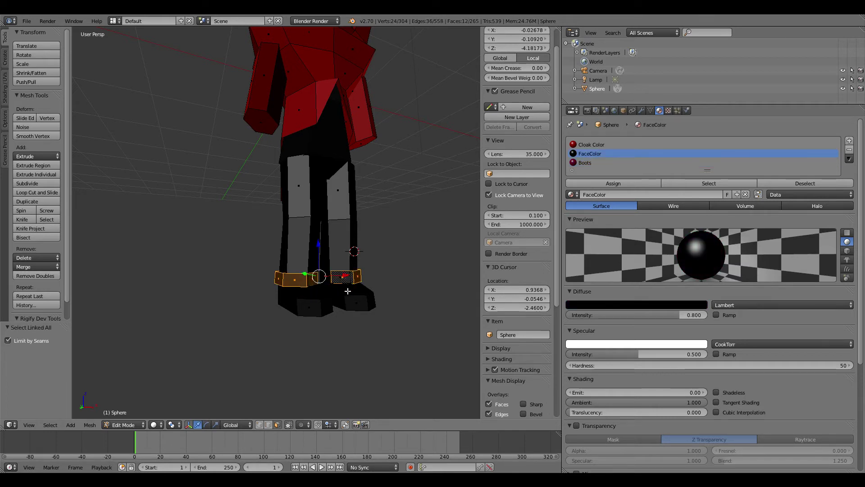
{"action": "right_click", "coordinate": [348, 291], "text": "shift"}
{"action": "right_click", "coordinate": [362, 292], "text": "shift"}
{"action": "right_click", "coordinate": [359, 301], "text": "shift"}
{"action": "right_click", "coordinate": [371, 302], "text": "shift"}
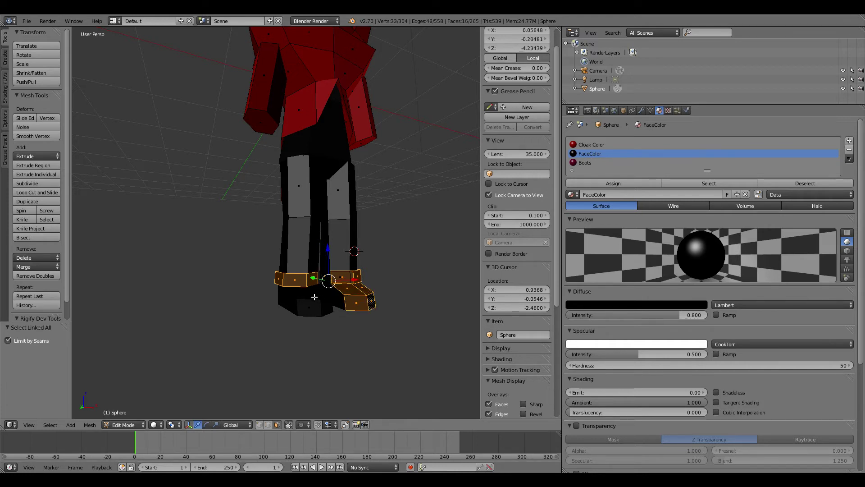
{"action": "right_click", "coordinate": [301, 293], "text": "shift"}
{"action": "right_click", "coordinate": [315, 292], "text": "shift"}
{"action": "right_click", "coordinate": [309, 308], "text": "shift"}
{"action": "right_click", "coordinate": [325, 308], "text": "shift"}
- Extend the selection with the outer side faces of both boots
{"action": "middle_click_drag", "start_coordinate": [389, 294], "coordinate": [305, 278]}
{"action": "right_click", "coordinate": [198, 281], "text": "shift"}
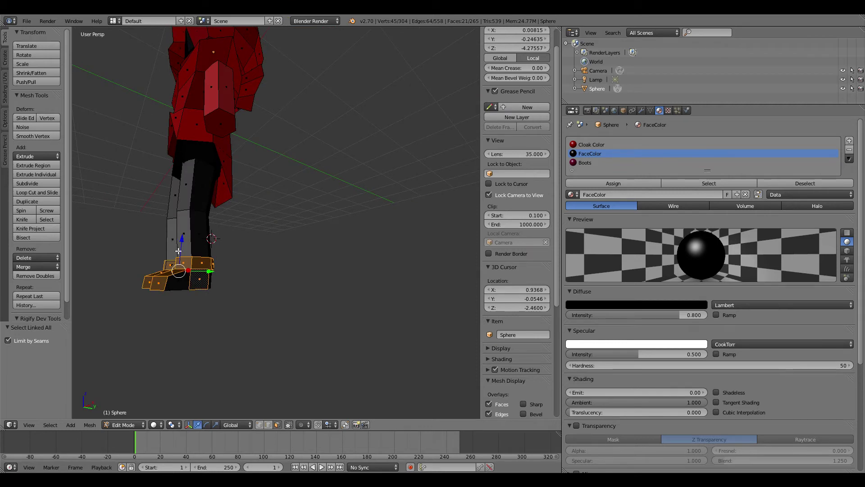
{"action": "right_click", "coordinate": [186, 282], "text": "shift"}
{"action": "middle_click_drag", "start_coordinate": [160, 252], "coordinate": [282, 256]}
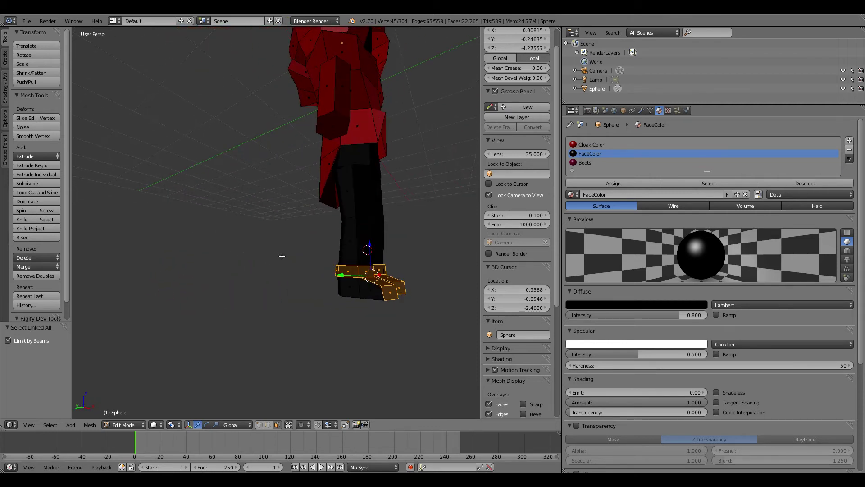
{"action": "right_click", "coordinate": [348, 284], "text": "shift"}
{"action": "right_click", "coordinate": [356, 289], "text": "shift"}
{"action": "middle_click_drag", "start_coordinate": [356, 284], "coordinate": [451, 270]}
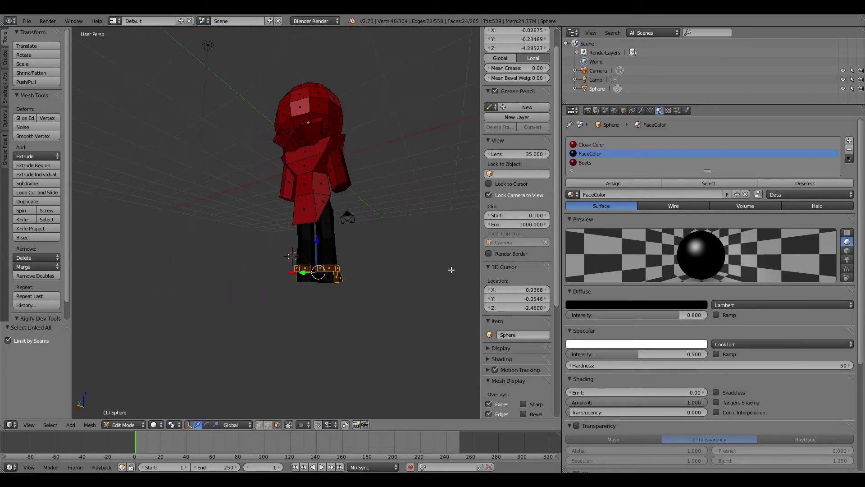
- Extend the selection with the heel faces and remaining rear side faces of both boots
{"action": "right_click", "coordinate": [327, 276], "text": "shift"}
{"action": "right_click", "coordinate": [313, 276], "text": "shift"}
{"action": "right_click", "coordinate": [306, 277], "text": "shift"}
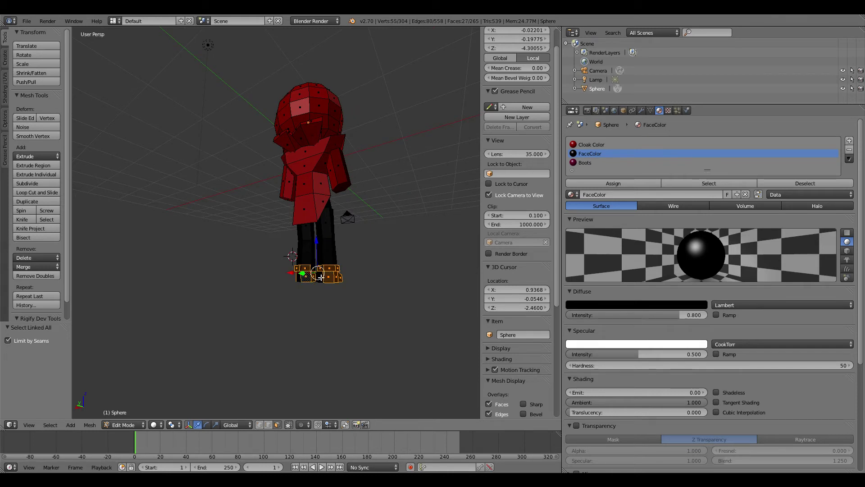
{"action": "right_click", "coordinate": [301, 277], "text": "shift"}
{"action": "middle_click_drag", "start_coordinate": [311, 277], "coordinate": [350, 277]}
{"action": "scroll", "coordinate": [329, 296], "scroll_direction": "up", "scroll_amount": 3}
{"action": "right_click", "coordinate": [288, 315], "text": "shift"}
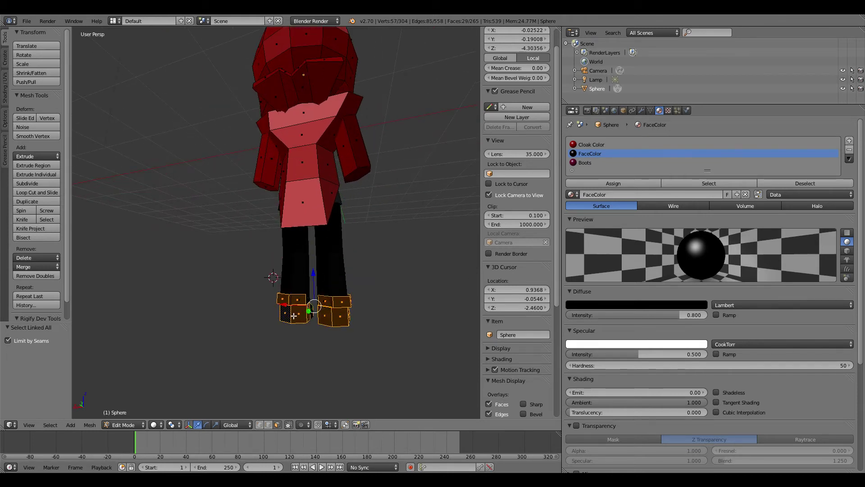
{"action": "middle_click_drag", "start_coordinate": [342, 315], "coordinate": [431, 316]}
{"action": "right_click", "coordinate": [373, 328], "text": "shift"}
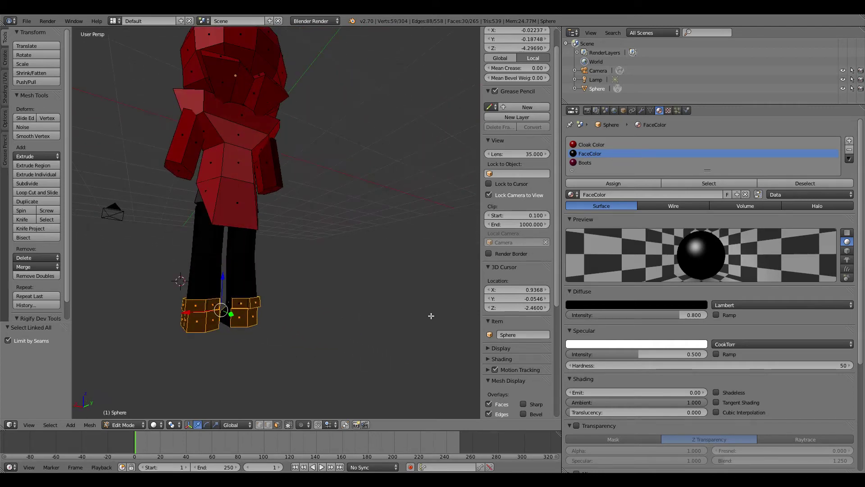
{"action": "right_click", "coordinate": [229, 308], "text": "shift"}
- Add the remaining inner and sole faces of both boots to the selection and assign the FaceColor material to it
{"action": "middle_click_drag", "start_coordinate": [230, 308], "coordinate": [219, 363]}
{"action": "right_click", "coordinate": [198, 374], "text": "shift"}
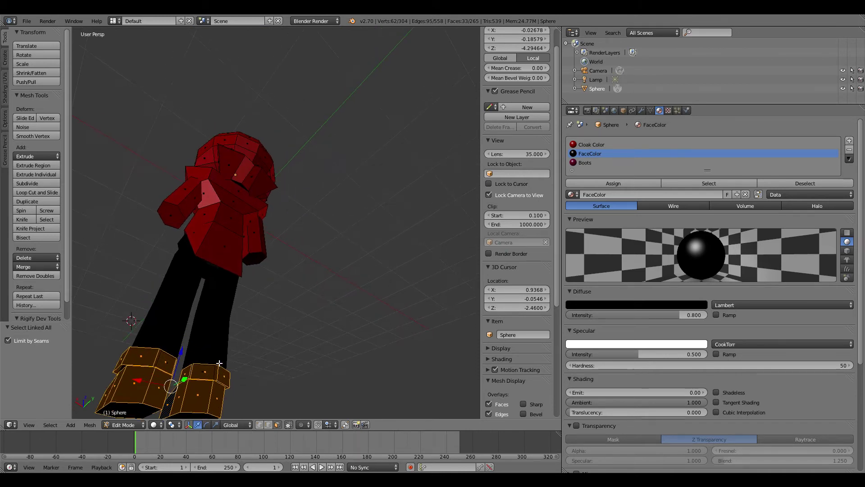
{"action": "right_click", "coordinate": [144, 408], "text": "shift"}
{"action": "right_click", "coordinate": [181, 414], "text": "shift"}
{"action": "middle_click_drag", "start_coordinate": [181, 414], "coordinate": [175, 382]}
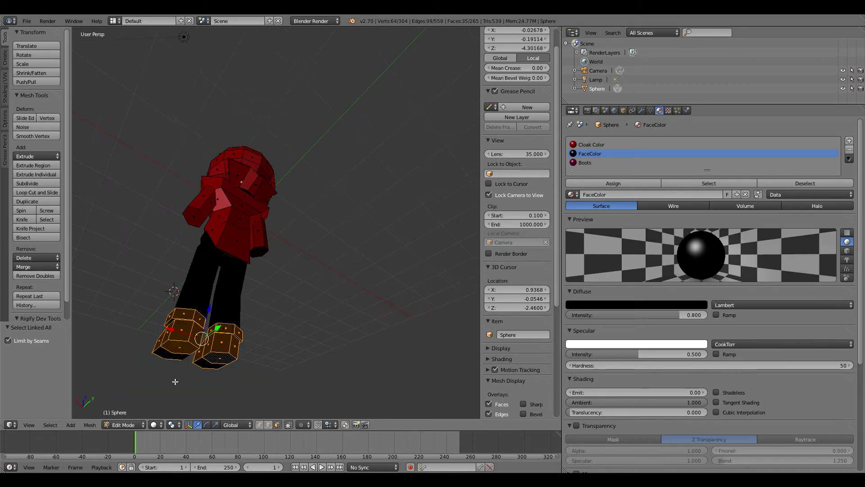
{"action": "right_click", "coordinate": [175, 355], "text": "shift"}
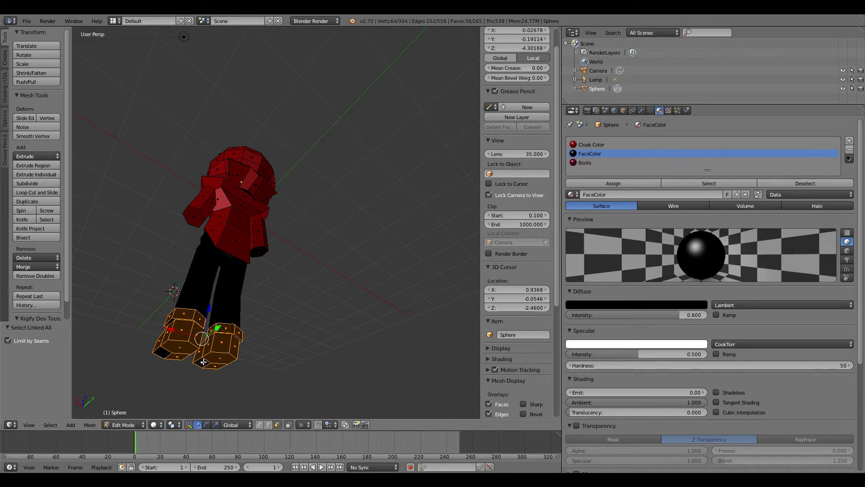
{"action": "right_click", "coordinate": [165, 354], "text": "shift"}
{"action": "middle_click_drag", "start_coordinate": [165, 353], "coordinate": [434, 238]}
{"action": "left_click", "coordinate": [599, 180]}
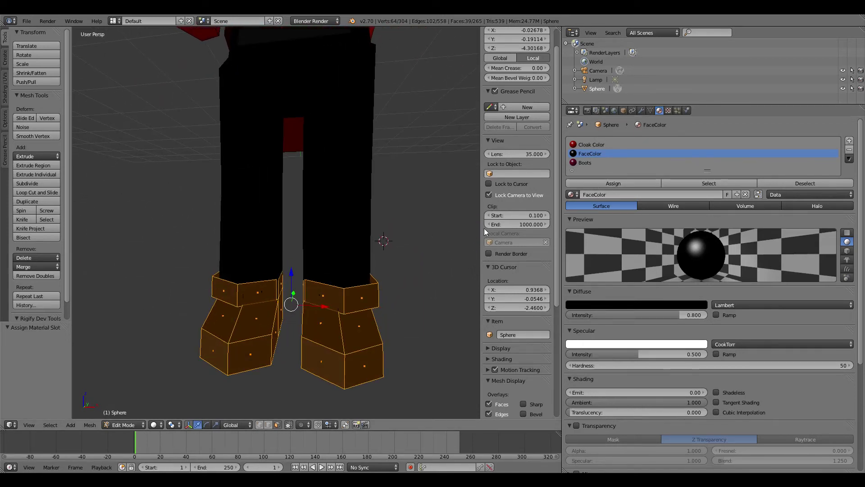
- Assign the Boots material to all selected faces of both boots and their ankle cuffs, and clear the selection
{"action": "key", "text": "a"}
{"action": "middle_click_drag", "start_coordinate": [353, 290], "coordinate": [386, 269]}
{"action": "key", "text": "ctrl+z"}
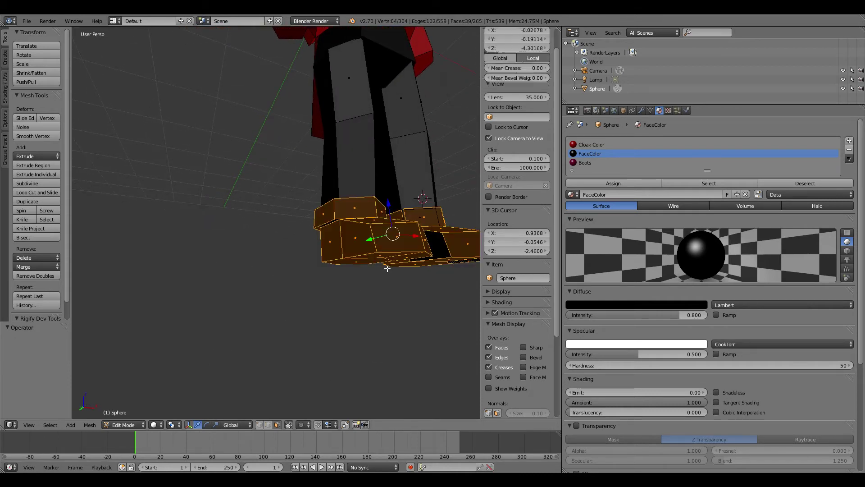
{"action": "left_click", "coordinate": [586, 162]}
{"action": "left_click", "coordinate": [596, 181]}
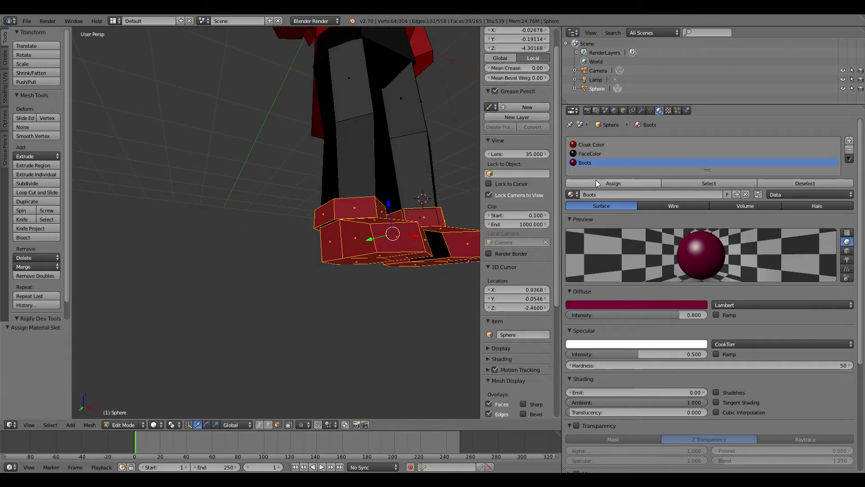
{"action": "left_click", "coordinate": [498, 140]}
{"action": "key", "text": "a"}
- In edge selection mode, select the bottom hem edges of the cloak's front side panels on both sides of the body
{"action": "middle_click_drag", "start_coordinate": [429, 191], "coordinate": [390, 195]}
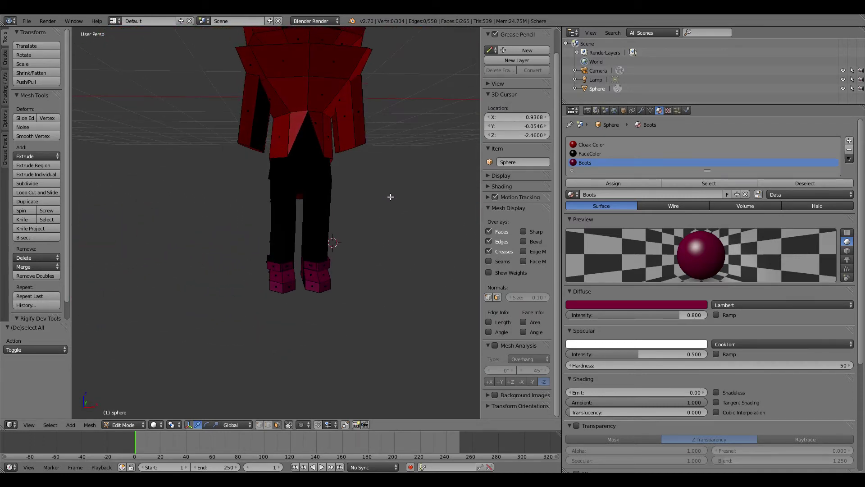
{"action": "scroll", "coordinate": [337, 212], "scroll_direction": "up", "scroll_amount": 2}
{"action": "scroll", "coordinate": [339, 211], "scroll_direction": "down", "scroll_amount": 4}
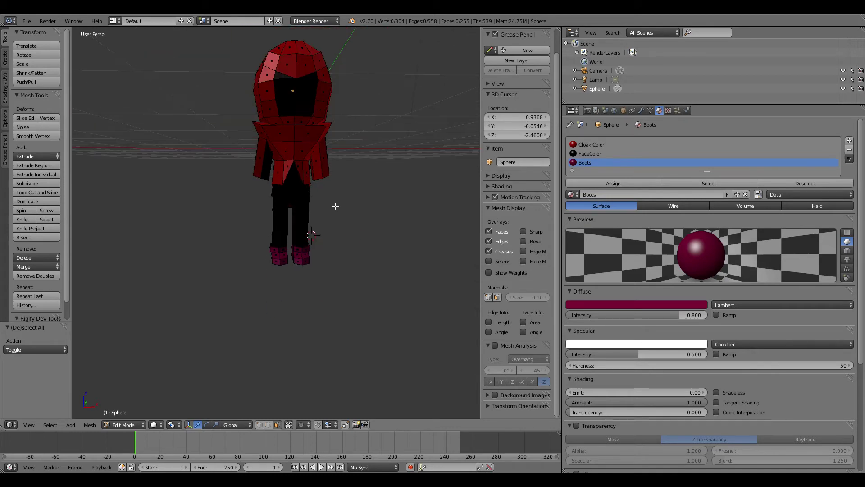
{"action": "scroll", "coordinate": [310, 191], "scroll_direction": "up", "scroll_amount": 4}
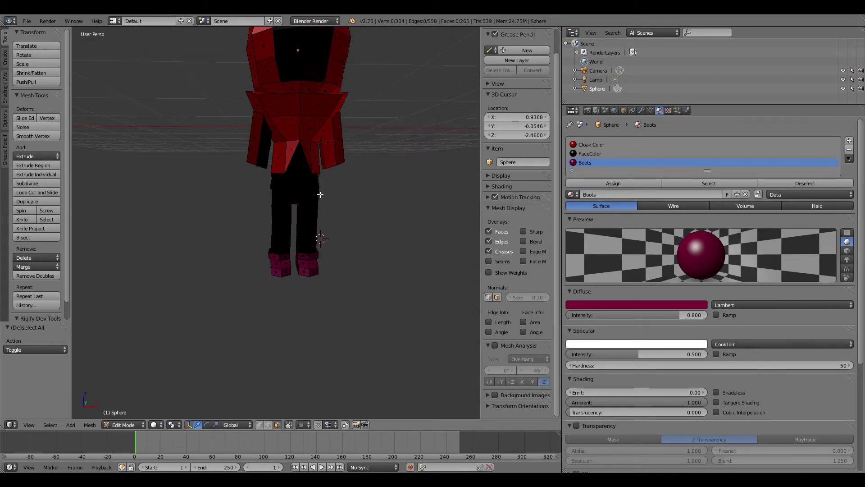
{"action": "scroll", "coordinate": [356, 204], "scroll_direction": "down", "scroll_amount": 4}
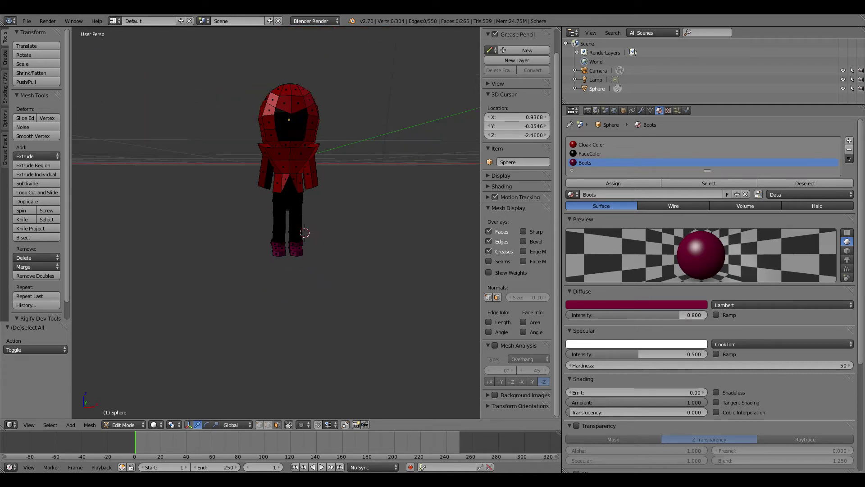
{"action": "scroll", "coordinate": [329, 184], "scroll_direction": "up", "scroll_amount": 3}
{"action": "middle_click_drag", "start_coordinate": [373, 214], "coordinate": [213, 151]}
{"action": "right_click", "coordinate": [213, 139]}
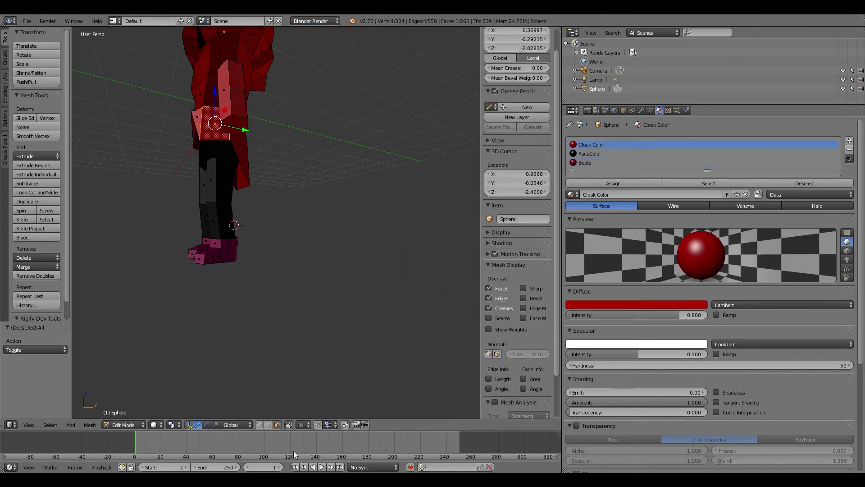
{"action": "right_click", "coordinate": [214, 140]}
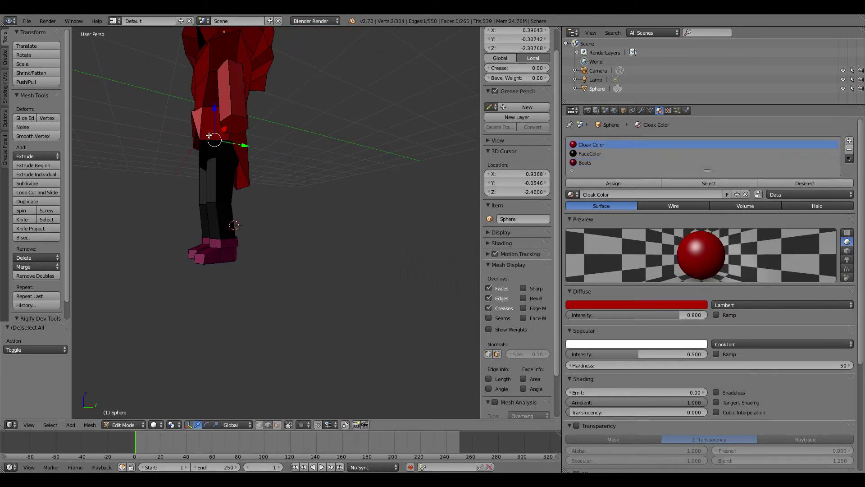
{"action": "middle_click_drag", "start_coordinate": [214, 139], "coordinate": [336, 147]}
{"action": "right_click", "coordinate": [338, 150], "text": "shift"}
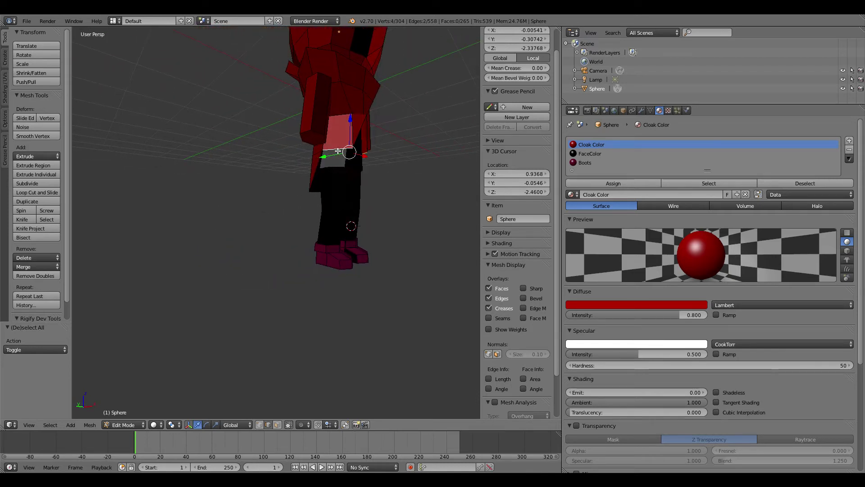
- Lower the two selected cloak hem edges by 0.46 along Z, scale them up to flare the hem, and clear the selection
{"action": "left_click_drag", "start_coordinate": [345, 129], "coordinate": [365, 151]}
{"action": "key", "text": "s"}
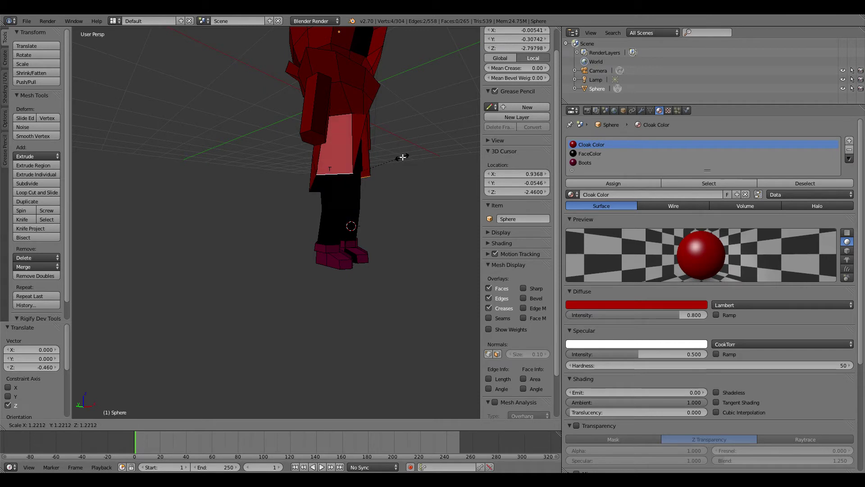
{"action": "left_click", "coordinate": [410, 154]}
{"action": "middle_click_drag", "start_coordinate": [410, 154], "coordinate": [332, 178]}
{"action": "key", "text": "a"}
- Examine the lengthened cloak and the character's overall proportions from the front at close and distant range
{"action": "scroll", "coordinate": [328, 131], "scroll_direction": "down", "scroll_amount": 3}
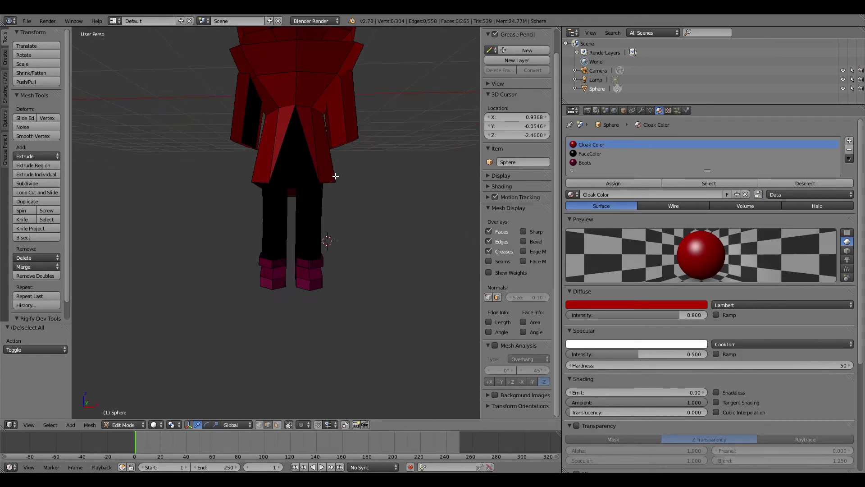
{"action": "scroll", "coordinate": [334, 174], "scroll_direction": "down", "scroll_amount": 3}
{"action": "mouse_move", "coordinate": [377, 160]}
{"action": "middle_mouse_down"}
{"action": "mouse_move", "coordinate": [305, 176]}
{"action": "mouse_move", "coordinate": [375, 149]}
{"action": "mouse_move", "coordinate": [363, 147]}
{"action": "mouse_move", "coordinate": [380, 162]}
{"action": "mouse_move", "coordinate": [340, 158]}
{"action": "mouse_move", "coordinate": [377, 168]}
{"action": "mouse_move", "coordinate": [379, 155]}
{"action": "middle_mouse_up"}
{"action": "scroll", "coordinate": [379, 154], "scroll_direction": "up", "scroll_amount": 3}
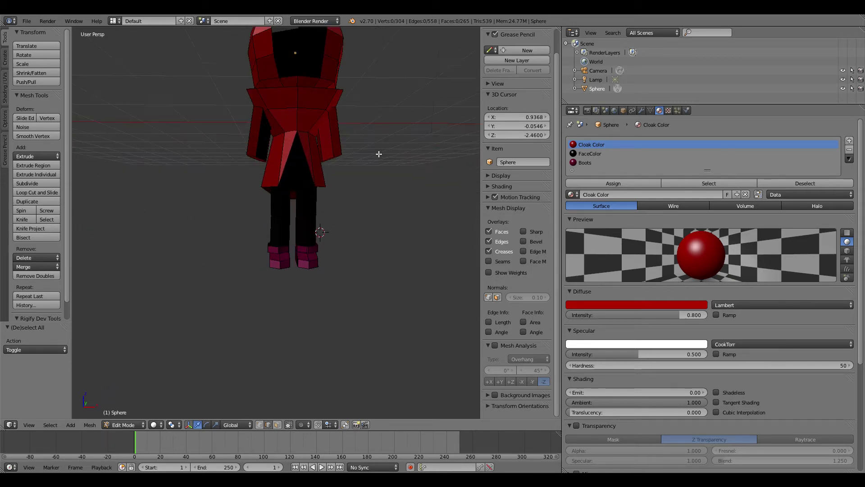
{"action": "scroll", "coordinate": [379, 155], "scroll_direction": "down", "scroll_amount": 2}
{"action": "scroll", "coordinate": [355, 128], "scroll_direction": "up", "scroll_amount": 3}
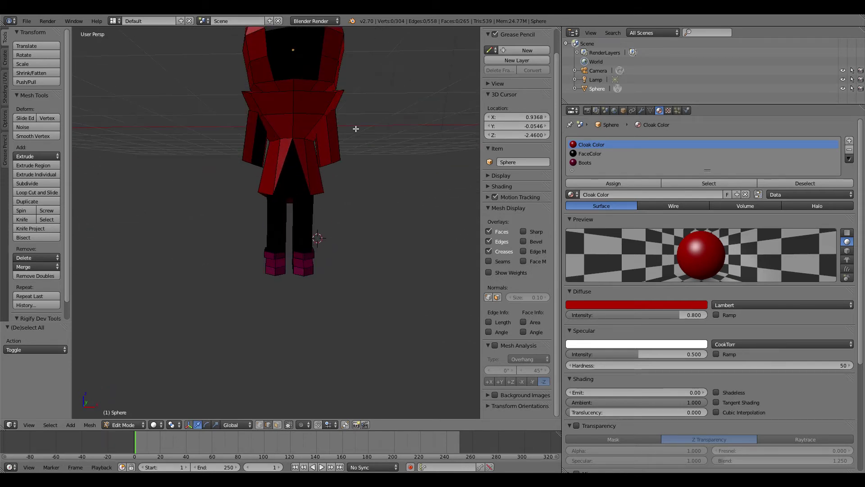
{"action": "middle_click_drag", "start_coordinate": [355, 127], "coordinate": [396, 97]}
{"action": "scroll", "coordinate": [369, 120], "scroll_direction": "down", "scroll_amount": 2}
{"action": "scroll", "coordinate": [405, 108], "scroll_direction": "down", "scroll_amount": 3}
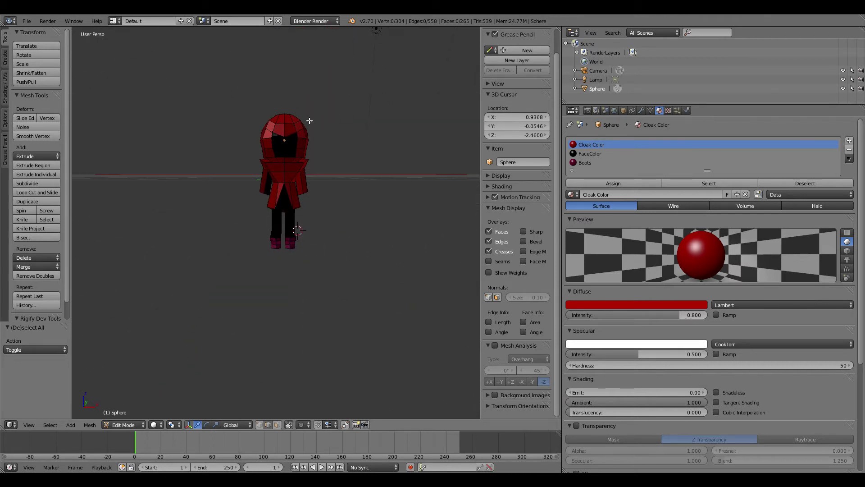
- Box-select the hooded head in wireframe display, scale it down slightly, clear the selection, and restore solid display
{"action": "key", "text": "b"}
{"action": "key", "text": "Escape"}
{"action": "key", "text": "z"}
{"action": "key", "text": "b"}
{"action": "left_click_drag", "start_coordinate": [247, 103], "coordinate": [353, 155]}
{"action": "key", "text": "s"}
{"action": "left_click", "coordinate": [345, 153]}
{"action": "key", "text": "a"}
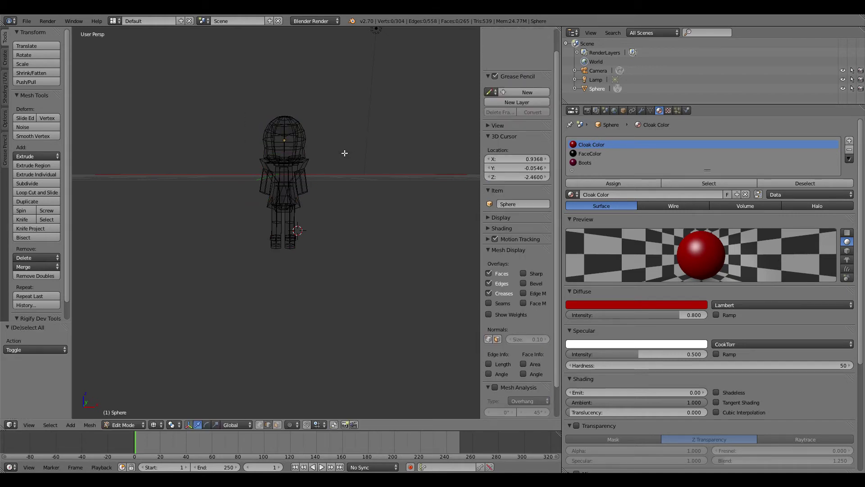
{"action": "key", "text": "z"}
- Box-select the upper part of the hooded head in wireframe display, move it down slightly along Z, and restore solid display
{"action": "scroll", "coordinate": [345, 151], "scroll_direction": "up", "scroll_amount": 3}
{"action": "scroll", "coordinate": [345, 149], "scroll_direction": "down", "scroll_amount": 4}
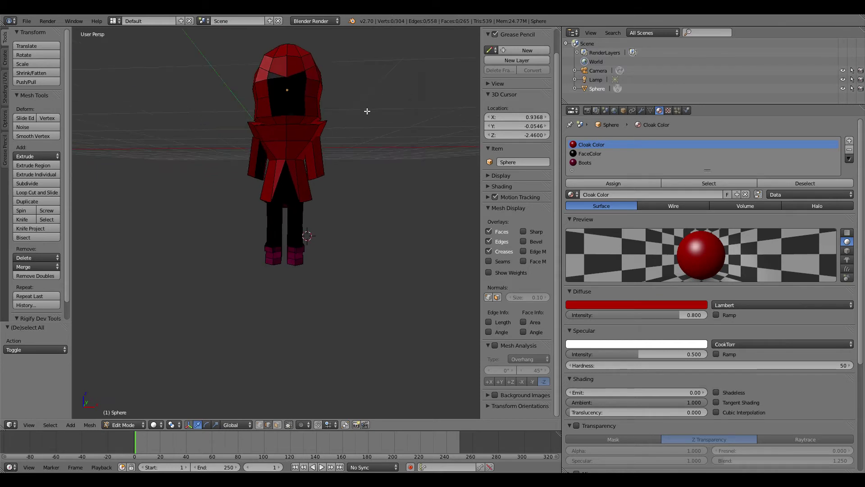
{"action": "key", "text": "a"}
{"action": "key", "text": "z"}
{"action": "key", "text": "z"}
{"action": "key", "text": "b"}
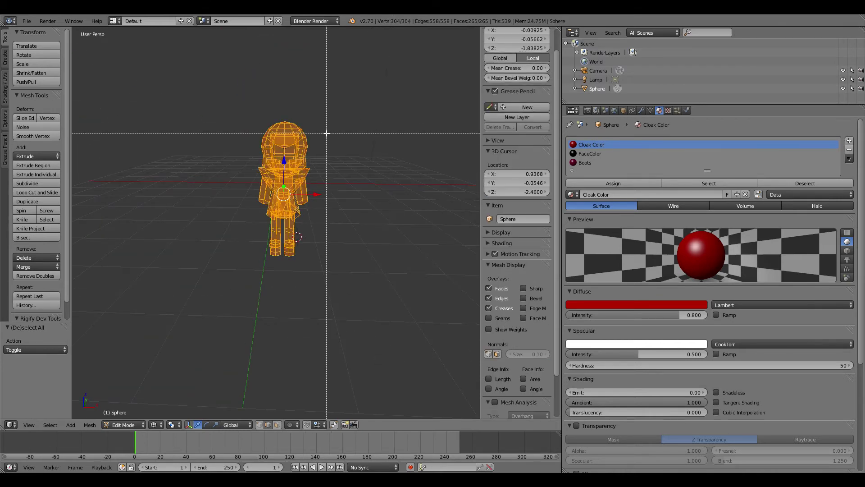
{"action": "left_click_drag", "start_coordinate": [247, 114], "coordinate": [351, 157]}
{"action": "key", "text": "a"}
{"action": "key", "text": "b"}
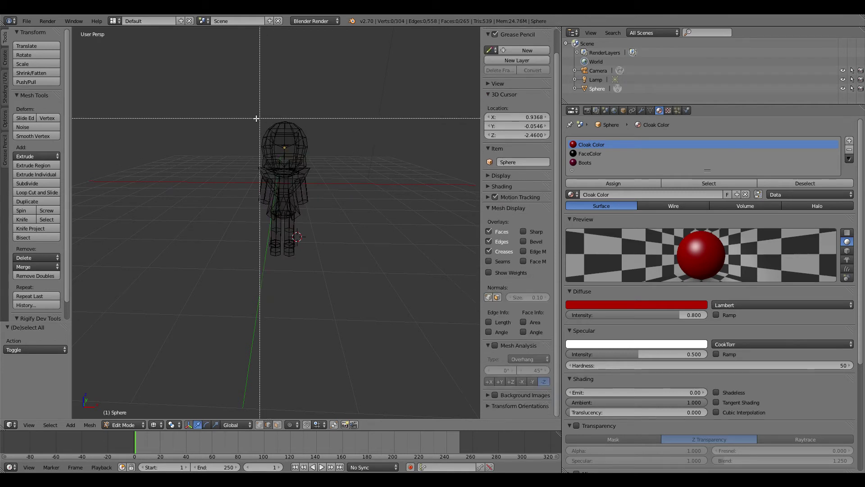
{"action": "left_click_drag", "start_coordinate": [251, 119], "coordinate": [346, 149]}
{"action": "left_click_drag", "start_coordinate": [284, 96], "coordinate": [282, 104]}
{"action": "key", "text": "z"}
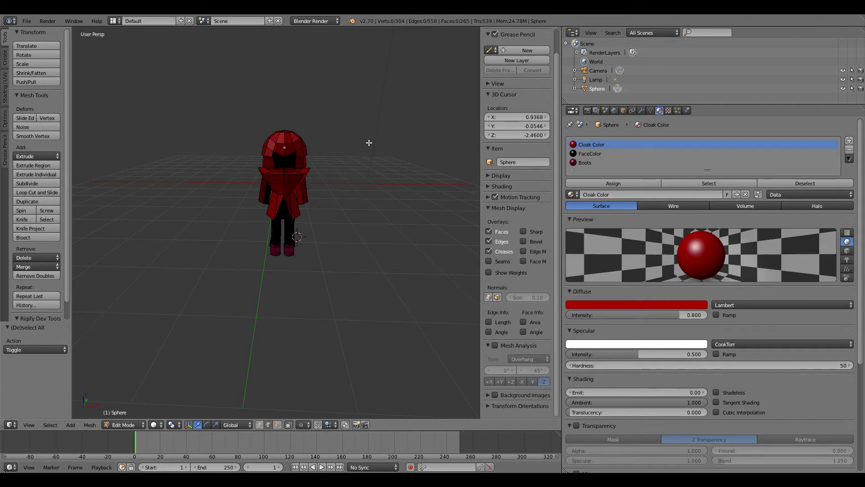
- Examine the reshaped character from the side and front, checking the cloak, legs and boots
{"action": "scroll", "coordinate": [369, 126], "scroll_direction": "up", "scroll_amount": 3}
{"action": "middle_click_drag", "start_coordinate": [345, 134], "coordinate": [301, 106]}
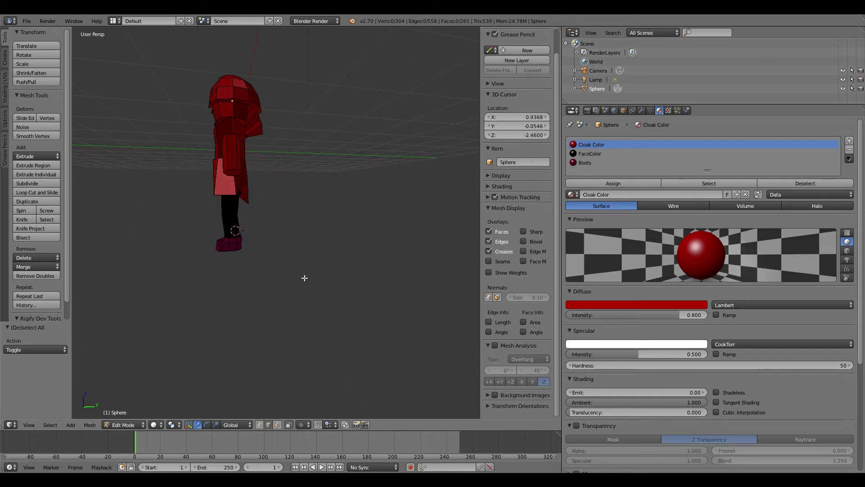
{"action": "scroll", "coordinate": [304, 278], "scroll_direction": "up", "scroll_amount": 4}
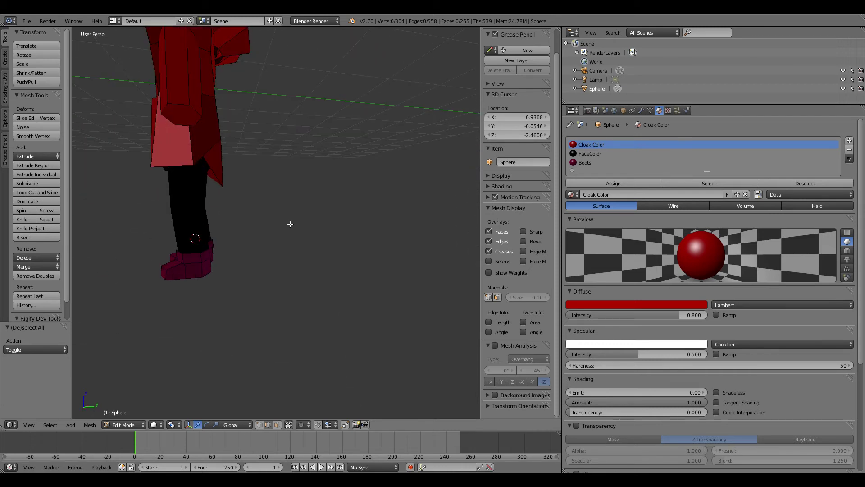
{"action": "mouse_move", "coordinate": [275, 208]}
{"action": "middle_mouse_down"}
{"action": "mouse_move", "coordinate": [366, 208]}
{"action": "mouse_move", "coordinate": [347, 148]}
{"action": "mouse_move", "coordinate": [382, 160]}
{"action": "mouse_move", "coordinate": [352, 191]}
{"action": "mouse_move", "coordinate": [360, 192]}
{"action": "middle_mouse_up"}
{"action": "key", "text": "z"}
{"action": "key", "text": "z"}
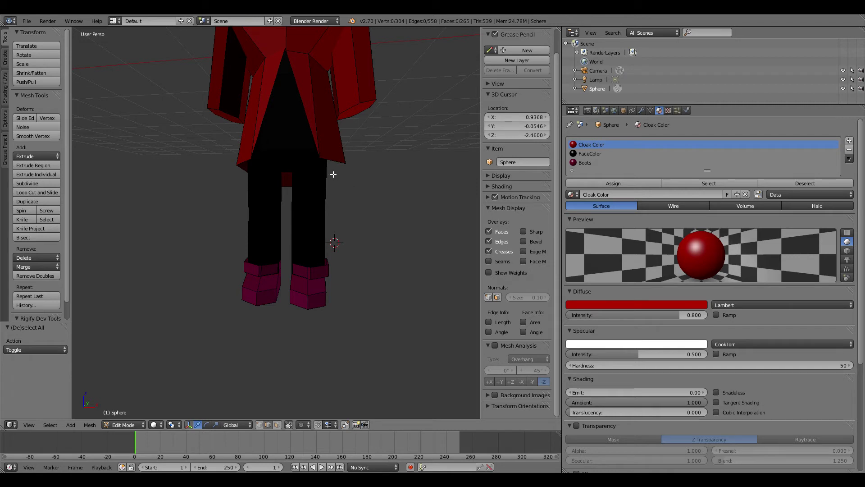
{"action": "key", "text": "z"}
{"action": "key", "text": "z"}
- In face selection mode, select the black torso faces showing through the cloak's front opening
{"action": "right_click", "coordinate": [285, 135]}
{"action": "key", "text": "a"}
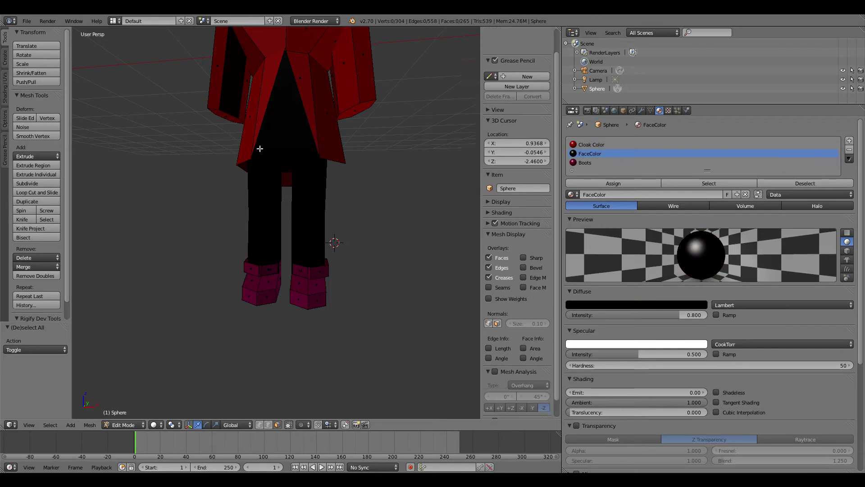
{"action": "right_click", "coordinate": [259, 149]}
{"action": "right_click", "coordinate": [272, 147], "text": "shift"}
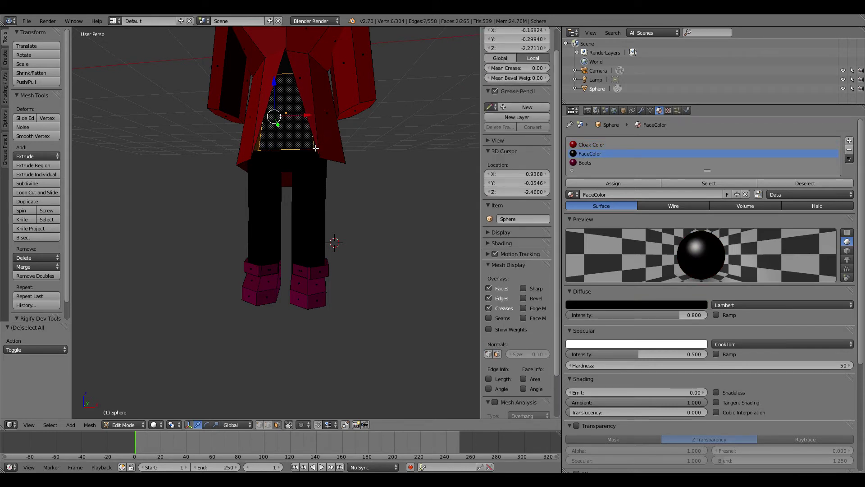
{"action": "right_click", "coordinate": [315, 147], "text": "shift"}
{"action": "right_click", "coordinate": [315, 148], "text": "shift"}
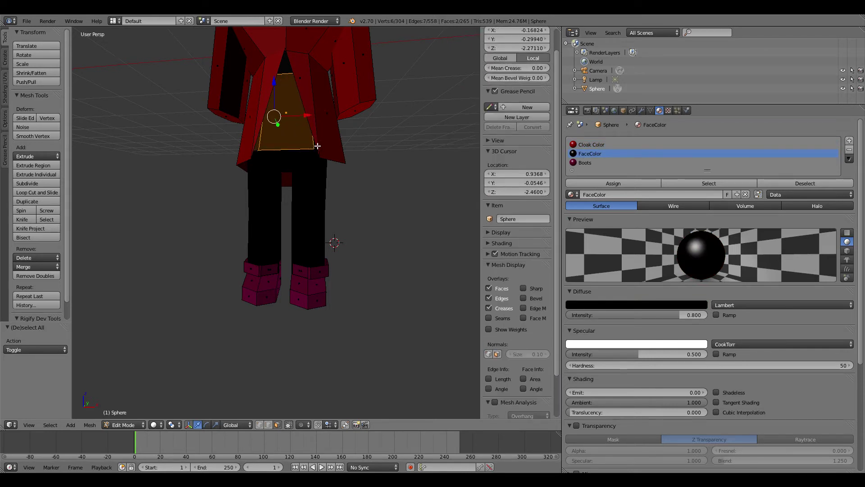
{"action": "right_click", "coordinate": [317, 146], "text": "shift"}
{"action": "right_click", "coordinate": [318, 145], "text": "shift"}
{"action": "right_click", "coordinate": [281, 59], "text": "shift"}
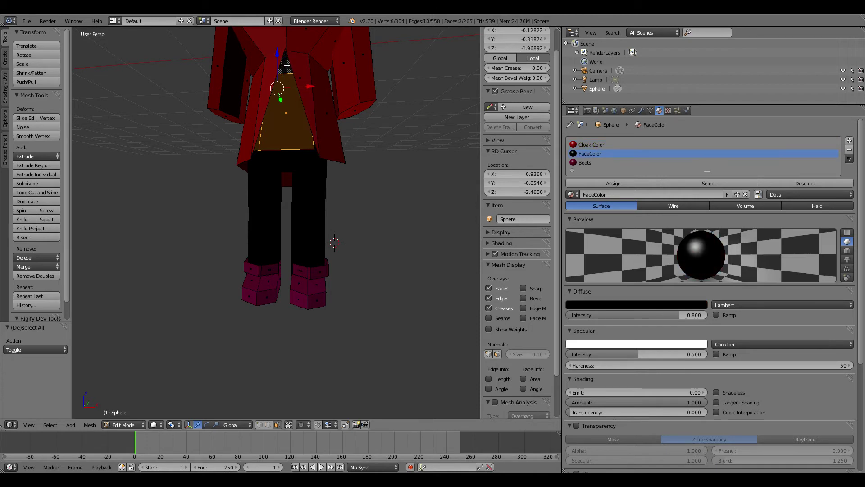
{"action": "middle_click_drag", "start_coordinate": [321, 144], "coordinate": [308, 121]}
{"action": "right_click", "coordinate": [302, 113], "text": "shift"}
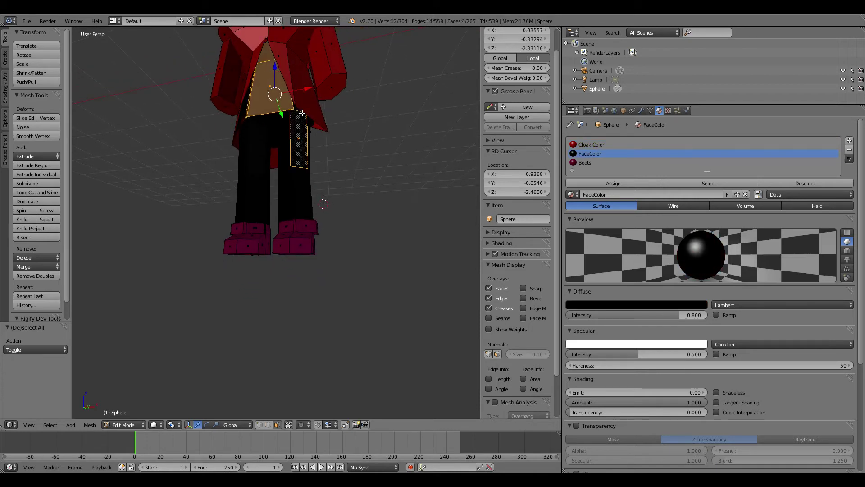
{"action": "right_click", "coordinate": [301, 108], "text": "shift"}
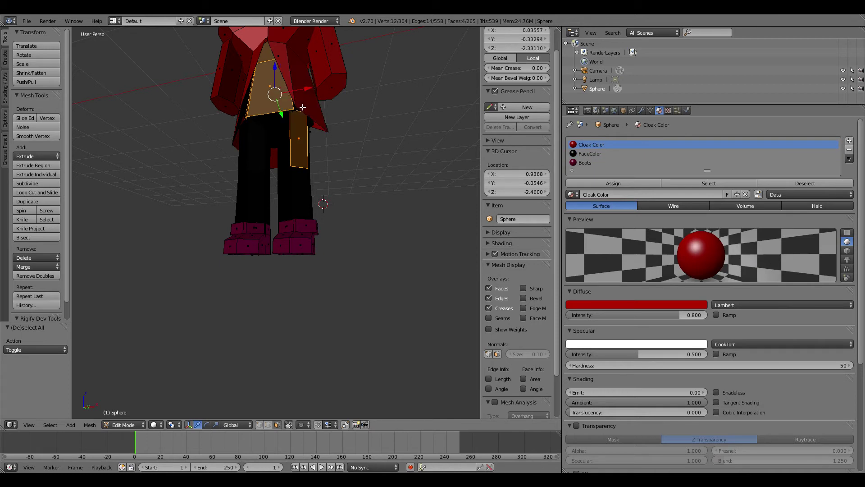
{"action": "right_click", "coordinate": [297, 109], "text": "shift"}
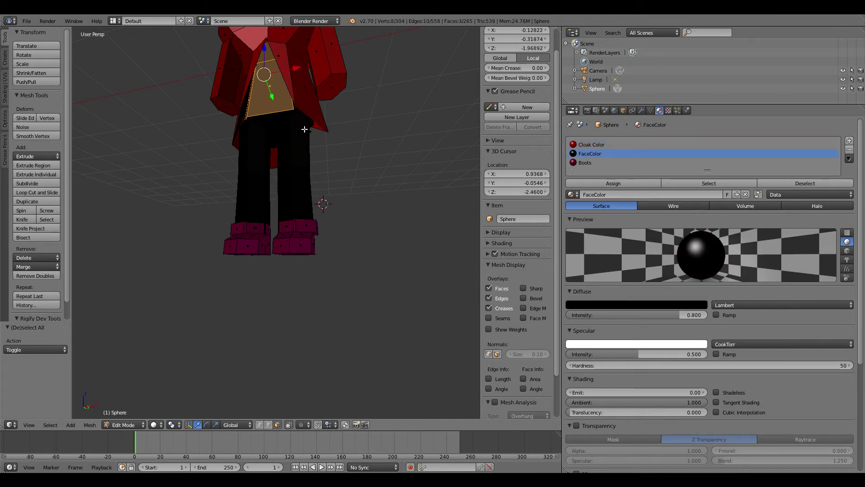
- Add the remaining upper torso face in the cloak's front opening to the selection and create a new material in a new slot
{"action": "middle_click_drag", "start_coordinate": [305, 130], "coordinate": [310, 171]}
{"action": "right_click", "coordinate": [287, 96], "text": "shift"}
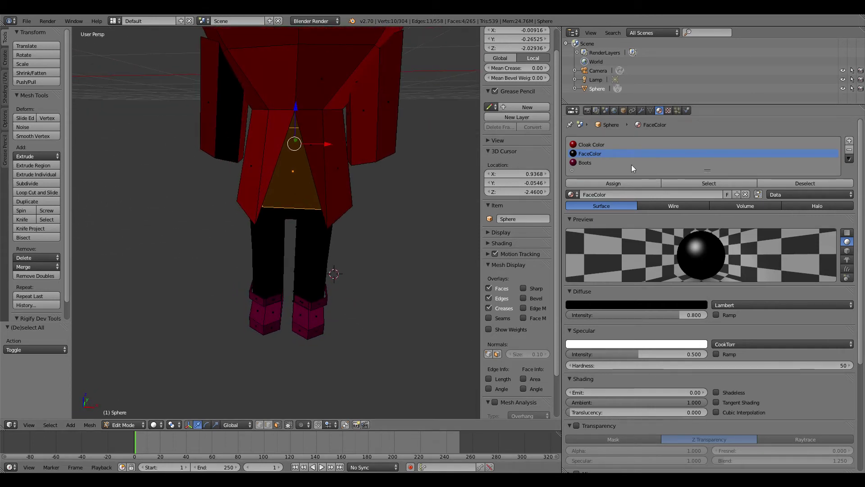
{"action": "left_click", "coordinate": [849, 141]}
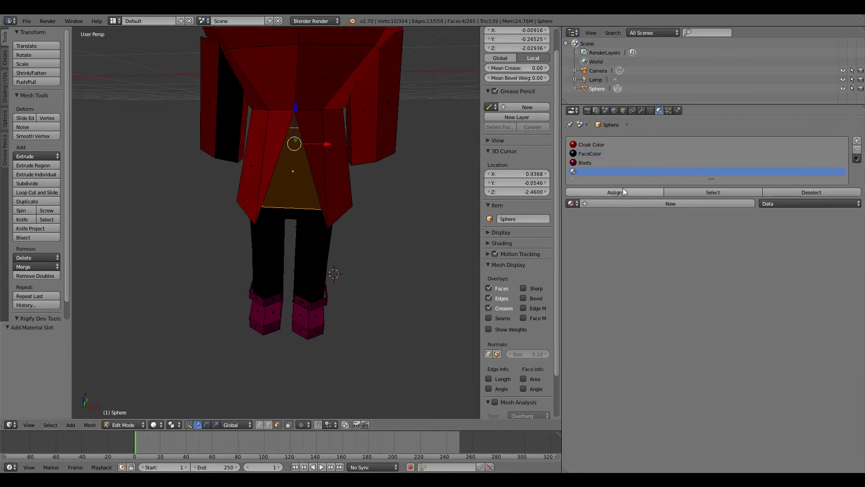
{"action": "left_click", "coordinate": [634, 204]}
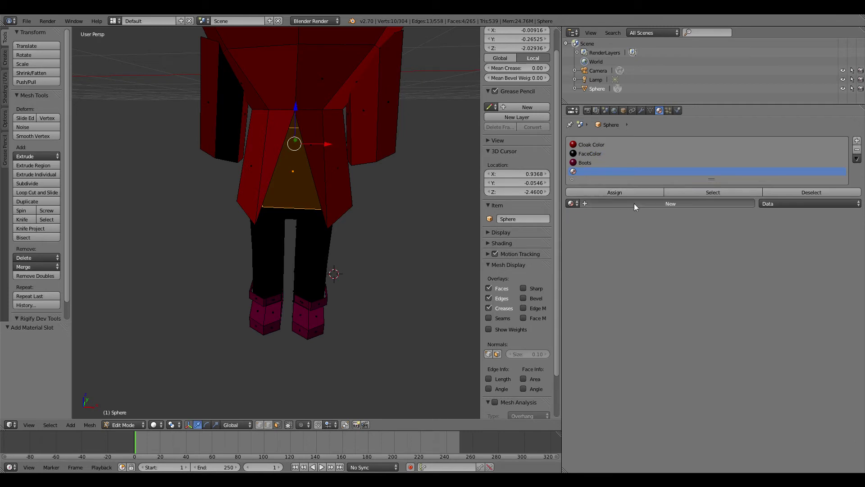
- Set the new material's diffuse colour to a dark red, about R 0.274, G 0.015, B 0.015
{"action": "left_click", "coordinate": [637, 314]}
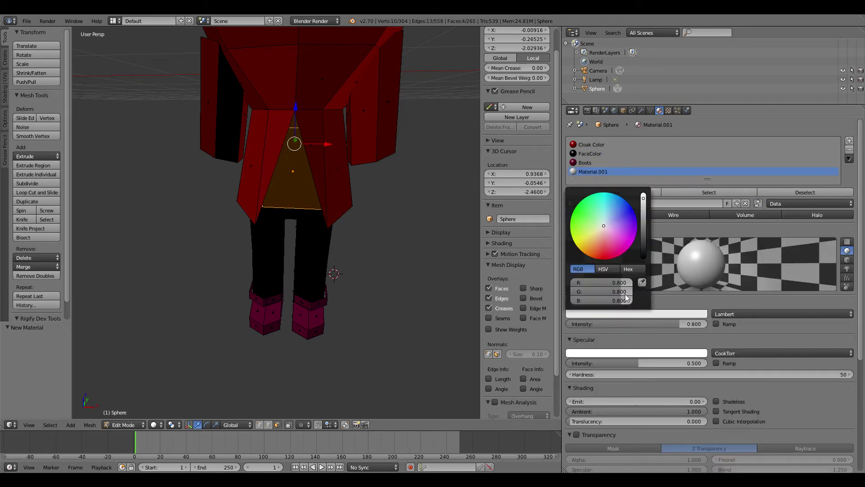
{"action": "left_click", "coordinate": [643, 240]}
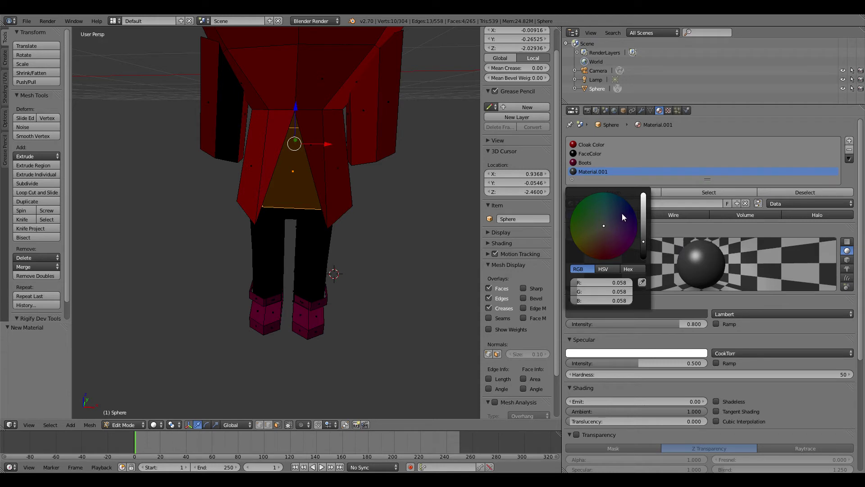
{"action": "left_click_drag", "start_coordinate": [622, 217], "coordinate": [643, 222]}
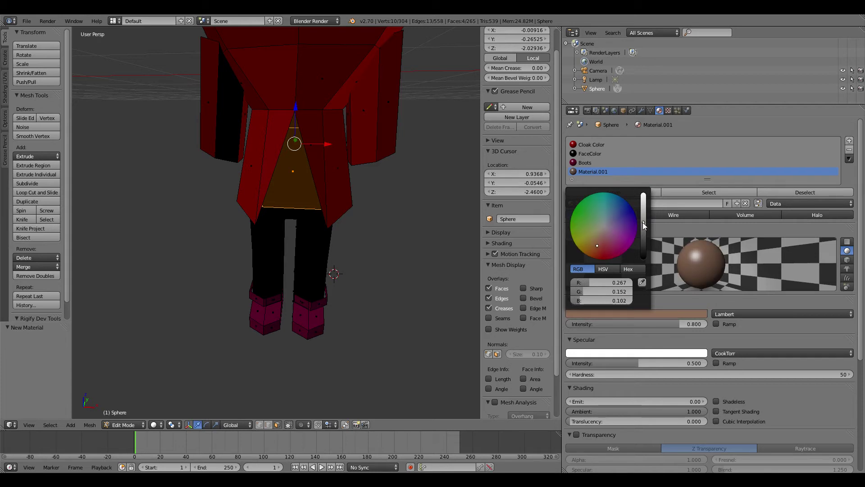
{"action": "mouse_move", "coordinate": [598, 245]}
{"action": "left_mouse_down"}
{"action": "mouse_move", "coordinate": [612, 253]}
{"action": "mouse_move", "coordinate": [598, 245]}
{"action": "mouse_move", "coordinate": [625, 216]}
{"action": "mouse_move", "coordinate": [587, 242]}
{"action": "mouse_move", "coordinate": [644, 210]}
{"action": "mouse_move", "coordinate": [610, 246]}
{"action": "mouse_move", "coordinate": [613, 258]}
{"action": "mouse_move", "coordinate": [588, 258]}
{"action": "mouse_move", "coordinate": [607, 259]}
{"action": "left_mouse_up"}
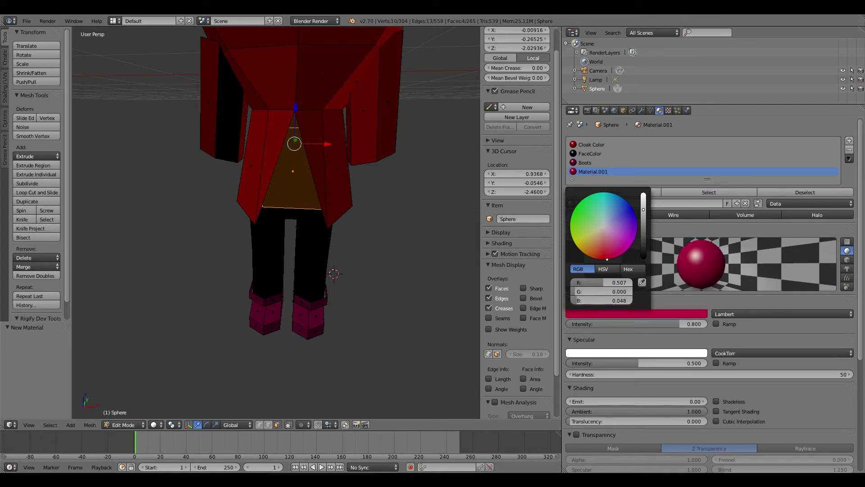
{"action": "left_click_drag", "start_coordinate": [645, 218], "coordinate": [603, 258]}
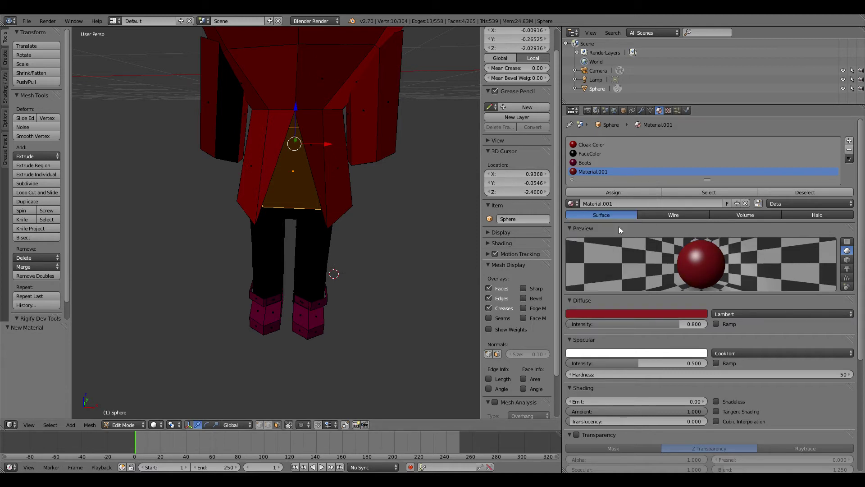
- Rename the new material Dark Red, assign it to the selected torso faces and clear the selection
{"action": "left_click", "coordinate": [610, 204]}
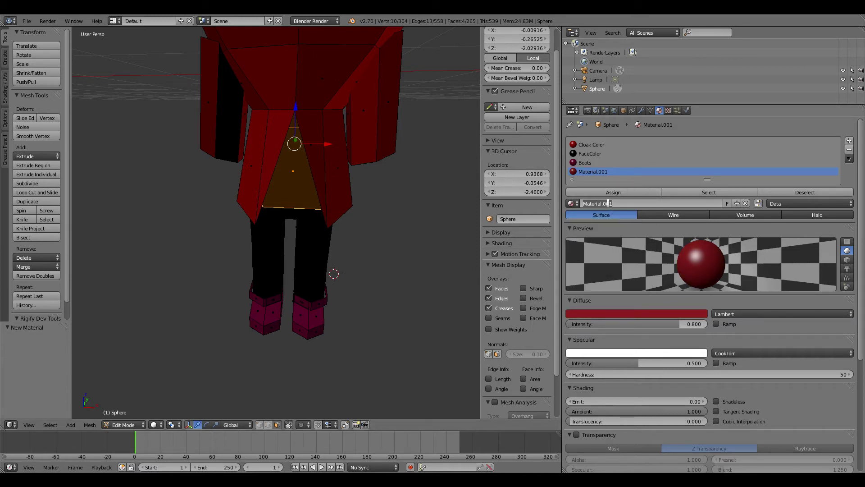
{"action": "type", "text": "Dark Red"}
{"action": "key", "text": "Return"}
{"action": "left_click", "coordinate": [615, 193]}
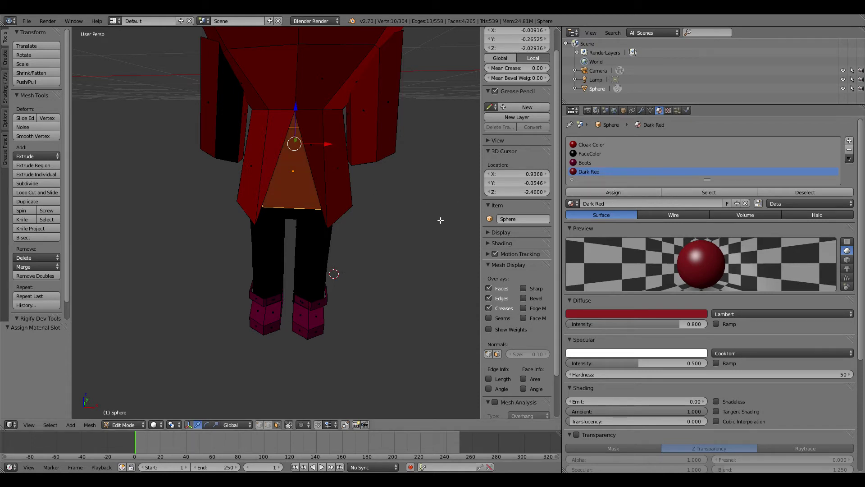
{"action": "key", "text": "a"}
- Change the Dark Red material's diffuse colour to a neutral dark grey
{"action": "scroll", "coordinate": [421, 197], "scroll_direction": "down", "scroll_amount": 3}
{"action": "middle_click_drag", "start_coordinate": [395, 217], "coordinate": [388, 187]}
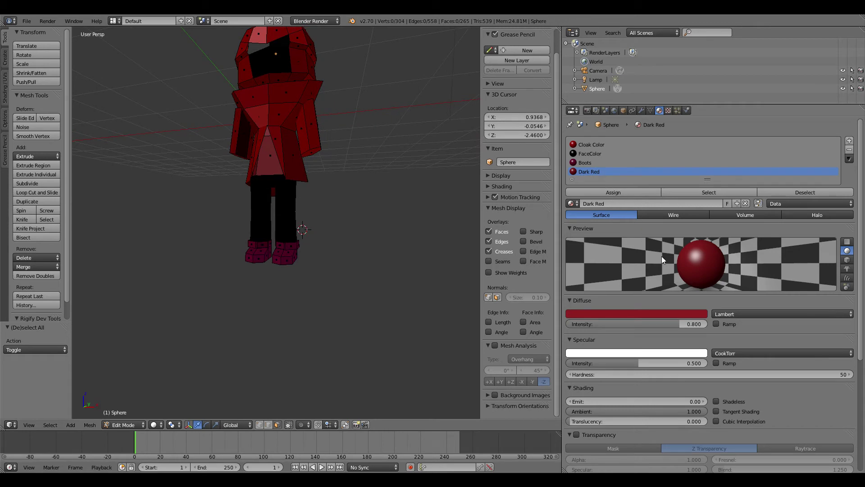
{"action": "left_click", "coordinate": [662, 314]}
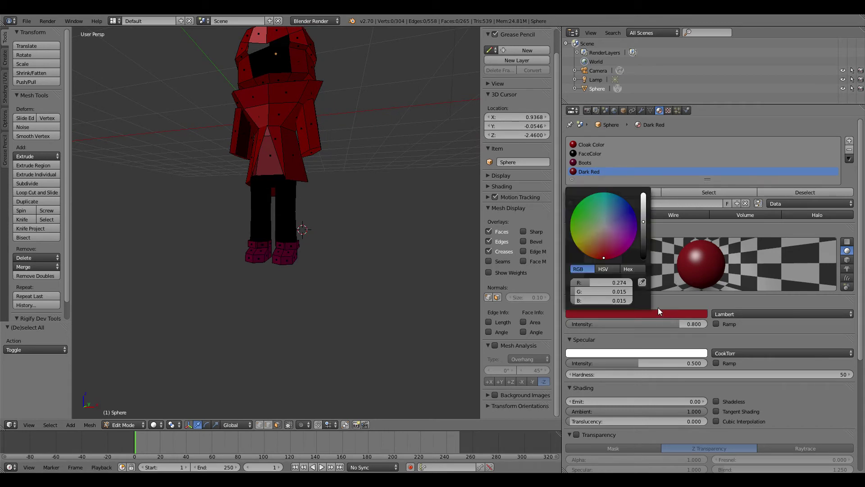
{"action": "left_click", "coordinate": [603, 229]}
{"action": "left_click", "coordinate": [644, 237]}
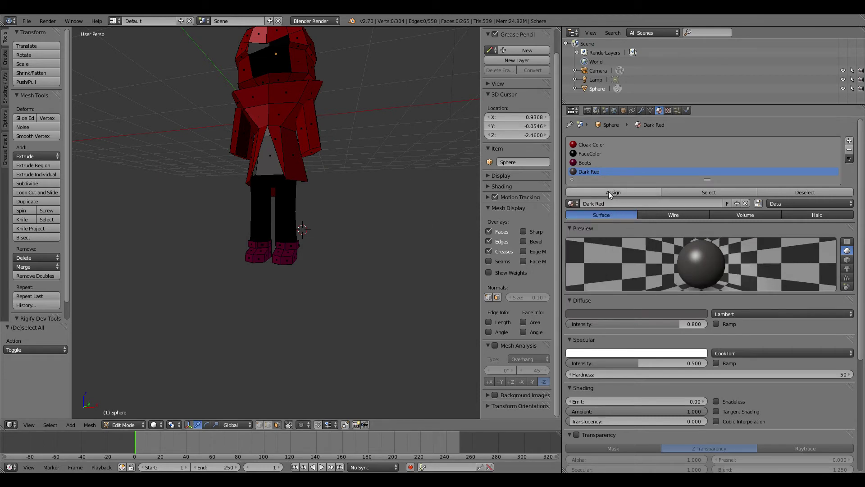
{"action": "left_click", "coordinate": [612, 193]}
- Select an upper face on each leg and extend the selection to all linked leg and boot geometry
{"action": "mouse_move", "coordinate": [356, 172]}
{"action": "middle_mouse_down"}
{"action": "mouse_move", "coordinate": [378, 184]}
{"action": "mouse_move", "coordinate": [378, 193]}
{"action": "mouse_move", "coordinate": [247, 160]}
{"action": "mouse_move", "coordinate": [191, 136]}
{"action": "mouse_move", "coordinate": [142, 157]}
{"action": "mouse_move", "coordinate": [207, 204]}
{"action": "mouse_move", "coordinate": [379, 174]}
{"action": "mouse_move", "coordinate": [378, 186]}
{"action": "mouse_move", "coordinate": [338, 188]}
{"action": "mouse_move", "coordinate": [324, 170]}
{"action": "mouse_move", "coordinate": [369, 166]}
{"action": "mouse_move", "coordinate": [316, 169]}
{"action": "mouse_move", "coordinate": [357, 164]}
{"action": "mouse_move", "coordinate": [354, 170]}
{"action": "middle_mouse_up"}
{"action": "scroll", "coordinate": [345, 183], "scroll_direction": "up", "scroll_amount": 3}
{"action": "scroll", "coordinate": [345, 184], "scroll_direction": "up", "scroll_amount": 2}
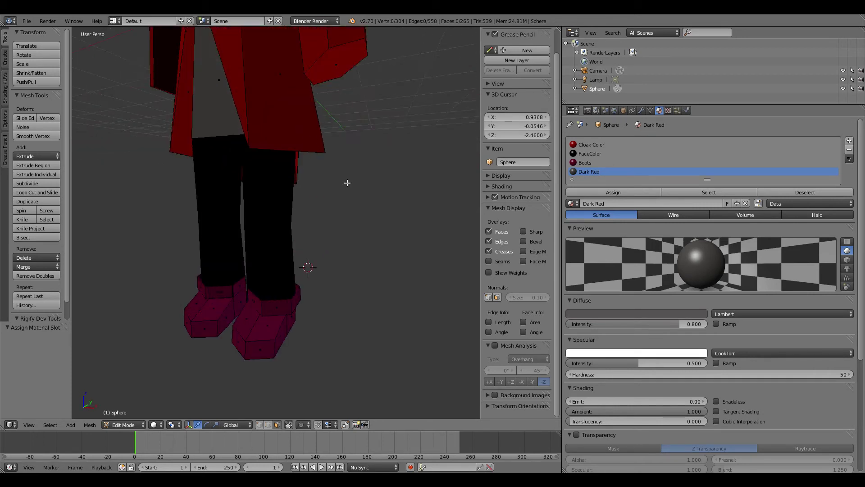
{"action": "key", "text": "z"}
{"action": "key", "text": "z"}
{"action": "middle_click_drag", "start_coordinate": [379, 183], "coordinate": [356, 173]}
{"action": "right_click", "coordinate": [207, 172]}
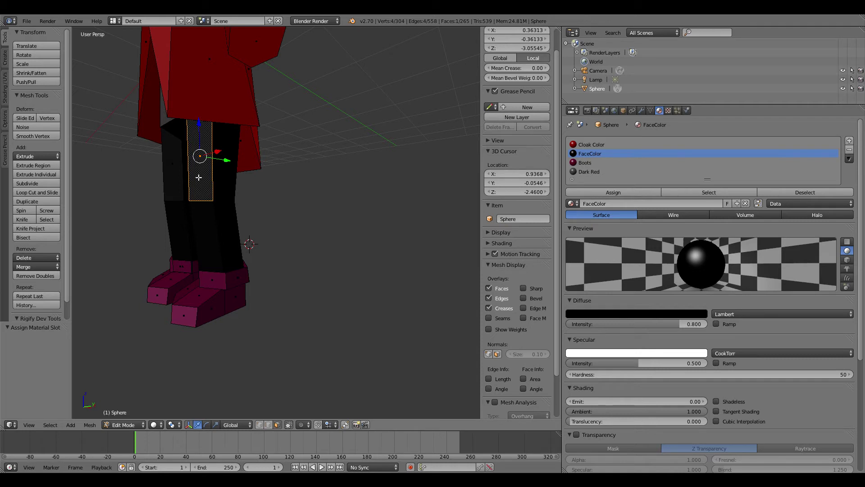
{"action": "right_click", "coordinate": [175, 176], "text": "shift"}
{"action": "key", "text": "ctrl+l"}
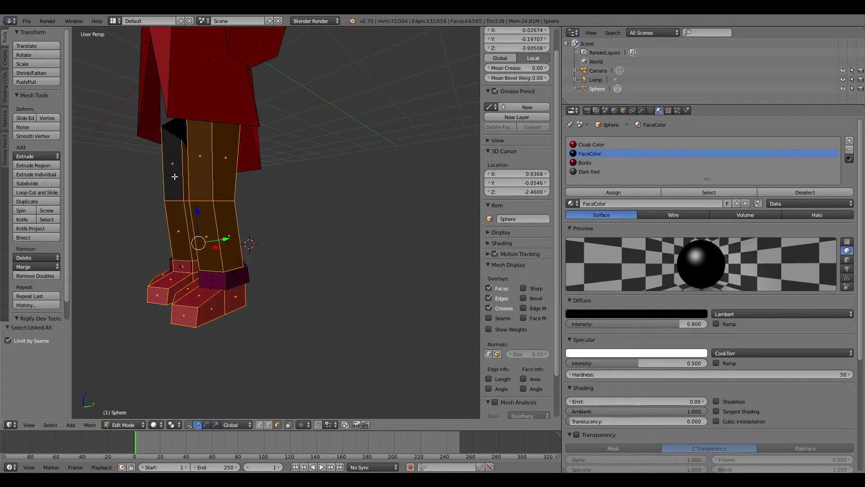
- Switch the viewport to wireframe display with the legs and boots seen from the front
{"action": "middle_click_drag", "start_coordinate": [241, 220], "coordinate": [329, 245]}
{"action": "key", "text": "b"}
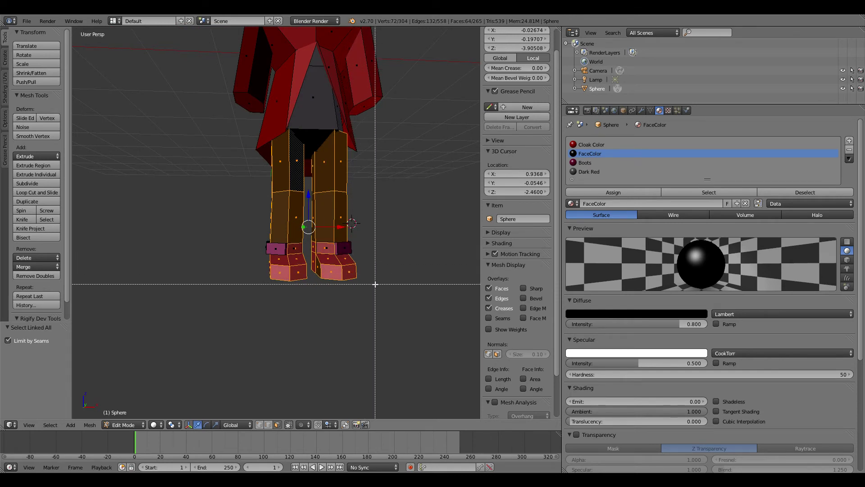
{"action": "key", "text": "z"}
{"action": "key", "text": "Escape"}
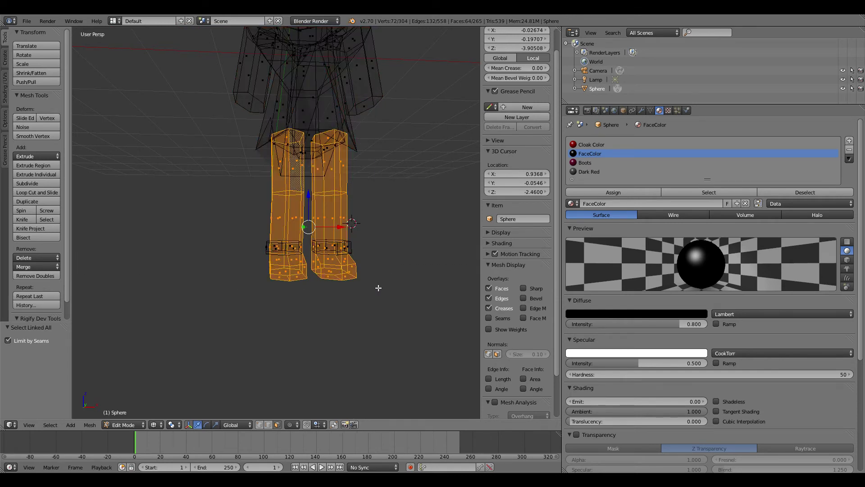
{"action": "middle_click_drag", "start_coordinate": [391, 289], "coordinate": [380, 277]}
{"action": "left_click", "coordinate": [364, 275]}
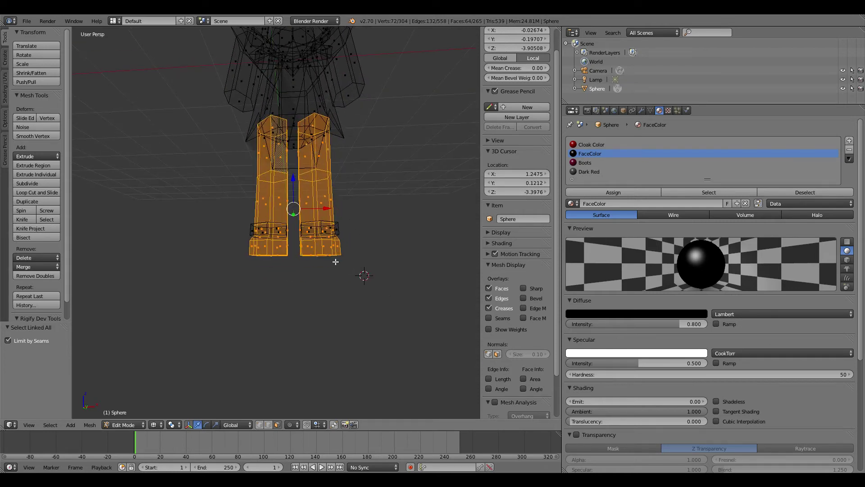
{"action": "key", "text": "b"}
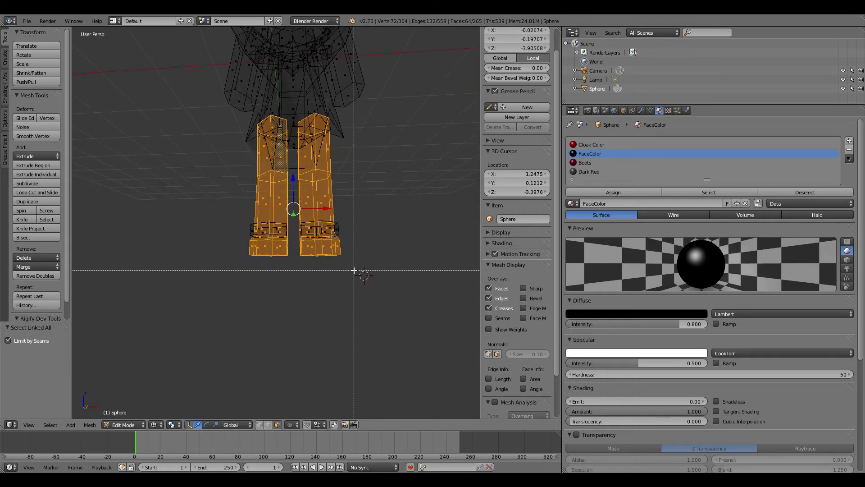
{"action": "key", "text": "Escape"}
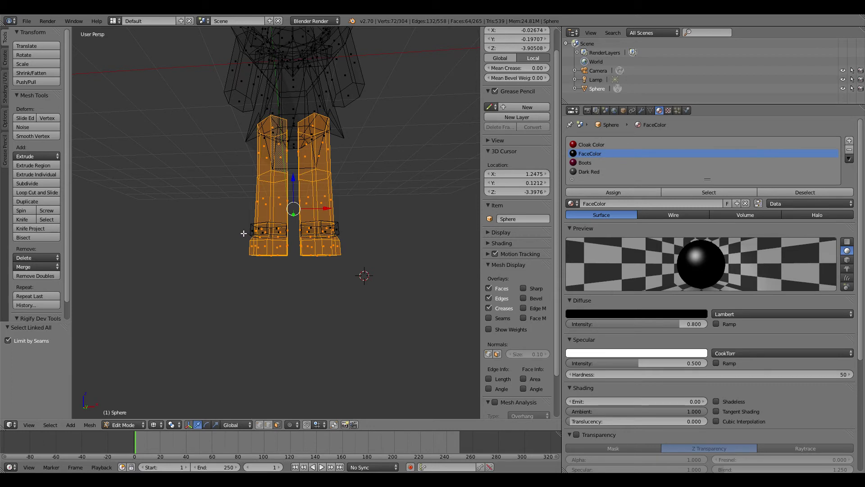
{"action": "key", "text": "b"}
{"action": "left_click_drag", "start_coordinate": [235, 258], "coordinate": [368, 232]}
{"action": "key", "text": "v"}
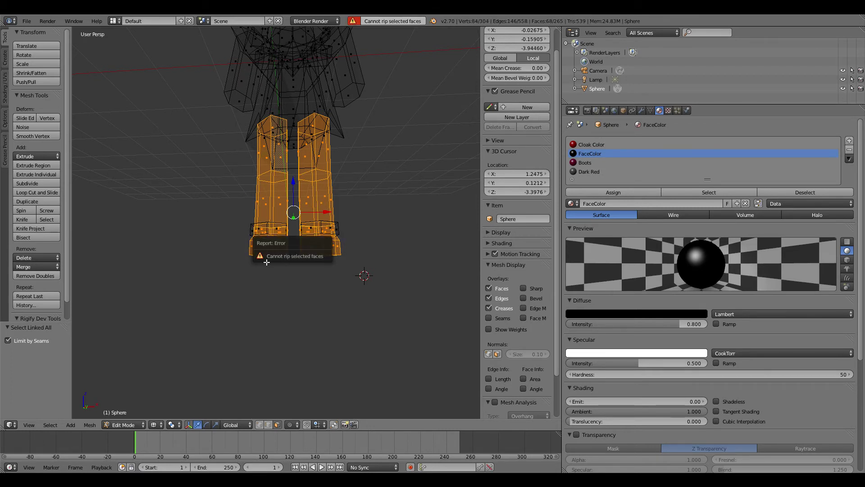
{"action": "left_click", "coordinate": [261, 293]}
- Box-deselect the boots and their cuffs so that only the leg faces stay selected
{"action": "key", "text": "b"}
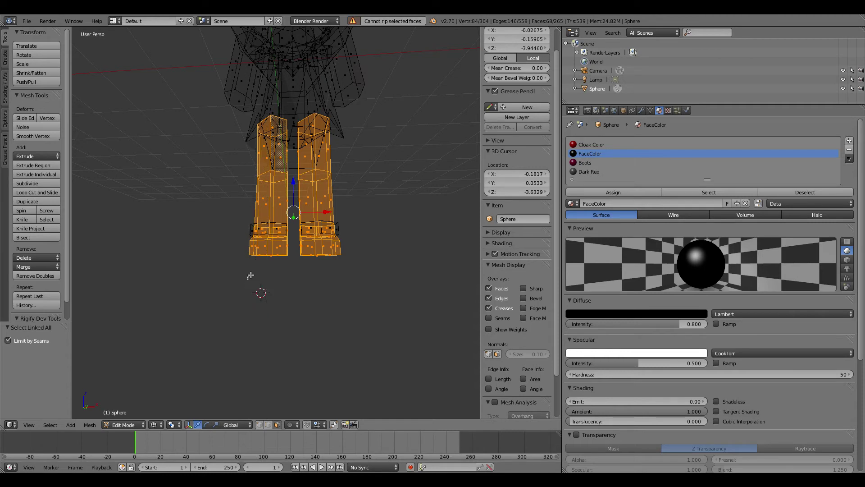
{"action": "middle_click_drag", "start_coordinate": [249, 280], "coordinate": [364, 231]}
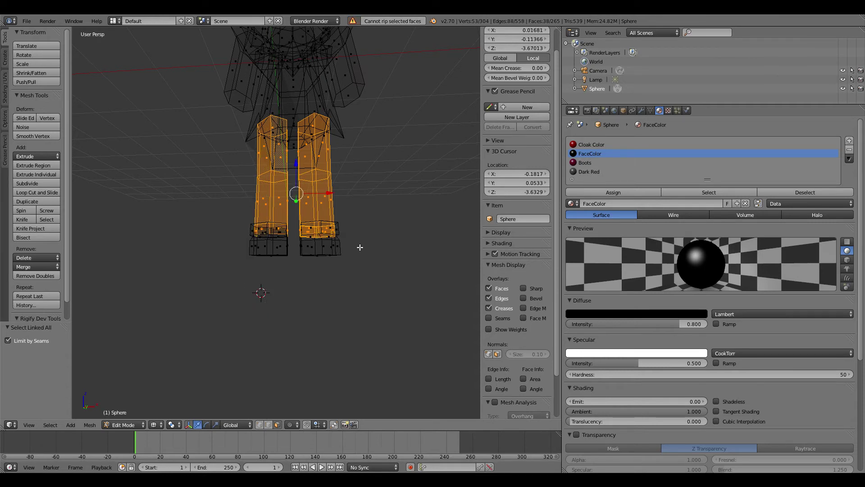
{"action": "key", "text": "b"}
{"action": "left_click_drag", "start_coordinate": [360, 265], "coordinate": [228, 228]}
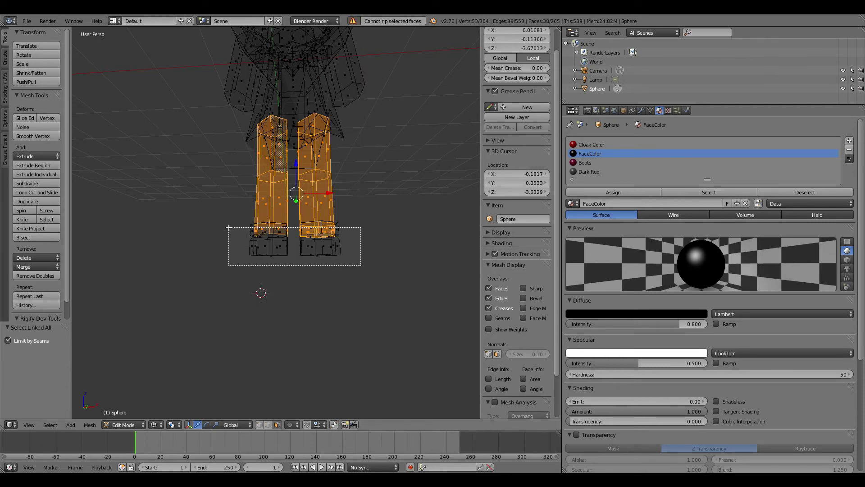
{"action": "middle_click_drag", "start_coordinate": [228, 228], "coordinate": [228, 227]}
{"action": "middle_click_drag", "start_coordinate": [396, 195], "coordinate": [390, 212]}
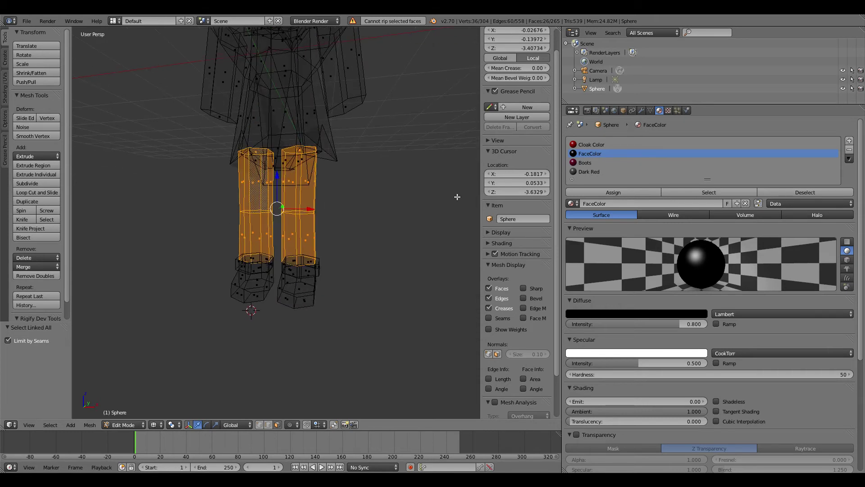
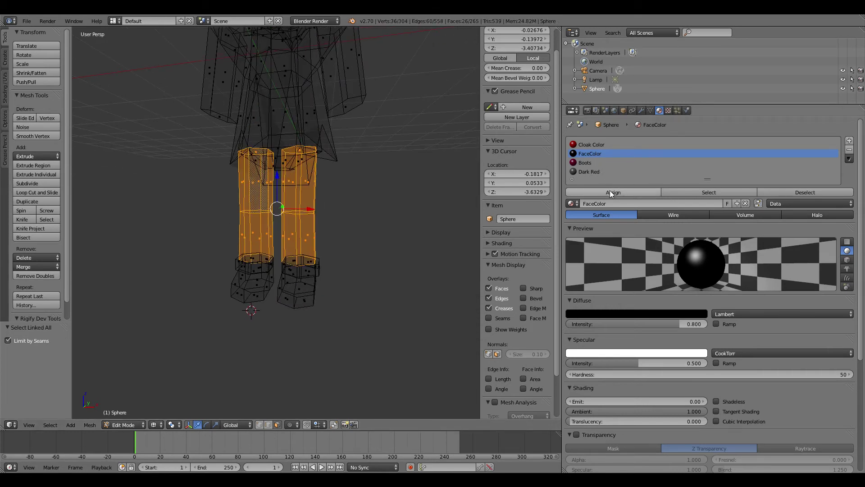
- Add a new material in a fifth slot and set its diffuse colour to a dark brownish red
{"action": "left_click", "coordinate": [851, 141]}
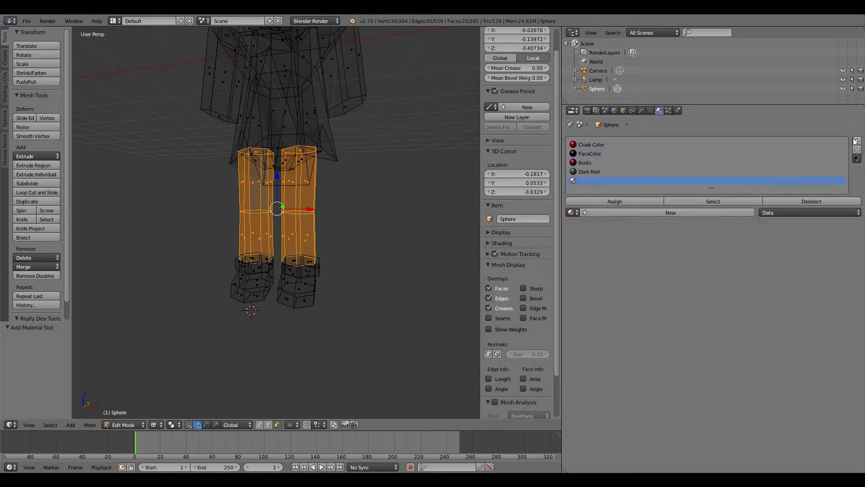
{"action": "left_click", "coordinate": [651, 212]}
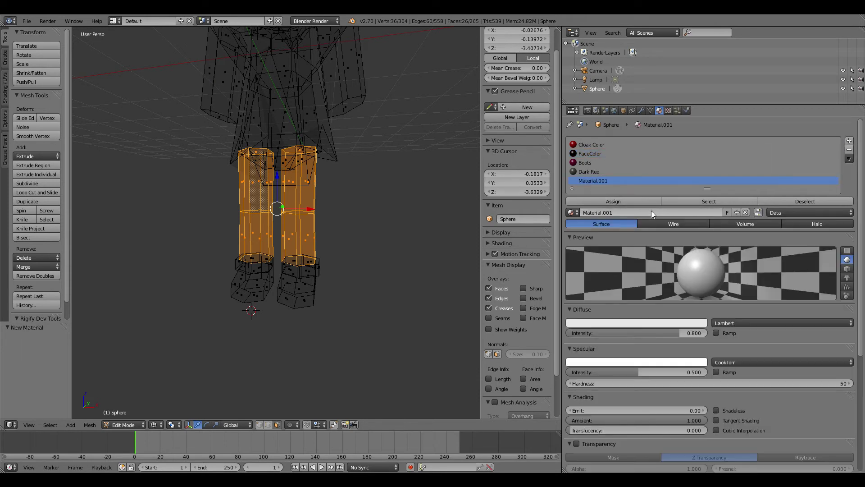
{"action": "left_click", "coordinate": [637, 322]}
{"action": "left_click", "coordinate": [602, 260]}
{"action": "left_click", "coordinate": [643, 250]}
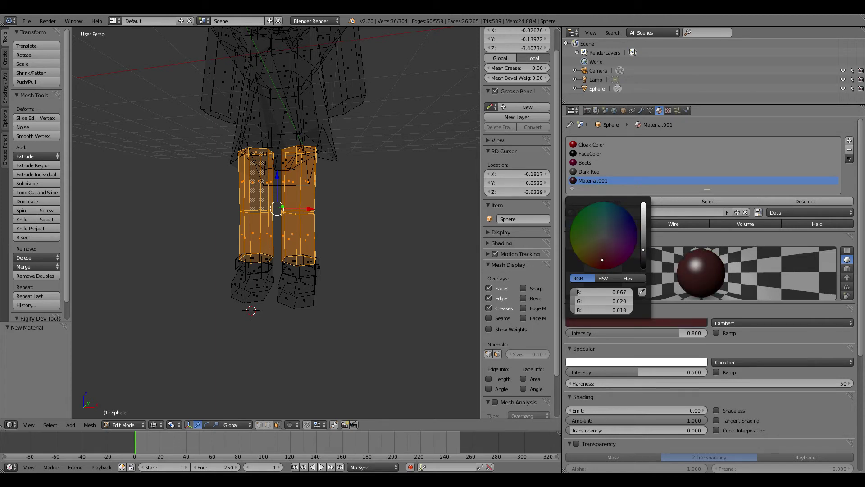
{"action": "left_click_drag", "start_coordinate": [643, 249], "coordinate": [643, 238]}
{"action": "left_click_drag", "start_coordinate": [602, 260], "coordinate": [602, 265]}
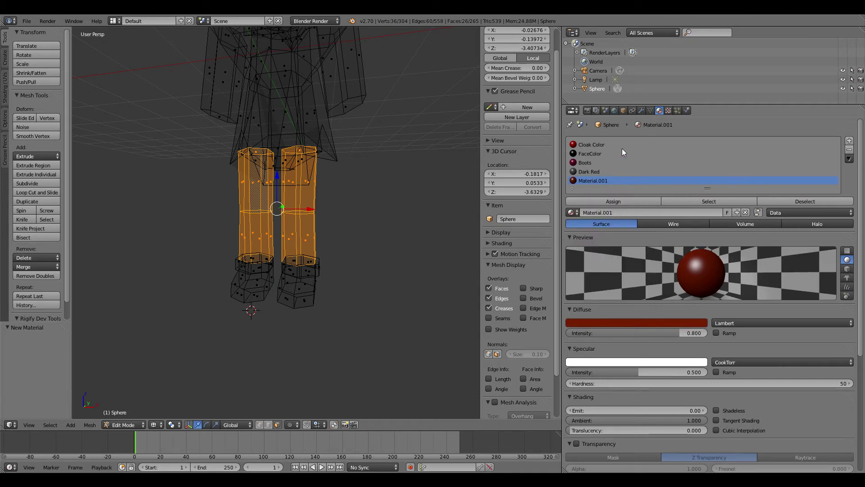
- Assign the Cloak Color material to the selected leg faces
{"action": "left_click", "coordinate": [610, 144]}
{"action": "left_click", "coordinate": [616, 206]}
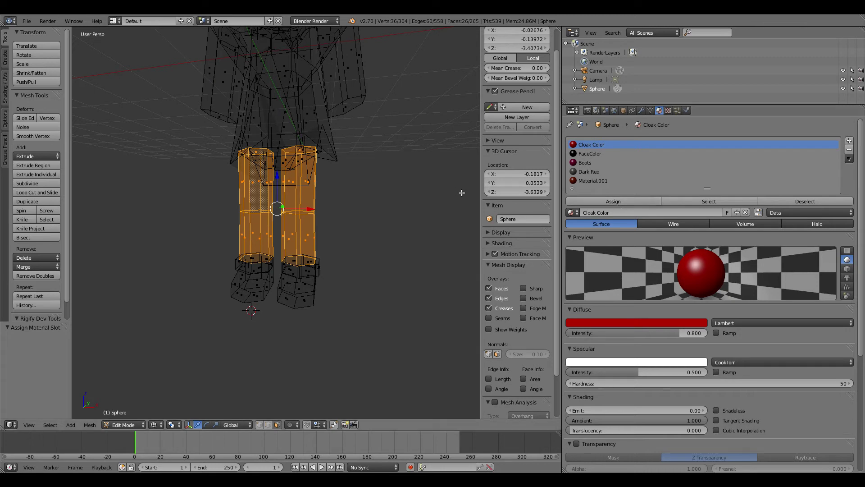
- Try to remove the unused Material.001 slot, and make Cloak Color the active material again
{"action": "left_click", "coordinate": [586, 181]}
{"action": "left_click", "coordinate": [849, 149]}
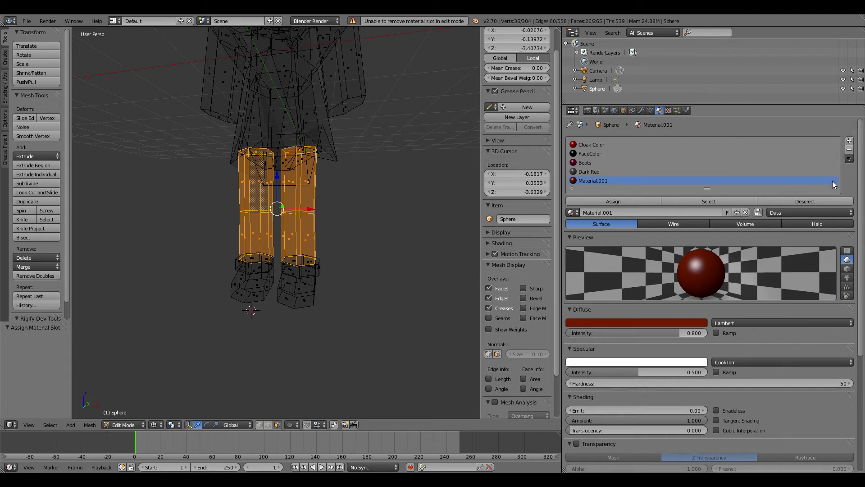
{"action": "left_click", "coordinate": [603, 143]}
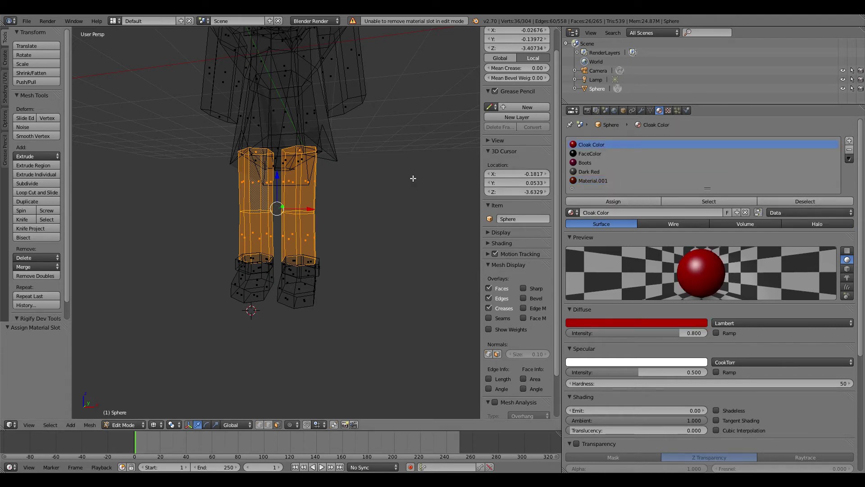
- Clear the selection, restore solid display and examine the recoloured legs on the whole character
{"action": "key", "text": "a"}
{"action": "key", "text": "z"}
{"action": "scroll", "coordinate": [410, 175], "scroll_direction": "down", "scroll_amount": 5}
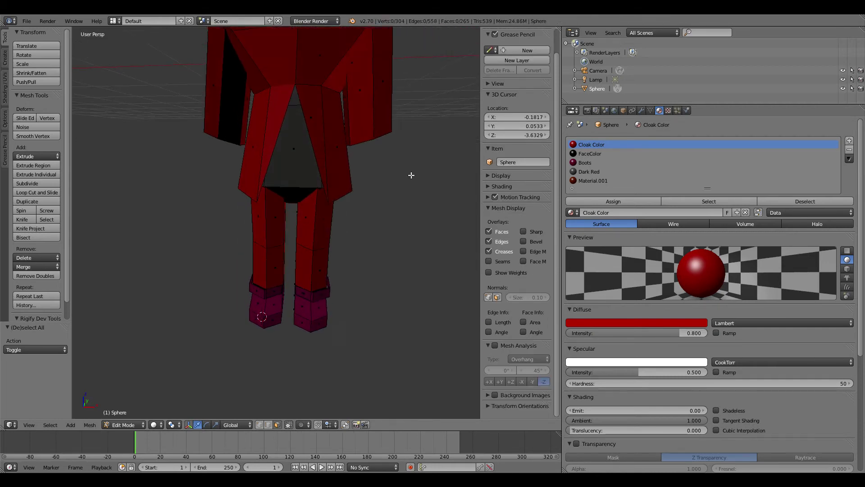
{"action": "mouse_move", "coordinate": [416, 153]}
{"action": "middle_mouse_down"}
{"action": "mouse_move", "coordinate": [396, 137]}
{"action": "mouse_move", "coordinate": [429, 131]}
{"action": "mouse_move", "coordinate": [360, 131]}
{"action": "mouse_move", "coordinate": [413, 144]}
{"action": "mouse_move", "coordinate": [421, 141]}
{"action": "mouse_move", "coordinate": [407, 118]}
{"action": "mouse_move", "coordinate": [411, 180]}
{"action": "mouse_move", "coordinate": [416, 141]}
{"action": "middle_mouse_up"}
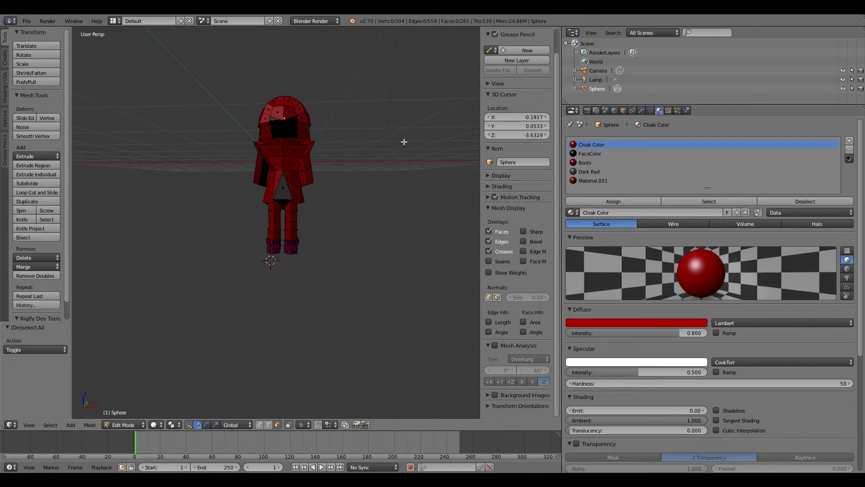
{"action": "scroll", "coordinate": [404, 142], "scroll_direction": "up", "scroll_amount": 4}
{"action": "mouse_move", "coordinate": [378, 163]}
{"action": "middle_mouse_down"}
{"action": "mouse_move", "coordinate": [357, 166]}
{"action": "mouse_move", "coordinate": [390, 155]}
{"action": "mouse_move", "coordinate": [379, 166]}
{"action": "middle_mouse_up"}
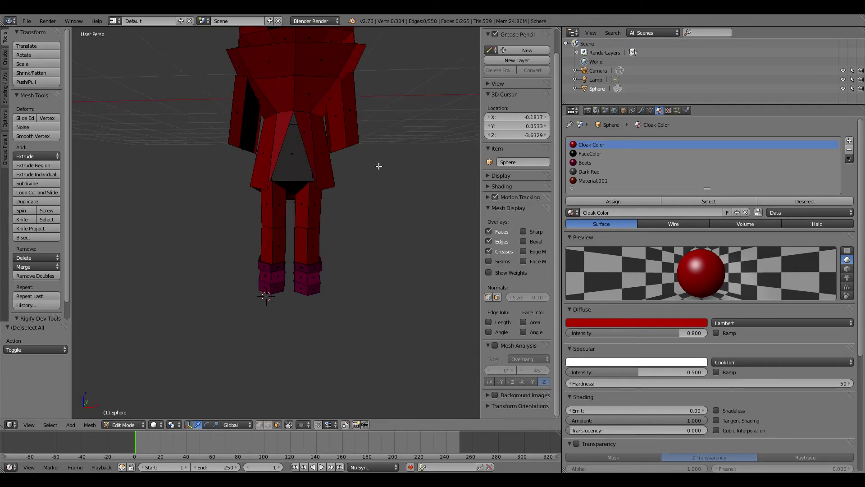
- Widen both linked leg meshes along the X axis to about 1.39 times their size and clear the selection
{"action": "middle_click_drag", "start_coordinate": [377, 252], "coordinate": [369, 210]}
{"action": "right_click", "coordinate": [311, 178]}
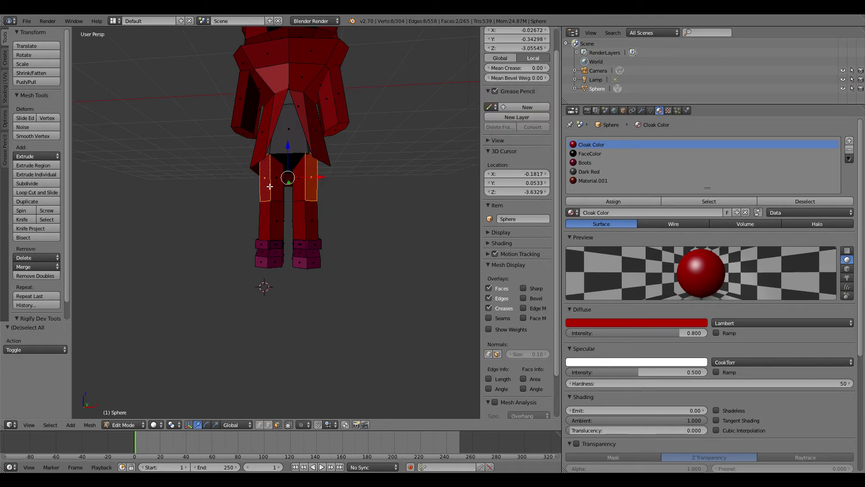
{"action": "key", "text": "ctrl+l"}
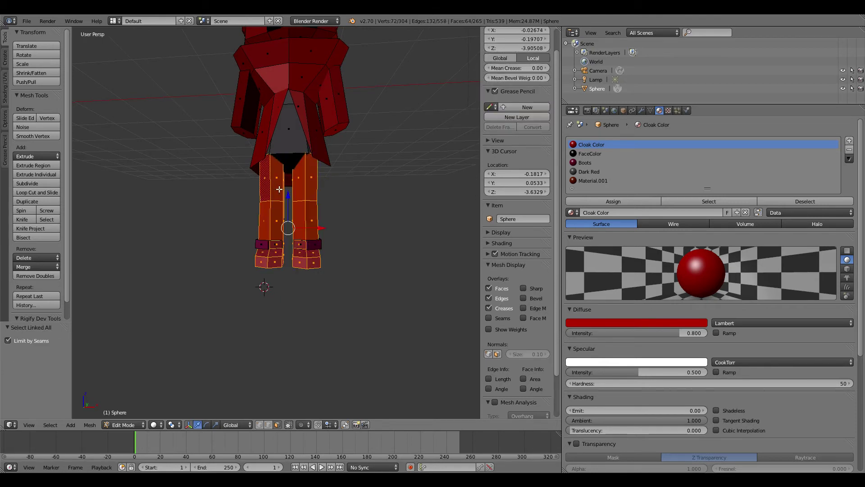
{"action": "key", "text": "s"}
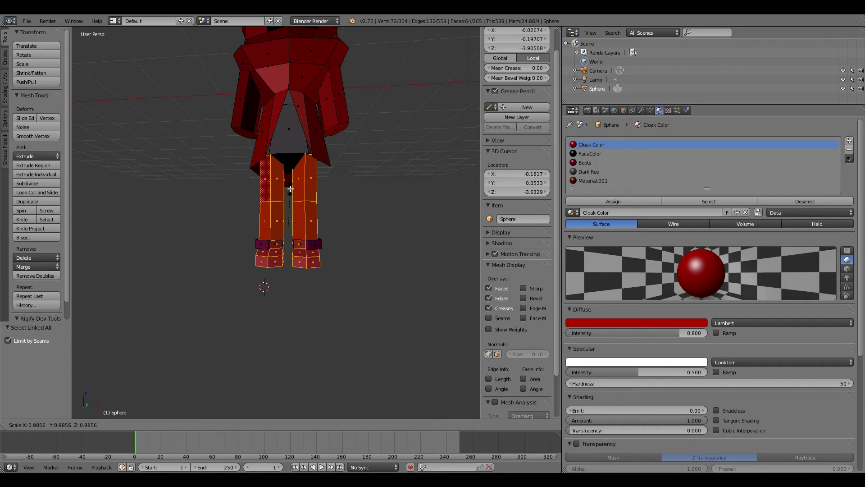
{"action": "key", "text": "x"}
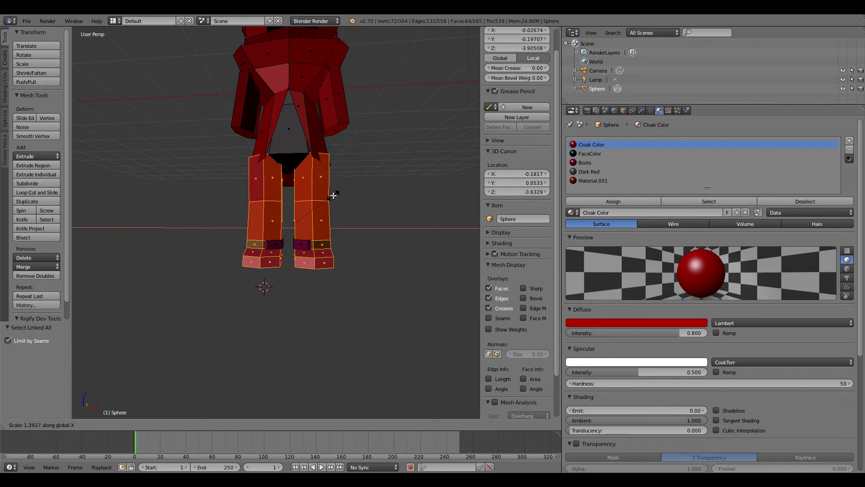
{"action": "left_click", "coordinate": [331, 195]}
{"action": "key", "text": "a"}
{"action": "middle_click_drag", "start_coordinate": [359, 189], "coordinate": [378, 176]}
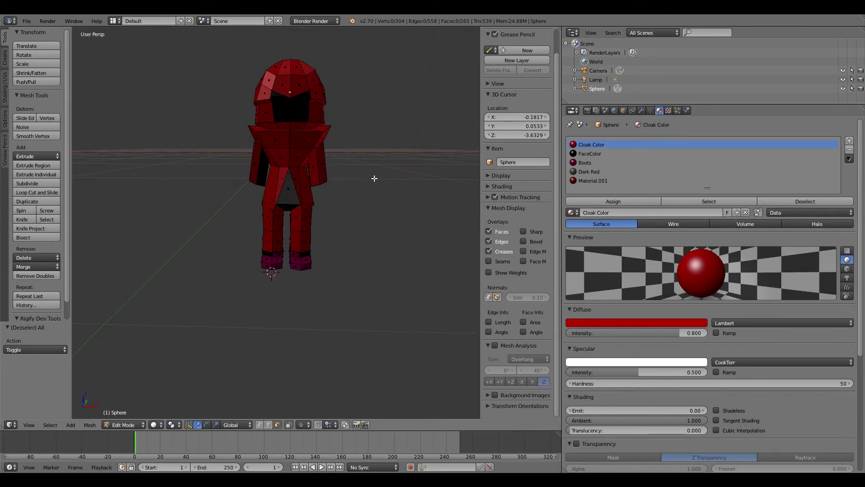
- Shrink the faces around both upper legs uniformly to about 0.79, raise them slightly and clear the selection
{"action": "scroll", "coordinate": [374, 177], "scroll_direction": "up", "scroll_amount": 4}
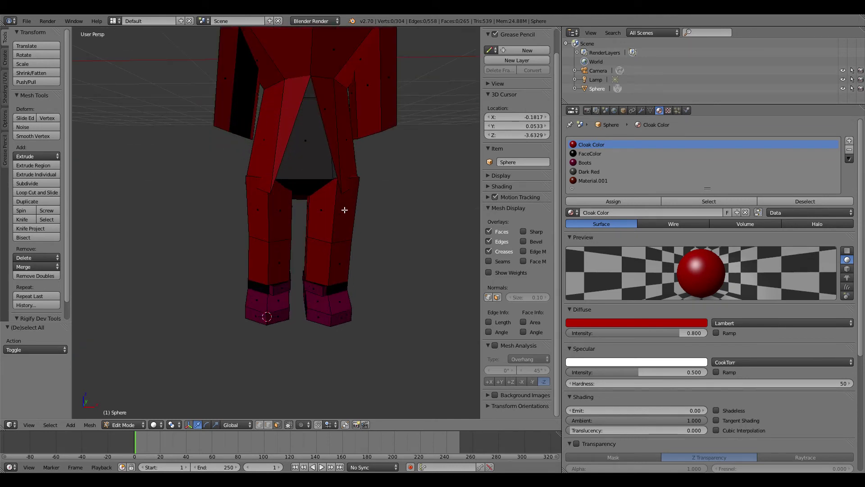
{"action": "right_click", "coordinate": [343, 181]}
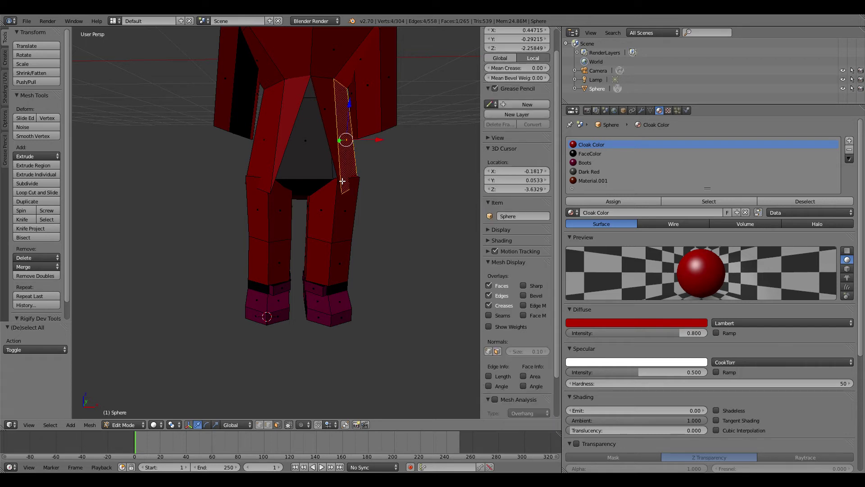
{"action": "right_click", "coordinate": [345, 193]}
{"action": "right_click", "coordinate": [264, 194], "text": "shift"}
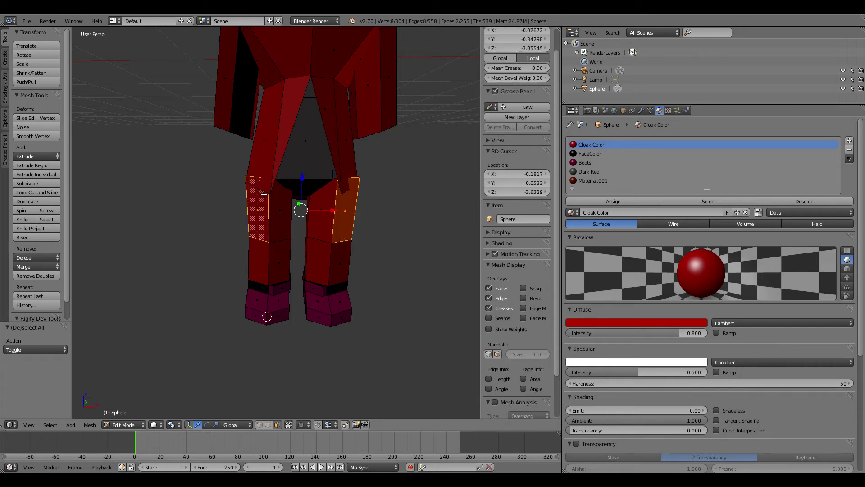
{"action": "middle_click_drag", "start_coordinate": [263, 185], "coordinate": [390, 184]}
{"action": "right_click", "coordinate": [352, 195], "text": "shift"}
{"action": "right_click", "coordinate": [200, 198], "text": "shift"}
{"action": "right_click", "coordinate": [205, 199], "text": "shift"}
{"action": "right_click", "coordinate": [294, 193], "text": "shift"}
{"action": "scroll", "coordinate": [311, 184], "scroll_direction": "up", "scroll_amount": 2}
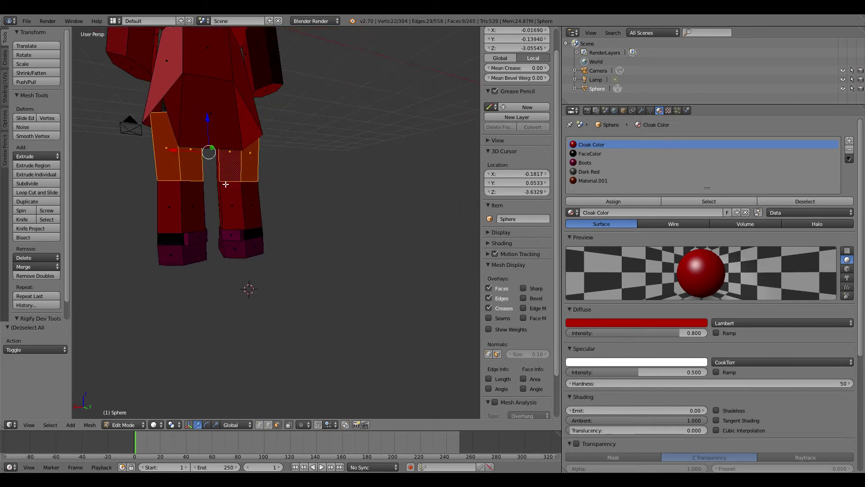
{"action": "middle_click_drag", "start_coordinate": [226, 185], "coordinate": [225, 167]}
{"action": "right_click", "coordinate": [182, 175], "text": "shift"}
{"action": "scroll", "coordinate": [338, 162], "scroll_direction": "up", "scroll_amount": 2}
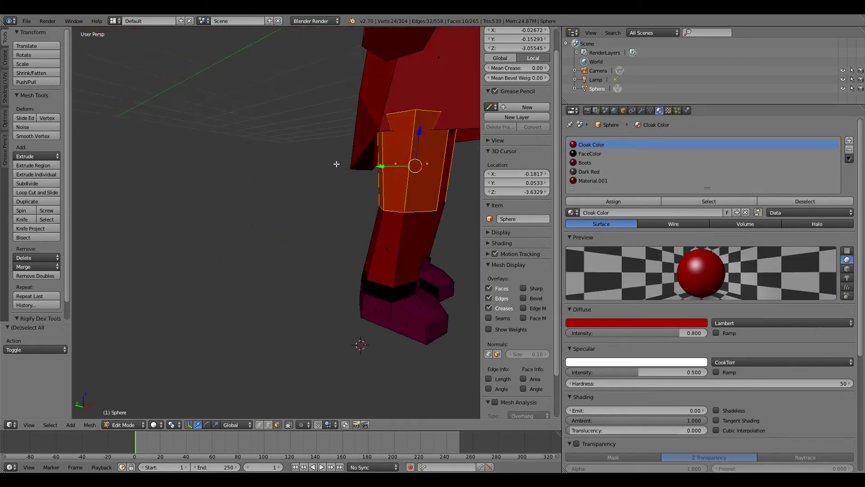
{"action": "middle_click_drag", "start_coordinate": [338, 162], "coordinate": [275, 164]}
{"action": "scroll", "coordinate": [261, 164], "scroll_direction": "down", "scroll_amount": 1}
{"action": "right_click", "coordinate": [243, 166], "text": "shift"}
{"action": "scroll", "coordinate": [270, 166], "scroll_direction": "down", "scroll_amount": 2}
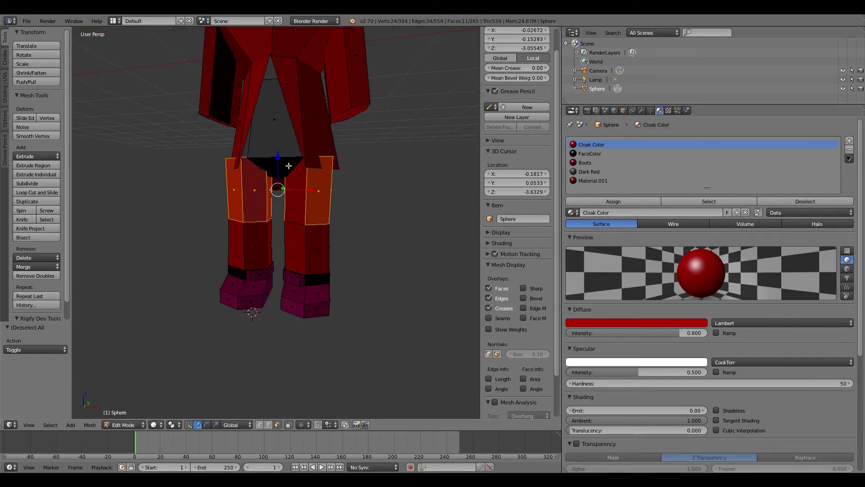
{"action": "key", "text": "s"}
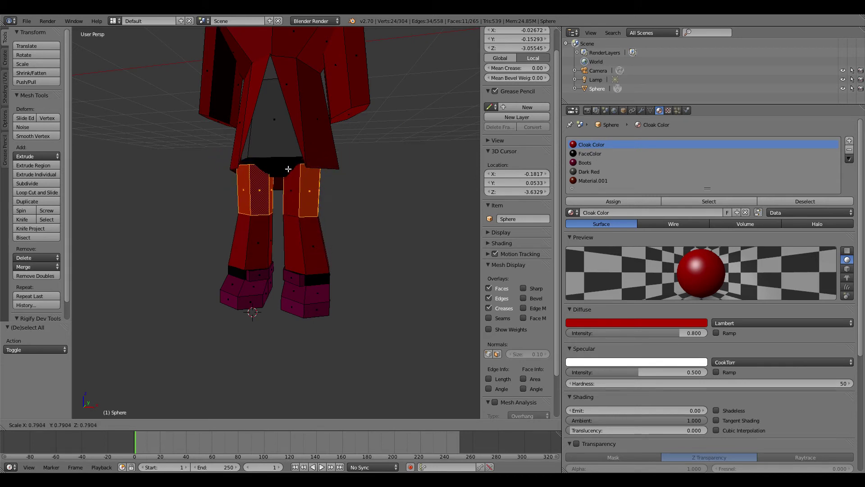
{"action": "left_click", "coordinate": [289, 169]}
{"action": "left_click_drag", "start_coordinate": [278, 151], "coordinate": [280, 148]}
{"action": "key", "text": "a"}
- Examine the reshaped legs up close and on the whole character
{"action": "scroll", "coordinate": [374, 174], "scroll_direction": "down", "scroll_amount": 3}
{"action": "mouse_move", "coordinate": [376, 174]}
{"action": "middle_mouse_down"}
{"action": "mouse_move", "coordinate": [398, 174]}
{"action": "mouse_move", "coordinate": [282, 157]}
{"action": "mouse_move", "coordinate": [226, 162]}
{"action": "mouse_move", "coordinate": [324, 201]}
{"action": "mouse_move", "coordinate": [322, 185]}
{"action": "mouse_move", "coordinate": [392, 176]}
{"action": "mouse_move", "coordinate": [377, 157]}
{"action": "mouse_move", "coordinate": [385, 164]}
{"action": "middle_mouse_up"}
{"action": "scroll", "coordinate": [389, 175], "scroll_direction": "down", "scroll_amount": 3}
{"action": "scroll", "coordinate": [322, 185], "scroll_direction": "up", "scroll_amount": 5}
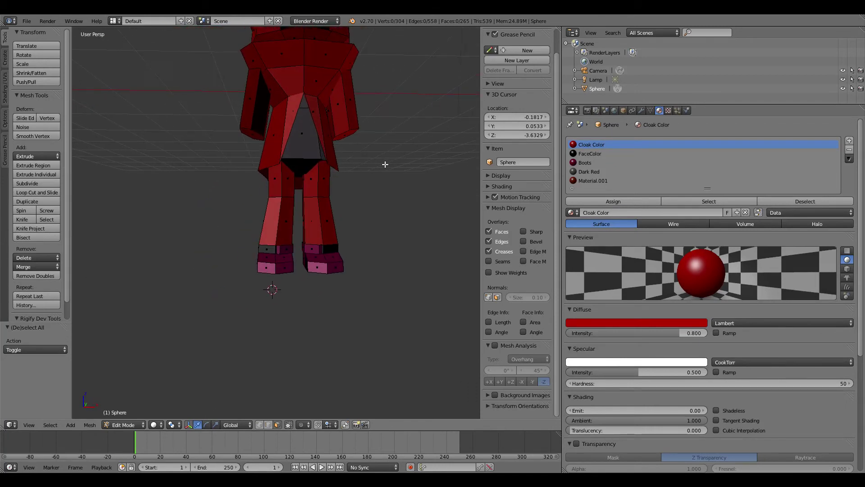
{"action": "right_click", "coordinate": [283, 196]}
{"action": "key", "text": "a"}
{"action": "scroll", "coordinate": [330, 358], "scroll_direction": "down", "scroll_amount": 5}
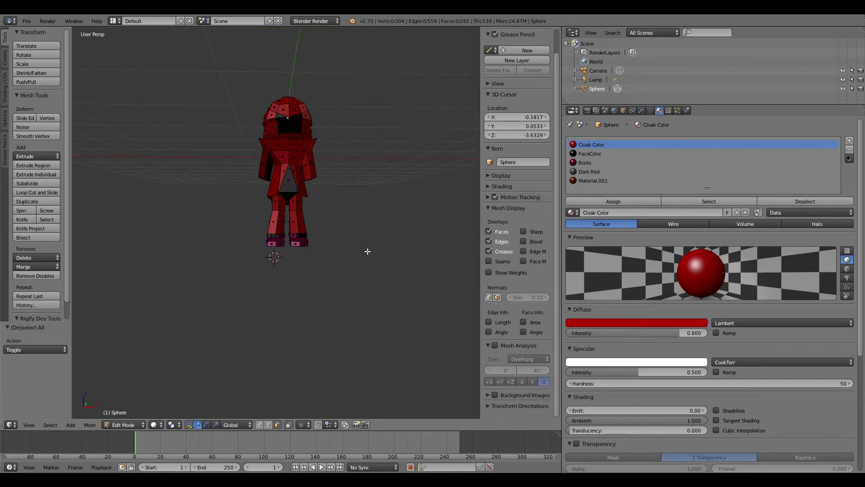
{"action": "scroll", "coordinate": [367, 251], "scroll_direction": "up", "scroll_amount": 4}
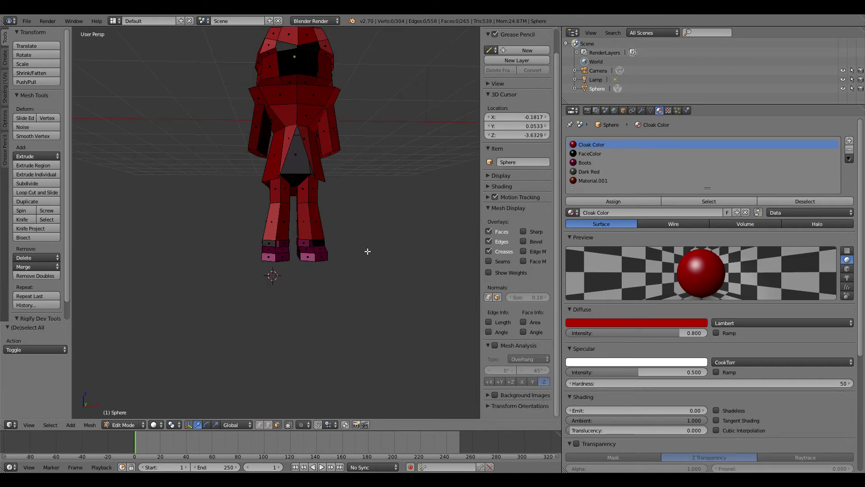
- Try to enlarge the visible lower cloak and upper leg faces uniformly
{"action": "key", "text": "a"}
{"action": "key", "text": "a"}
{"action": "key", "text": "z"}
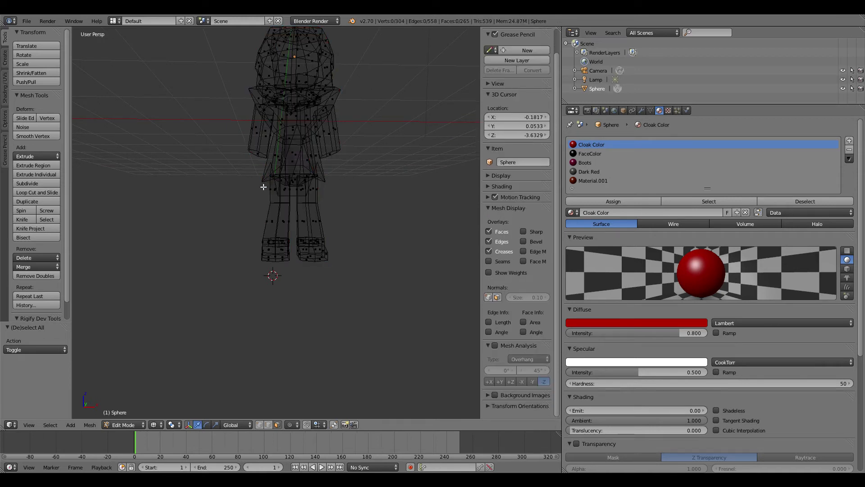
{"action": "key", "text": "z"}
{"action": "key", "text": "b"}
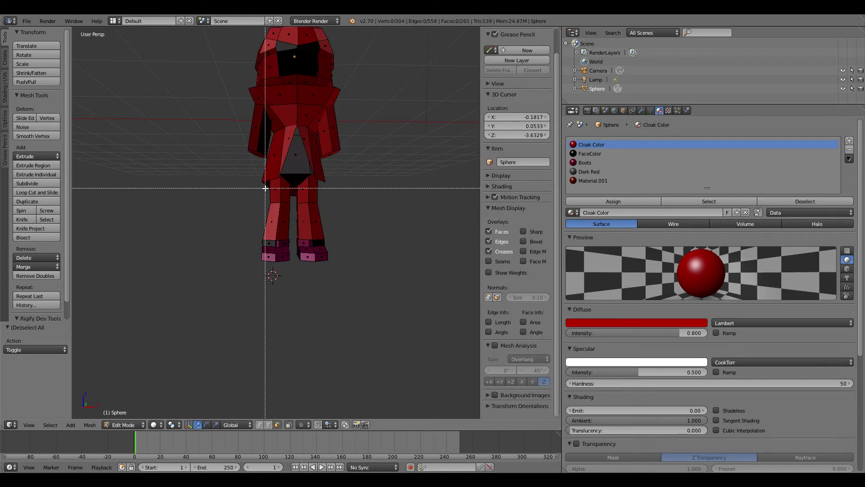
{"action": "left_click_drag", "start_coordinate": [251, 195], "coordinate": [361, 165]}
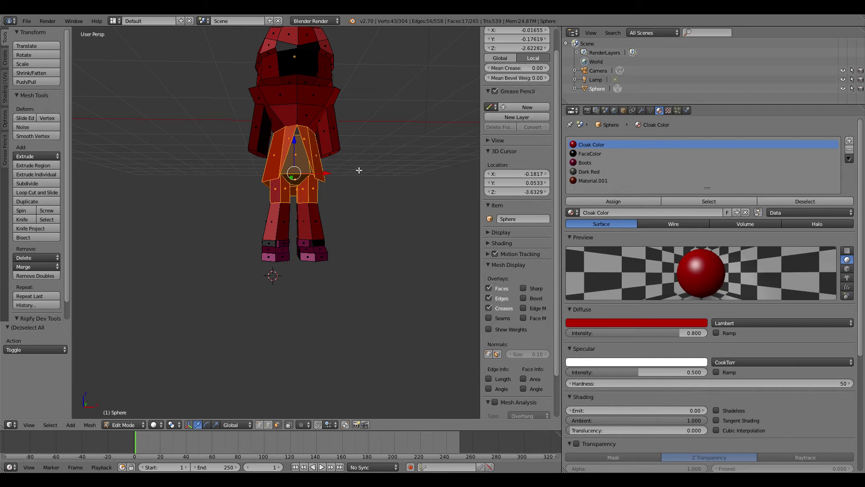
{"action": "key", "text": "s"}
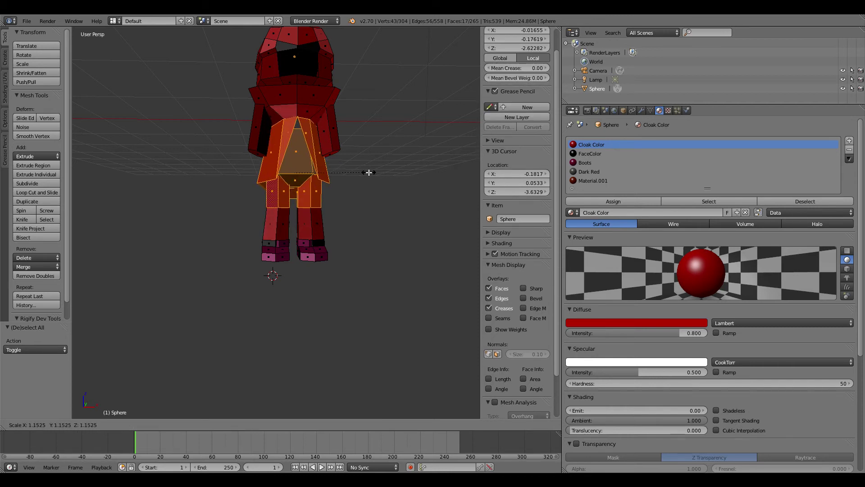
{"action": "left_click", "coordinate": [426, 175]}
{"action": "scroll", "coordinate": [414, 179], "scroll_direction": "down", "scroll_amount": 4}
{"action": "middle_click_drag", "start_coordinate": [413, 179], "coordinate": [289, 192]}
{"action": "middle_click_drag", "start_coordinate": [390, 185], "coordinate": [428, 184]}
{"action": "key", "text": "a"}
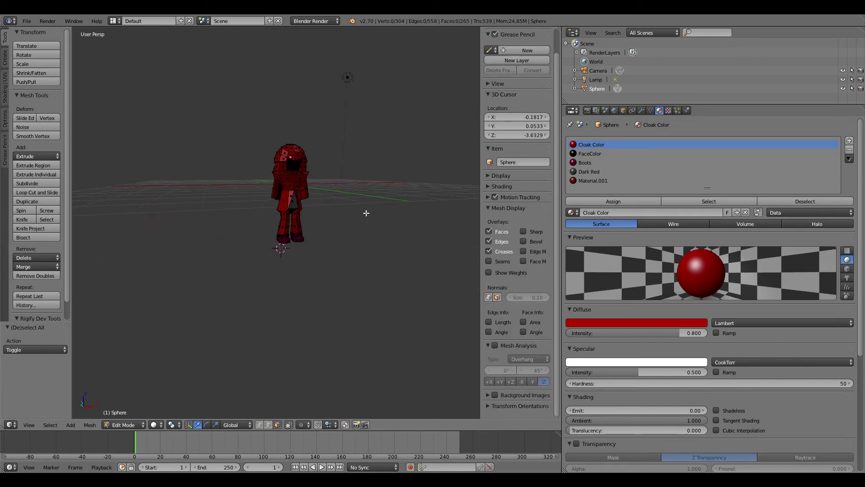
- Widen the lower cloak and upper legs along the X axis, including the hidden back faces, and return to solid display
{"action": "middle_click_drag", "start_coordinate": [366, 212], "coordinate": [352, 203]}
{"action": "key", "text": "z"}
{"action": "key", "text": "v"}
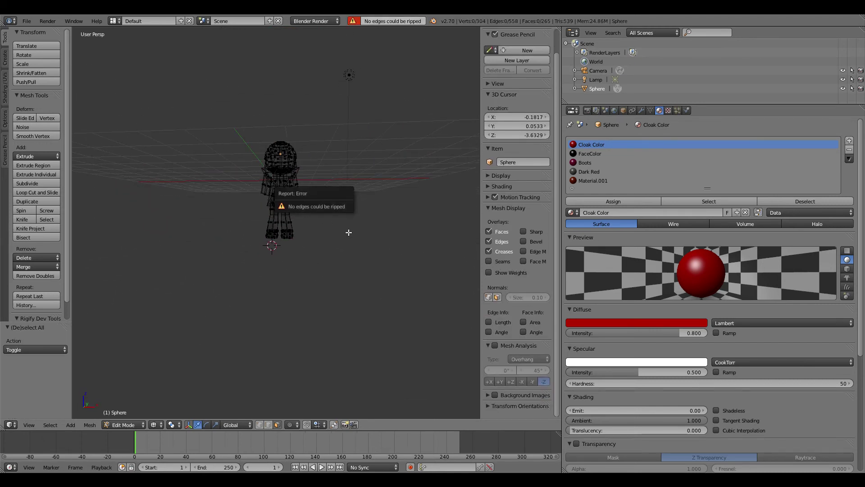
{"action": "left_click", "coordinate": [340, 236]}
{"action": "key", "text": "b"}
{"action": "left_click_drag", "start_coordinate": [315, 210], "coordinate": [251, 195]}
{"action": "key", "text": "s"}
{"action": "key", "text": "x"}
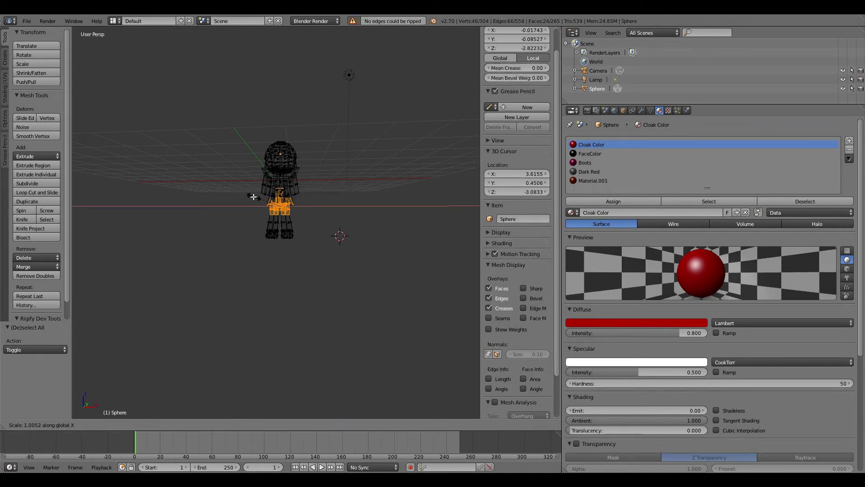
{"action": "left_click", "coordinate": [249, 197]}
{"action": "key", "text": "a"}
{"action": "key", "text": "z"}
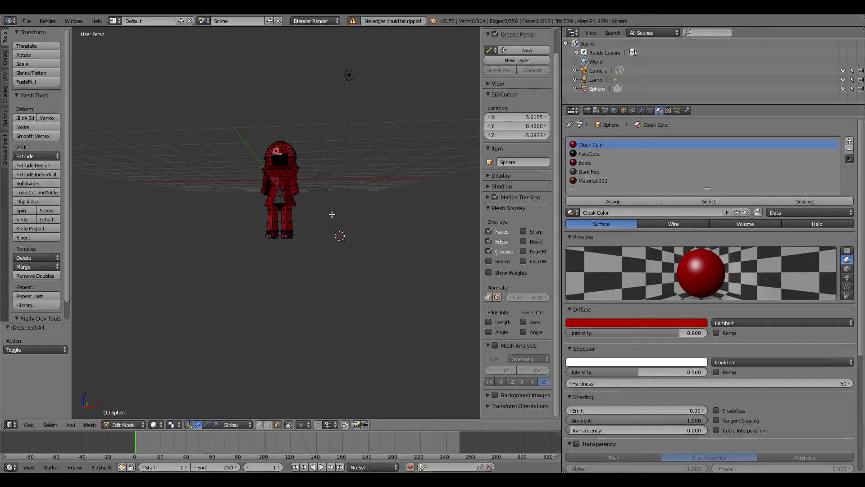
- Examine the widened cloak and legs in front view and in perspective
{"action": "scroll", "coordinate": [332, 214], "scroll_direction": "up", "scroll_amount": 5}
{"action": "middle_click_drag", "start_coordinate": [332, 215], "coordinate": [380, 166]}
{"action": "scroll", "coordinate": [324, 199], "scroll_direction": "down", "scroll_amount": 3}
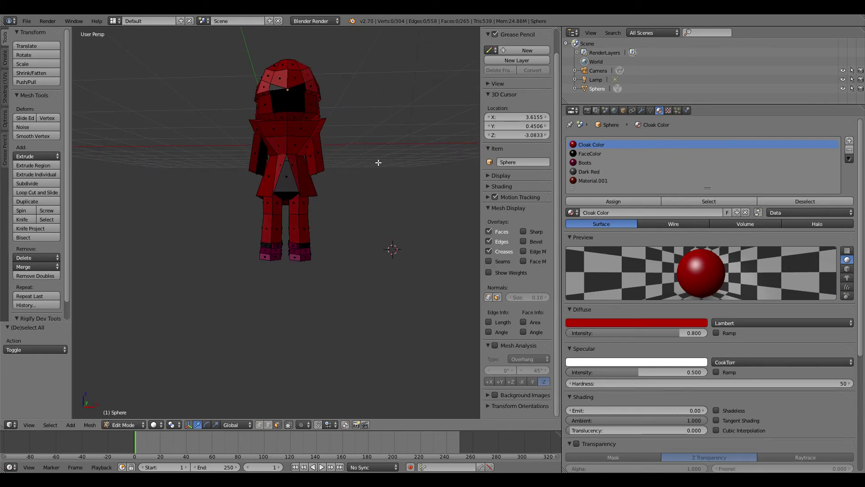
{"action": "key", "text": "KP_1"}
{"action": "scroll", "coordinate": [401, 192], "scroll_direction": "up", "scroll_amount": 3}
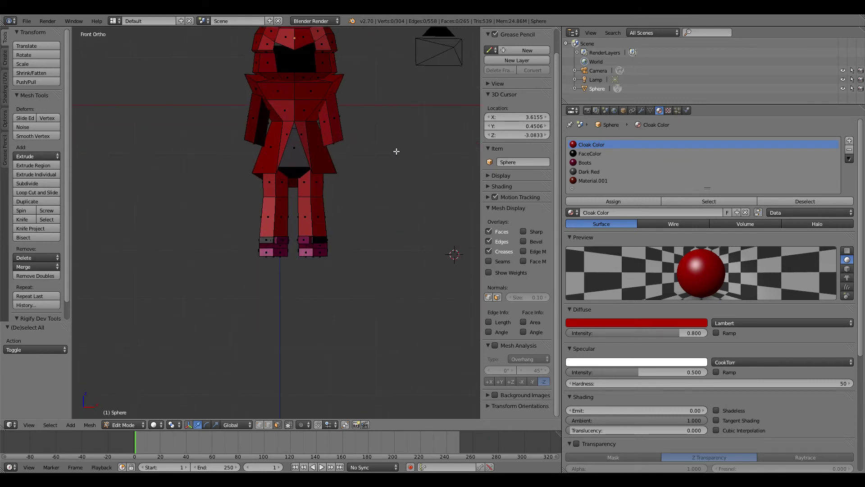
{"action": "scroll", "coordinate": [395, 156], "scroll_direction": "up", "scroll_amount": 1}
{"action": "middle_click_drag", "start_coordinate": [392, 160], "coordinate": [381, 145]}
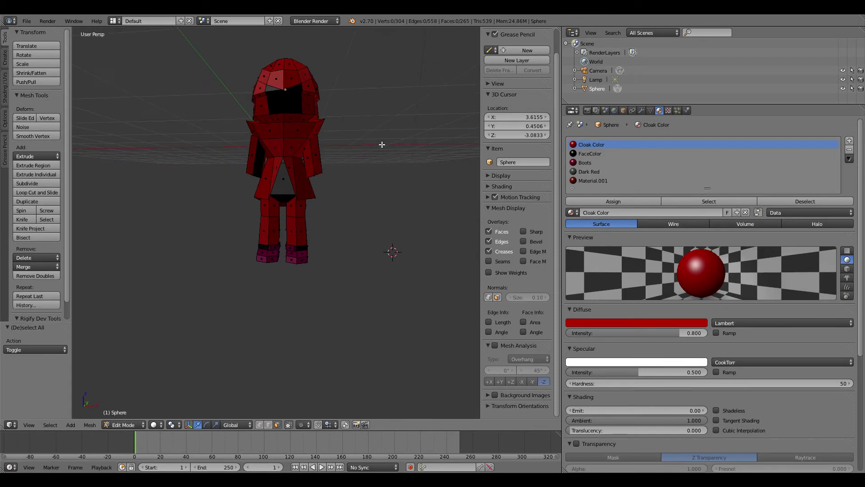
{"action": "key", "text": "shift+a"}
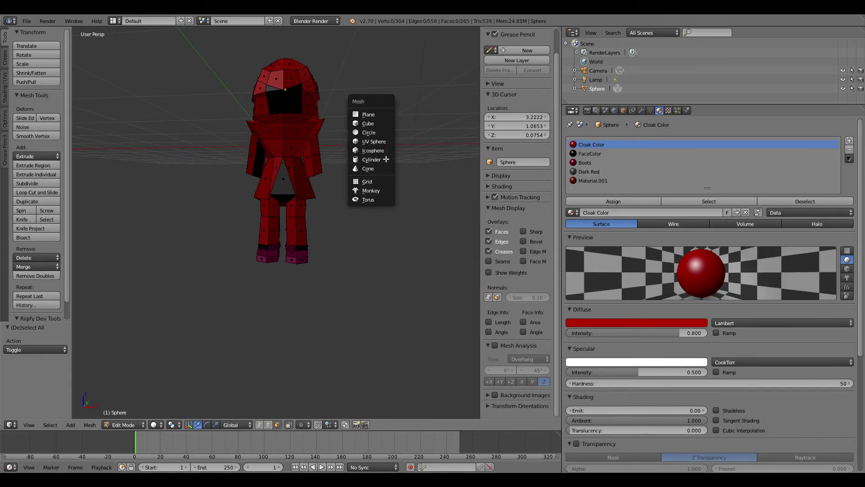
{"action": "left_click", "coordinate": [373, 131]}
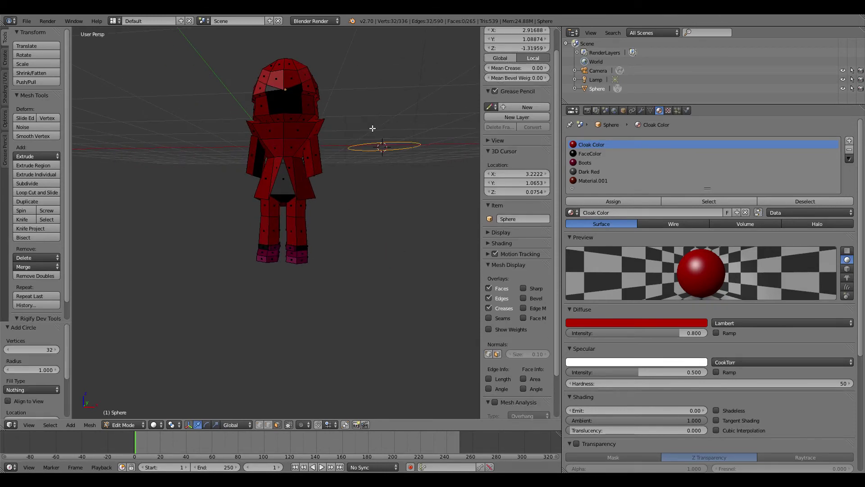
{"action": "middle_click_drag", "start_coordinate": [415, 127], "coordinate": [410, 134]}
- Add a UV sphere with 6 segments, 6 rings and size 1.000 beside the character
{"action": "key", "text": "shift+a"}
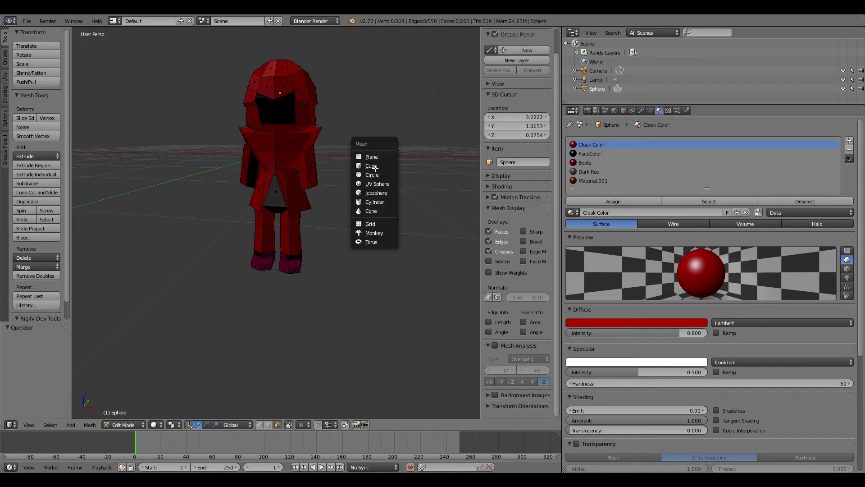
{"action": "left_click", "coordinate": [378, 184]}
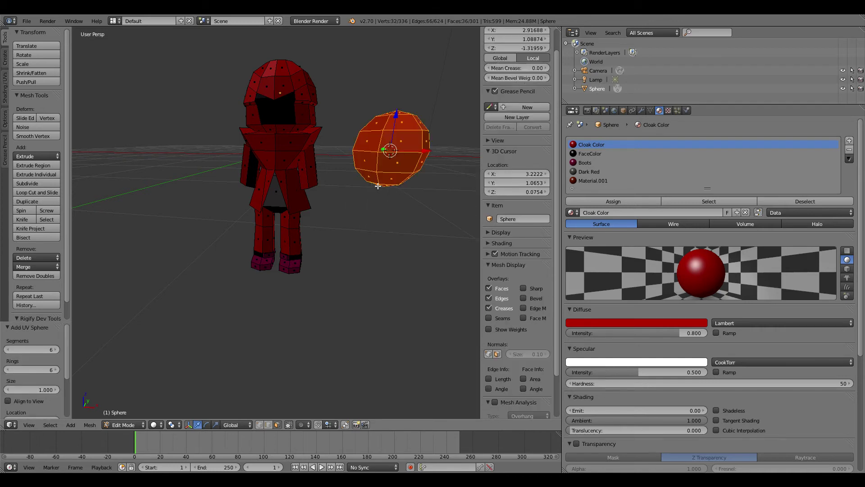
{"action": "middle_click_drag", "start_coordinate": [414, 151], "coordinate": [320, 148]}
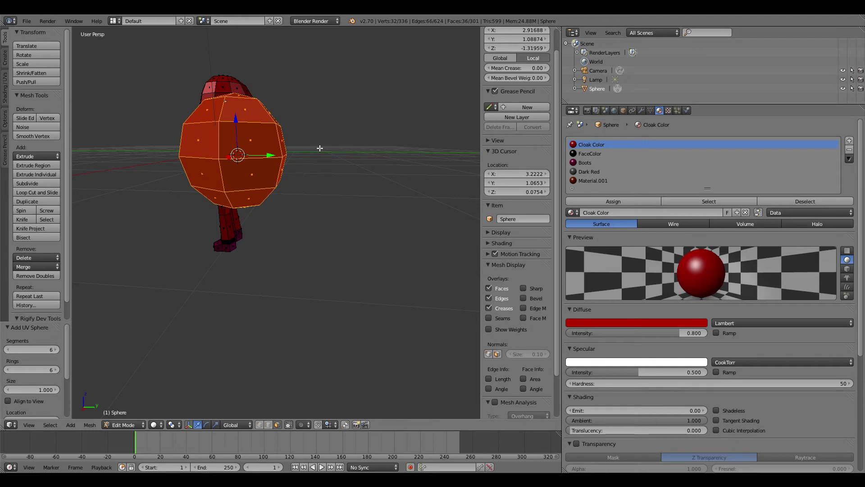
{"action": "middle_click_drag", "start_coordinate": [323, 135], "coordinate": [303, 135]}
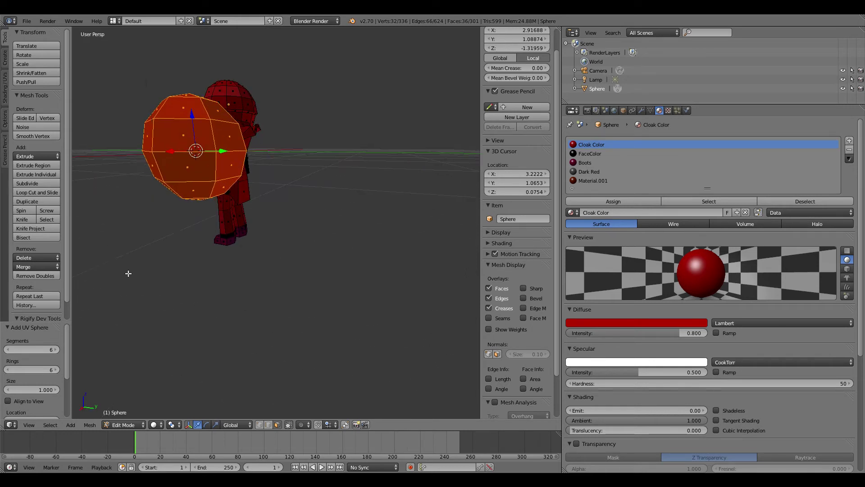
- Try to delete the sphere's rear-half faces in the solid side view
{"action": "key", "text": "KP_3"}
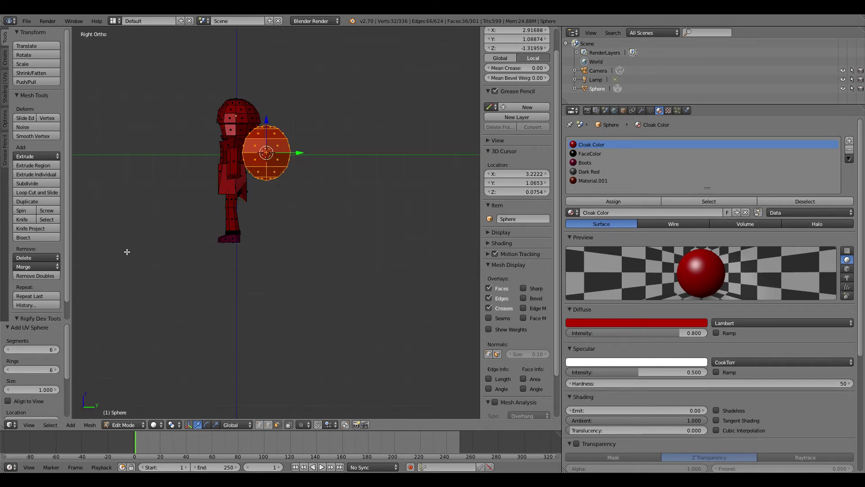
{"action": "key", "text": "a"}
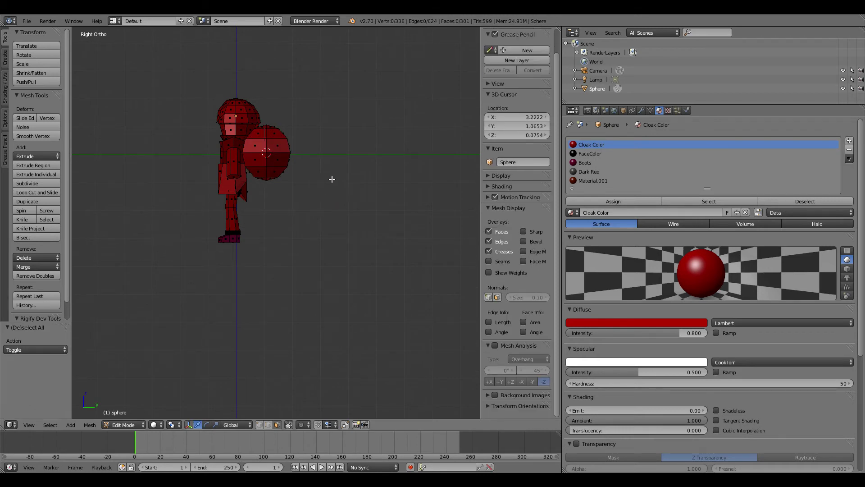
{"action": "key", "text": "b"}
{"action": "left_click_drag", "start_coordinate": [302, 118], "coordinate": [270, 193]}
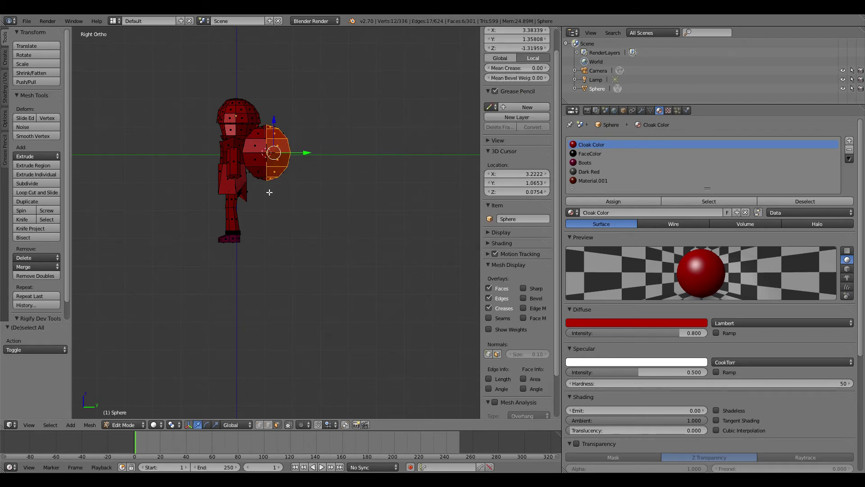
{"action": "key", "text": "x"}
{"action": "left_click", "coordinate": [272, 191]}
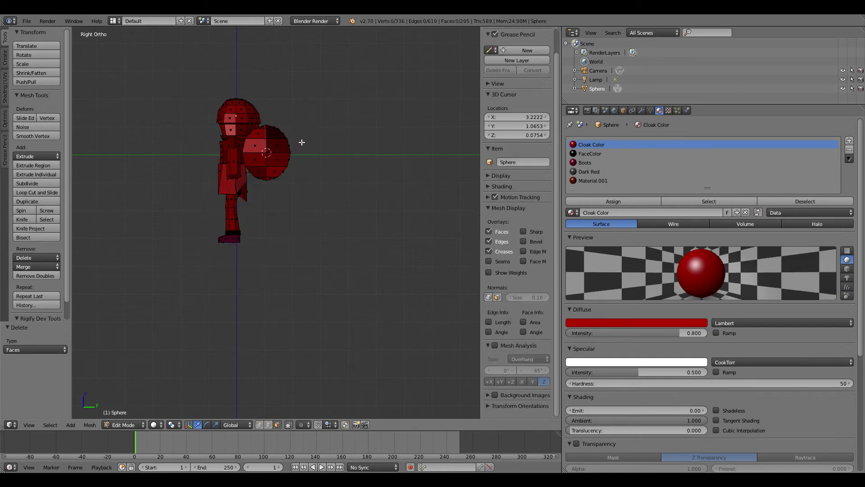
{"action": "key", "text": "b"}
{"action": "left_click_drag", "start_coordinate": [304, 119], "coordinate": [277, 193]}
{"action": "key", "text": "x"}
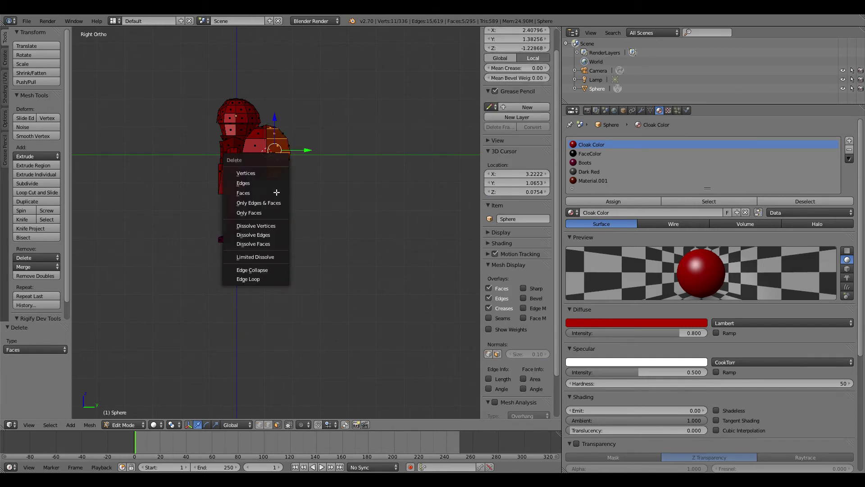
{"action": "left_click", "coordinate": [263, 194]}
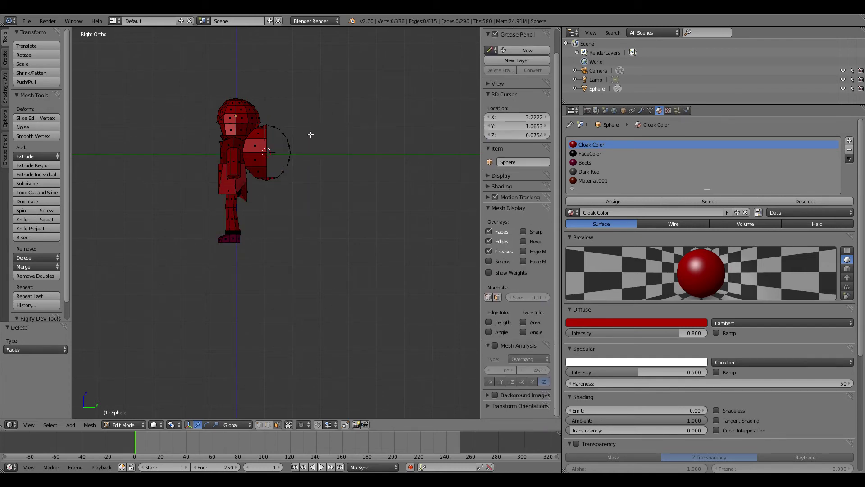
- Try to delete the leftover vertices on the sphere's rear half
{"action": "key", "text": "b"}
{"action": "left_click_drag", "start_coordinate": [310, 121], "coordinate": [269, 201]}
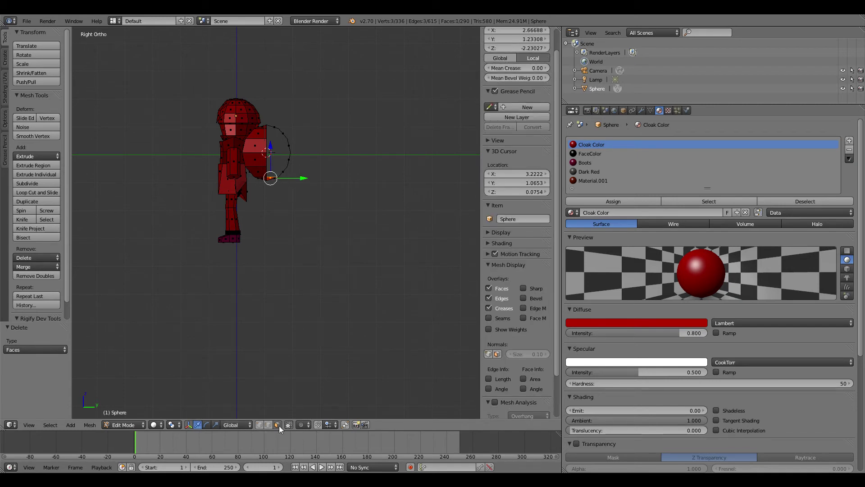
{"action": "key", "text": "b"}
{"action": "left_click_drag", "start_coordinate": [308, 103], "coordinate": [271, 210]}
{"action": "key", "text": "x"}
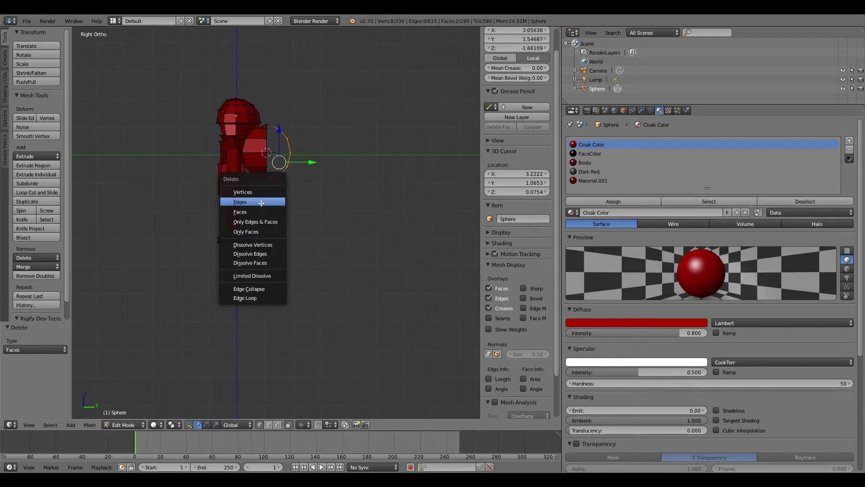
{"action": "left_click", "coordinate": [260, 195]}
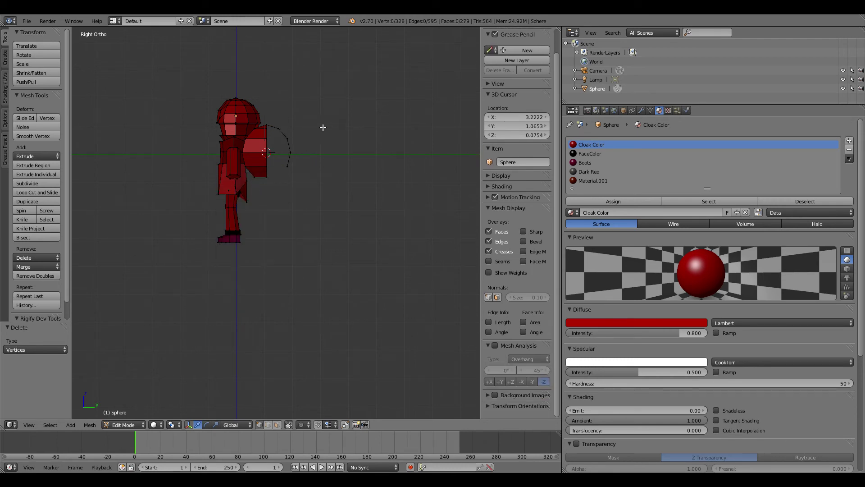
{"action": "key", "text": "b"}
{"action": "left_click_drag", "start_coordinate": [309, 110], "coordinate": [275, 175]}
{"action": "key", "text": "x"}
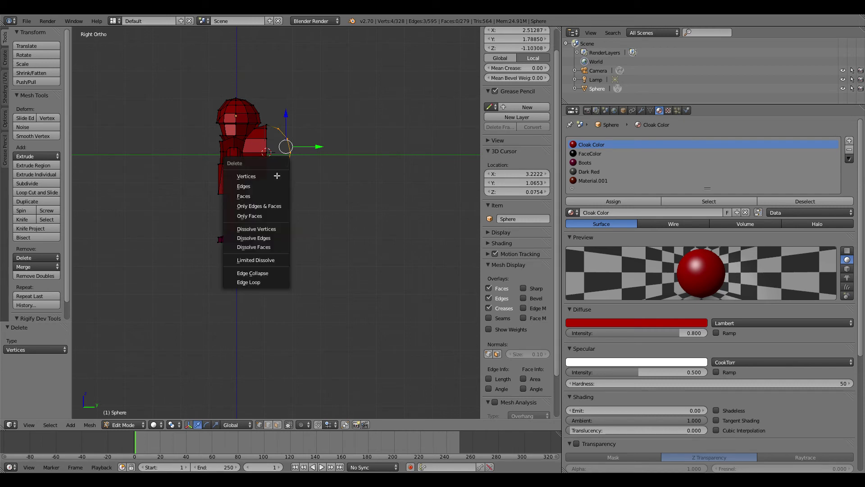
{"action": "left_click", "coordinate": [275, 178]}
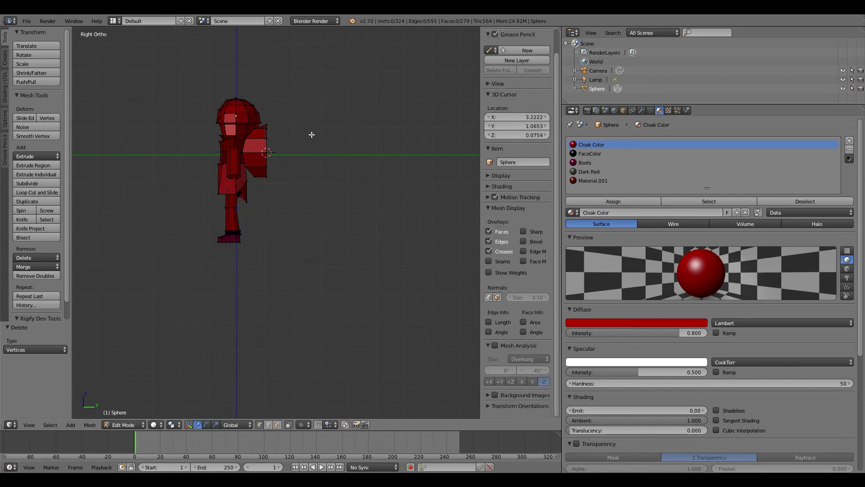
{"action": "middle_click_drag", "start_coordinate": [311, 133], "coordinate": [257, 166]}
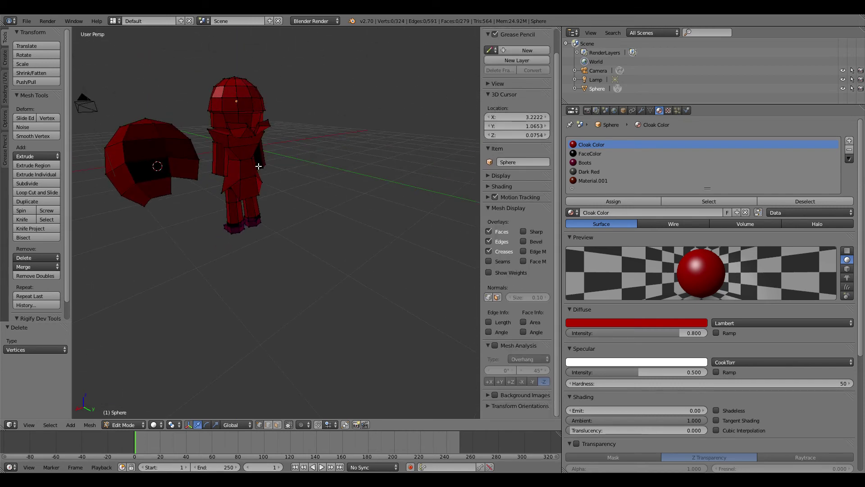
- Undo the partial face and vertex deletions on the sphere
{"action": "key", "text": "ctrl+z"}
{"action": "key", "text": "ctrl+z"}
{"action": "key", "text": "ctrl+z"}
{"action": "key", "text": "ctrl+z"}
{"action": "key", "text": "ctrl+z"}
{"action": "key", "text": "ctrl+z"}
{"action": "key", "text": "ctrl+z"}
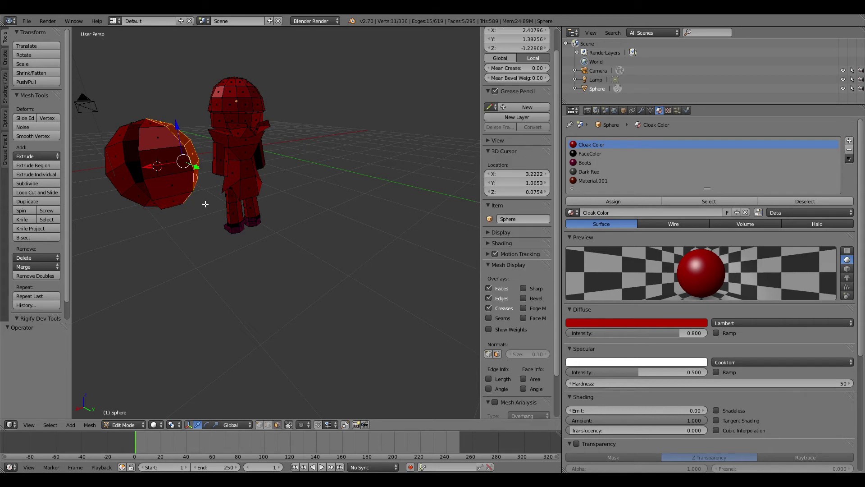
- Delete the sphere's rear-half faces, including the hidden ones, in wireframe side view and return to solid display
{"action": "middle_click_drag", "start_coordinate": [205, 201], "coordinate": [276, 133]}
{"action": "key", "text": "KP_3"}
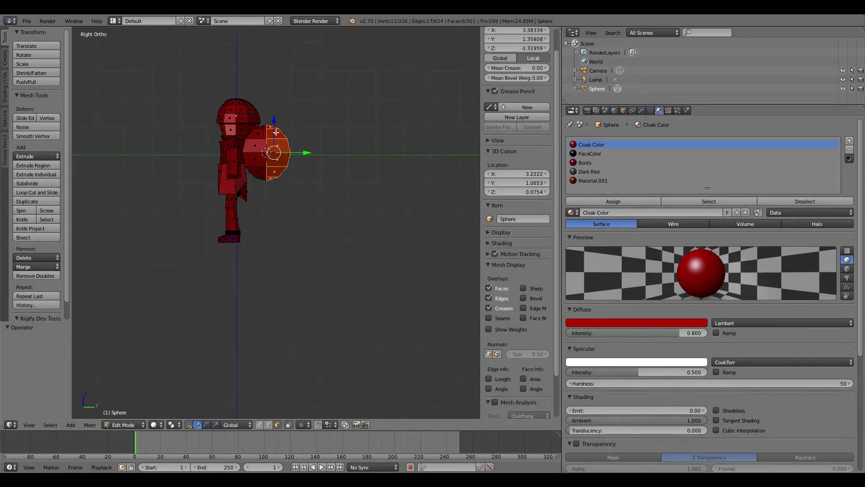
{"action": "key", "text": "z"}
{"action": "key", "text": "b"}
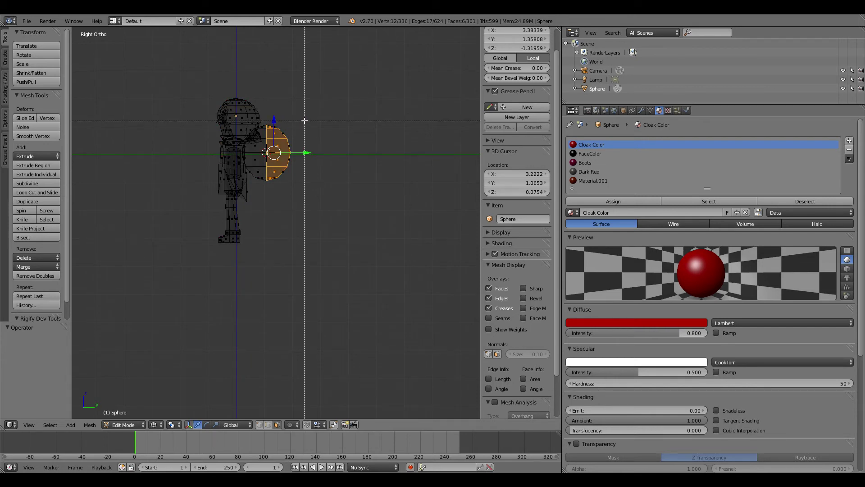
{"action": "left_click_drag", "start_coordinate": [304, 112], "coordinate": [273, 194]}
{"action": "key", "text": "x"}
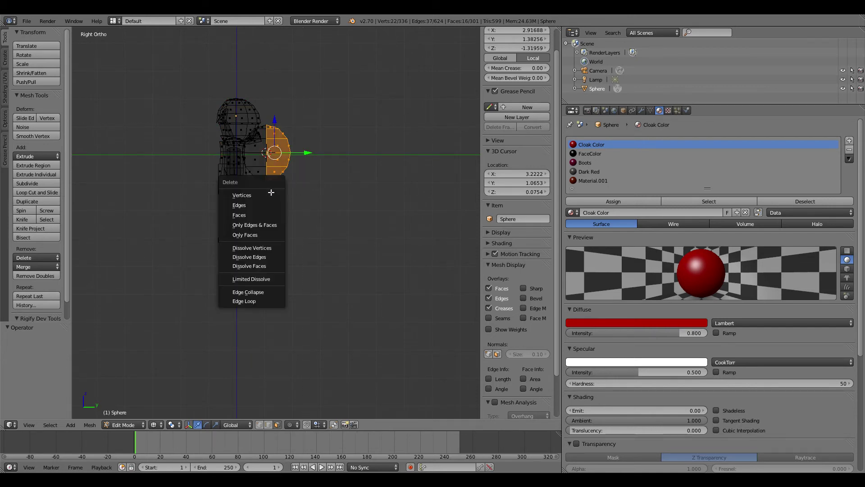
{"action": "left_click", "coordinate": [262, 214]}
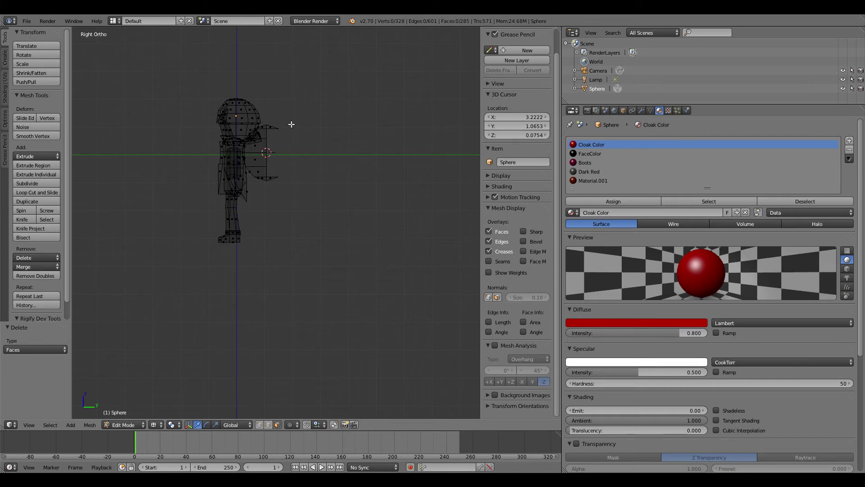
{"action": "key", "text": "z"}
{"action": "mouse_move", "coordinate": [292, 123]}
{"action": "middle_mouse_down"}
{"action": "mouse_move", "coordinate": [241, 145]}
{"action": "mouse_move", "coordinate": [264, 208]}
{"action": "middle_mouse_up"}
- Delete the two leftover triangular faces projecting from the open side of the half sphere
{"action": "right_click", "coordinate": [273, 262]}
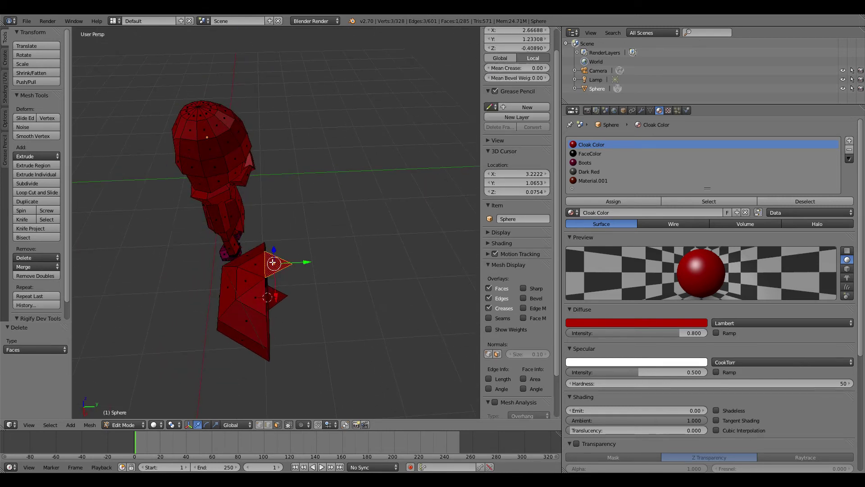
{"action": "key", "text": "x"}
{"action": "left_click", "coordinate": [283, 308]}
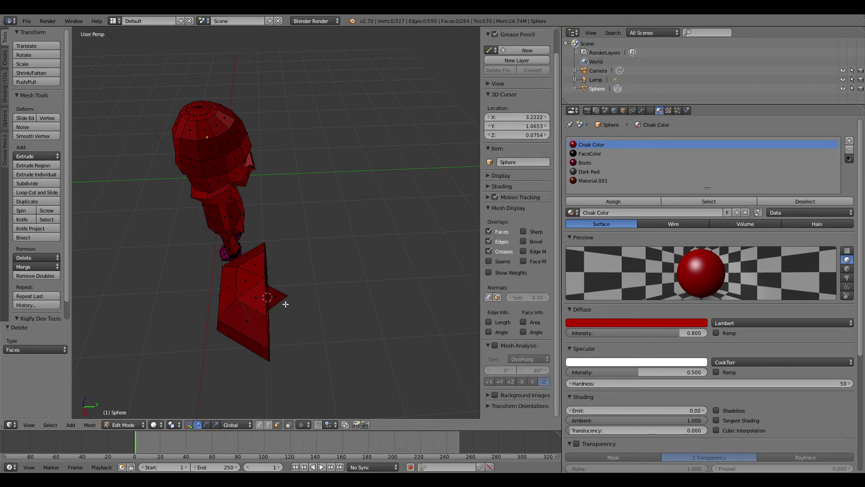
{"action": "right_click", "coordinate": [275, 297]}
{"action": "key", "text": "x"}
{"action": "left_click", "coordinate": [275, 297]}
{"action": "middle_click_drag", "start_coordinate": [272, 295], "coordinate": [190, 131]}
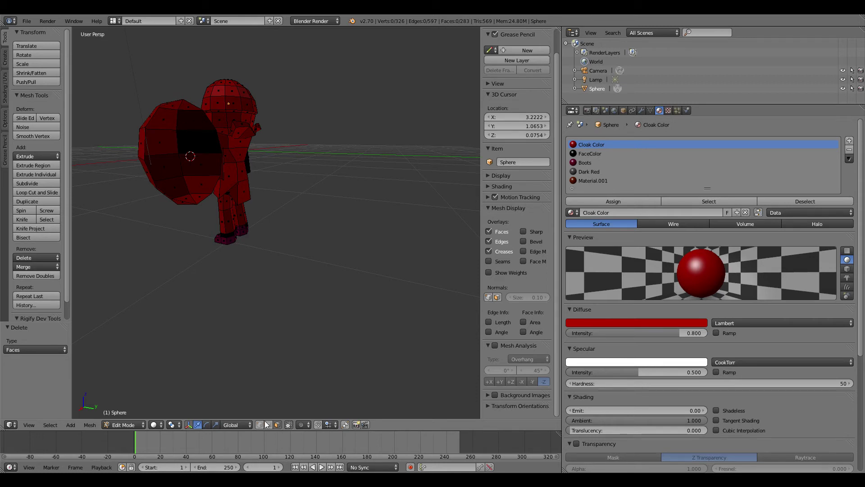
{"action": "middle_click_drag", "start_coordinate": [251, 128], "coordinate": [202, 142]}
{"action": "middle_click_drag", "start_coordinate": [147, 124], "coordinate": [239, 257]}
{"action": "right_click", "coordinate": [236, 304]}
{"action": "right_click", "coordinate": [234, 312], "text": "shift"}
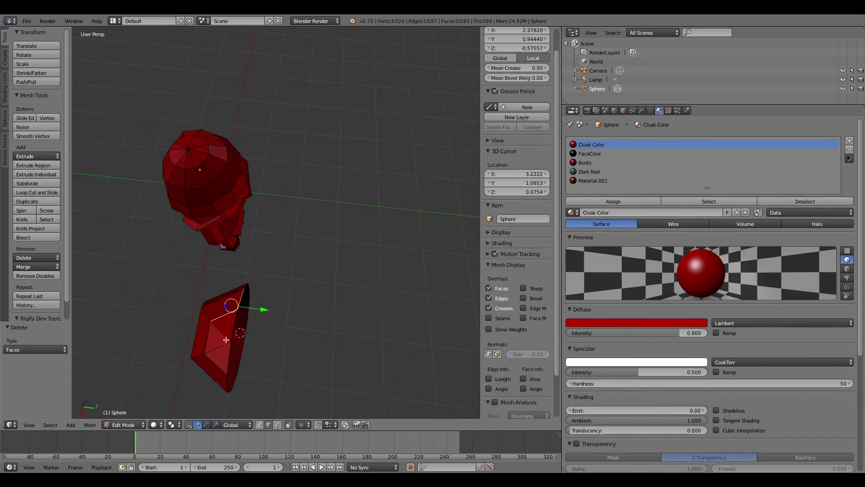
{"action": "key", "text": "a"}
- Select the entire linked half sphere and scale it uniformly to 0.1
{"action": "middle_click_drag", "start_coordinate": [239, 322], "coordinate": [356, 244]}
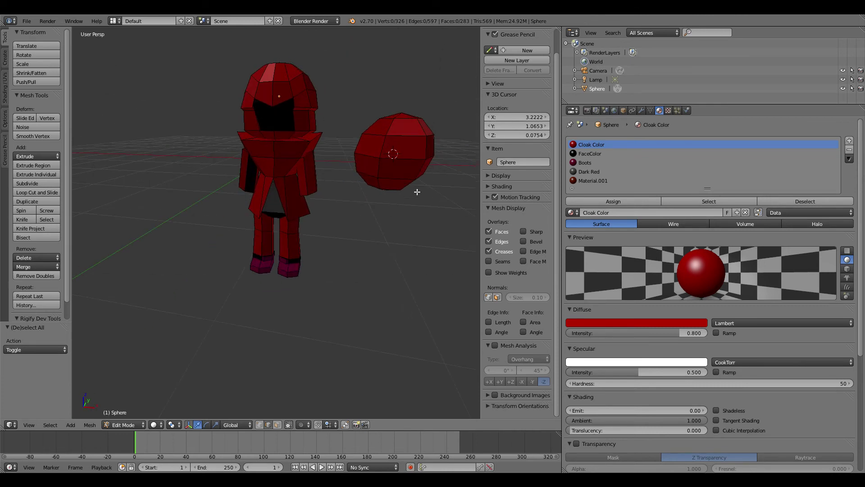
{"action": "right_click", "coordinate": [410, 149]}
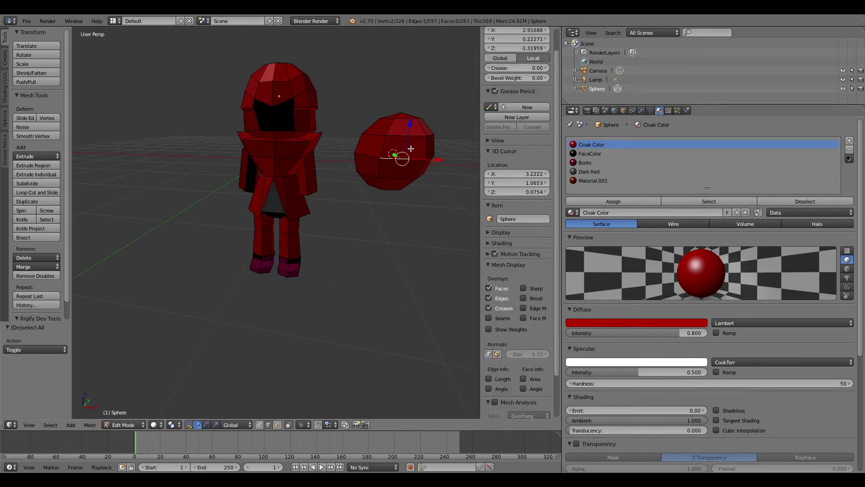
{"action": "key", "text": "ctrl+l"}
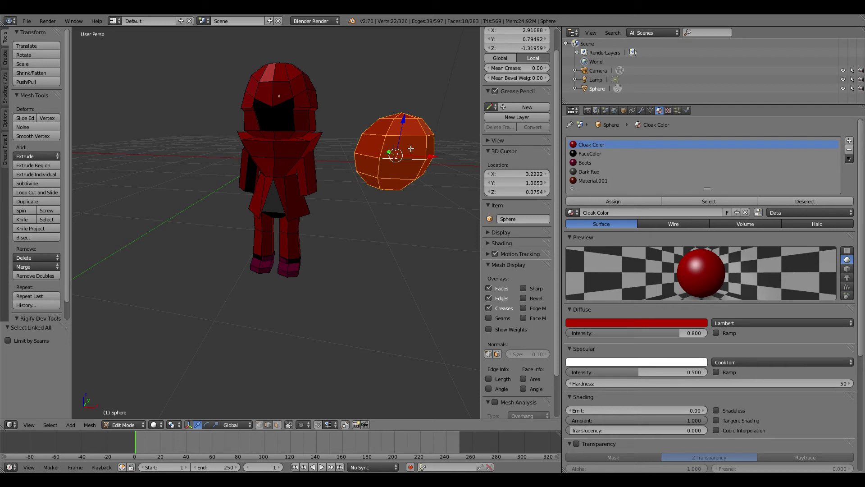
{"action": "type", "text": "s"}
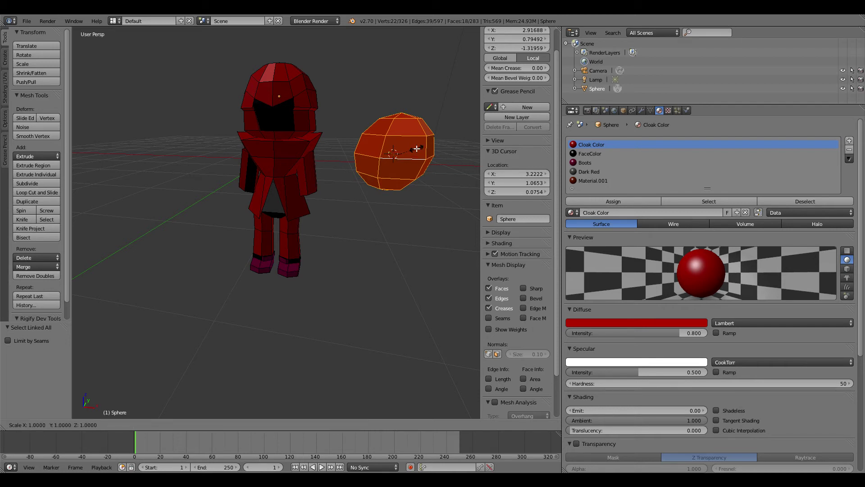
{"action": "type", "text": ".1"}
{"action": "key", "text": "Return"}
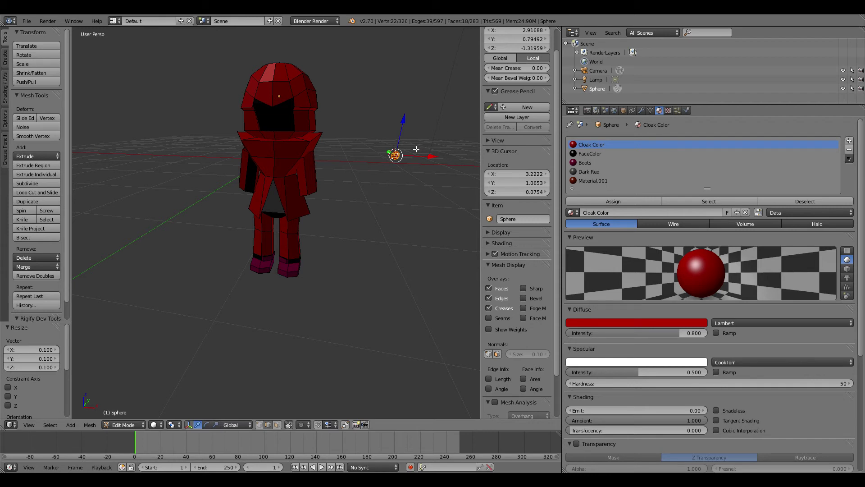
- Move the small half sphere along X to about -0.33 and raise it 0.952 along Z, level with the face
{"action": "key", "text": "KP_1"}
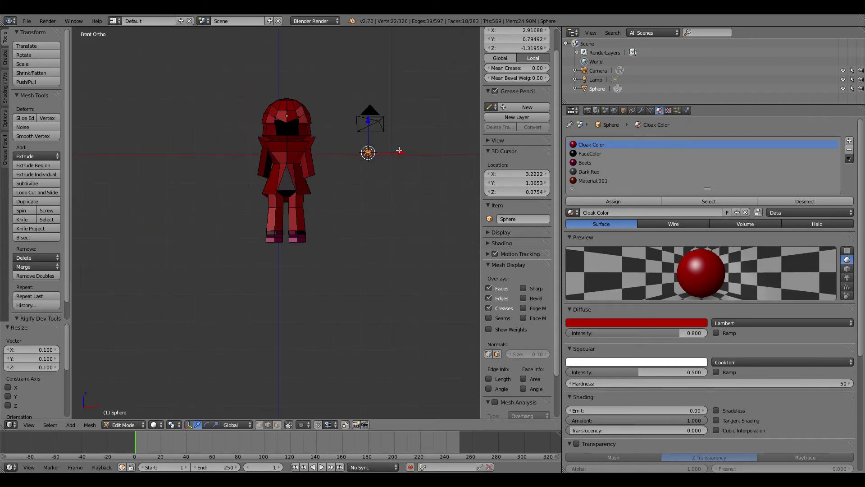
{"action": "key", "text": "g"}
{"action": "key", "text": "x"}
{"action": "left_click", "coordinate": [303, 130]}
{"action": "key", "text": "g"}
{"action": "key", "text": "z"}
{"action": "left_click", "coordinate": [354, 111]}
- Move the small half sphere -1.404 along Y to the front of the hood's face opening
{"action": "key", "text": "KP_3"}
{"action": "key", "text": "g"}
{"action": "key", "text": "y"}
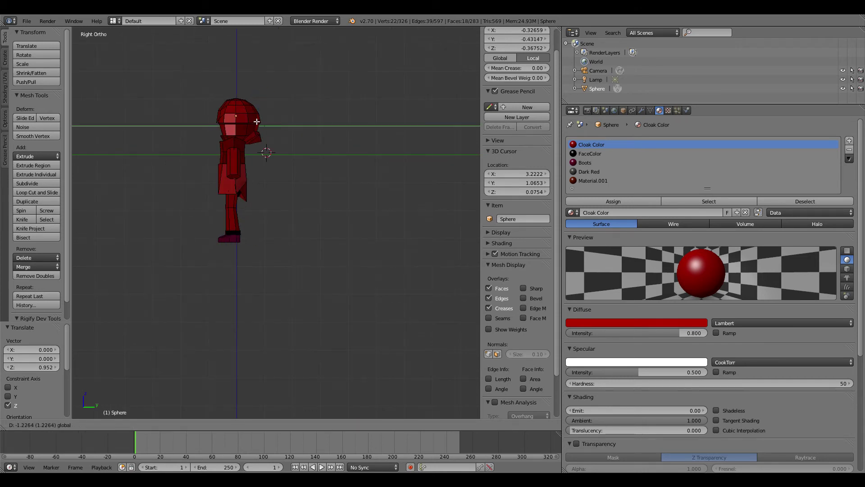
{"action": "left_click", "coordinate": [251, 121]}
- Shift the small half sphere along X to about -0.23, closer to the face's centre
{"action": "middle_click_drag", "start_coordinate": [251, 126], "coordinate": [358, 140]}
{"action": "scroll", "coordinate": [358, 140], "scroll_direction": "up", "scroll_amount": 3}
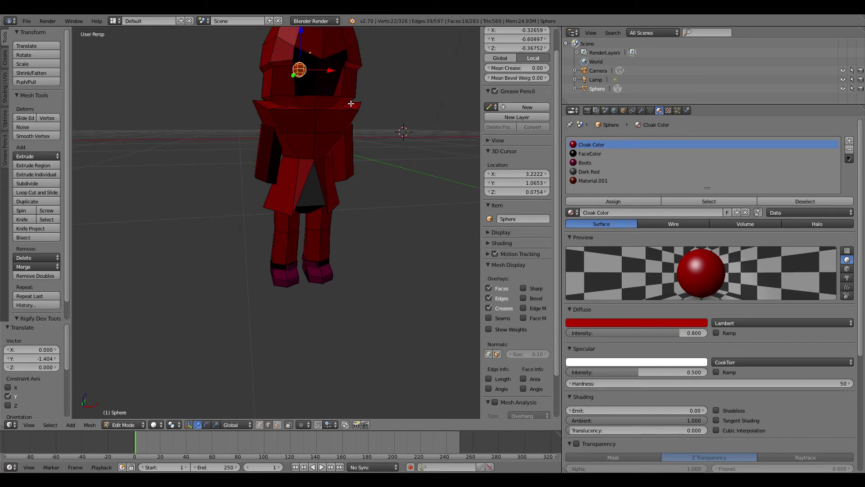
{"action": "key", "text": "KP_1"}
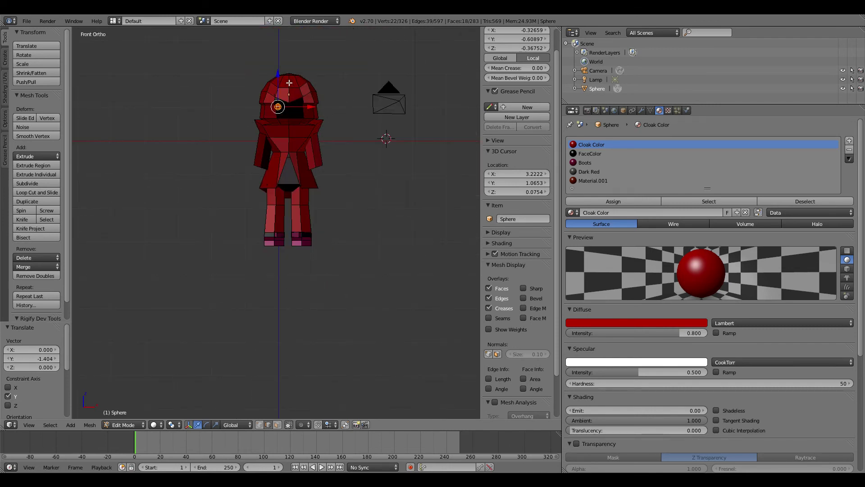
{"action": "left_click_drag", "start_coordinate": [311, 108], "coordinate": [314, 106]}
- Push the small half sphere back along Y against the black face, to about -0.44
{"action": "middle_click_drag", "start_coordinate": [314, 107], "coordinate": [307, 90]}
{"action": "key", "text": "g"}
{"action": "key", "text": "y"}
{"action": "left_click", "coordinate": [291, 89]}
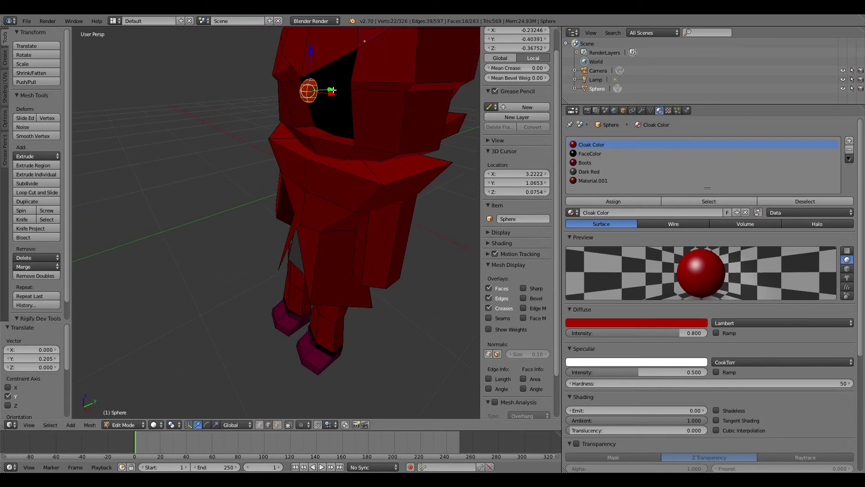
{"action": "key", "text": "g"}
{"action": "key", "text": "y"}
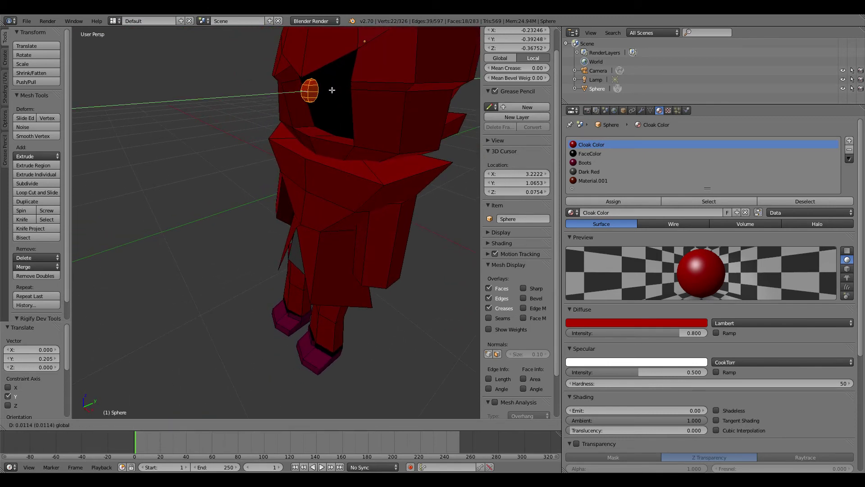
{"action": "left_click", "coordinate": [331, 90]}
- Try to rotate the small half sphere about the global Y axis
{"action": "mouse_move", "coordinate": [330, 91]}
{"action": "middle_mouse_down"}
{"action": "mouse_move", "coordinate": [353, 80]}
{"action": "mouse_move", "coordinate": [325, 99]}
{"action": "middle_mouse_up"}
{"action": "key", "text": "r"}
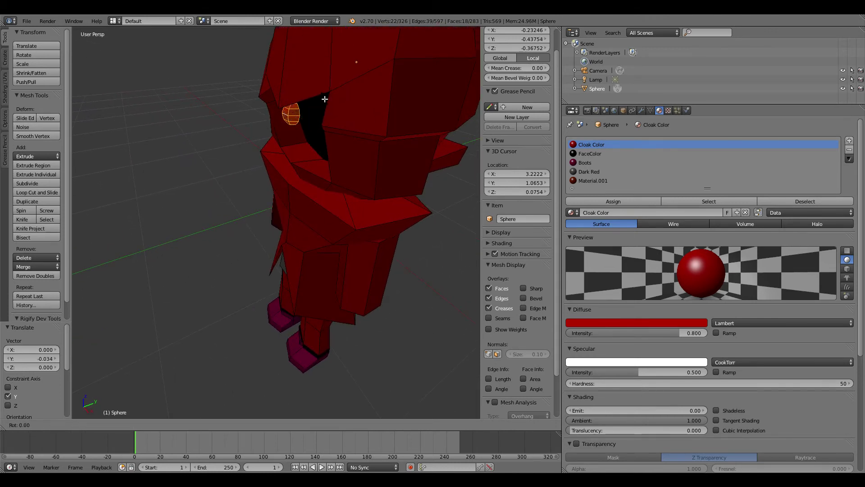
{"action": "key", "text": "y"}
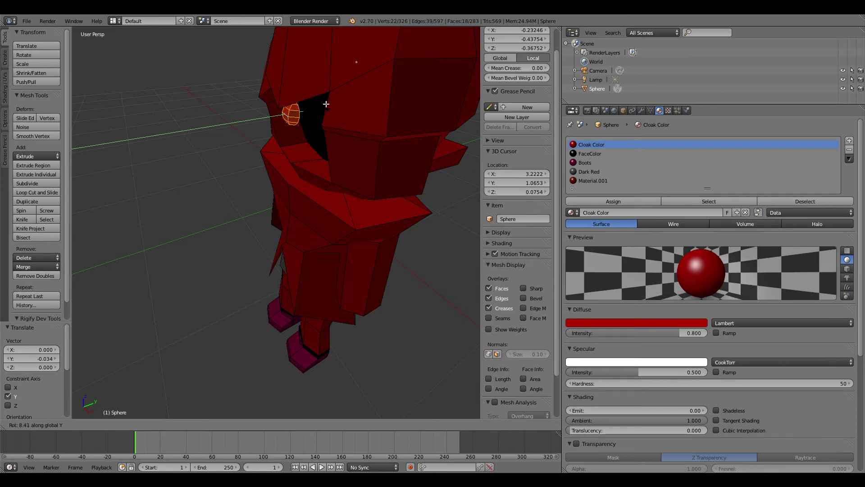
{"action": "left_click", "coordinate": [323, 104]}
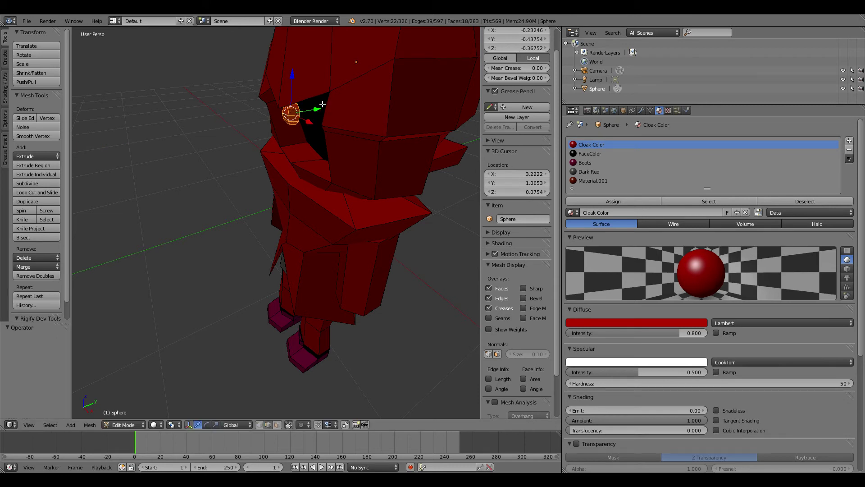
- Tilt the small half sphere about 16° around the global X axis and move it 0.119 along Y into the face
{"action": "key", "text": "r"}
{"action": "key", "text": "x"}
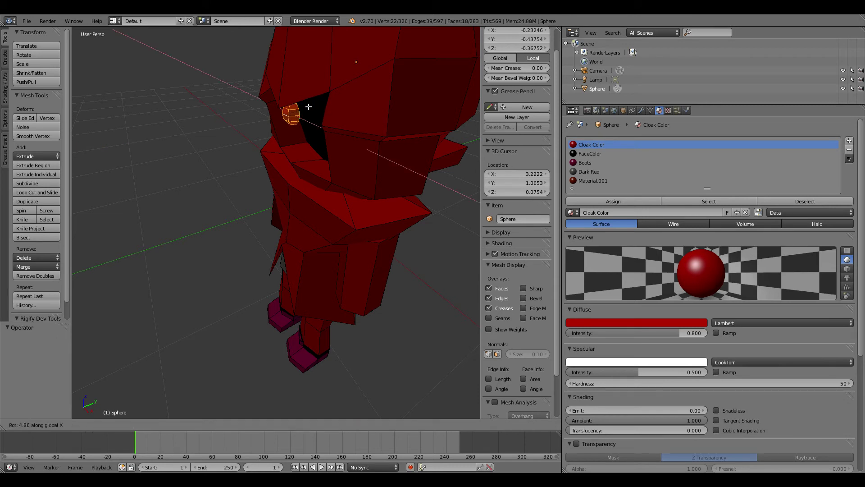
{"action": "left_click", "coordinate": [303, 105]}
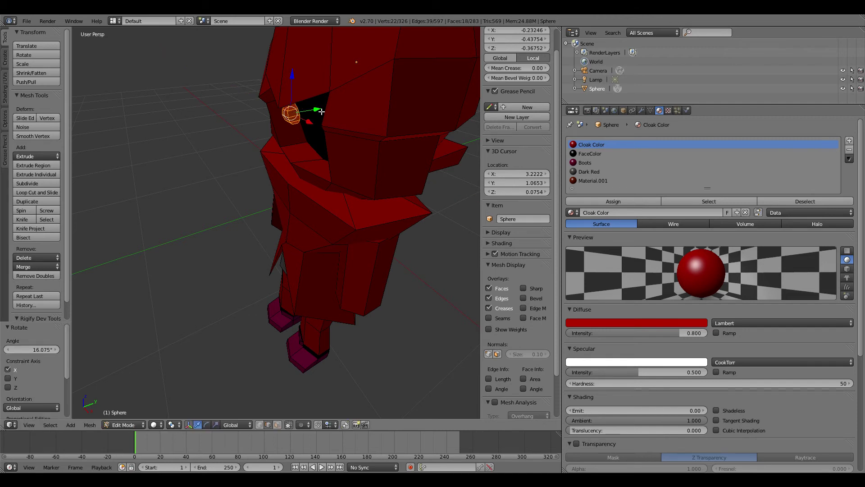
{"action": "key", "text": "g"}
{"action": "key", "text": "y"}
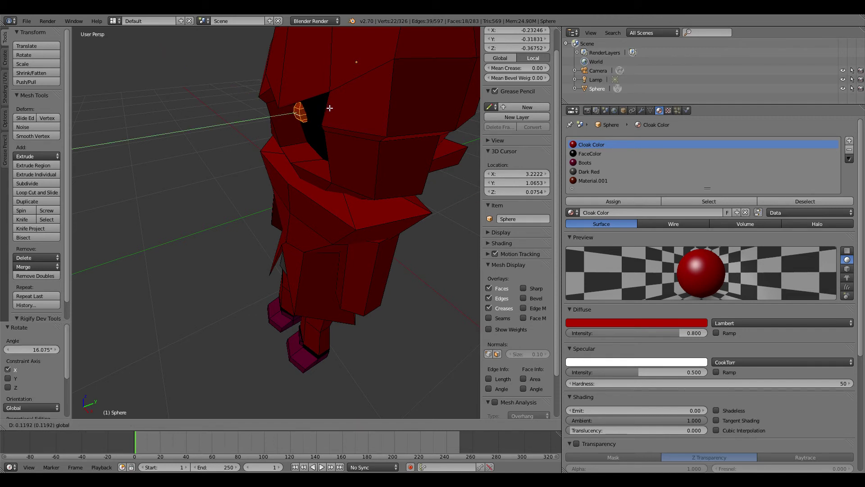
{"action": "left_click", "coordinate": [328, 109]}
{"action": "middle_click_drag", "start_coordinate": [328, 109], "coordinate": [409, 86]}
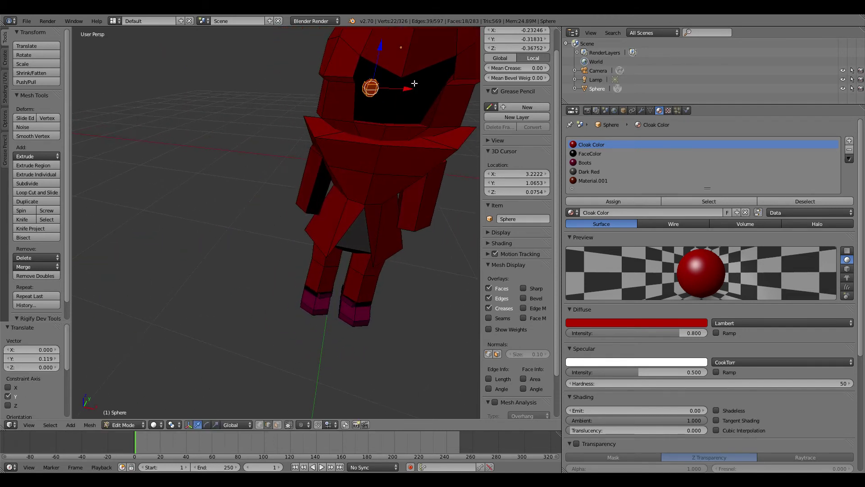
- Nudge the small half sphere -0.014 along X and turn it about -7.3° around the global Z axis
{"action": "left_click_drag", "start_coordinate": [407, 87], "coordinate": [406, 88]}
{"action": "key", "text": "r"}
{"action": "key", "text": "x"}
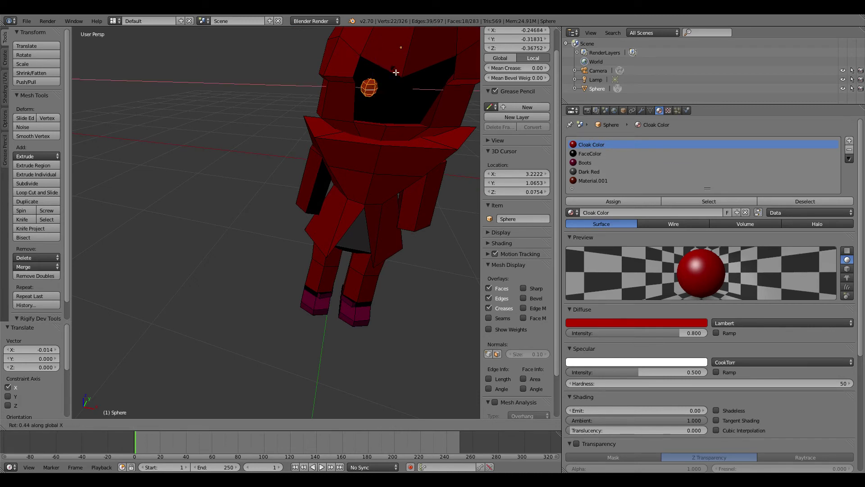
{"action": "left_click", "coordinate": [396, 73]}
{"action": "key", "text": "r"}
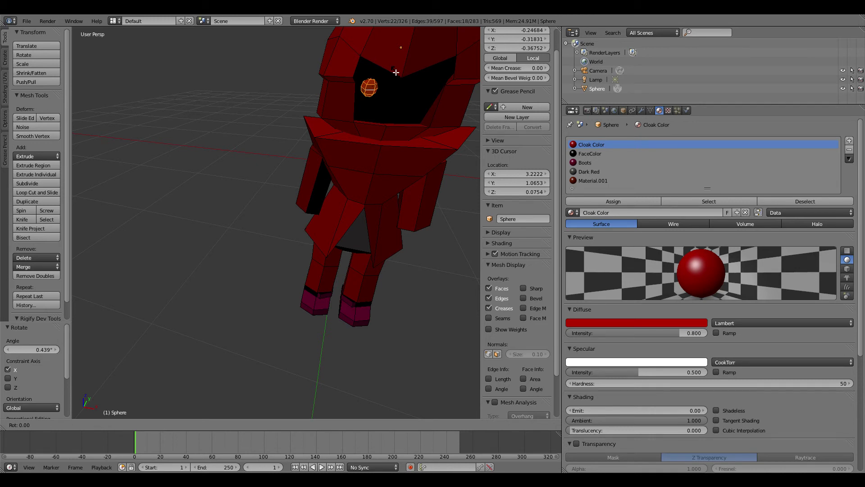
{"action": "key", "text": "z"}
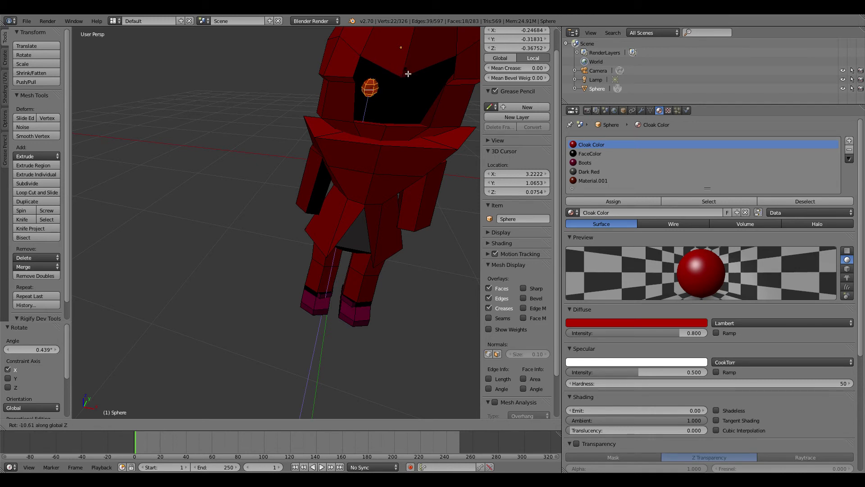
{"action": "left_click", "coordinate": [396, 77]}
- Deselect the mesh and examine the half-sphere eye's placement in the hood's face opening
{"action": "scroll", "coordinate": [423, 89], "scroll_direction": "up", "scroll_amount": 2}
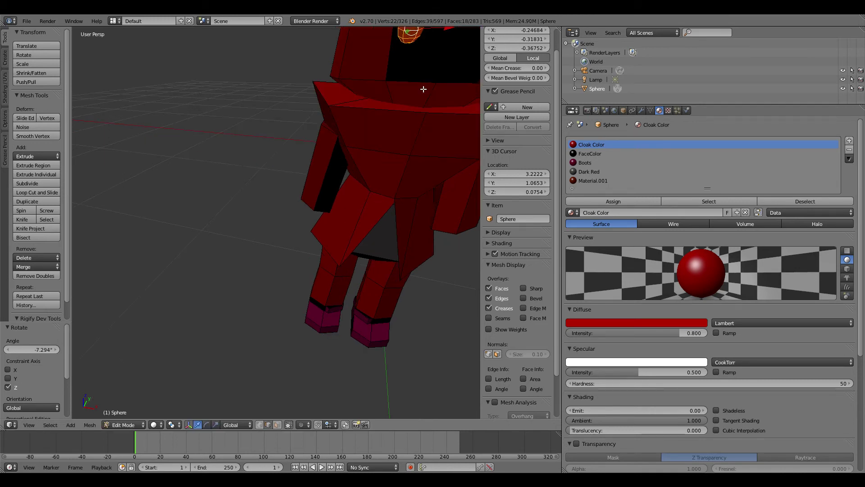
{"action": "middle_click_drag", "start_coordinate": [448, 102], "coordinate": [423, 90]}
{"action": "scroll", "coordinate": [404, 122], "scroll_direction": "down", "scroll_amount": 3}
{"action": "key", "text": "a"}
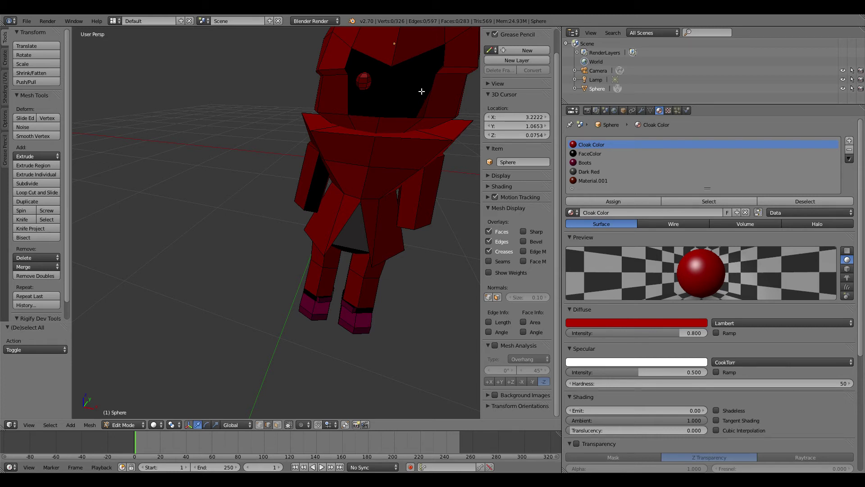
{"action": "middle_click_drag", "start_coordinate": [421, 89], "coordinate": [411, 74]}
- Undo the half sphere's rotations and moves back to its position beside the character
{"action": "key", "text": "ctrl+z"}
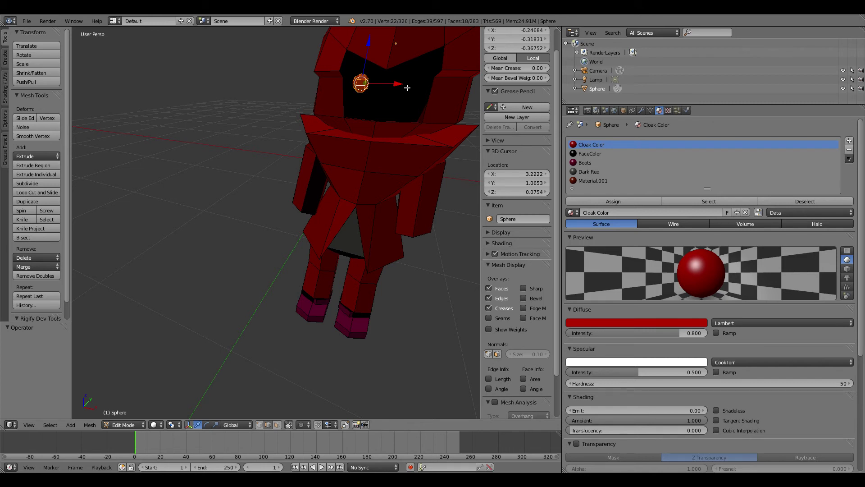
{"action": "left_click_drag", "start_coordinate": [408, 88], "coordinate": [406, 88]}
{"action": "key", "text": "ctrl+z"}
{"action": "key", "text": "ctrl+z"}
{"action": "key", "text": "ctrl+z"}
{"action": "key", "text": "ctrl+z"}
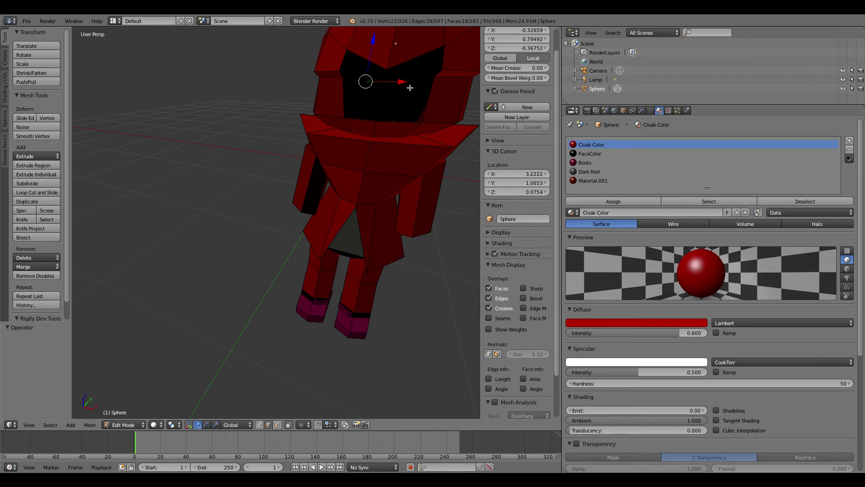
- Delete the vertices of the small half sphere beside the character and leave the remaining mesh deselected
{"action": "scroll", "coordinate": [410, 88], "scroll_direction": "down", "scroll_amount": 6}
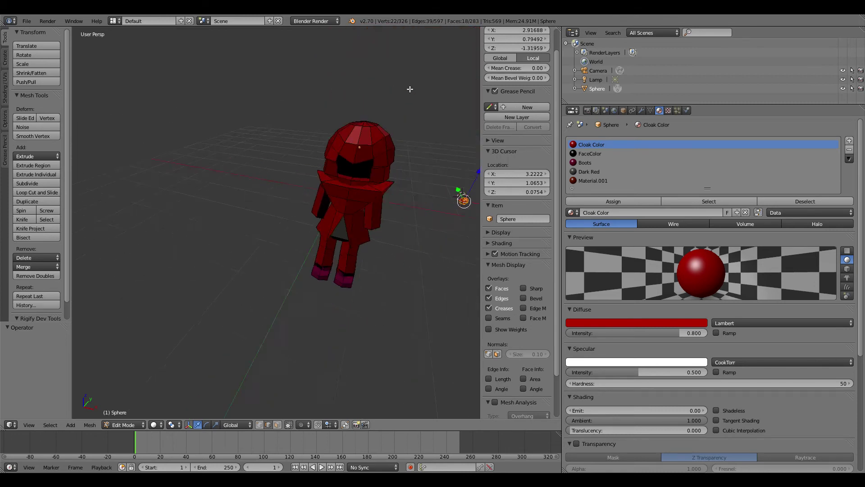
{"action": "key", "text": "x"}
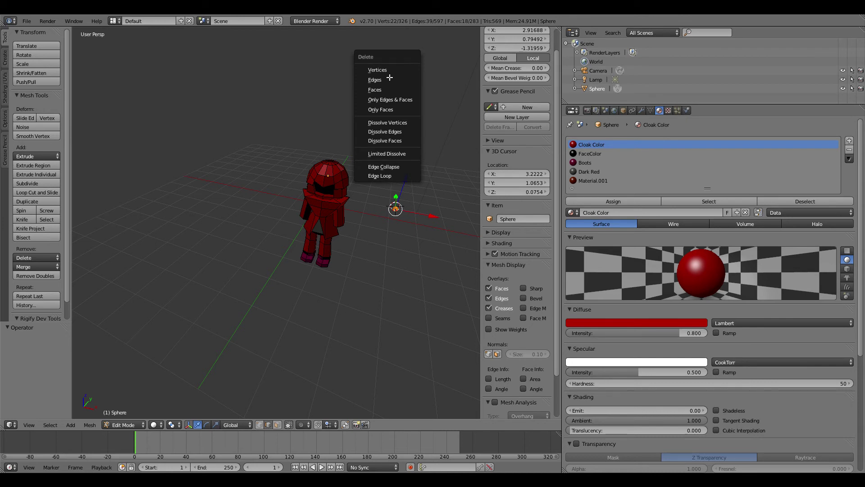
{"action": "left_click", "coordinate": [390, 70]}
{"action": "key", "text": "a"}
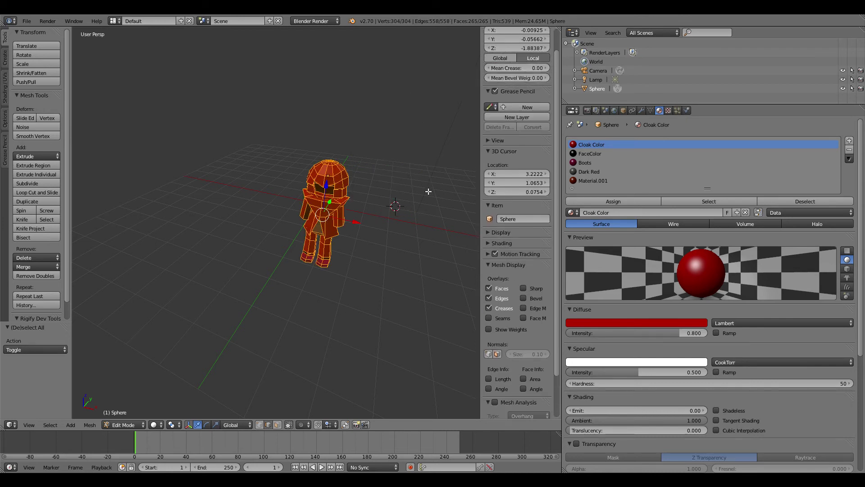
{"action": "key", "text": "a"}
{"action": "middle_click_drag", "start_coordinate": [428, 189], "coordinate": [455, 143]}
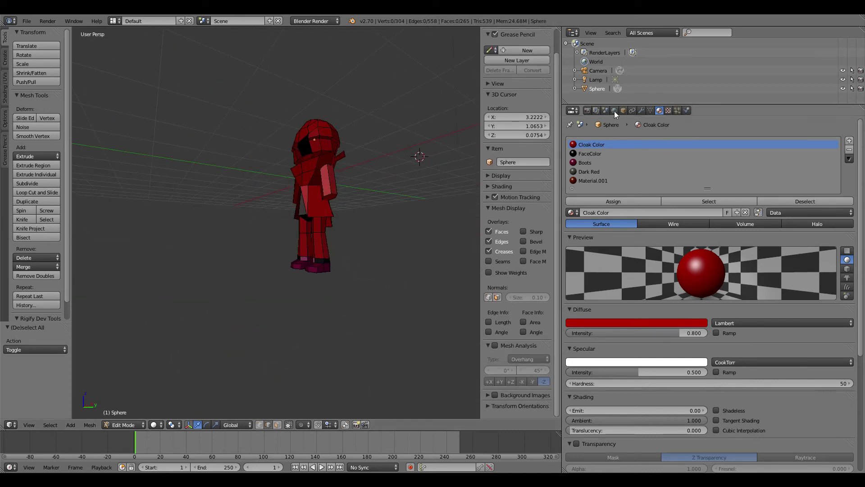
- Render the character from the camera view, inspect the lighting, and return to the scene
{"action": "left_click", "coordinate": [587, 111]}
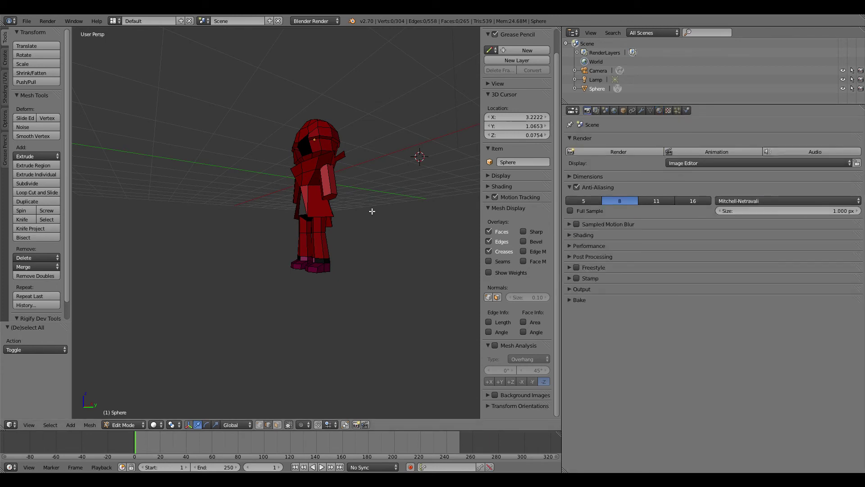
{"action": "key", "text": "KP_0"}
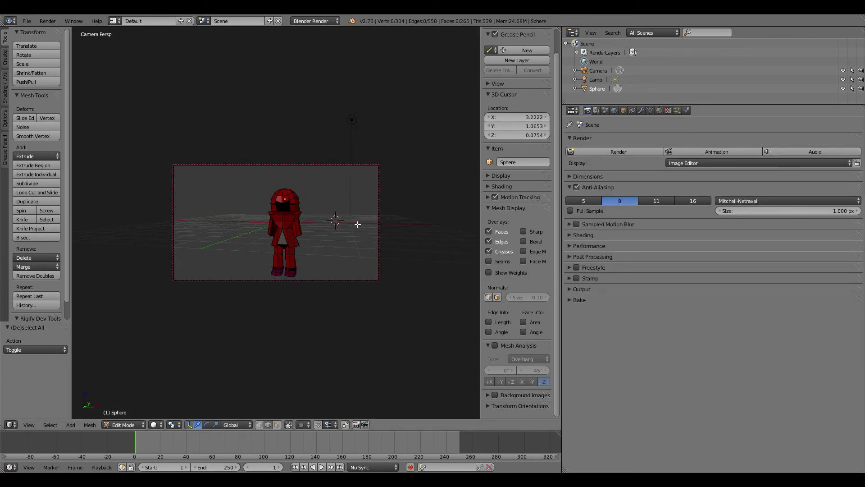
{"action": "left_click", "coordinate": [601, 152]}
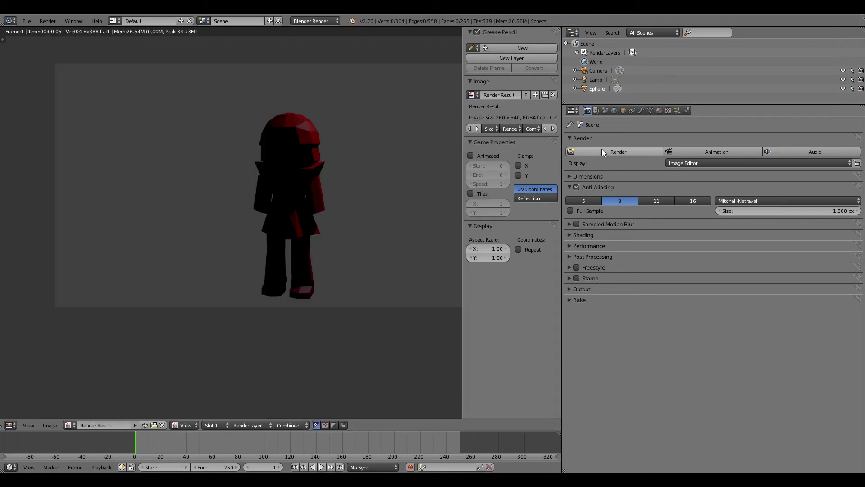
{"action": "scroll", "coordinate": [353, 261], "scroll_direction": "down", "scroll_amount": 1}
{"action": "left_click", "coordinate": [623, 152]}
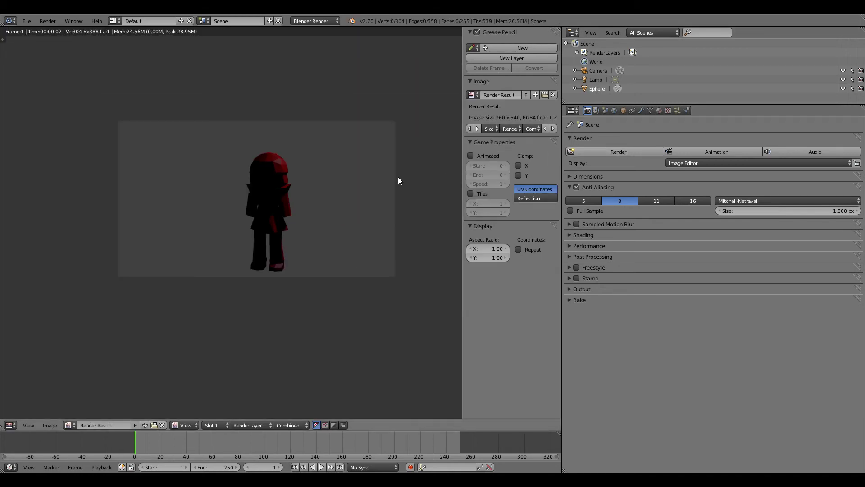
{"action": "key", "text": "Escape"}
- Select the lamp and rename it as 0
{"action": "left_click", "coordinate": [596, 79]}
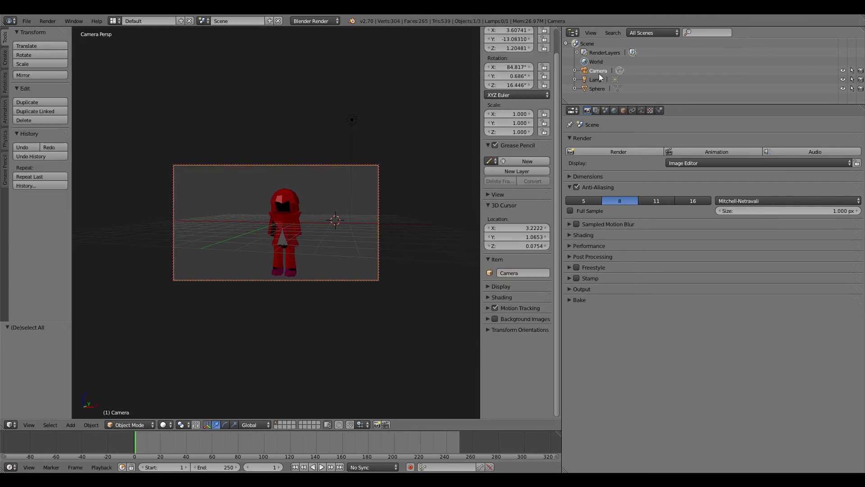
{"action": "double_click", "coordinate": [595, 79]}
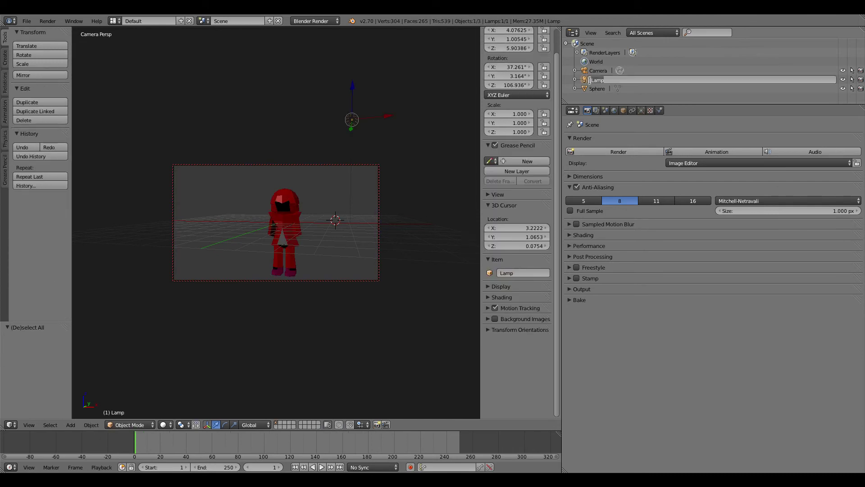
{"action": "type", "text": "0"}
{"action": "key", "text": "Return"}
- Move the lamp in front of the character to about X -0.88, Y -7.51, Z 2.16
{"action": "middle_click_drag", "start_coordinate": [390, 128], "coordinate": [380, 128]}
{"action": "left_click_drag", "start_coordinate": [356, 127], "coordinate": [211, 170]}
{"action": "middle_click_drag", "start_coordinate": [211, 170], "coordinate": [310, 221]}
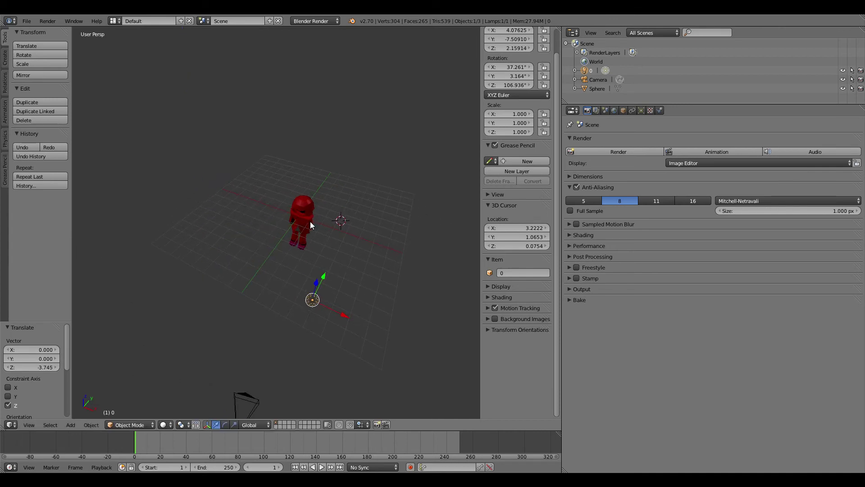
{"action": "key", "text": "g"}
{"action": "key", "text": "x"}
{"action": "left_click", "coordinate": [273, 265]}
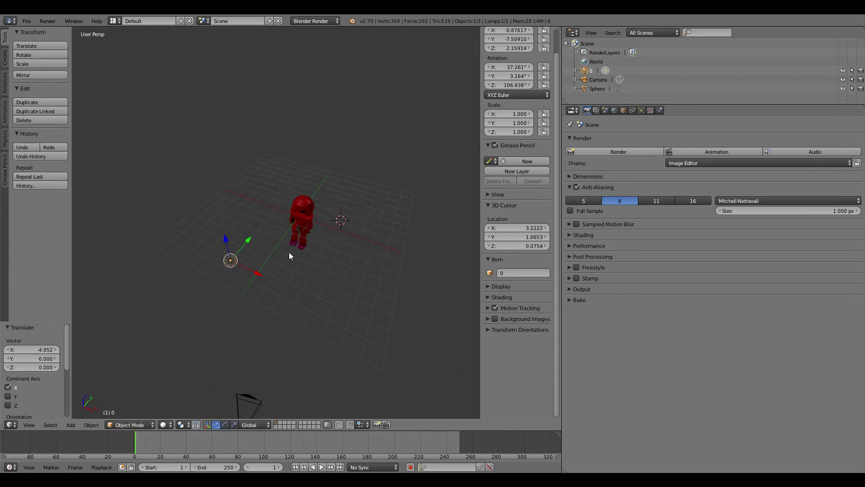
- Render the camera view with the repositioned lamp and examine the character up close
{"action": "key", "text": "KP_0"}
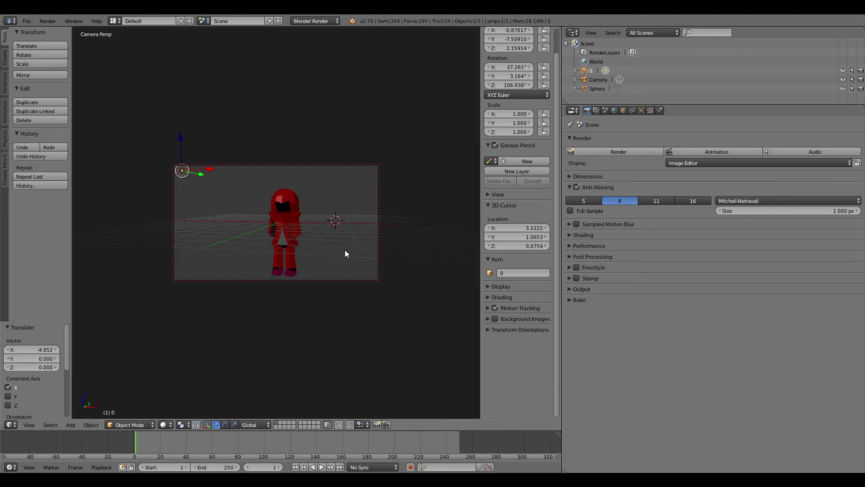
{"action": "left_click", "coordinate": [610, 154]}
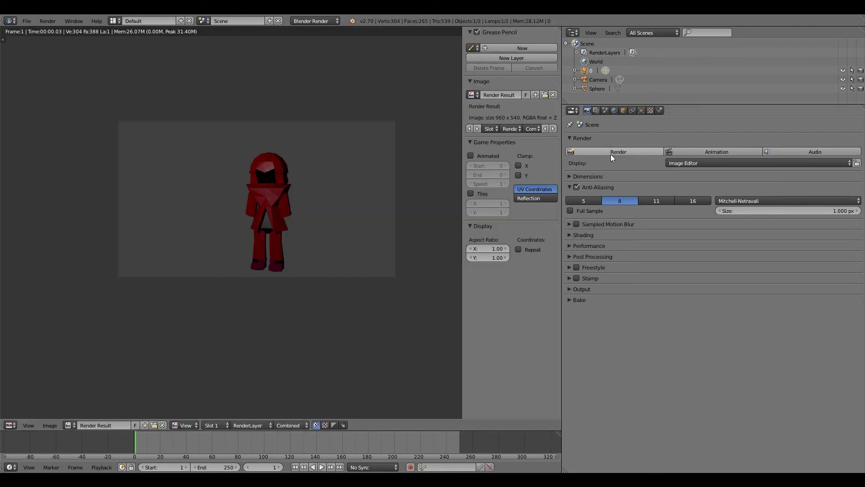
{"action": "scroll", "coordinate": [282, 235], "scroll_direction": "up", "scroll_amount": 4}
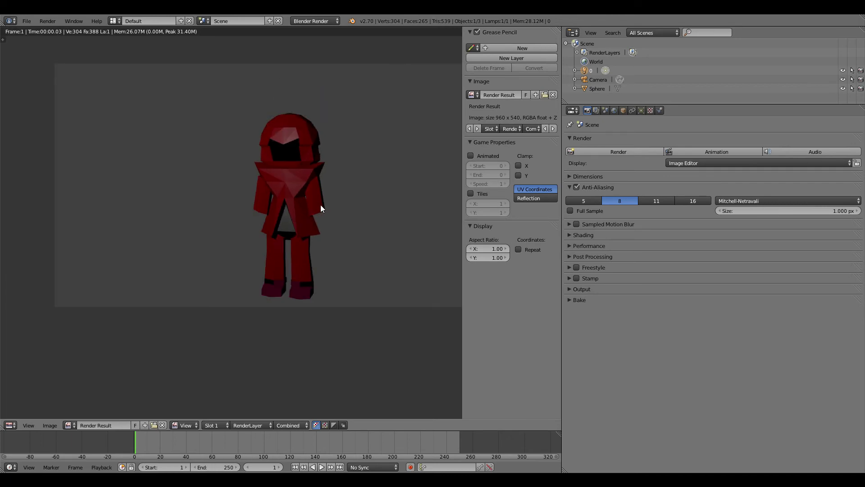
{"action": "scroll", "coordinate": [376, 174], "scroll_direction": "down", "scroll_amount": 1}
{"action": "left_click", "coordinate": [626, 151]}
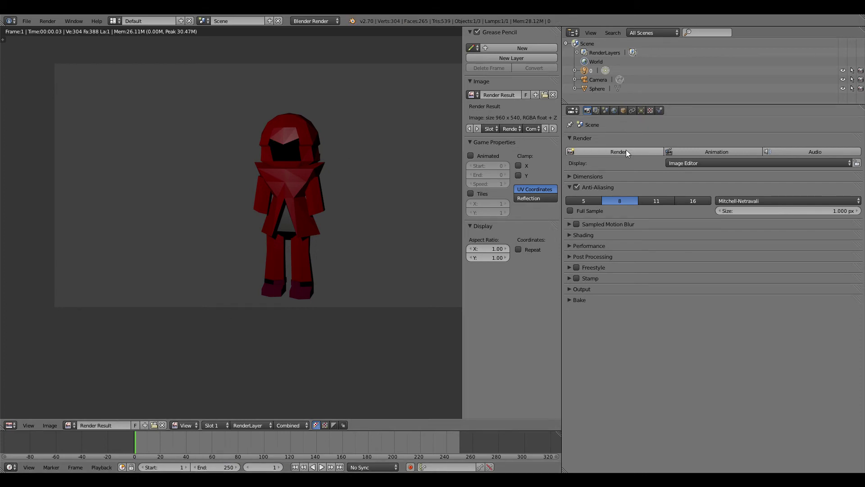
{"action": "scroll", "coordinate": [350, 175], "scroll_direction": "down", "scroll_amount": 1}
{"action": "scroll", "coordinate": [337, 188], "scroll_direction": "up", "scroll_amount": 3}
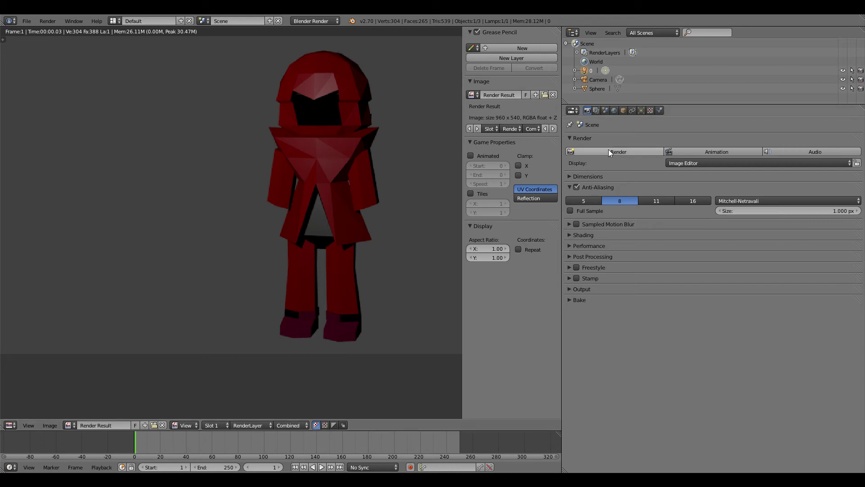
{"action": "left_click", "coordinate": [397, 228]}
{"action": "key", "text": "Escape"}
- Check the finished character from several angles and save the project file
{"action": "scroll", "coordinate": [344, 217], "scroll_direction": "down", "scroll_amount": 1}
{"action": "scroll", "coordinate": [346, 220], "scroll_direction": "up", "scroll_amount": 4}
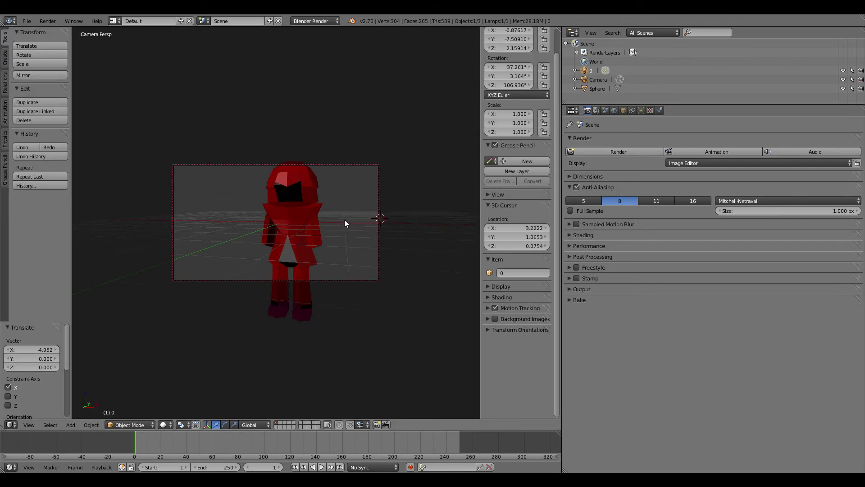
{"action": "scroll", "coordinate": [346, 220], "scroll_direction": "down", "scroll_amount": 5}
{"action": "scroll", "coordinate": [350, 211], "scroll_direction": "up", "scroll_amount": 5}
{"action": "middle_click_drag", "start_coordinate": [358, 194], "coordinate": [384, 175]}
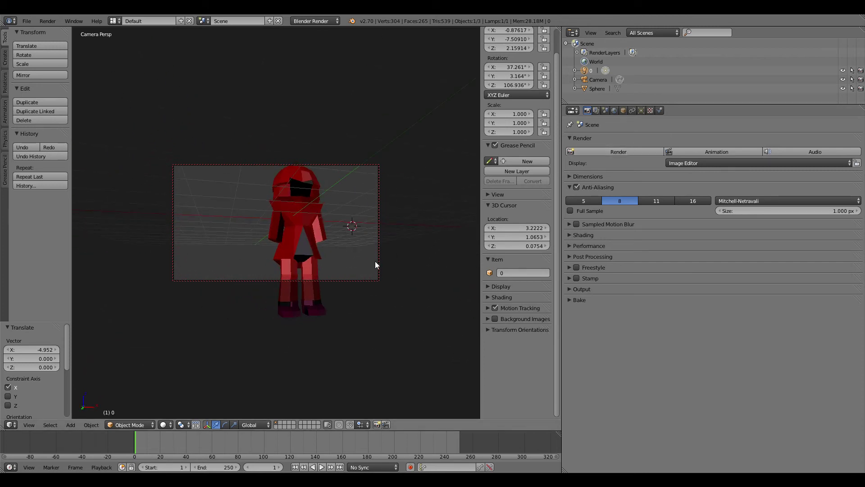
{"action": "key", "text": "KP_0"}
{"action": "key", "text": "KP_0"}
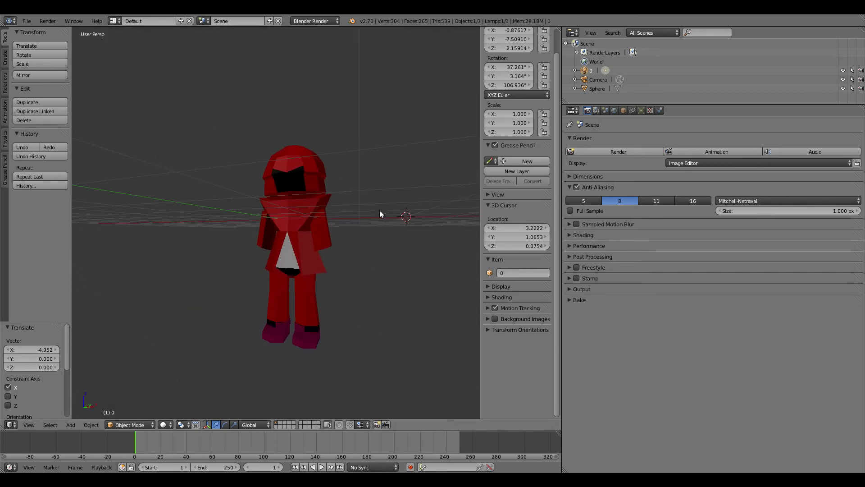
{"action": "left_click", "coordinate": [26, 22]}
{"action": "left_click", "coordinate": [52, 89]}
- Add a single-bone armature and move it onto the character's lower torso at about X 0.31, Z -1.06
{"action": "key", "text": "KP_1"}
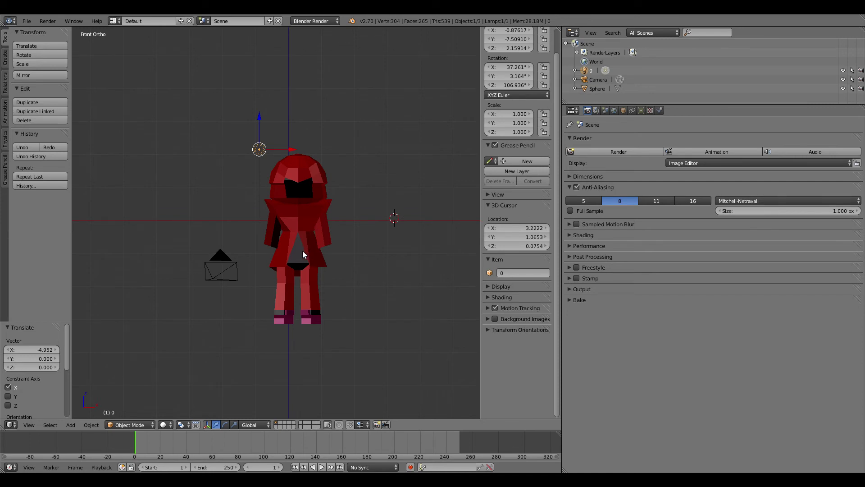
{"action": "key", "text": "shift+a"}
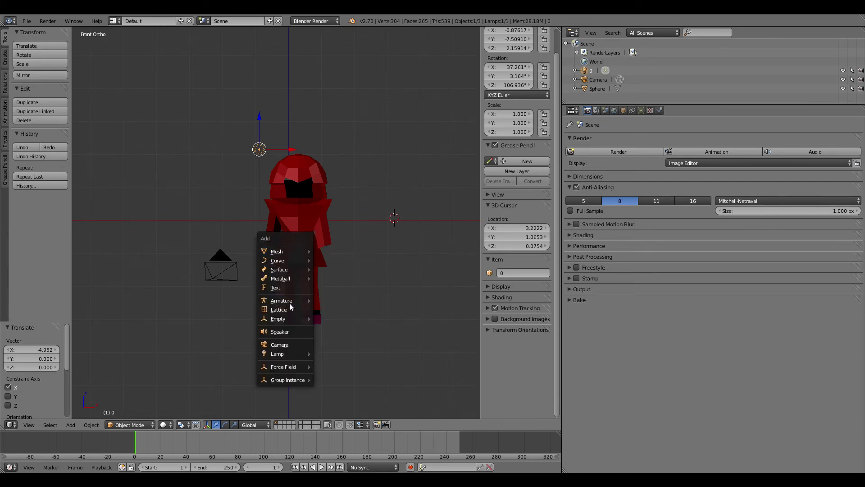
{"action": "mouse_move", "coordinate": [289, 302]}
{"action": "left_click", "coordinate": [337, 301]}
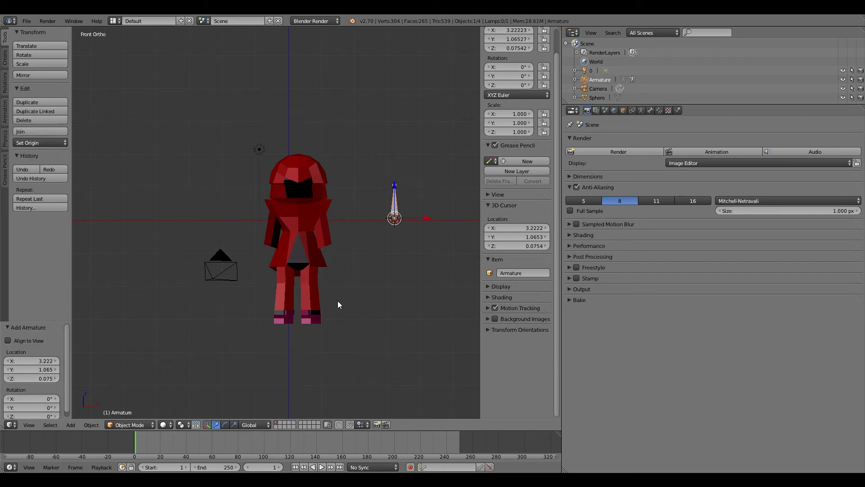
{"action": "key", "text": "g"}
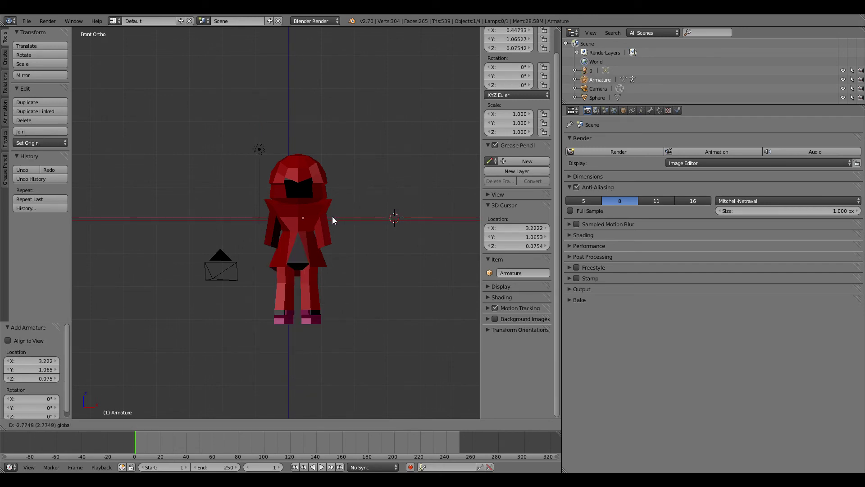
{"action": "left_click", "coordinate": [328, 219]}
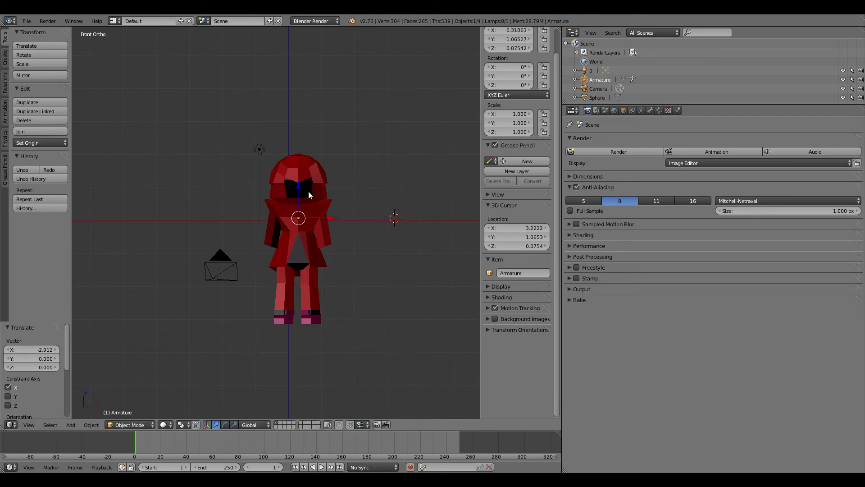
{"action": "key", "text": "g"}
{"action": "key", "text": "z"}
{"action": "left_click", "coordinate": [303, 223]}
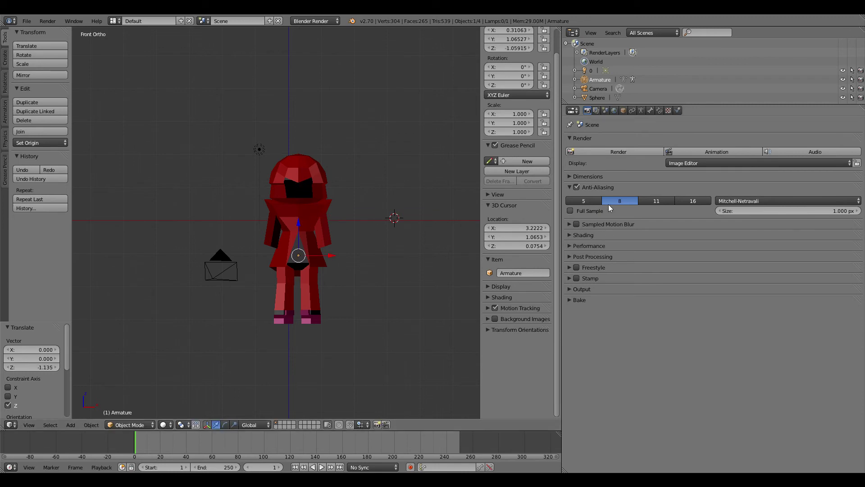
- Turn on X-Ray display for the armature inside the character's torso
{"action": "left_click", "coordinate": [651, 110]}
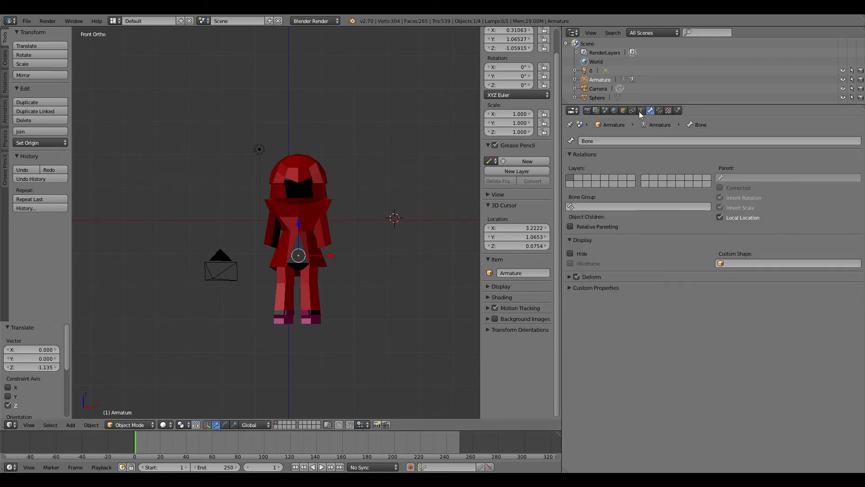
{"action": "left_click", "coordinate": [640, 112]}
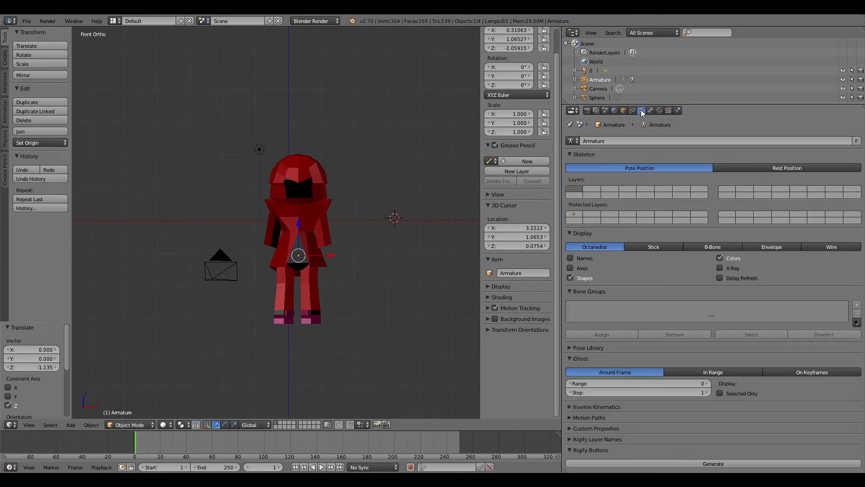
{"action": "left_click", "coordinate": [728, 269]}
{"action": "scroll", "coordinate": [379, 270], "scroll_direction": "up", "scroll_amount": 4}
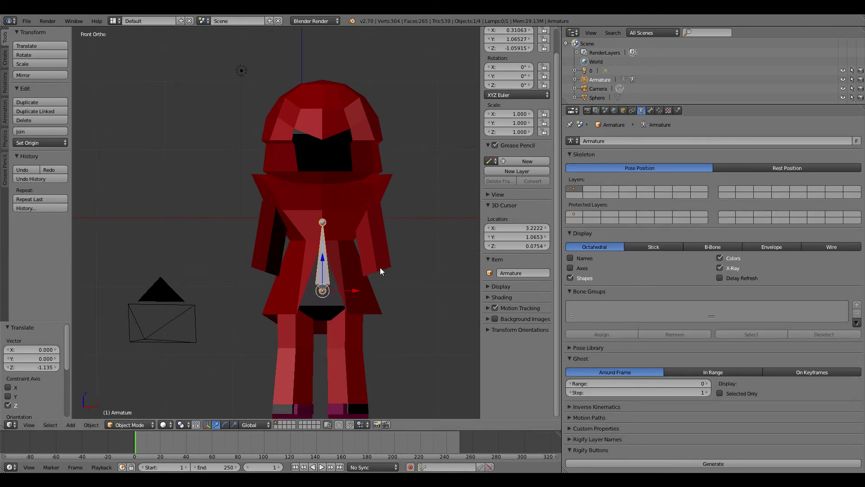
- Move the armature along Y to about -0.20 so it sits inside the body in side view
{"action": "middle_click_drag", "start_coordinate": [474, 220], "coordinate": [377, 228]}
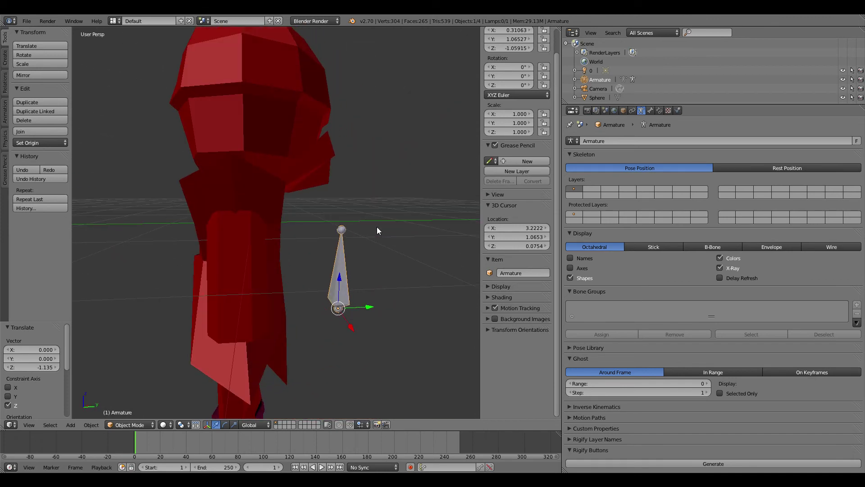
{"action": "key", "text": "KP_3"}
{"action": "left_click_drag", "start_coordinate": [360, 288], "coordinate": [271, 287]}
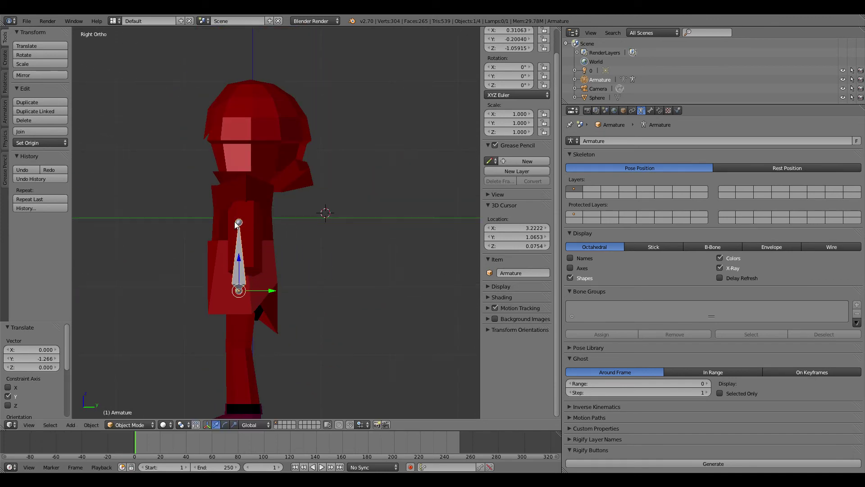
{"action": "middle_click_drag", "start_coordinate": [271, 286], "coordinate": [337, 221]}
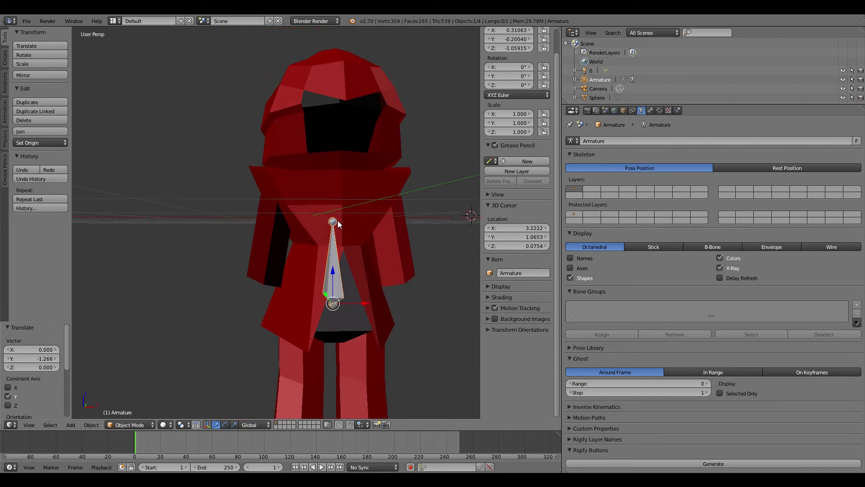
- Try to select the tip of the armature's bone in Object Mode
{"action": "right_click", "coordinate": [333, 220]}
{"action": "right_click", "coordinate": [333, 220]}
{"action": "right_click", "coordinate": [333, 222]}
{"action": "right_click", "coordinate": [334, 223]}
{"action": "scroll", "coordinate": [346, 227], "scroll_direction": "down", "scroll_amount": 6}
- Undo the armature's placement, display change and creation, along with the lamp's last move along X
{"action": "key", "text": "ctrl+z"}
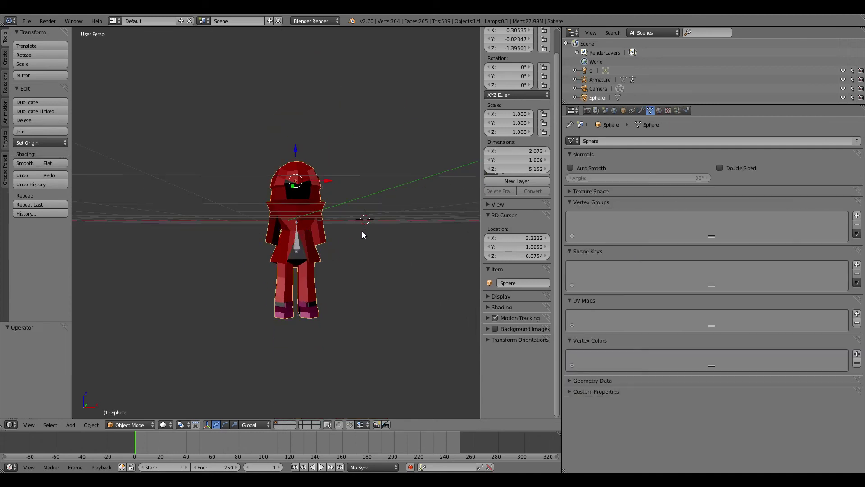
{"action": "key", "text": "ctrl+z"}
{"action": "key", "text": "ctrl+z"}
{"action": "key", "text": "ctrl+z"}
{"action": "key", "text": "ctrl+z"}
{"action": "key", "text": "ctrl+z"}
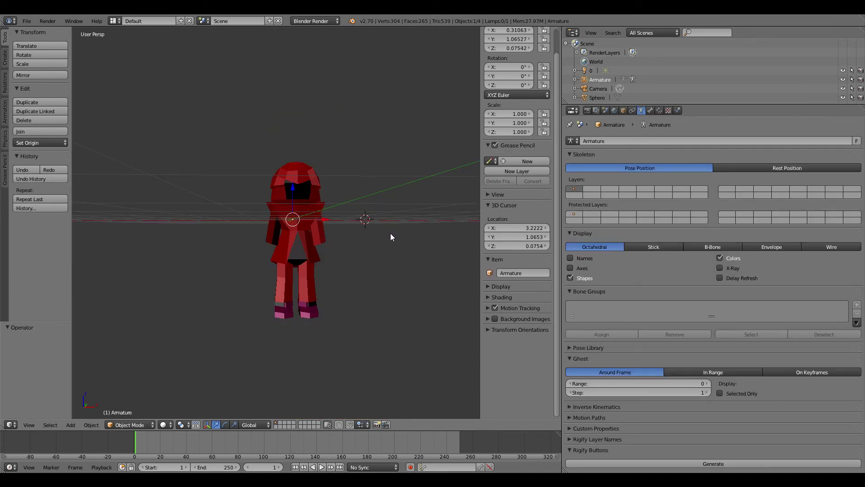
{"action": "key", "text": "ctrl+z"}
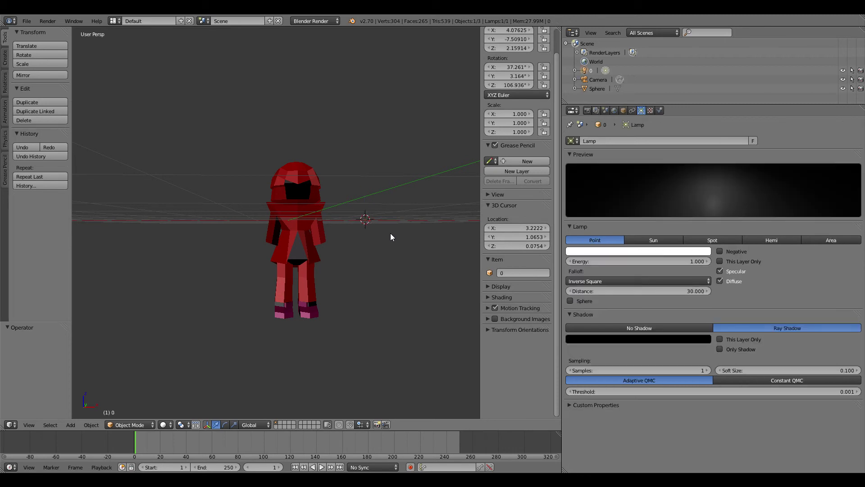
- Reset the 3D cursor to the world origin
{"action": "key", "text": "shift+c"}
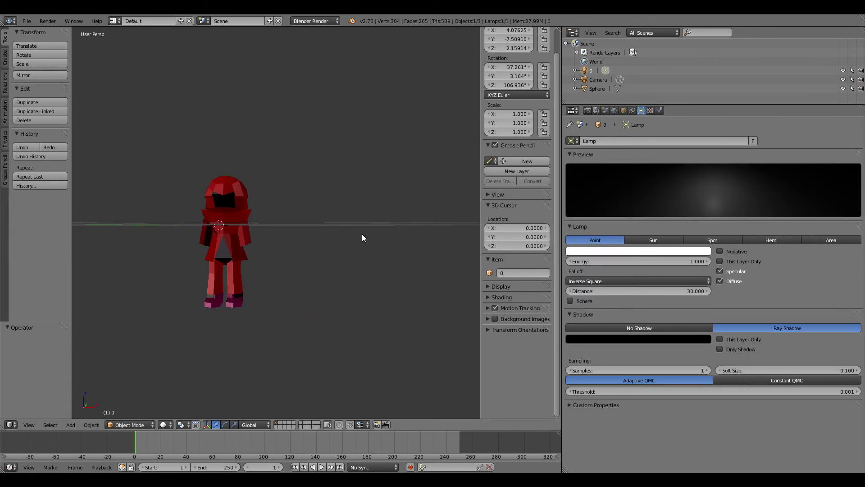
{"action": "scroll", "coordinate": [362, 234], "scroll_direction": "down", "scroll_amount": 5}
{"action": "middle_click_drag", "start_coordinate": [362, 234], "coordinate": [264, 269]}
{"action": "key", "text": "ctrl+c"}
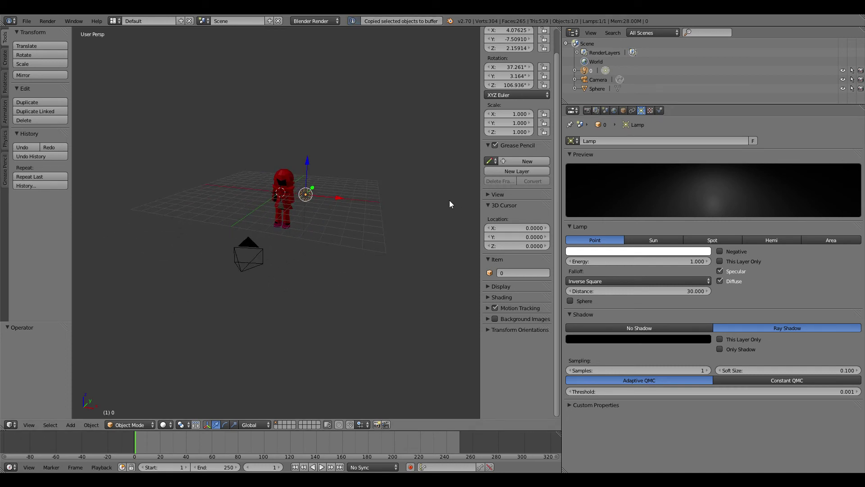
{"action": "middle_click_drag", "start_coordinate": [318, 210], "coordinate": [346, 196]}
- Add a single-bone armature at the world origin
{"action": "key", "text": "shift+a"}
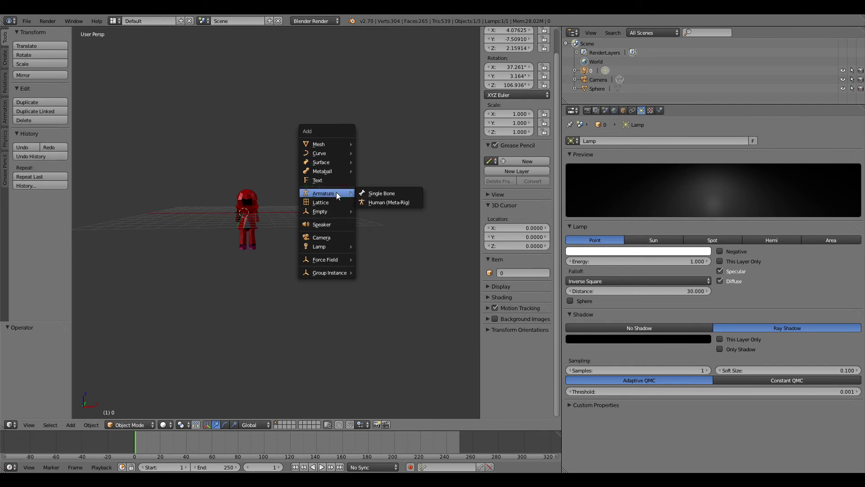
{"action": "left_click", "coordinate": [374, 193]}
{"action": "scroll", "coordinate": [343, 202], "scroll_direction": "up", "scroll_amount": 2}
{"action": "middle_click_drag", "start_coordinate": [311, 209], "coordinate": [259, 159]}
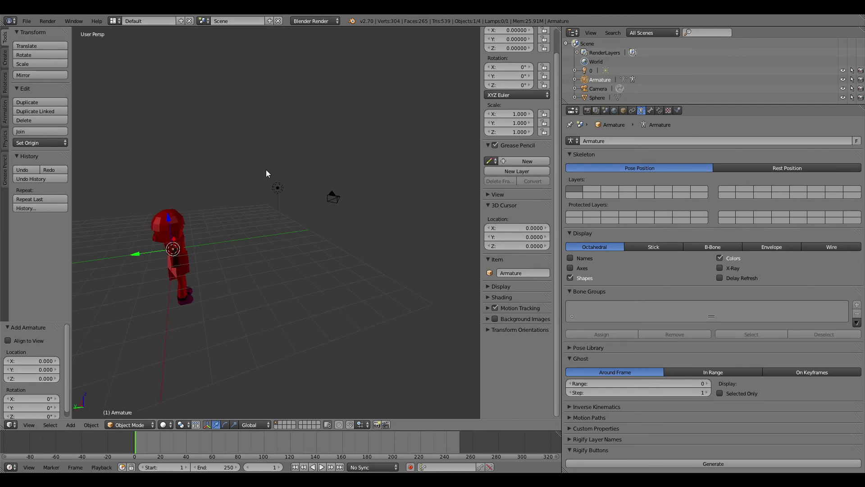
{"action": "double_click", "coordinate": [600, 79]}
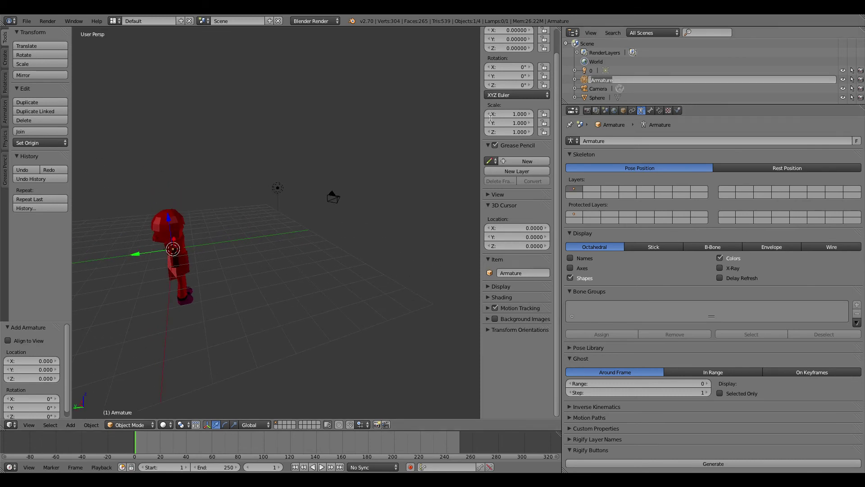
{"action": "left_click", "coordinate": [137, 254]}
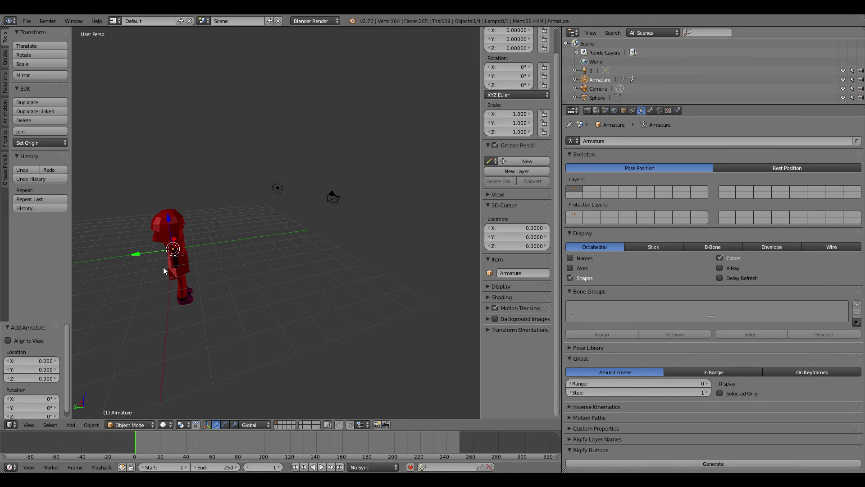
{"action": "left_click", "coordinate": [165, 269]}
- Enter Edit Mode on the armature and turn on its X-Ray display
{"action": "key", "text": "Tab"}
{"action": "left_click_drag", "start_coordinate": [136, 235], "coordinate": [204, 232]}
{"action": "key", "text": "ctrl+z"}
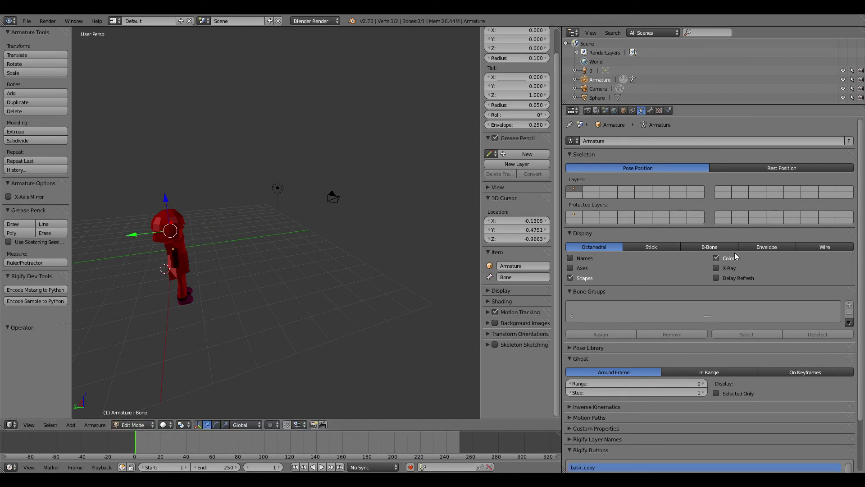
{"action": "left_click", "coordinate": [716, 268]}
{"action": "middle_click_drag", "start_coordinate": [189, 212], "coordinate": [2, 262]}
{"action": "scroll", "coordinate": [225, 211], "scroll_direction": "up", "scroll_amount": 6}
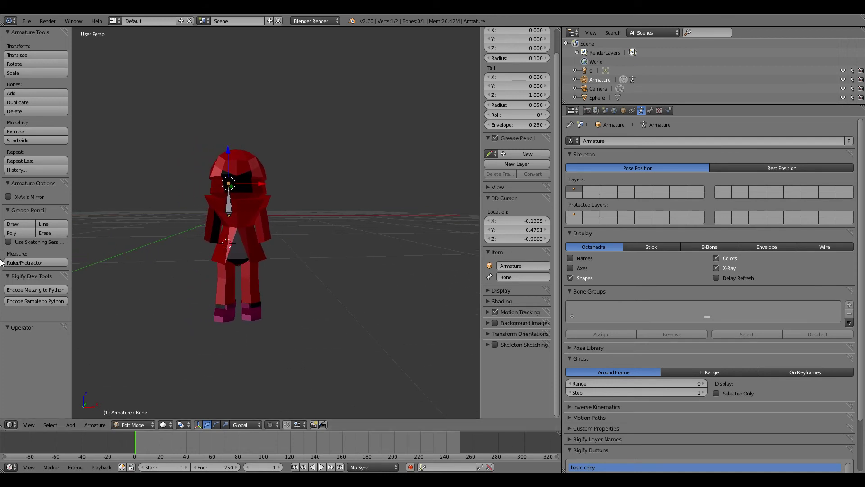
- Select the whole bone and move it down to the character's pelvis, with its head at about X 0.337, Z -1.198
{"action": "key", "text": "a"}
{"action": "key", "text": "a"}
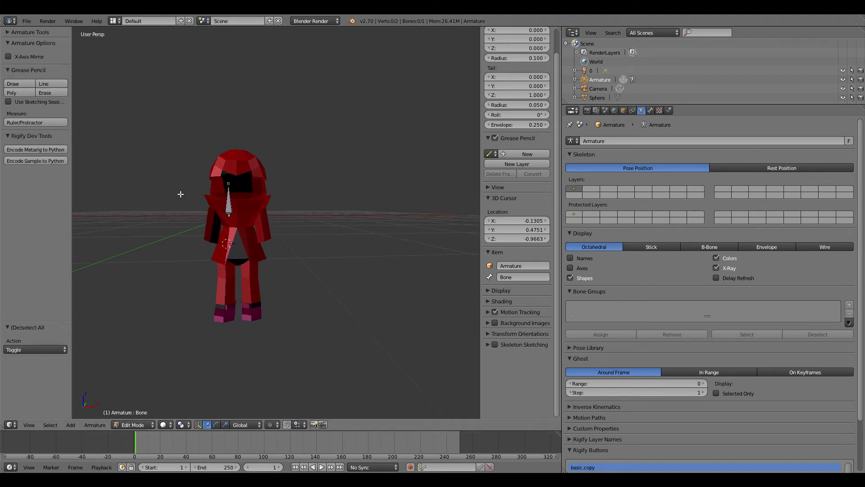
{"action": "middle_click_drag", "start_coordinate": [188, 194], "coordinate": [293, 97]}
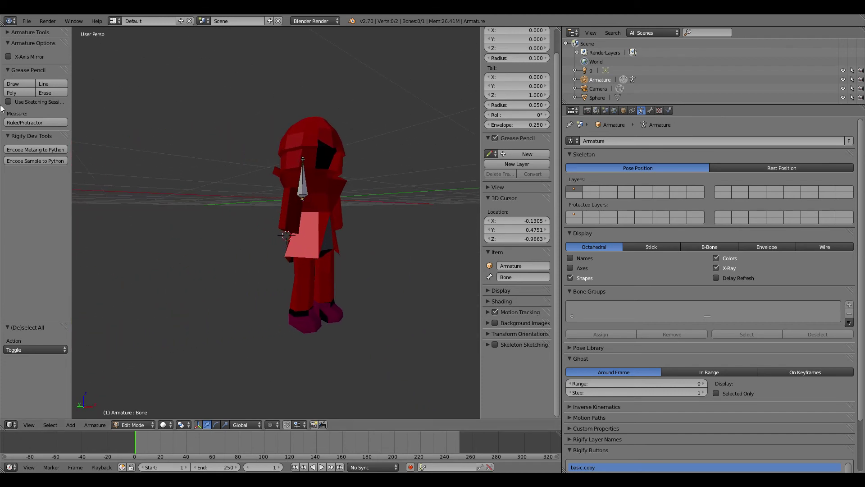
{"action": "middle_click_drag", "start_coordinate": [303, 185], "coordinate": [284, 199]}
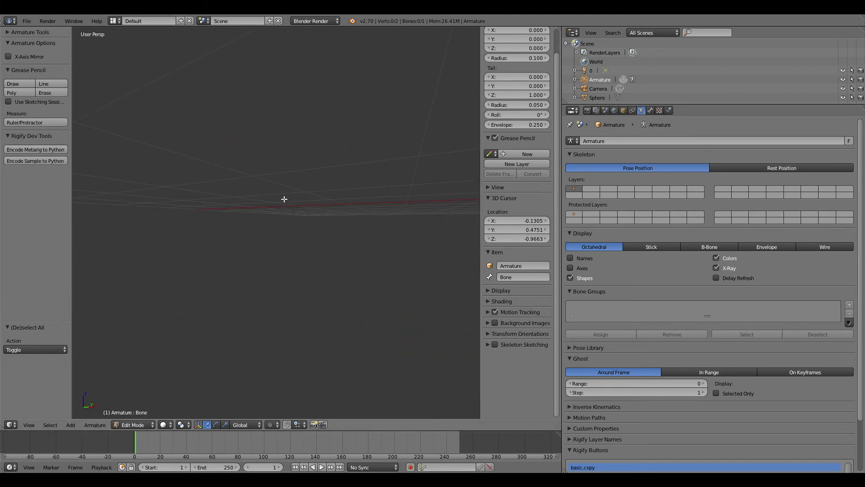
{"action": "middle_click_drag", "start_coordinate": [340, 225], "coordinate": [269, 204]}
{"action": "right_click", "coordinate": [270, 183]}
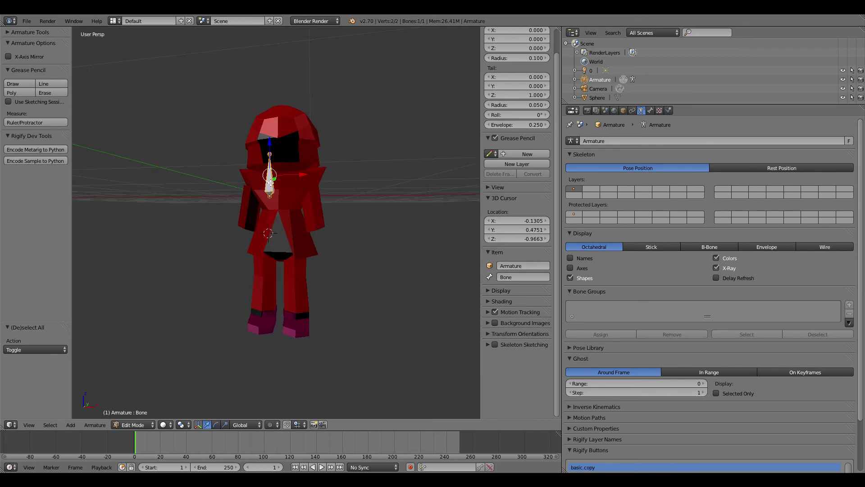
{"action": "left_click_drag", "start_coordinate": [302, 172], "coordinate": [311, 168]}
{"action": "key", "text": "KP_1"}
{"action": "left_click_drag", "start_coordinate": [269, 134], "coordinate": [277, 197]}
- Extrude a chest bone about 0.674 and a head bone about 1.322 straight up along Z from the pelvis bone's tip
{"action": "right_click", "coordinate": [276, 204]}
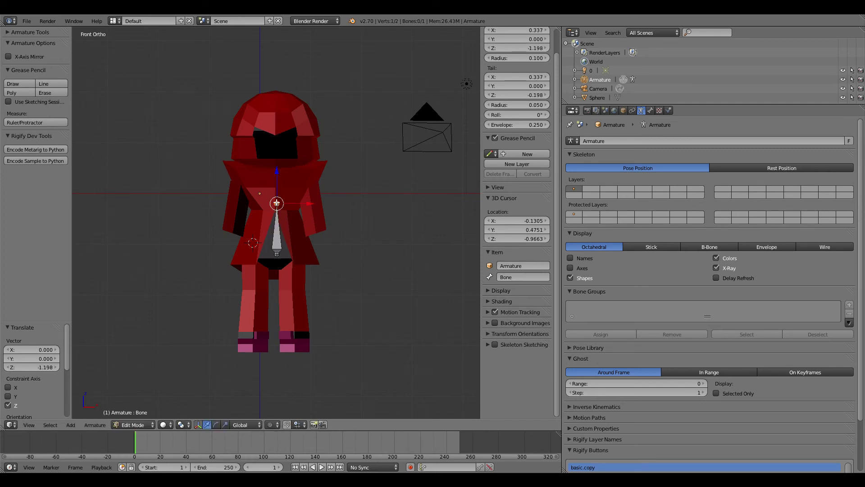
{"action": "key", "text": "e"}
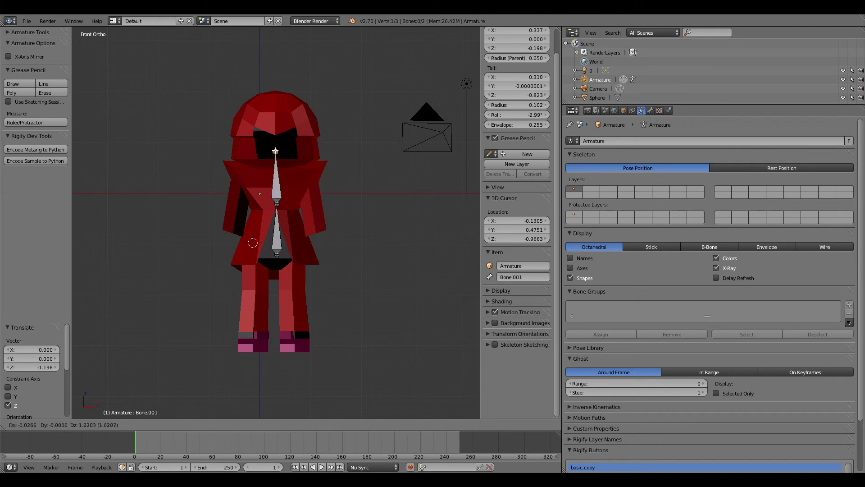
{"action": "key", "text": "z"}
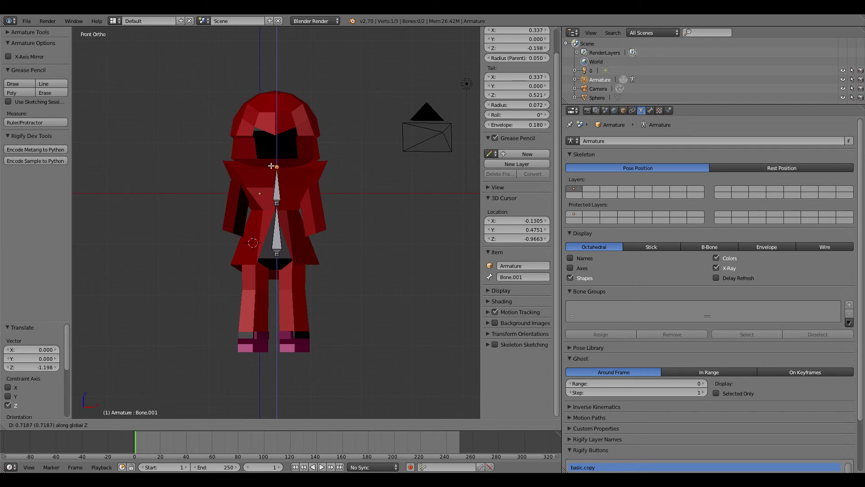
{"action": "left_click", "coordinate": [271, 167]}
{"action": "key", "text": "e"}
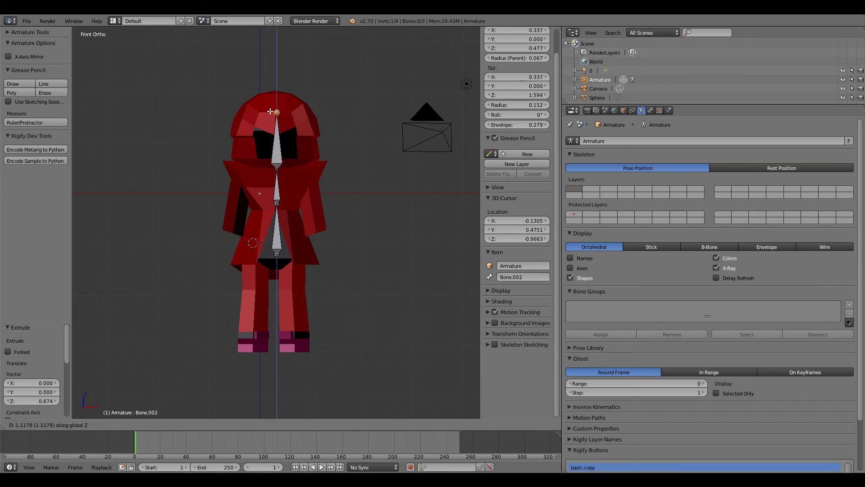
{"action": "left_click", "coordinate": [269, 101]}
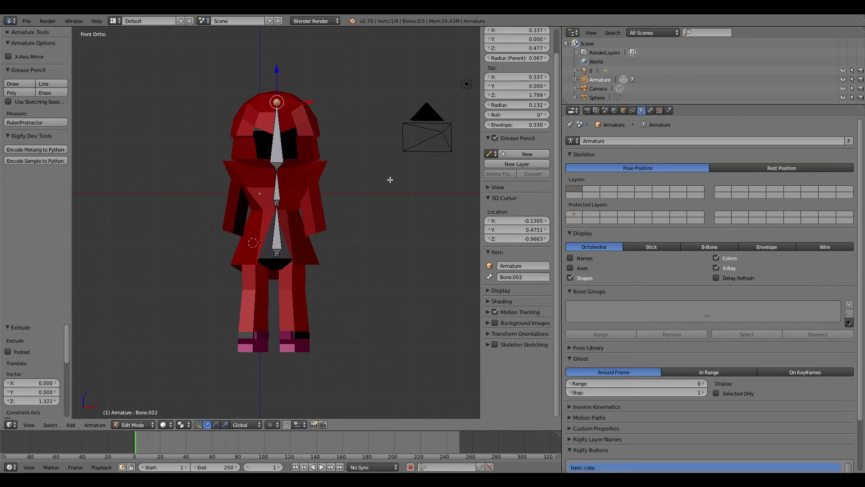
- Select the joint between the chest and head bones and enable X-Axis Mirror for the armature
{"action": "mouse_move", "coordinate": [391, 180]}
{"action": "middle_mouse_down"}
{"action": "mouse_move", "coordinate": [367, 172]}
{"action": "mouse_move", "coordinate": [243, 185]}
{"action": "mouse_move", "coordinate": [386, 185]}
{"action": "middle_mouse_up"}
{"action": "scroll", "coordinate": [297, 146], "scroll_direction": "up", "scroll_amount": 2}
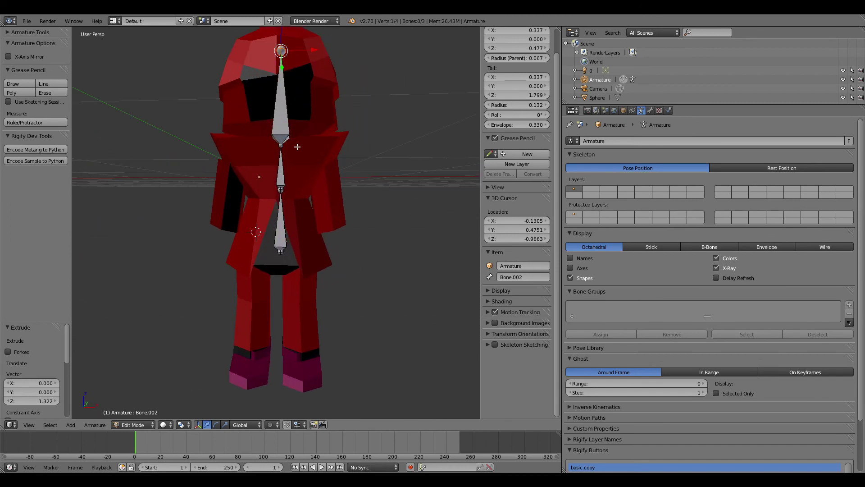
{"action": "right_click", "coordinate": [280, 147]}
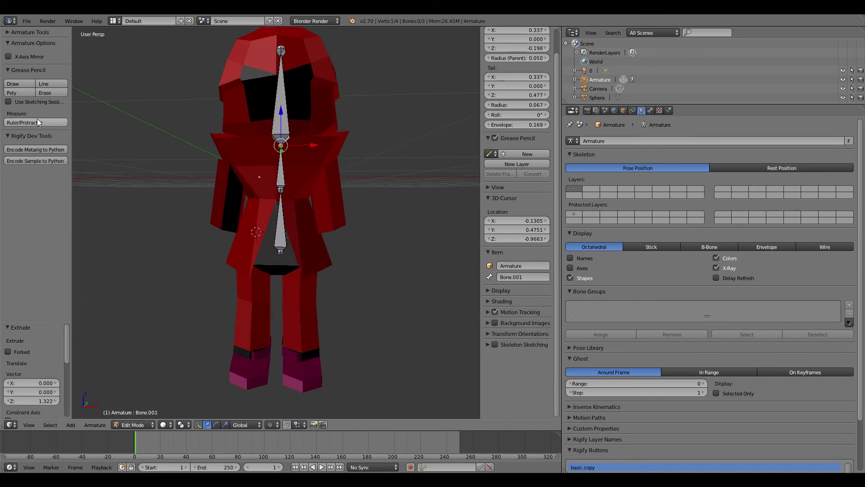
{"action": "left_click", "coordinate": [7, 57]}
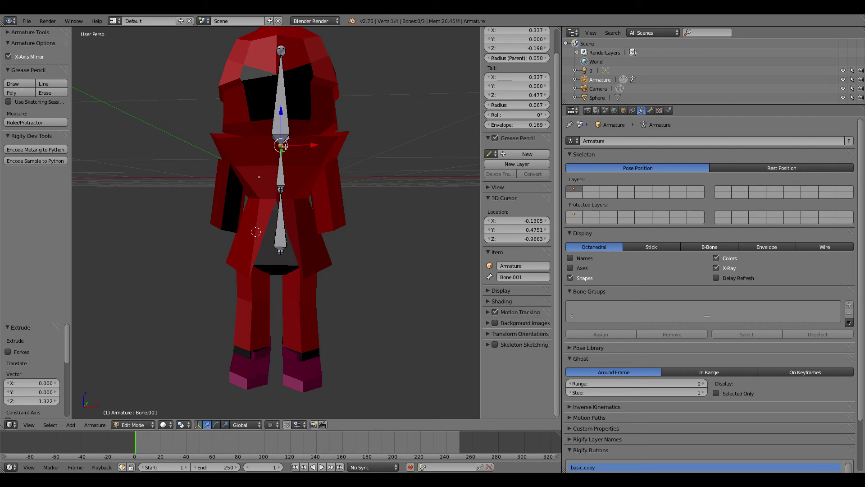
- Try a forked, mirrored extrusion of shoulder bones from the chest-head joint, about 1.726 along X
{"action": "key", "text": "shift+e"}
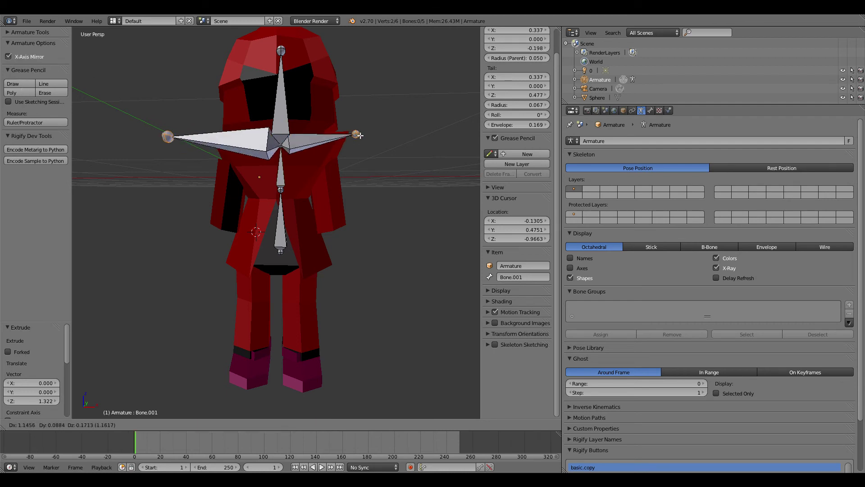
{"action": "left_click", "coordinate": [395, 132]}
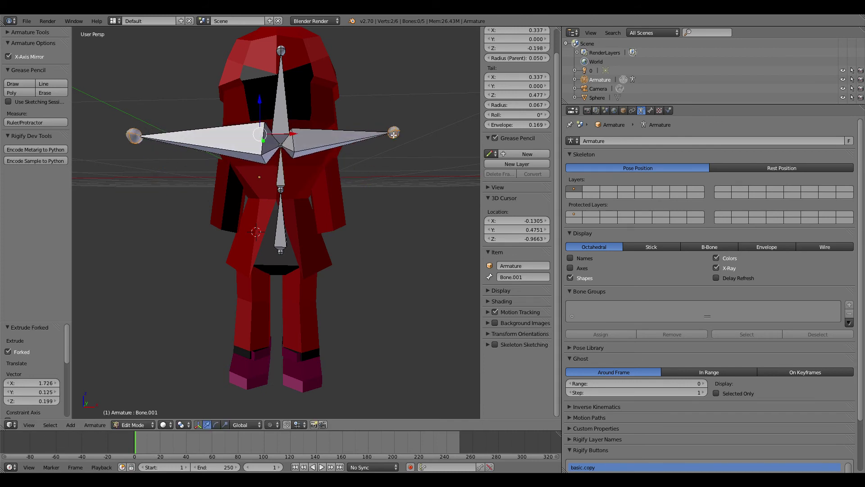
{"action": "scroll", "coordinate": [379, 147], "scroll_direction": "down", "scroll_amount": 3}
{"action": "mouse_move", "coordinate": [380, 148]}
{"action": "middle_mouse_down"}
{"action": "mouse_move", "coordinate": [383, 176]}
{"action": "mouse_move", "coordinate": [189, 191]}
{"action": "mouse_move", "coordinate": [371, 151]}
{"action": "middle_mouse_up"}
{"action": "key", "text": "ctrl+z"}
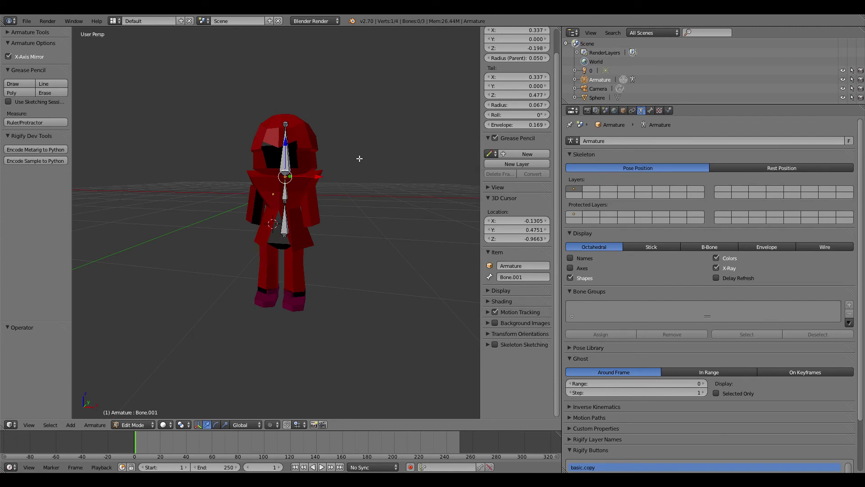
- Try a wider forked extrusion of both shoulder bones from the chest-head joint, about 3.324 along X
{"action": "key", "text": "shift+e"}
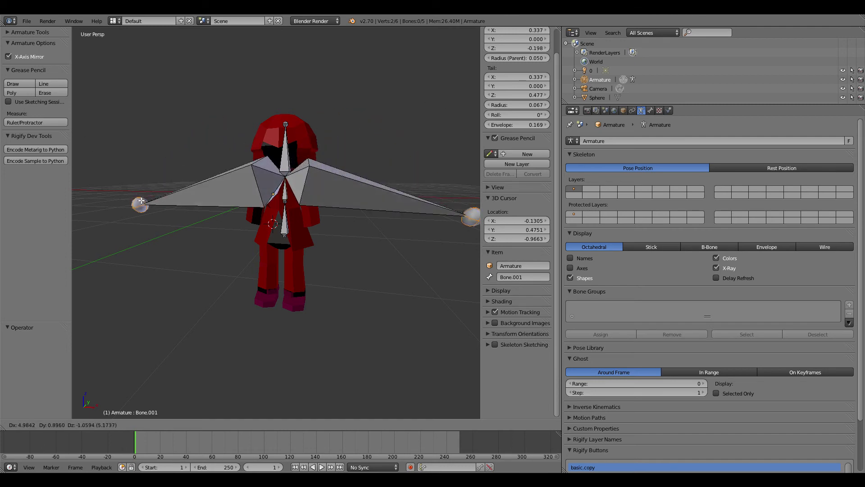
{"action": "left_click", "coordinate": [77, 165]}
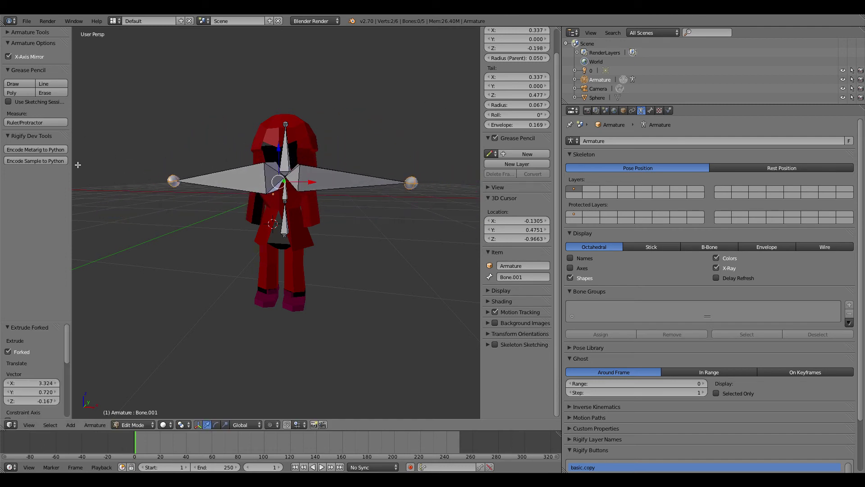
{"action": "key", "text": "ctrl+z"}
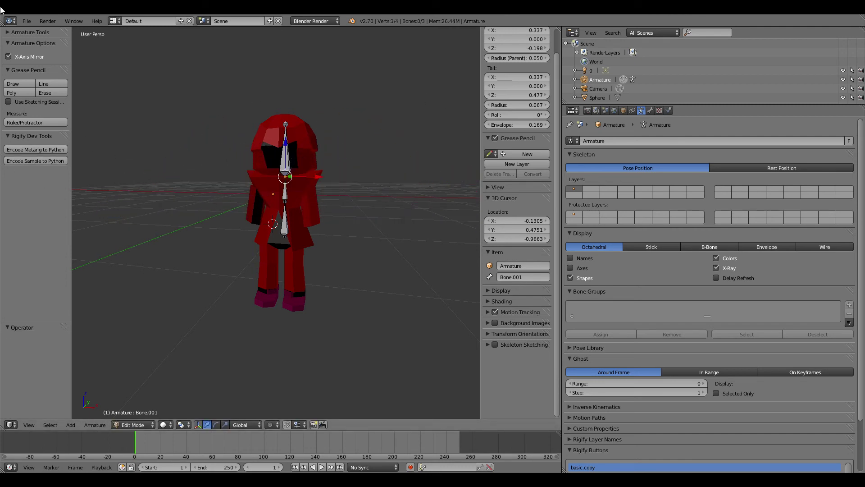
- Try extruding separate freehand shoulder bones from the chest-head joint, one about 0.69 and the opposite one about 0.79 long
{"action": "scroll", "coordinate": [300, 181], "scroll_direction": "up", "scroll_amount": 5}
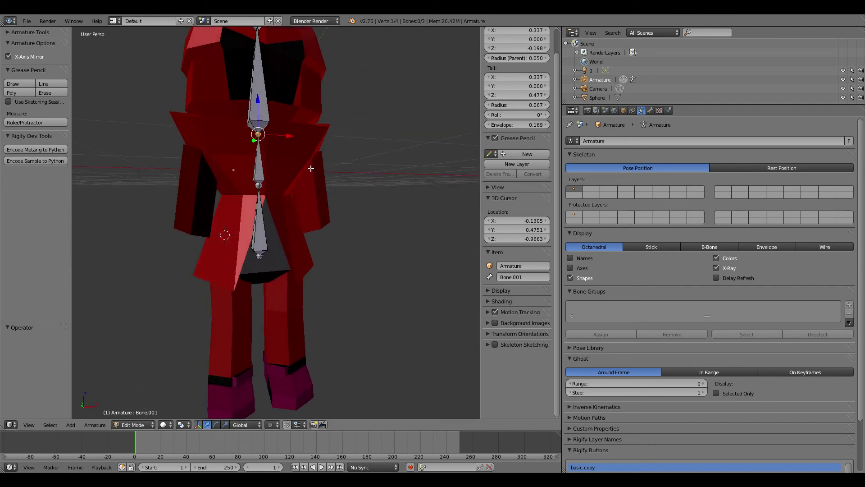
{"action": "key", "text": "e"}
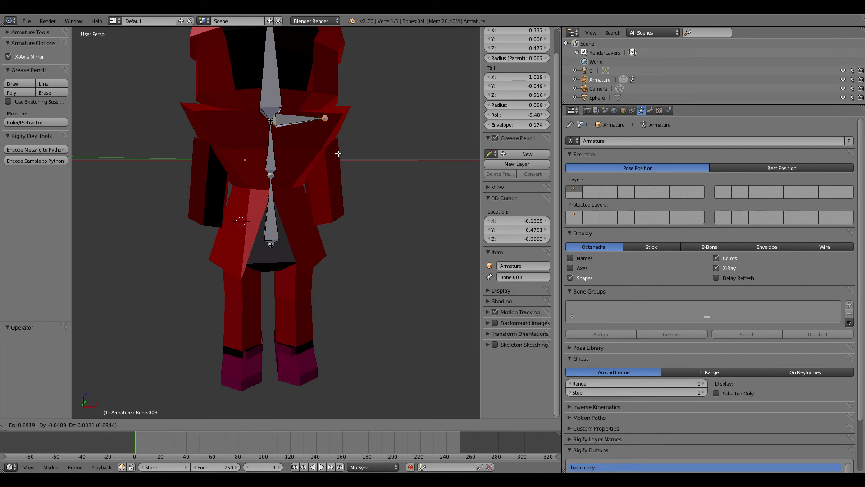
{"action": "left_click", "coordinate": [339, 154]}
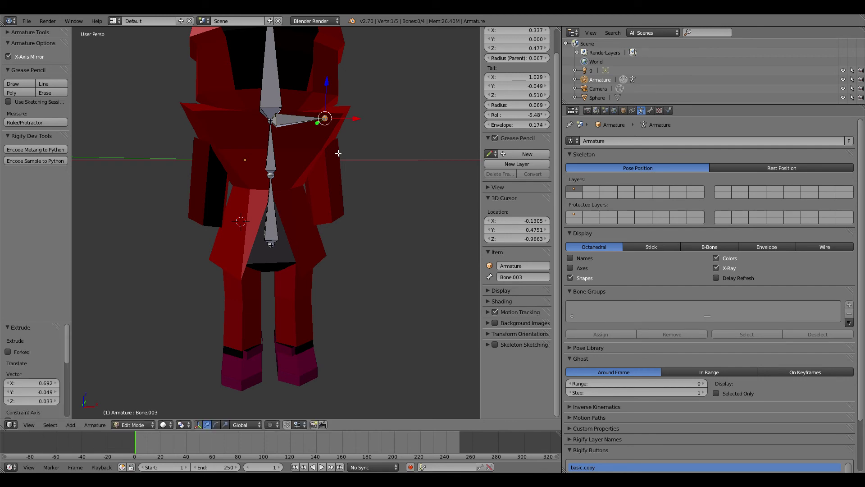
{"action": "right_click", "coordinate": [270, 122]}
{"action": "key", "text": "e"}
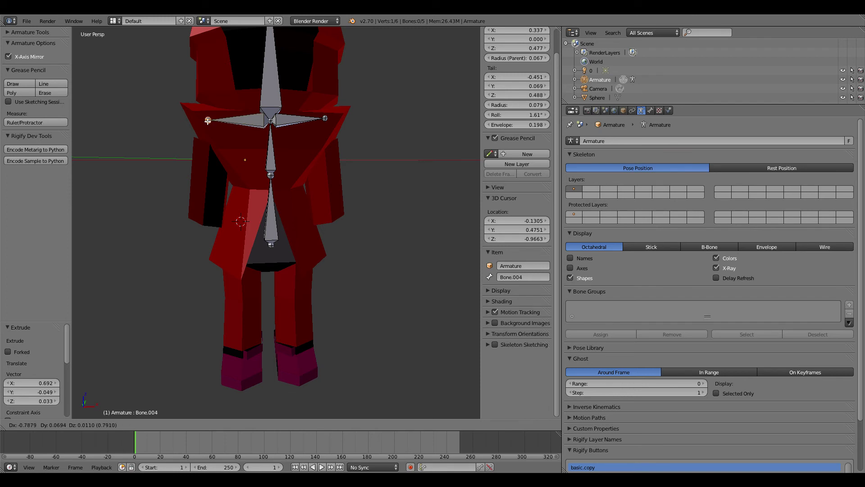
{"action": "key", "text": "Escape"}
{"action": "key", "text": "ctrl+z"}
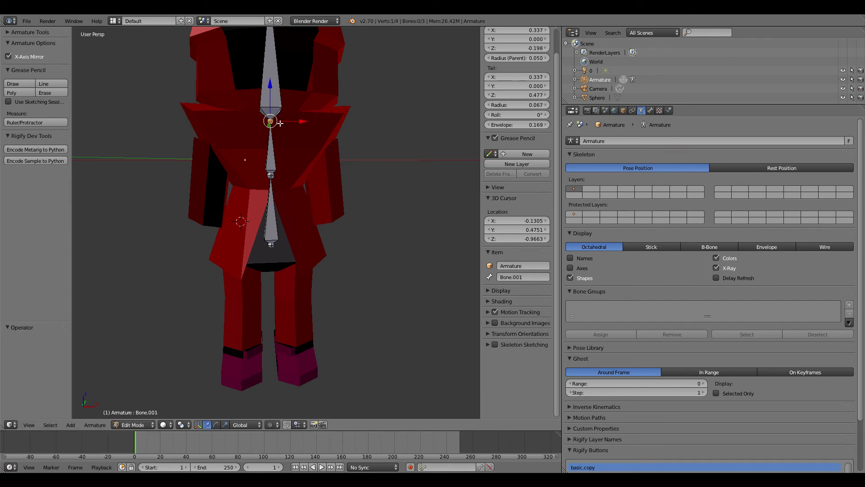
- Try two short forked extrusions from the chest-head joint to form a pair of shoulder bones
{"action": "key", "text": "shift+e"}
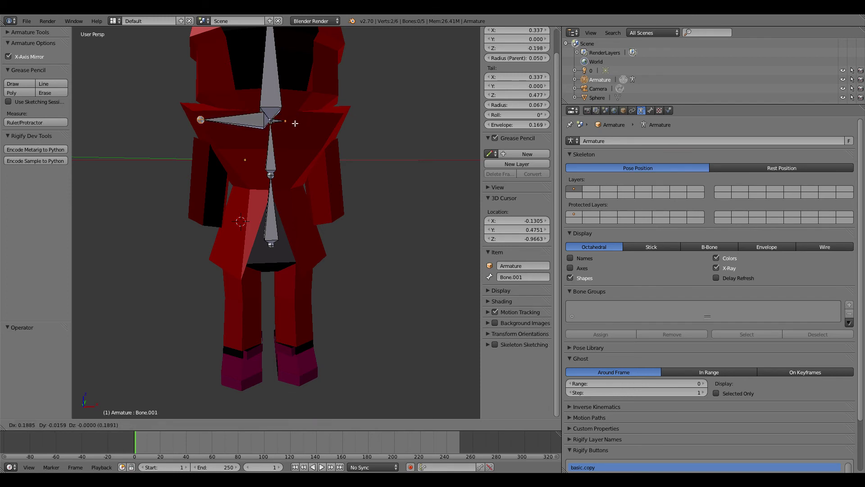
{"action": "left_click", "coordinate": [294, 123]}
{"action": "key", "text": "ctrl+z"}
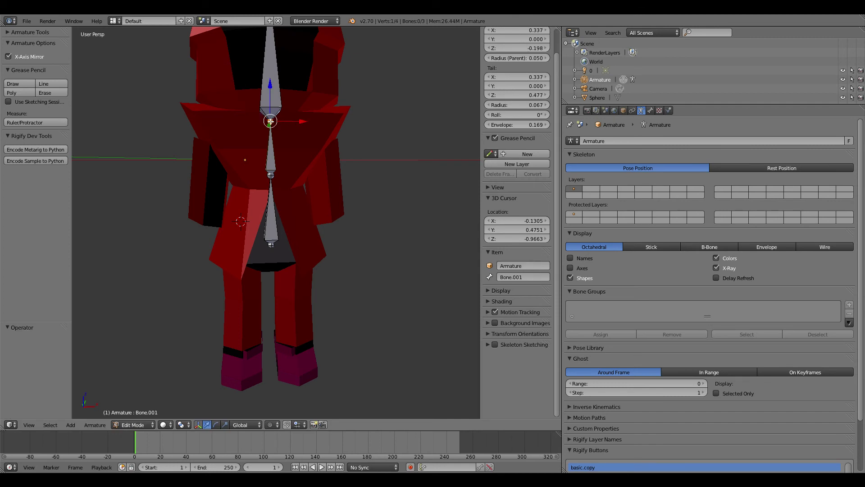
{"action": "key", "text": "shift+e"}
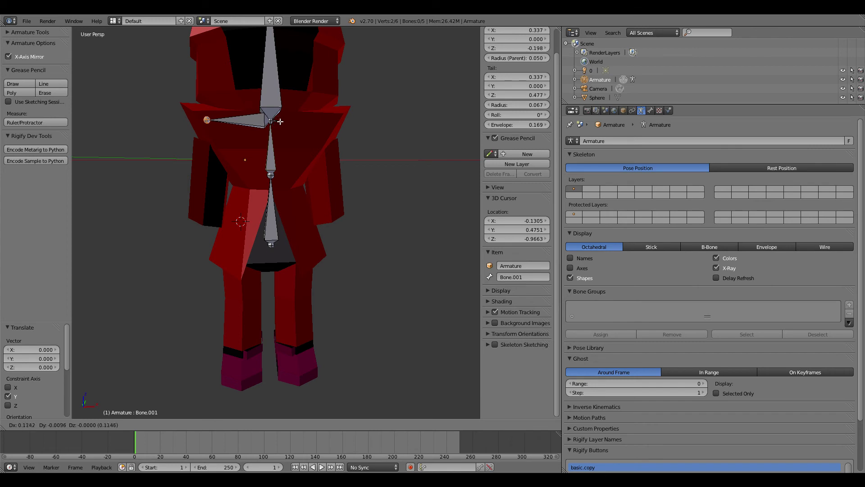
{"action": "left_click", "coordinate": [289, 120]}
{"action": "key", "text": "ctrl+z"}
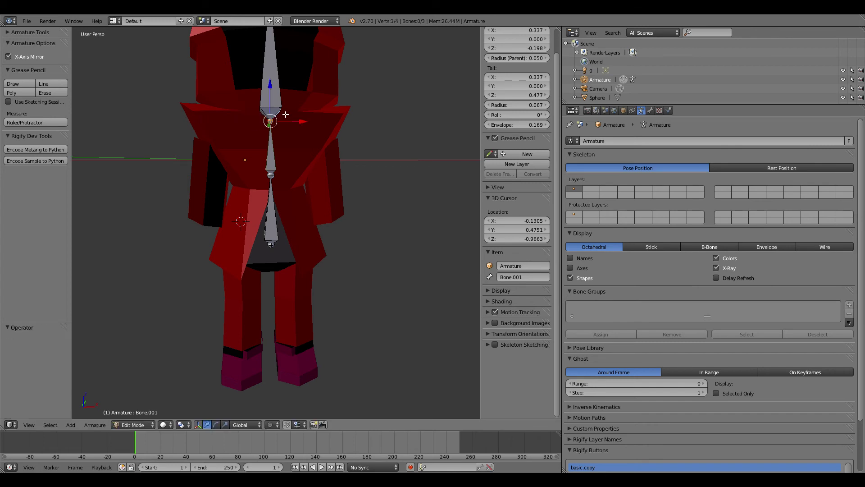
- Try a forked extrusion of the shoulder bones constrained to the X axis, about 1.181 long
{"action": "middle_click_drag", "start_coordinate": [297, 119], "coordinate": [316, 118]}
{"action": "key", "text": "shift+e"}
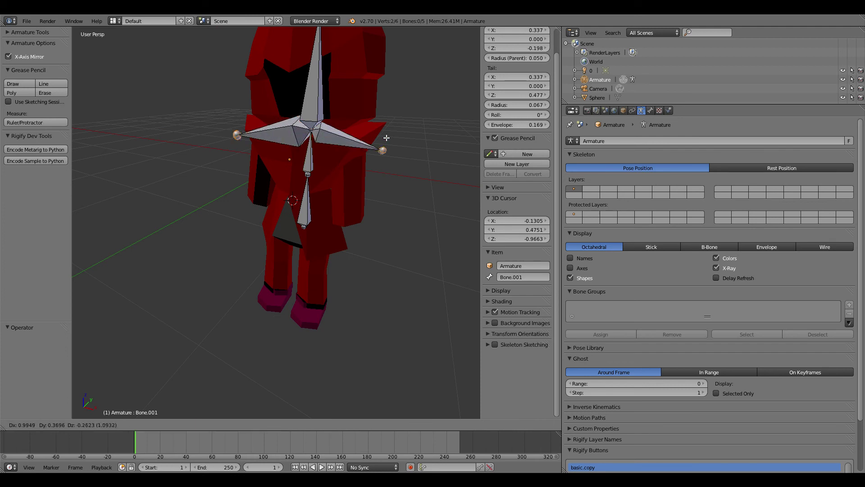
{"action": "left_click", "coordinate": [395, 160]}
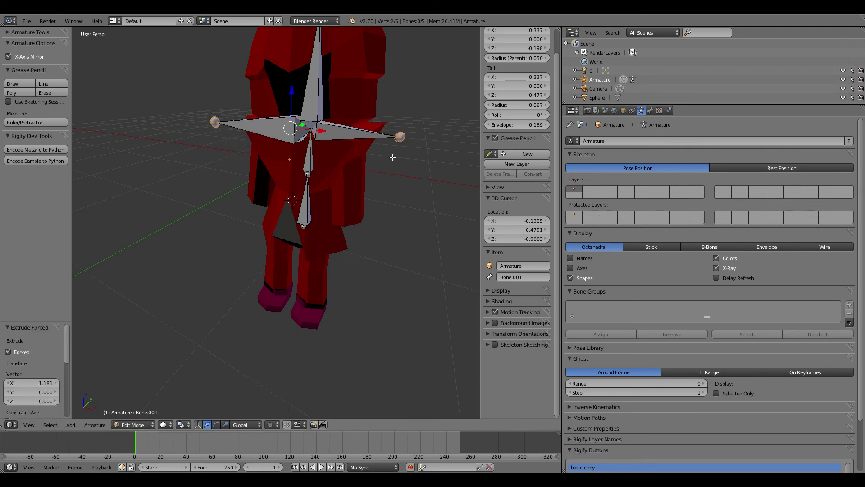
{"action": "middle_click_drag", "start_coordinate": [394, 160], "coordinate": [187, 104]}
{"action": "scroll", "coordinate": [282, 120], "scroll_direction": "down", "scroll_amount": 1}
{"action": "scroll", "coordinate": [309, 138], "scroll_direction": "up", "scroll_amount": 2}
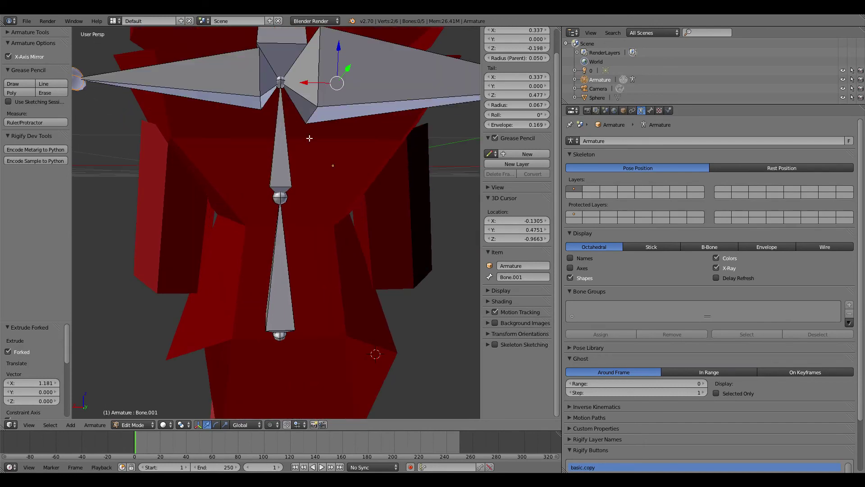
{"action": "key", "text": "ctrl+z"}
- Try extruding two opposite shoulder bones from the chest-head joint, 1 and -1 along X
{"action": "key", "text": "e"}
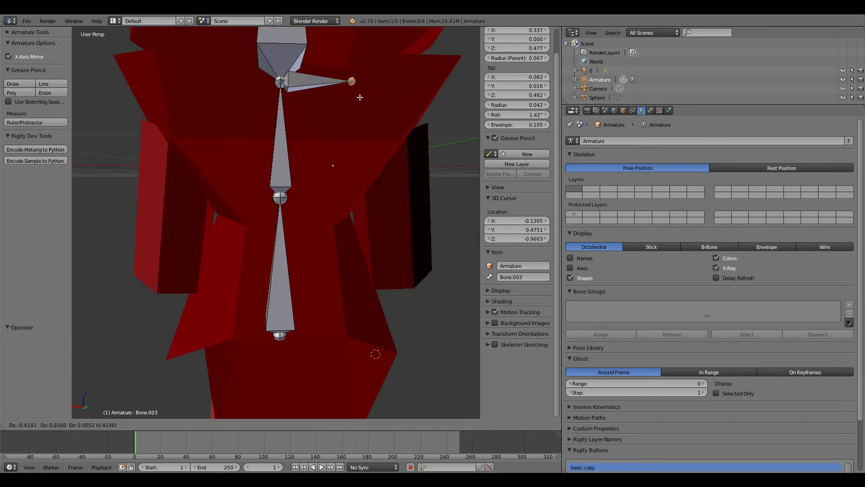
{"action": "key", "text": "1"}
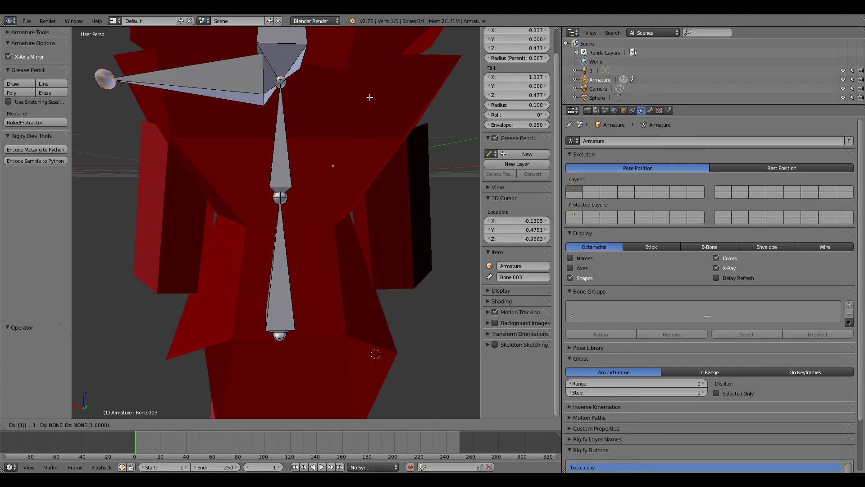
{"action": "key", "text": "Return"}
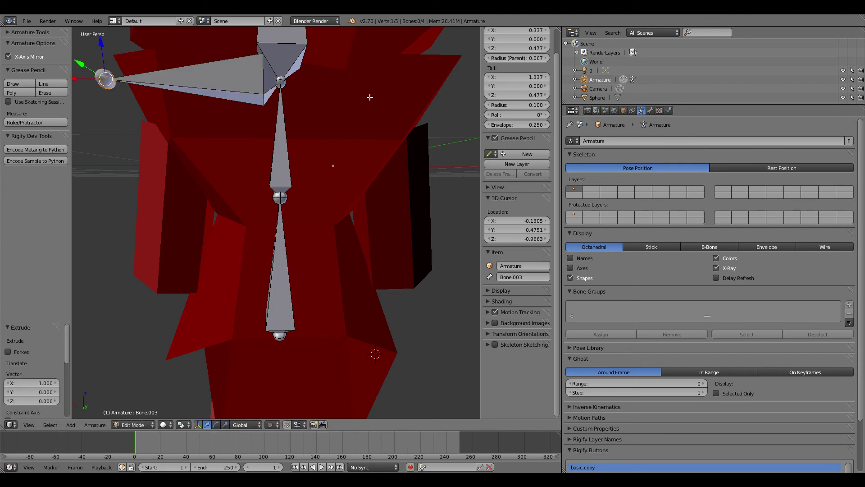
{"action": "right_click", "coordinate": [281, 80]}
{"action": "key", "text": "e"}
{"action": "key", "text": "minus"}
{"action": "key", "text": "1"}
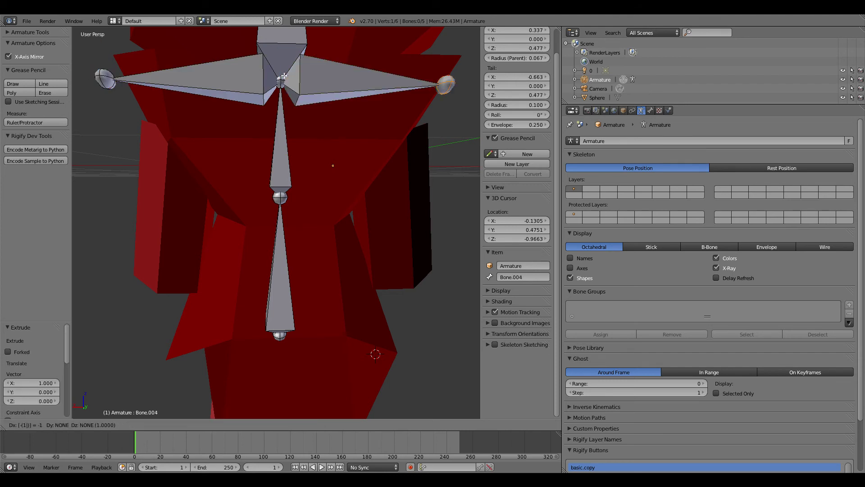
{"action": "key", "text": "Return"}
{"action": "key", "text": "ctrl+z"}
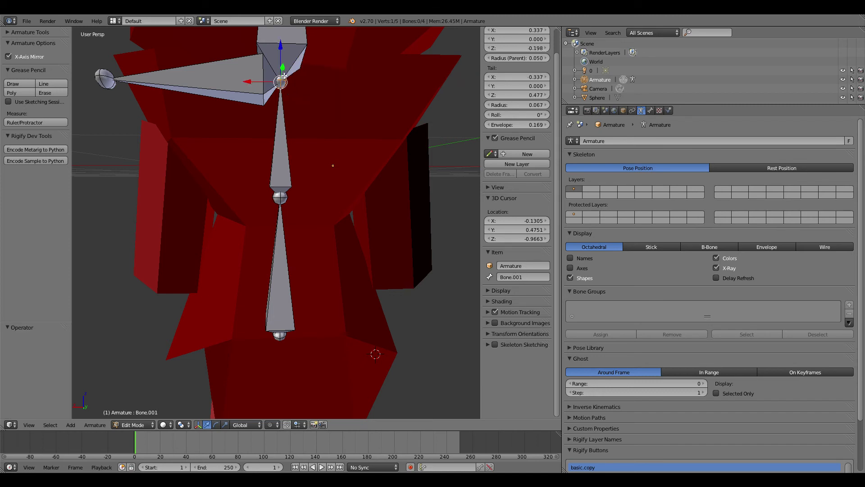
{"action": "key", "text": "ctrl+z"}
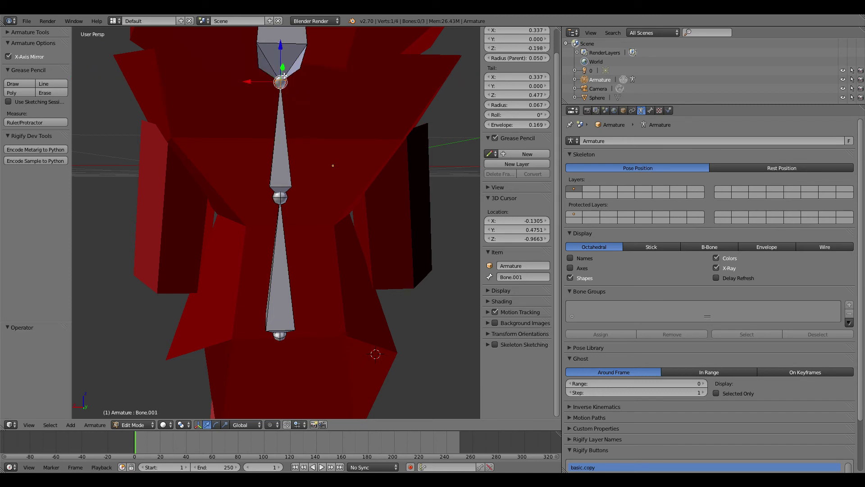
- Try to extrude a single shoulder bone 0.5 along X from the chest-head joint
{"action": "key", "text": "e"}
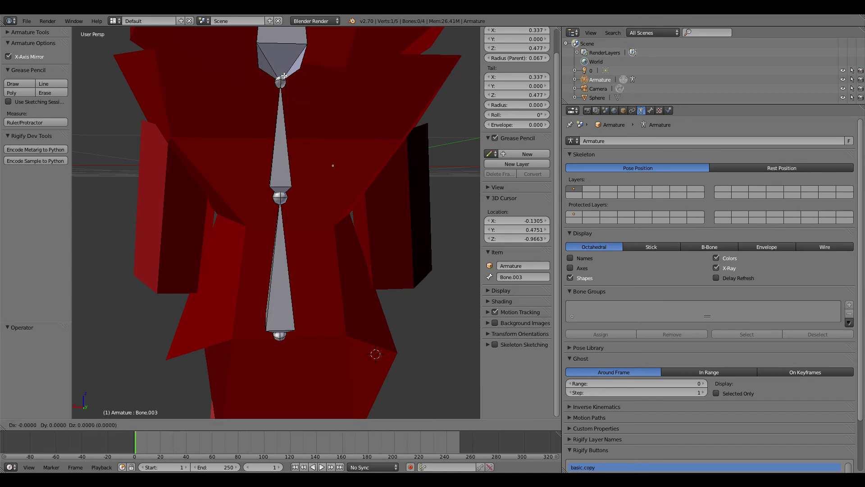
{"action": "type", "text": "x.5"}
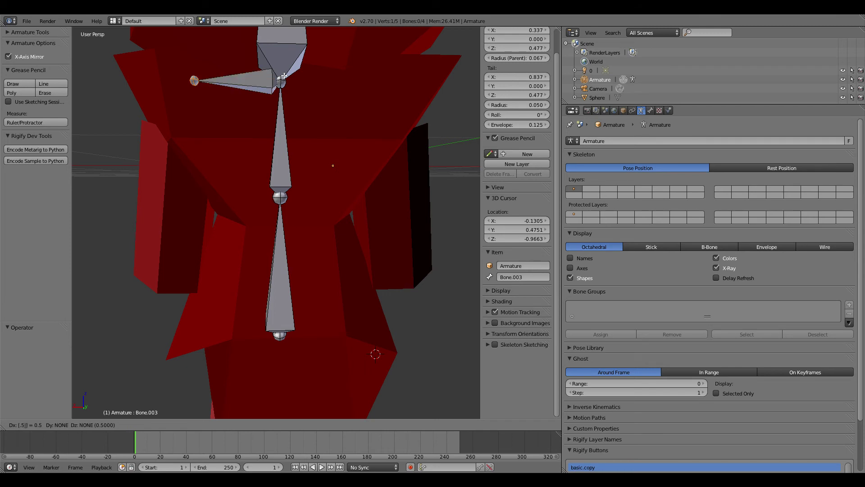
{"action": "type", "text": "z"}
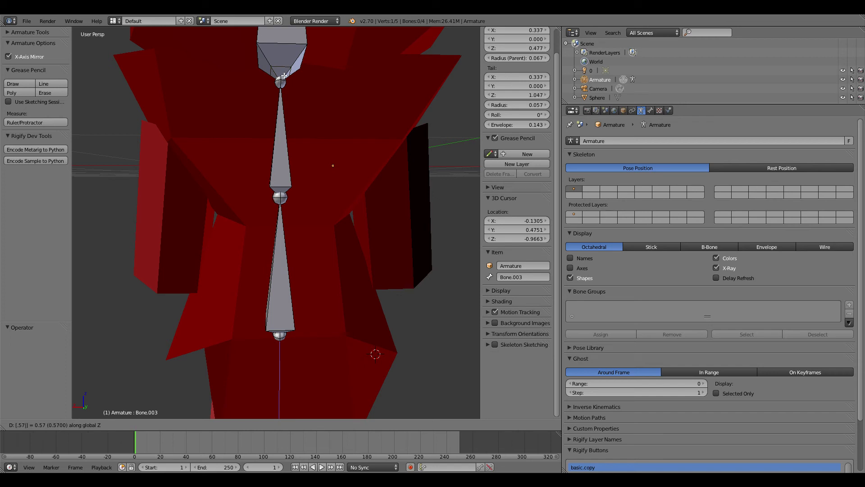
{"action": "key", "text": "Return"}
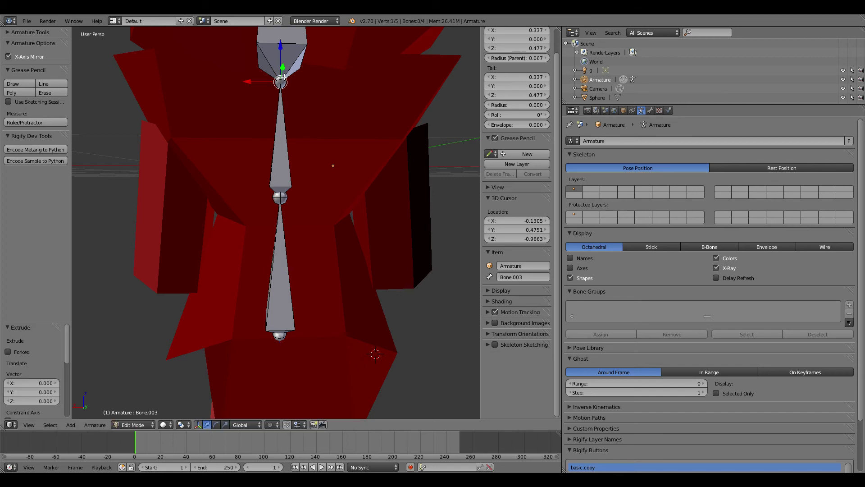
- Extrude two opposite shoulder bones from the chest-head joint, 0.75 and -0.75 along X
{"action": "type", "text": "ex0.75"}
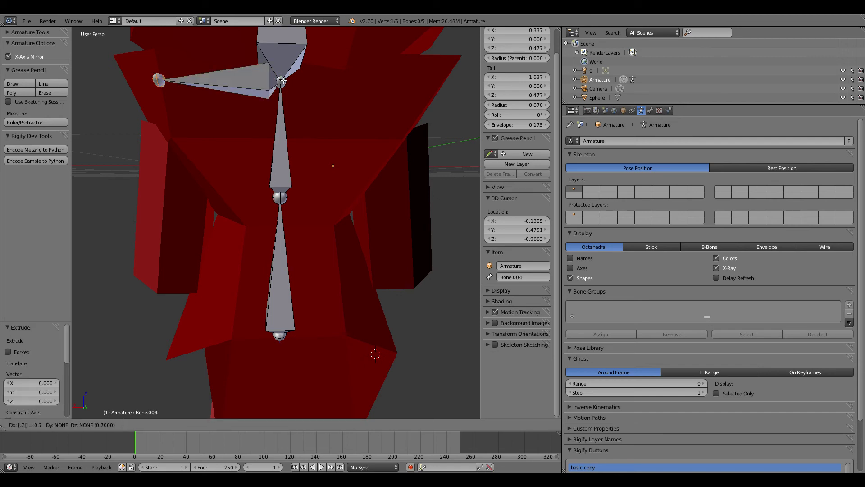
{"action": "key", "text": "Return"}
{"action": "left_click", "coordinate": [281, 80]}
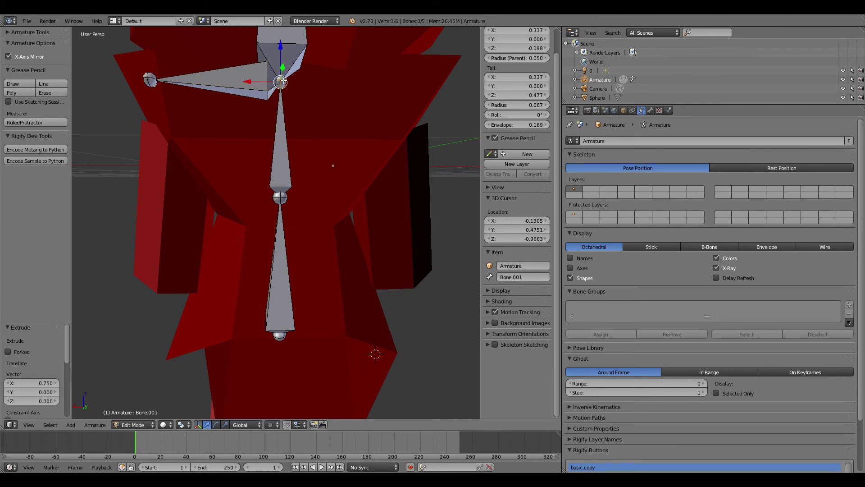
{"action": "key", "text": "e"}
{"action": "type", "text": "x"}
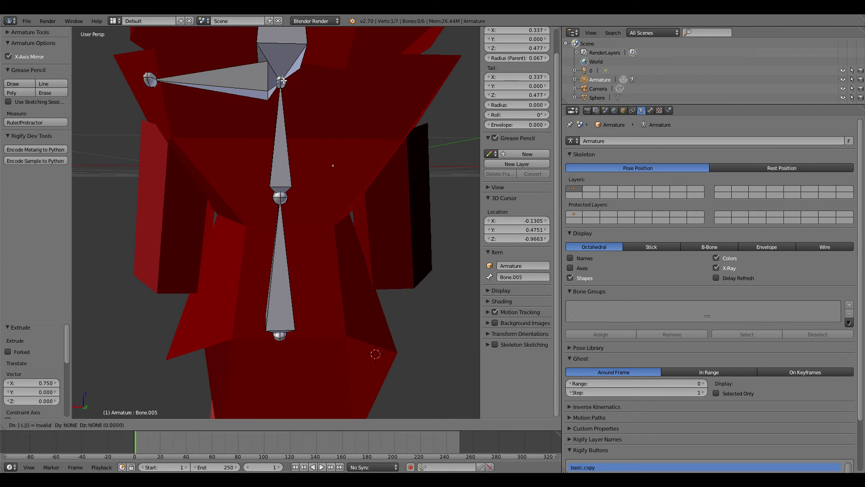
{"action": "type", "text": "-0.75"}
{"action": "key", "text": "Return"}
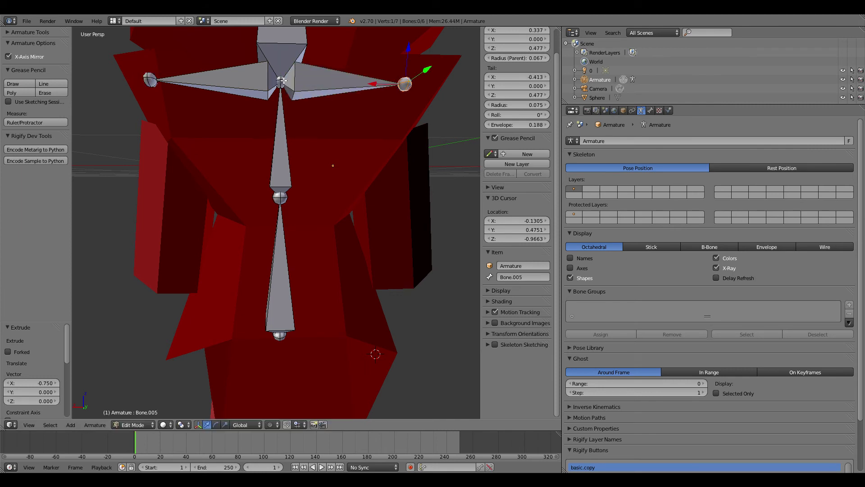
- Extrude forked arm bones from the tip of the -X shoulder bone, about -0.167 in X, -0.143 in Y and -0.935 in Z
{"action": "scroll", "coordinate": [251, 91], "scroll_direction": "down", "scroll_amount": 5}
{"action": "middle_click_drag", "start_coordinate": [349, 106], "coordinate": [135, 100]}
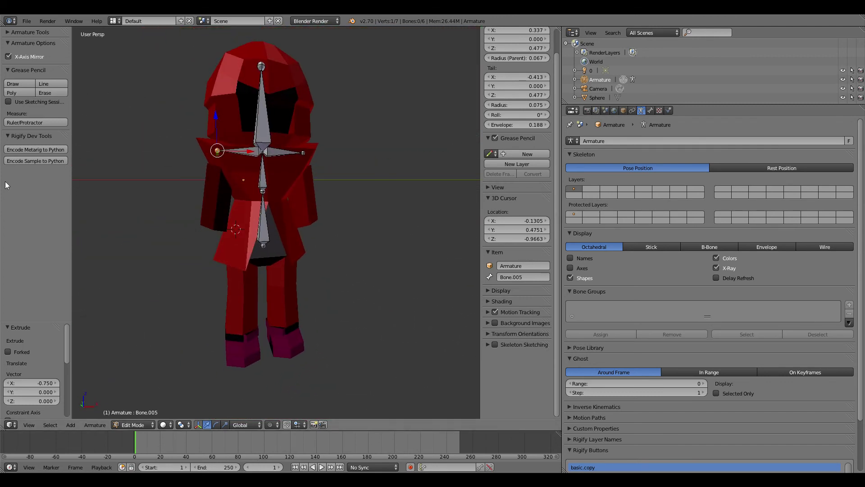
{"action": "key", "text": "e"}
{"action": "right_click", "coordinate": [208, 141]}
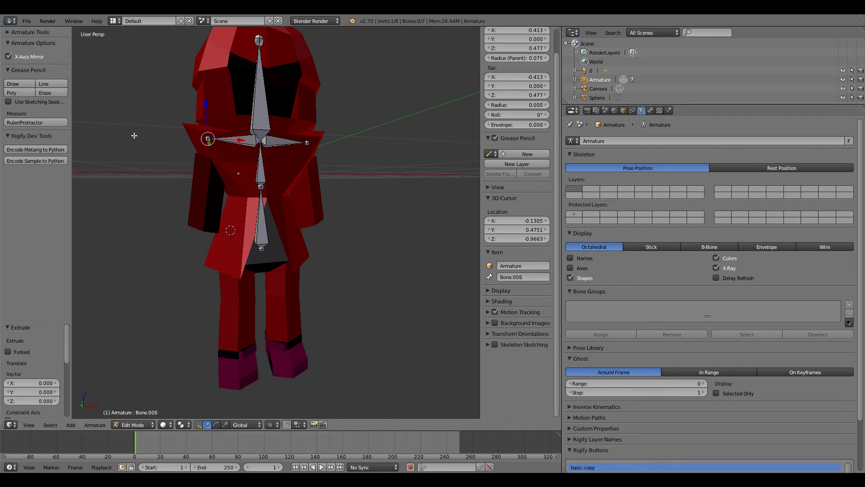
{"action": "right_click", "coordinate": [208, 140]}
{"action": "key", "text": "shift+e"}
{"action": "left_click", "coordinate": [201, 209]}
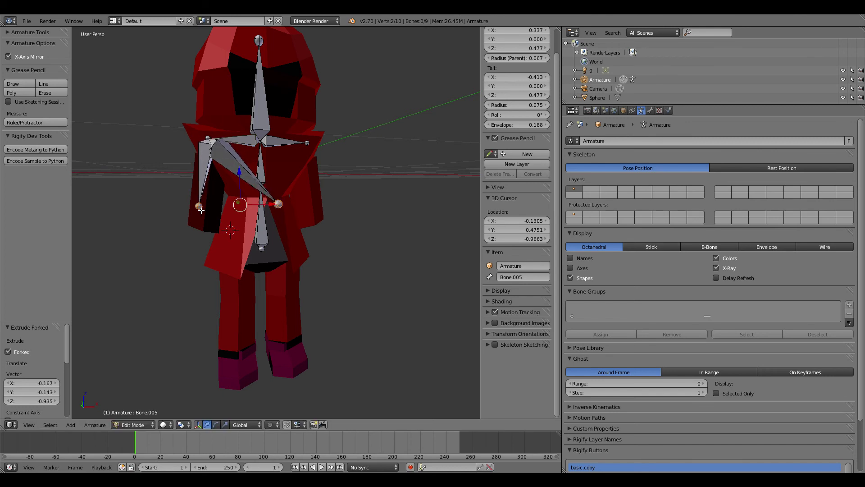
- Undo the last forked arm bone extrusion
{"action": "key", "text": "ctrl+z"}
{"action": "scroll", "coordinate": [226, 161], "scroll_direction": "down", "scroll_amount": 3}
{"action": "middle_click_drag", "start_coordinate": [226, 160], "coordinate": [339, 251]}
{"action": "scroll", "coordinate": [328, 245], "scroll_direction": "down", "scroll_amount": 2}
{"action": "scroll", "coordinate": [339, 253], "scroll_direction": "up", "scroll_amount": 2}
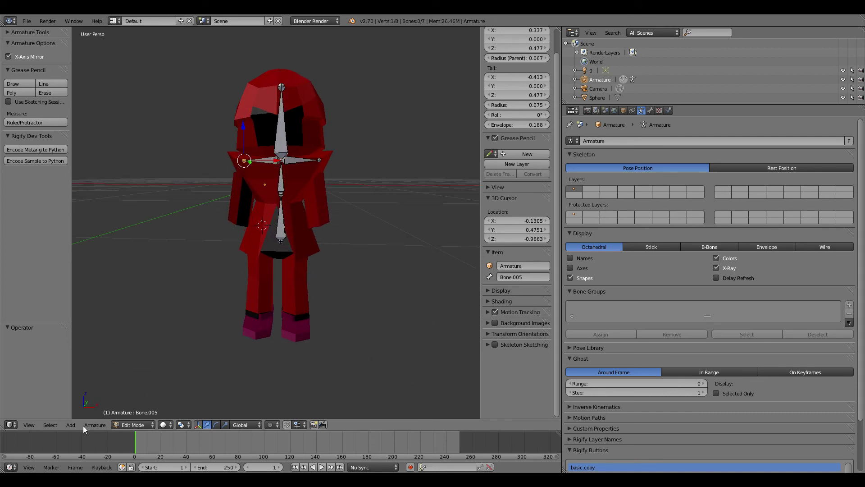
{"action": "left_click", "coordinate": [50, 425]}
{"action": "mouse_move", "coordinate": [33, 423]}
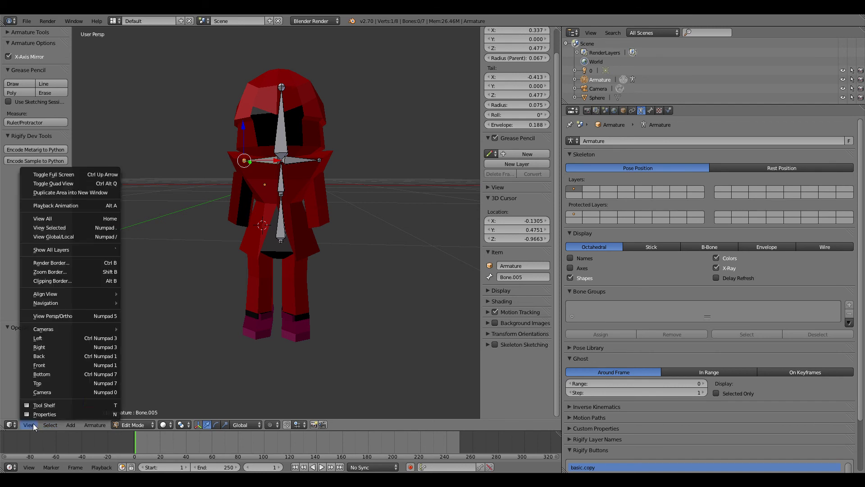
{"action": "left_click", "coordinate": [97, 424]}
{"action": "left_click", "coordinate": [100, 426]}
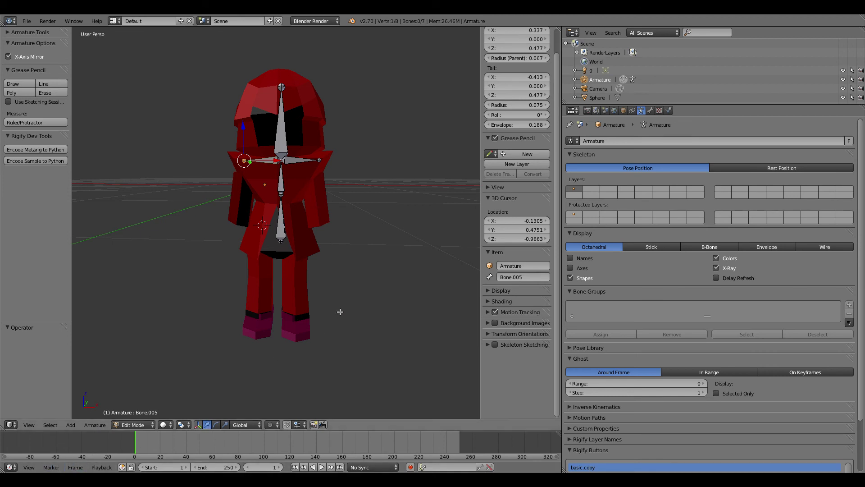
{"action": "left_click", "coordinate": [171, 346]}
- Return to Object Mode and apply Geometry to Origin to the armature
{"action": "key", "text": "Tab"}
{"action": "left_click", "coordinate": [99, 425]}
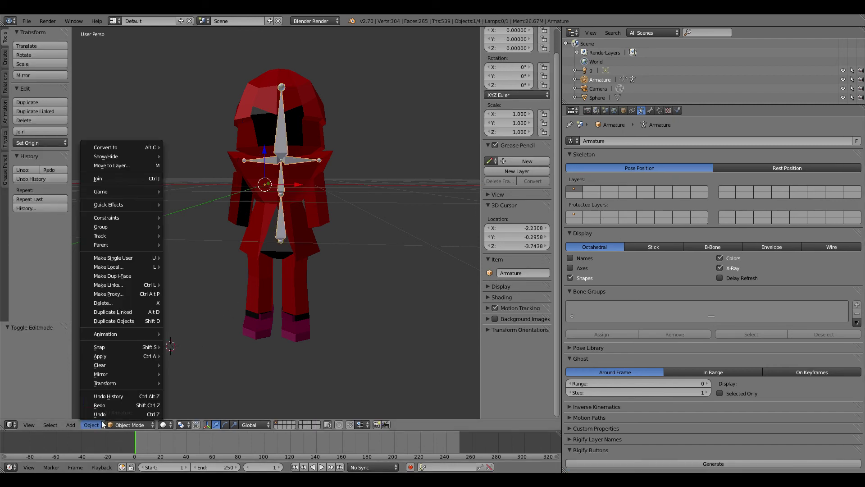
{"action": "mouse_move", "coordinate": [120, 383]}
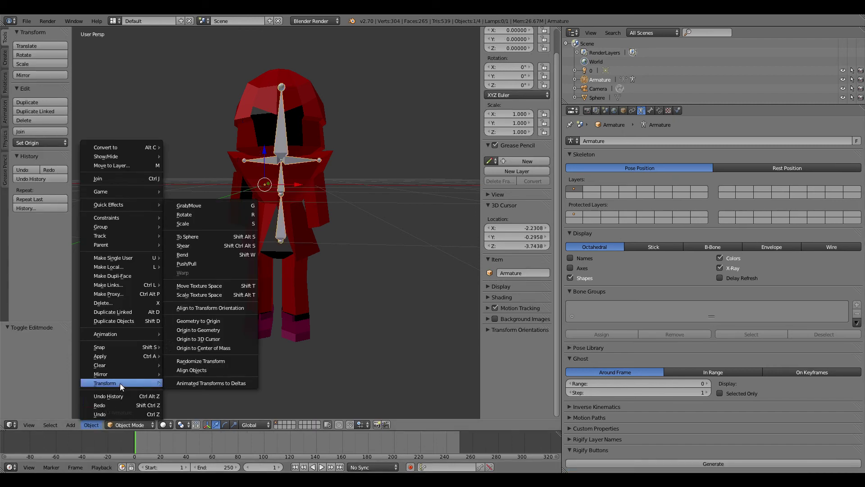
{"action": "left_click", "coordinate": [225, 323]}
- Select the character mesh and apply Geometry to Origin to it
{"action": "right_click", "coordinate": [292, 231]}
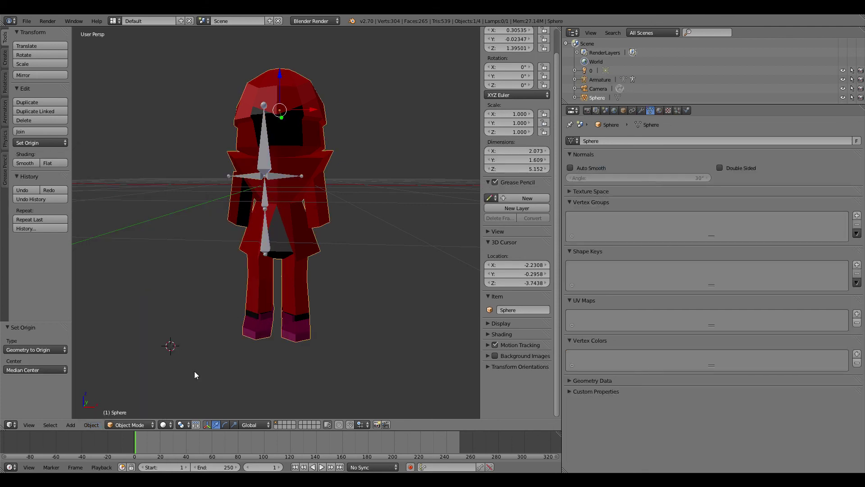
{"action": "left_click", "coordinate": [90, 425]}
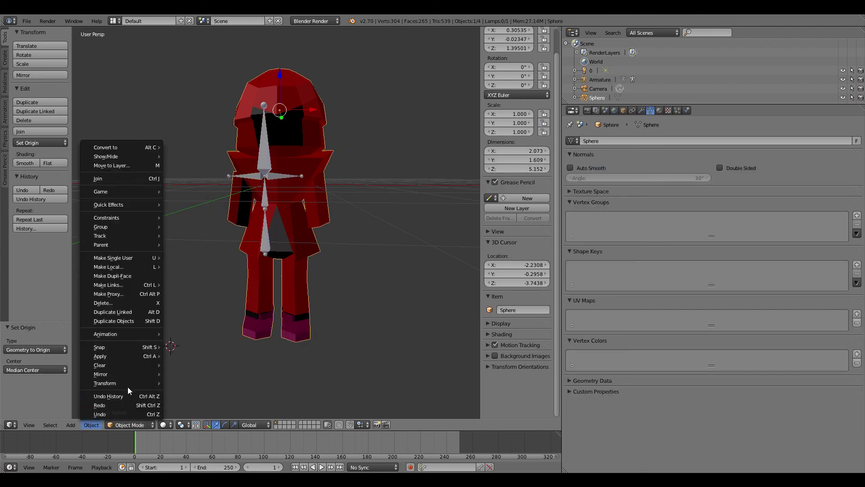
{"action": "left_click", "coordinate": [208, 323]}
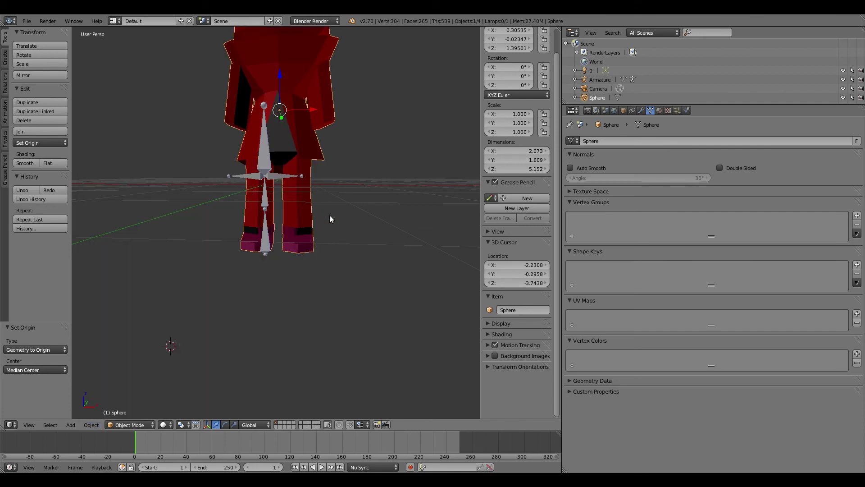
{"action": "scroll", "coordinate": [329, 215], "scroll_direction": "down", "scroll_amount": 3}
- In the armature's Edit Mode, move all bones about 0.328 along X to centre them on the character
{"action": "right_click", "coordinate": [261, 185]}
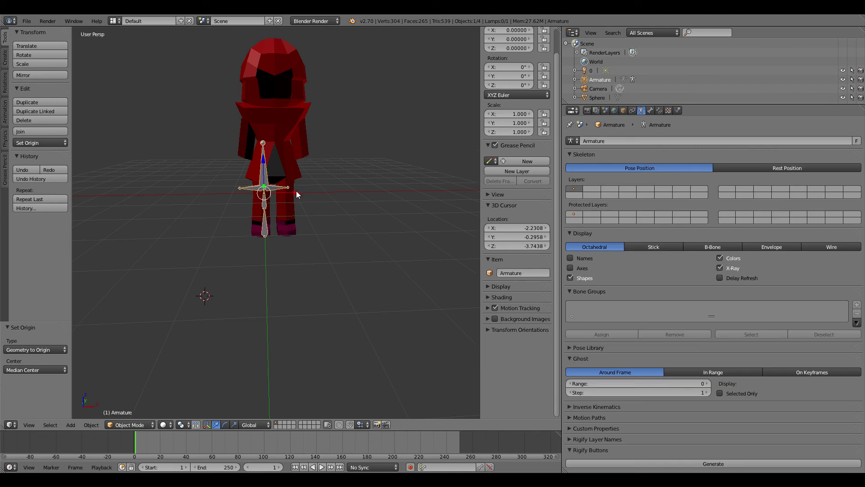
{"action": "key", "text": "Tab"}
{"action": "key", "text": "a"}
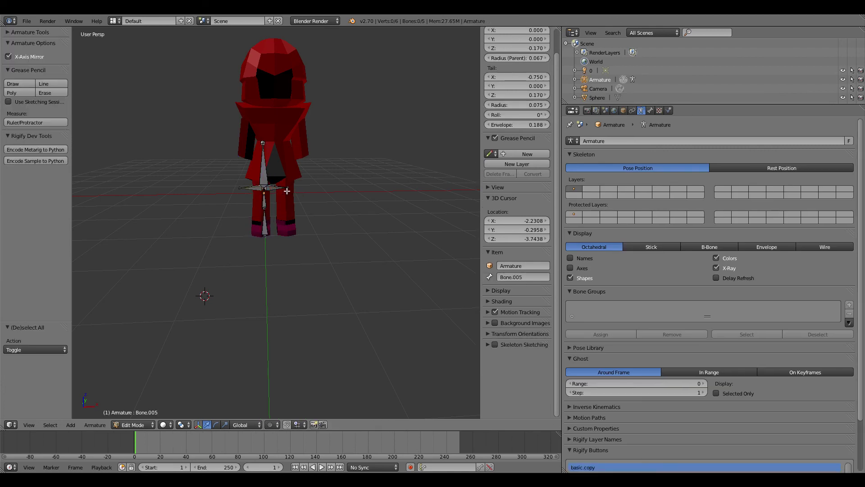
{"action": "key", "text": "g"}
{"action": "key", "text": "x"}
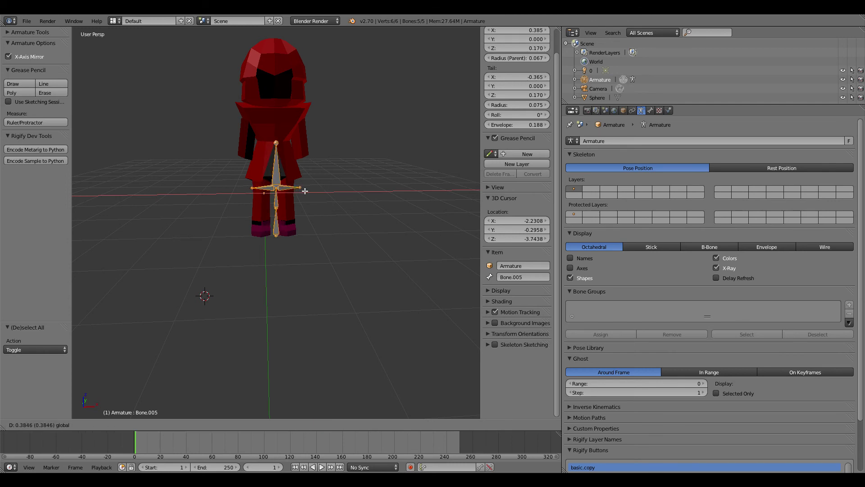
{"action": "left_click", "coordinate": [302, 191]}
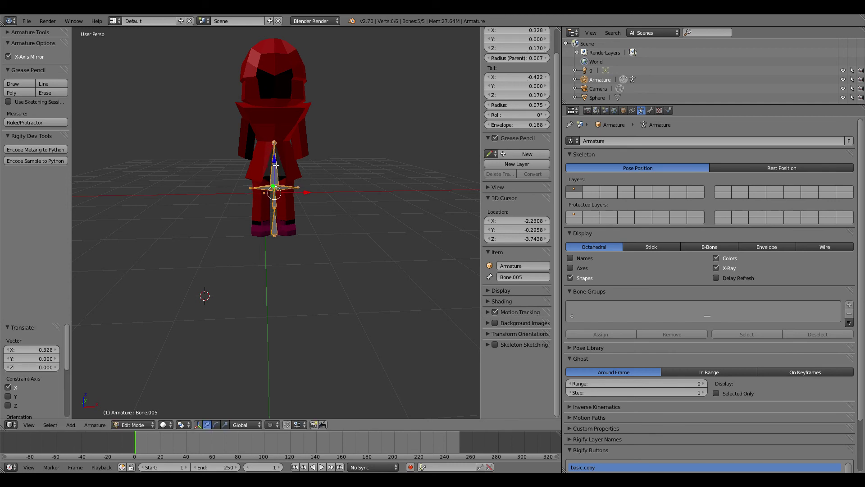
- Raise all bones about 2.167 along Z into the character's torso and head, and check the fit from the front and side
{"action": "key", "text": "g"}
{"action": "key", "text": "z"}
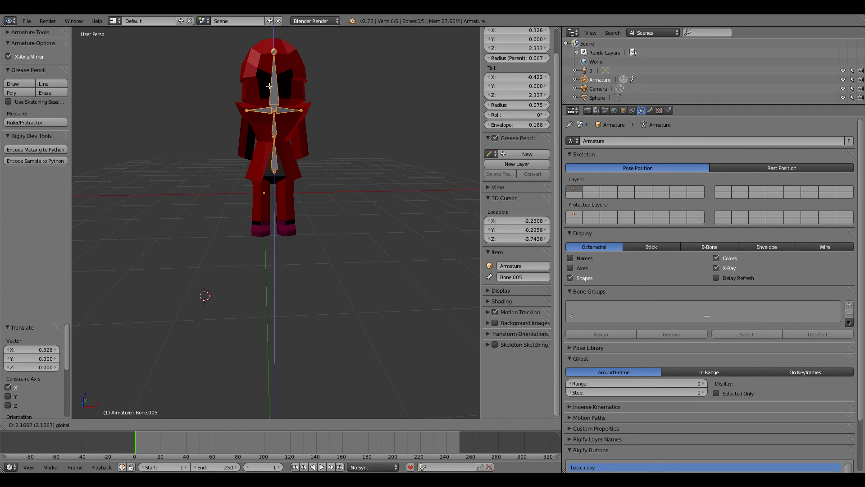
{"action": "left_click", "coordinate": [270, 85]}
{"action": "key", "text": "KP_1"}
{"action": "scroll", "coordinate": [273, 87], "scroll_direction": "up", "scroll_amount": 3}
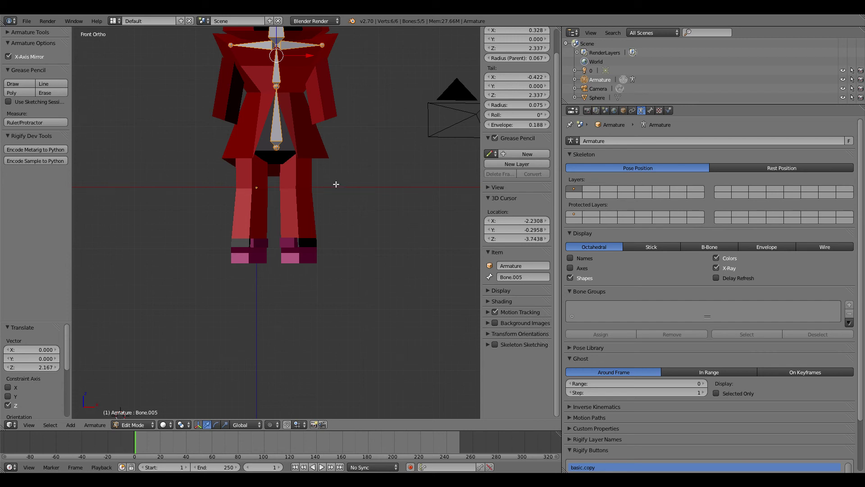
{"action": "key", "text": "KP_3"}
{"action": "middle_click_drag", "start_coordinate": [357, 177], "coordinate": [400, 145]}
{"action": "scroll", "coordinate": [316, 141], "scroll_direction": "up", "scroll_amount": 2}
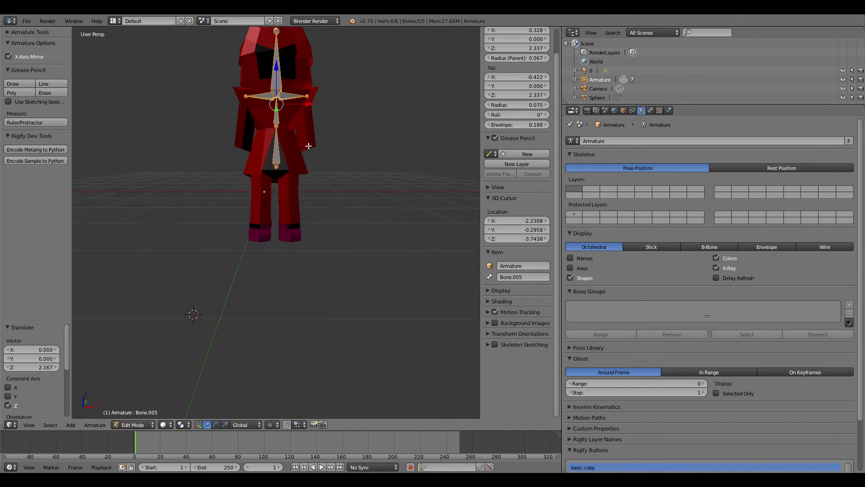
- Try a plain and a forked extrusion from the tip of the -X shoulder bone, and undo the forked one
{"action": "right_click", "coordinate": [246, 96]}
{"action": "key", "text": "e"}
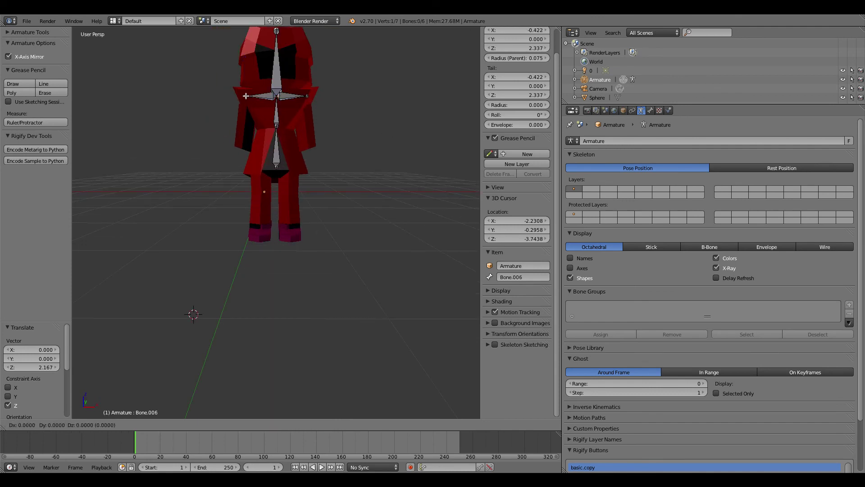
{"action": "right_click", "coordinate": [246, 96]}
{"action": "key", "text": "shift+e"}
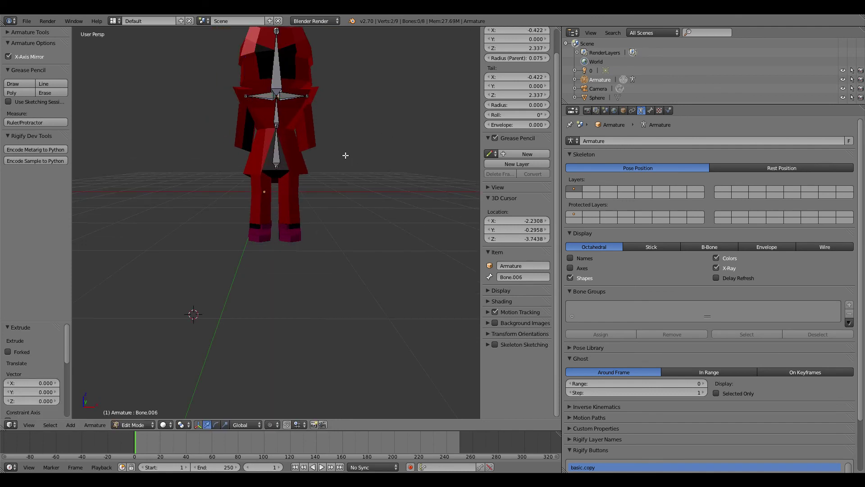
{"action": "left_click", "coordinate": [311, 172]}
{"action": "key", "text": "ctrl+z"}
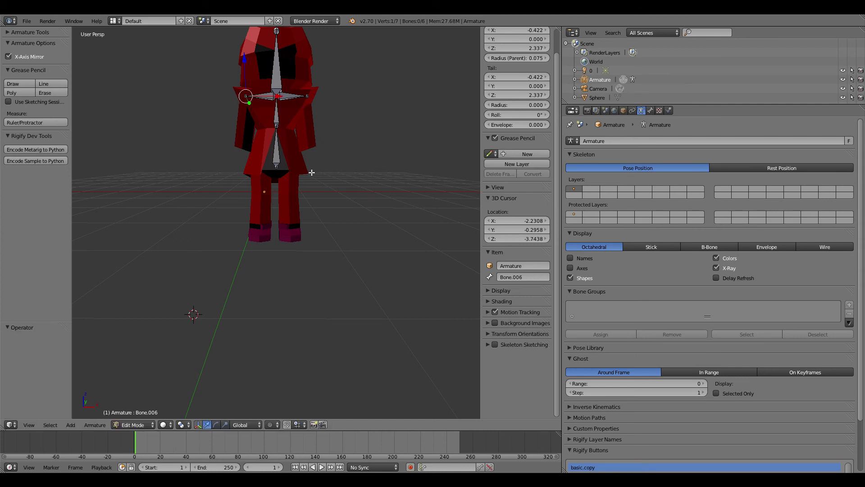
- Place the 3D cursor in the empty space below the character's feet
{"action": "scroll", "coordinate": [309, 172], "scroll_direction": "down", "scroll_amount": 5}
{"action": "scroll", "coordinate": [309, 173], "scroll_direction": "up", "scroll_amount": 3}
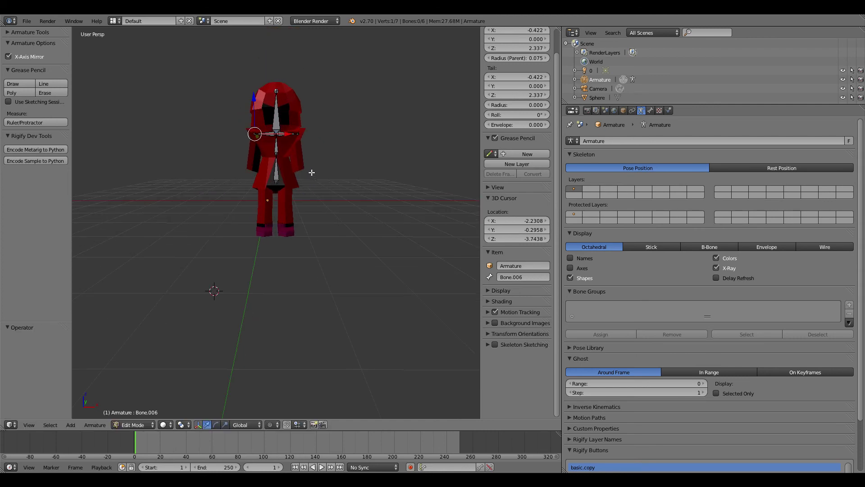
{"action": "left_click", "coordinate": [276, 234]}
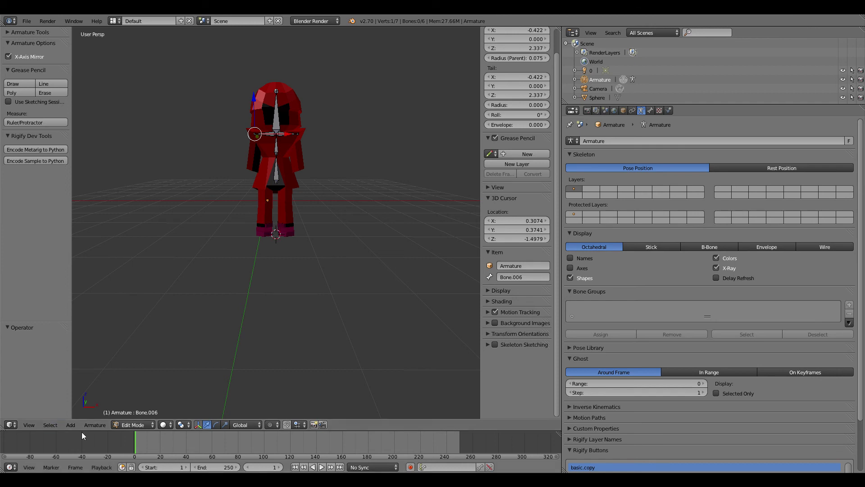
{"action": "left_click", "coordinate": [93, 425]}
{"action": "mouse_move", "coordinate": [110, 413]}
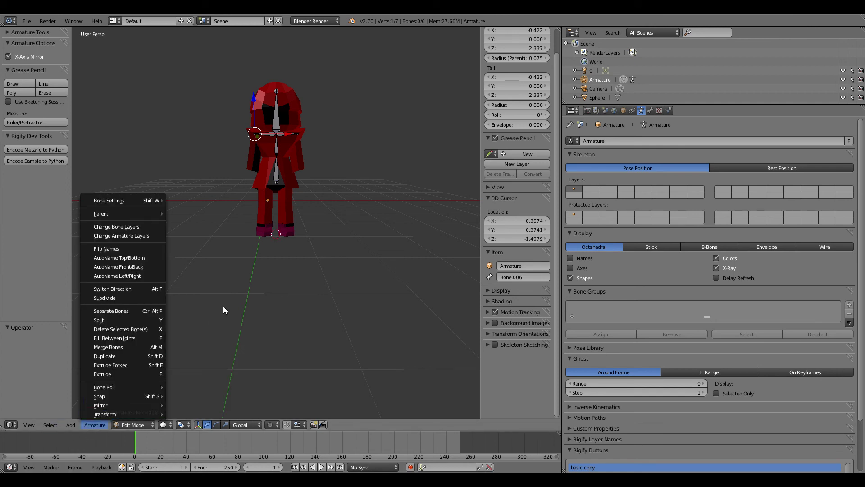
{"action": "left_click", "coordinate": [253, 362]}
- Return to Object Mode and set the armature's origin to its geometry
{"action": "key", "text": "Tab"}
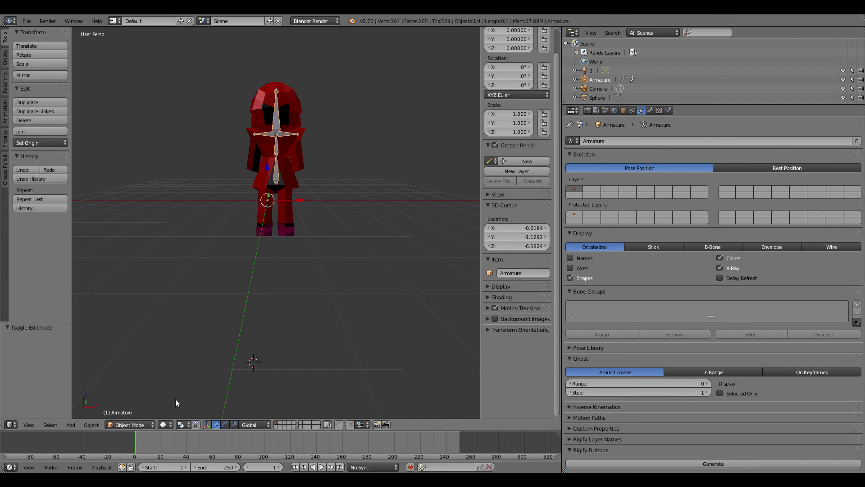
{"action": "left_click", "coordinate": [94, 423]}
{"action": "mouse_move", "coordinate": [123, 383]}
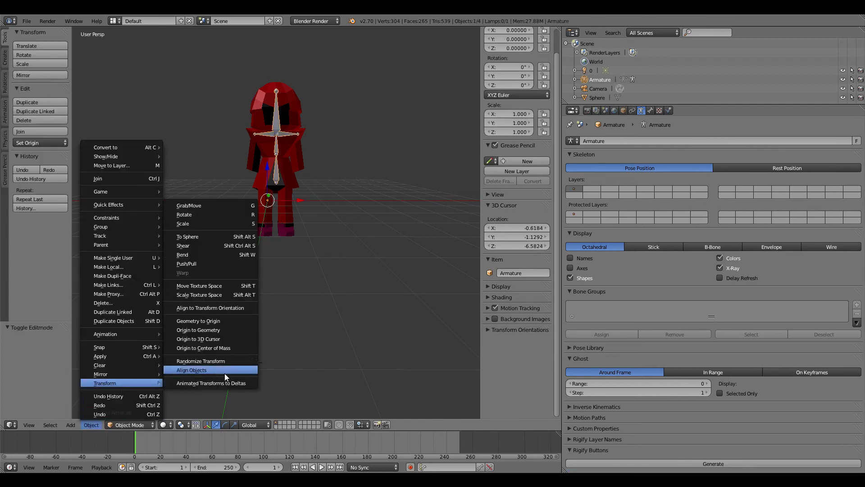
{"action": "left_click", "coordinate": [225, 331]}
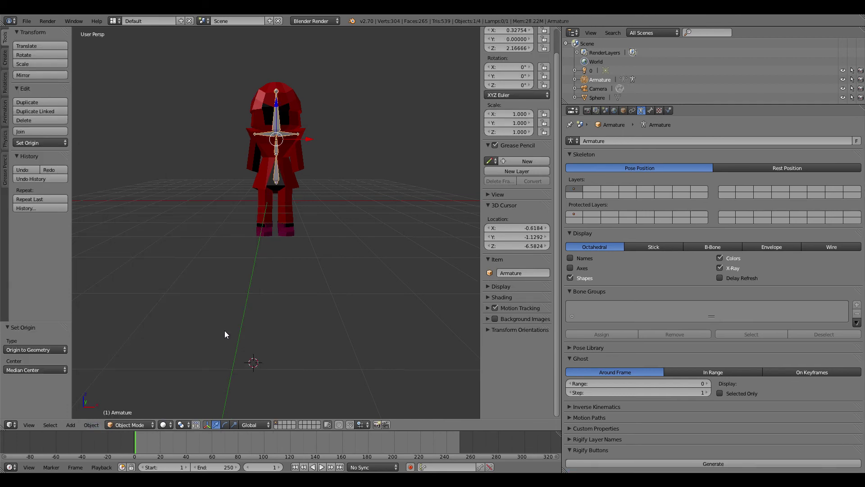
- Try extruding forked arm bones from the -X shoulder tip, about -0.188 in X, -0.218 in Y and -0.738 in Z, and undo it
{"action": "key", "text": "Tab"}
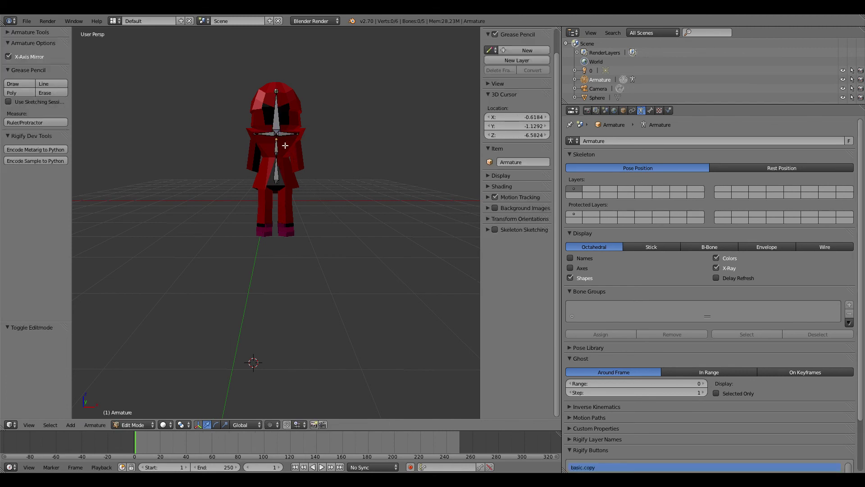
{"action": "right_click", "coordinate": [255, 133]}
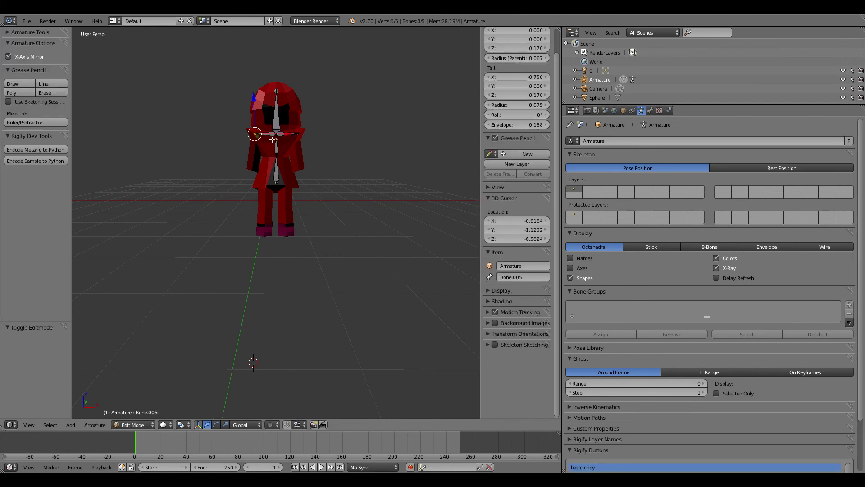
{"action": "key", "text": "e"}
{"action": "left_click", "coordinate": [267, 162]}
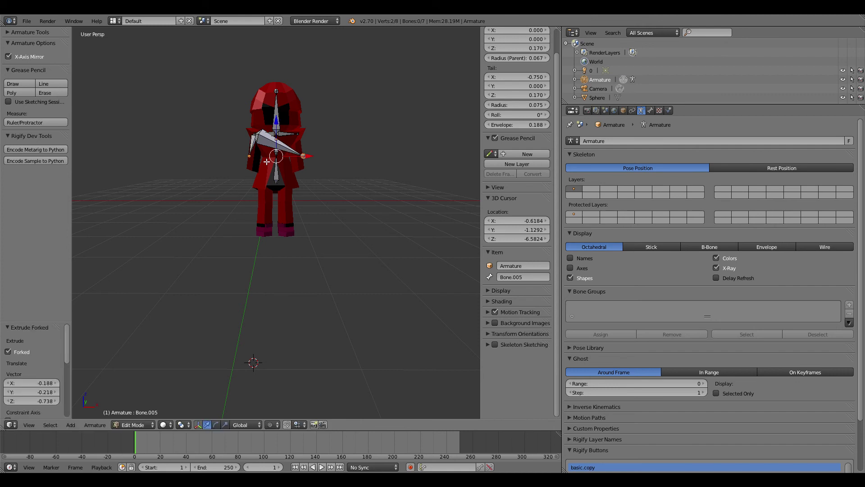
{"action": "key", "text": "ctrl+z"}
{"action": "scroll", "coordinate": [271, 161], "scroll_direction": "up", "scroll_amount": 5}
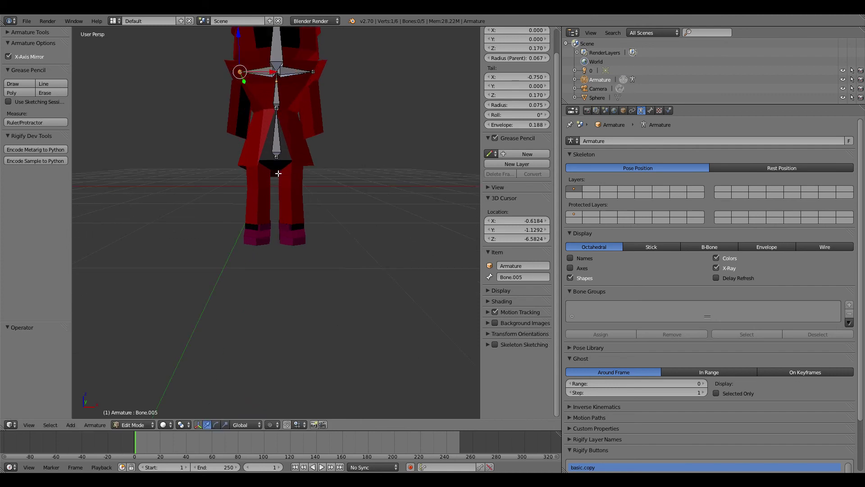
{"action": "scroll", "coordinate": [278, 173], "scroll_direction": "down", "scroll_amount": 2}
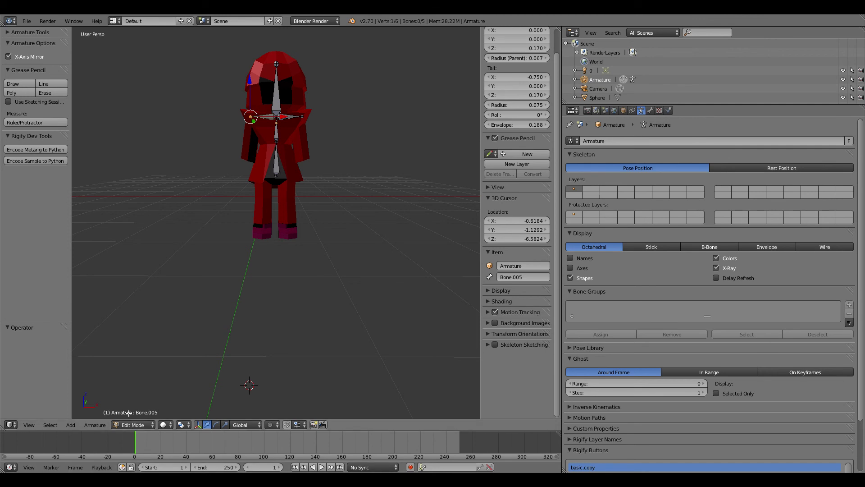
- Set the armature's origin to the 3D cursor in Object Mode and keep the armature selected
{"action": "key", "text": "Tab"}
{"action": "left_click", "coordinate": [100, 424]}
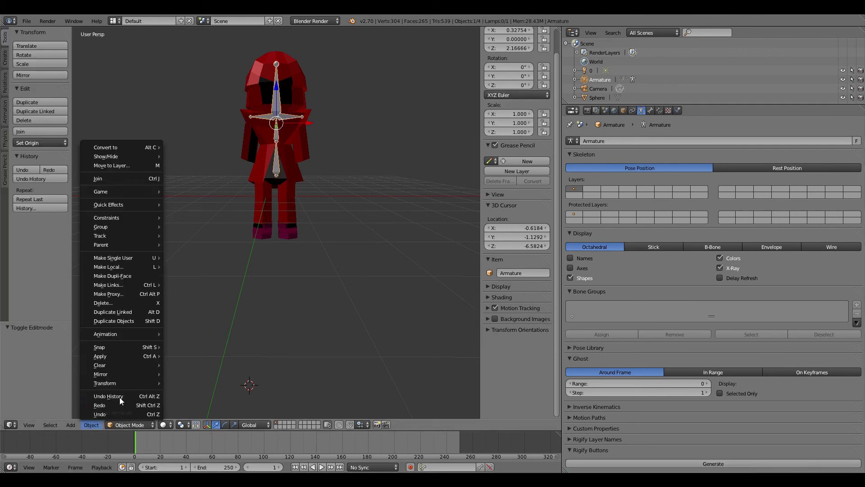
{"action": "mouse_move", "coordinate": [131, 383]}
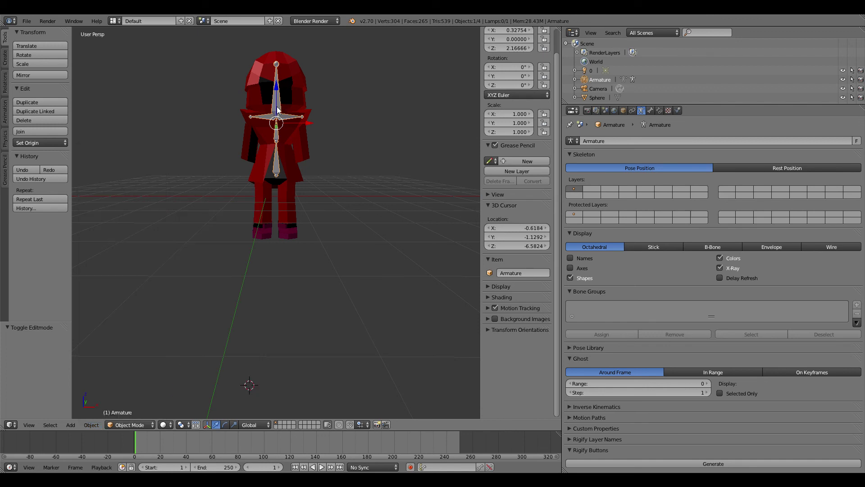
{"action": "left_click", "coordinate": [92, 424]}
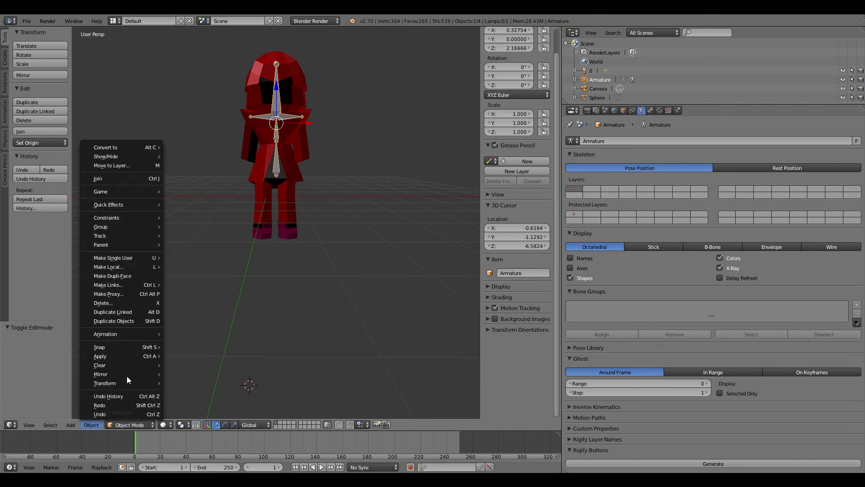
{"action": "mouse_move", "coordinate": [128, 382]}
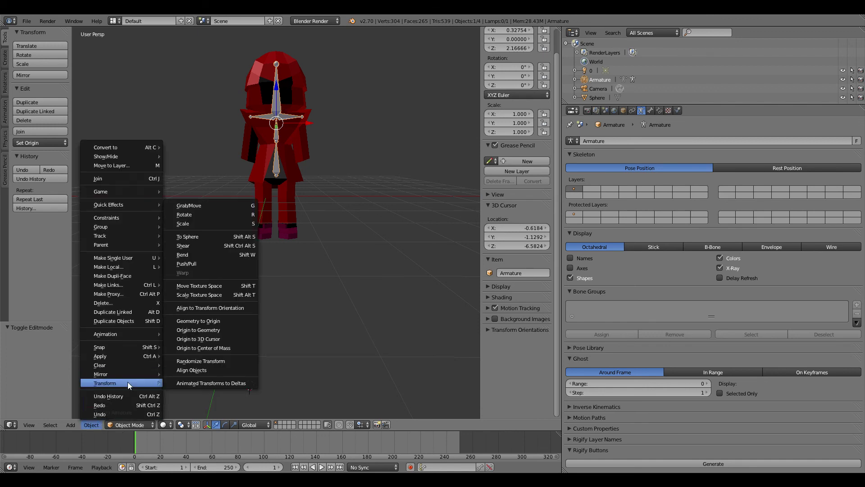
{"action": "left_click", "coordinate": [222, 338]}
{"action": "right_click", "coordinate": [251, 118]}
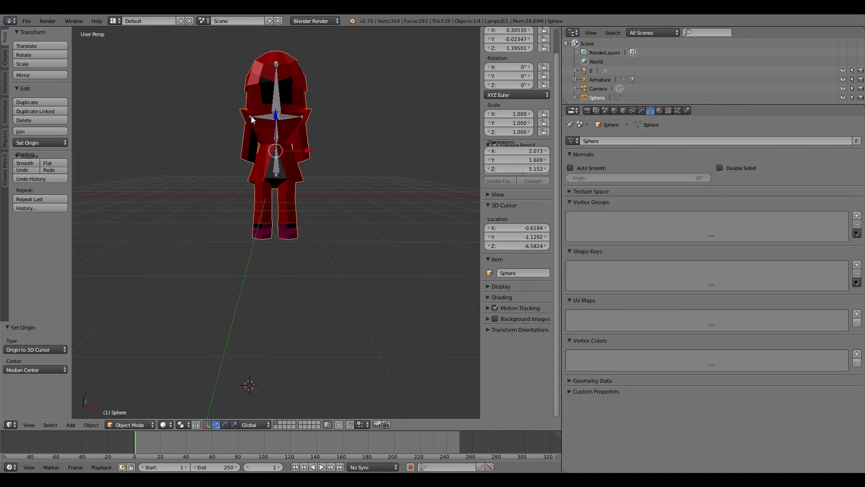
{"action": "right_click", "coordinate": [251, 117]}
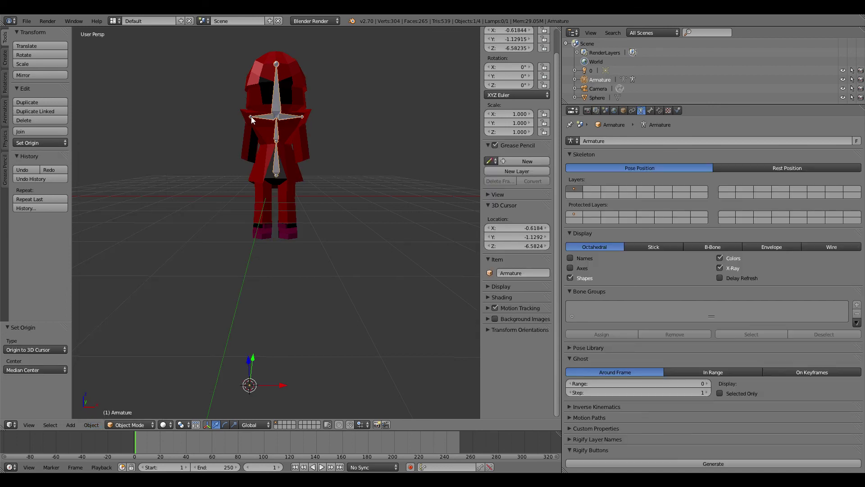
- Enter Edit Mode on the armature, try a forked extrusion from the -X shoulder tip, and undo it
{"action": "key", "text": "Tab"}
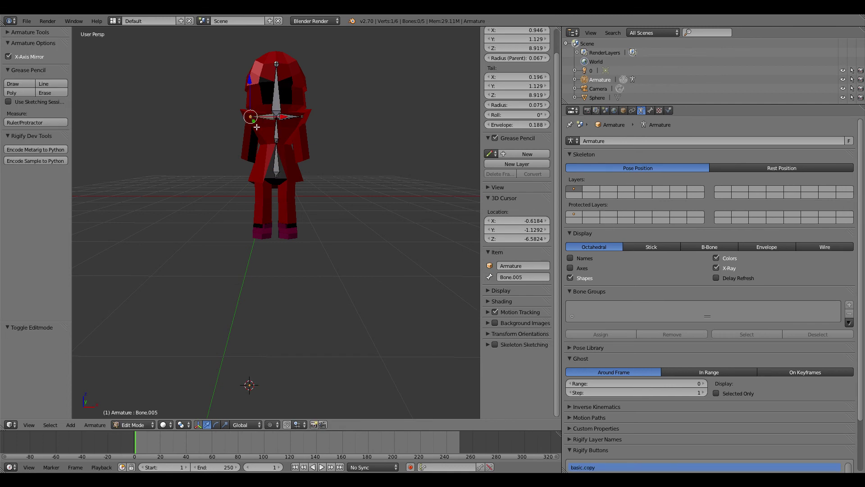
{"action": "key", "text": "shift+e"}
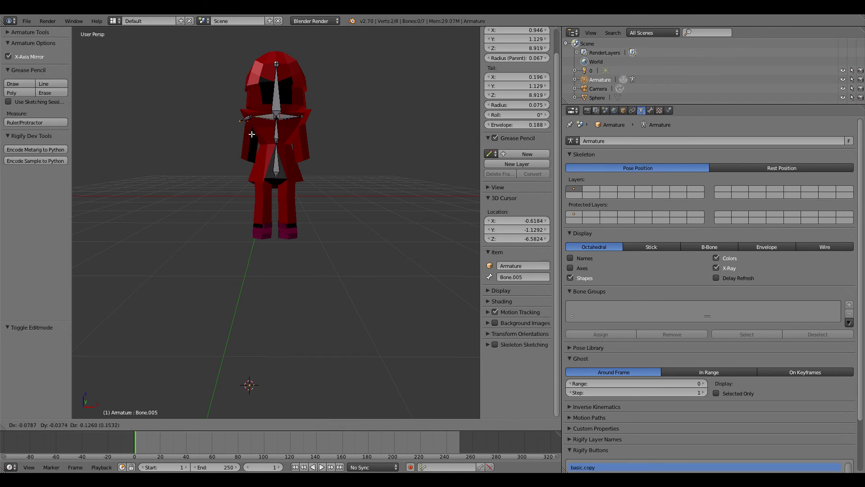
{"action": "left_click", "coordinate": [239, 163]}
{"action": "key", "text": "ctrl+z"}
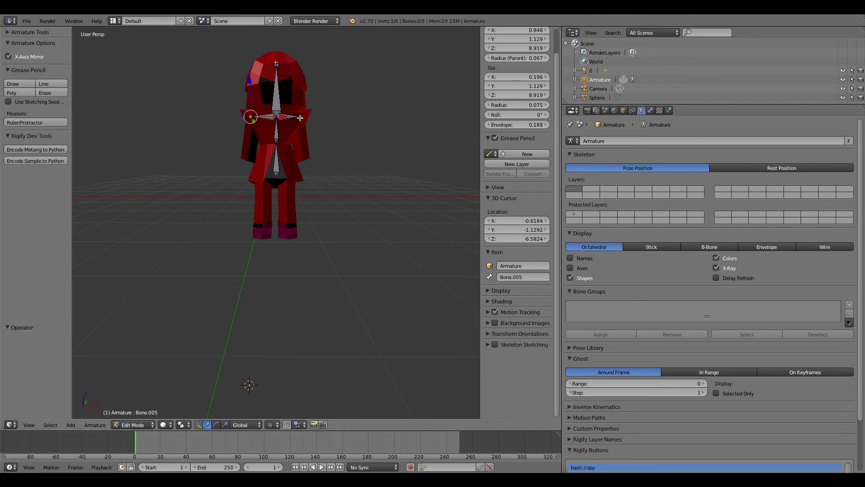
{"action": "left_click", "coordinate": [8, 57]}
{"action": "left_click", "coordinate": [9, 57]}
{"action": "scroll", "coordinate": [309, 193], "scroll_direction": "up", "scroll_amount": 3}
{"action": "scroll", "coordinate": [309, 192], "scroll_direction": "down", "scroll_amount": 3}
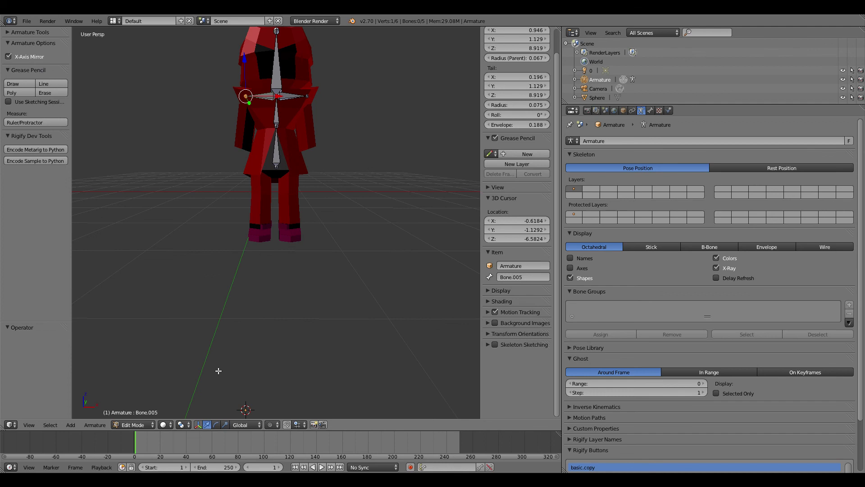
- Set the pivot point to the 3D cursor, then try forked bones about -0.083, -0.193, -0.654 from the -X shoulder tip and undo them
{"action": "left_click", "coordinate": [181, 425]}
{"action": "left_click", "coordinate": [197, 404]}
{"action": "key", "text": "e"}
{"action": "left_click", "coordinate": [243, 121]}
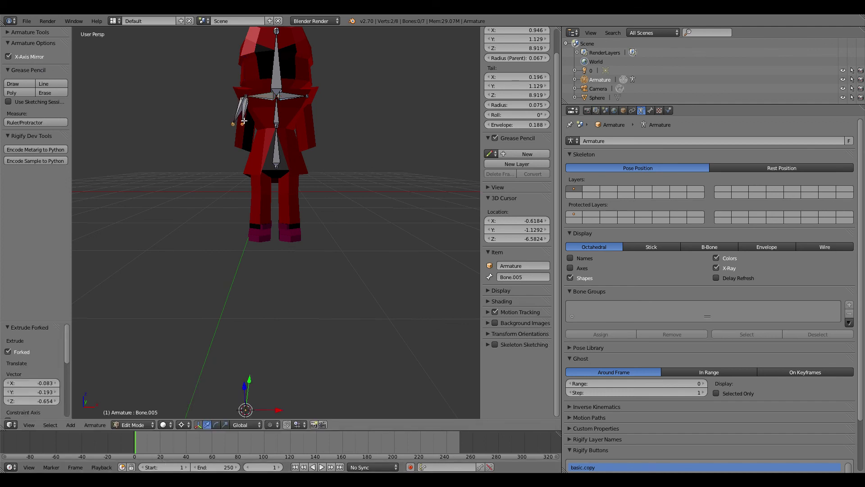
{"action": "key", "text": "ctrl+z"}
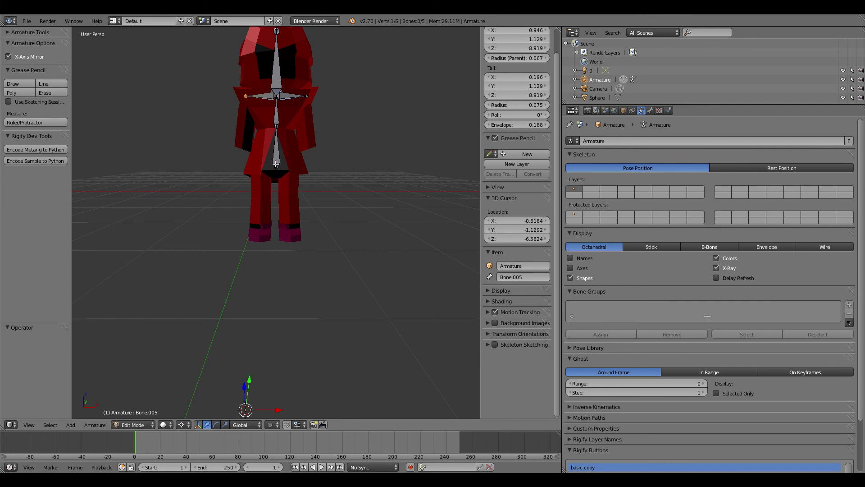
- Place the 3D cursor on the spine joint at the waist and switch to the front orthographic view
{"action": "left_click", "coordinate": [276, 128]}
{"action": "key", "text": "KP_1"}
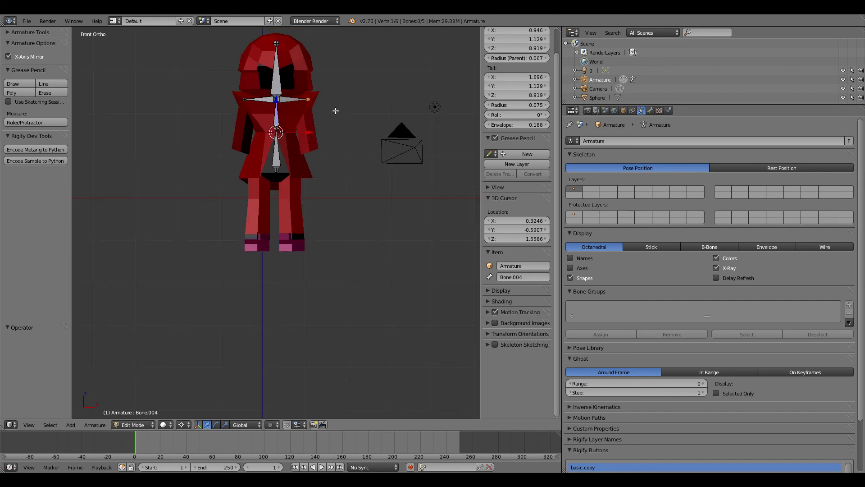
{"action": "scroll", "coordinate": [335, 110], "scroll_direction": "up", "scroll_amount": 2}
{"action": "scroll", "coordinate": [319, 49], "scroll_direction": "down", "scroll_amount": 2}
{"action": "key", "text": "e"}
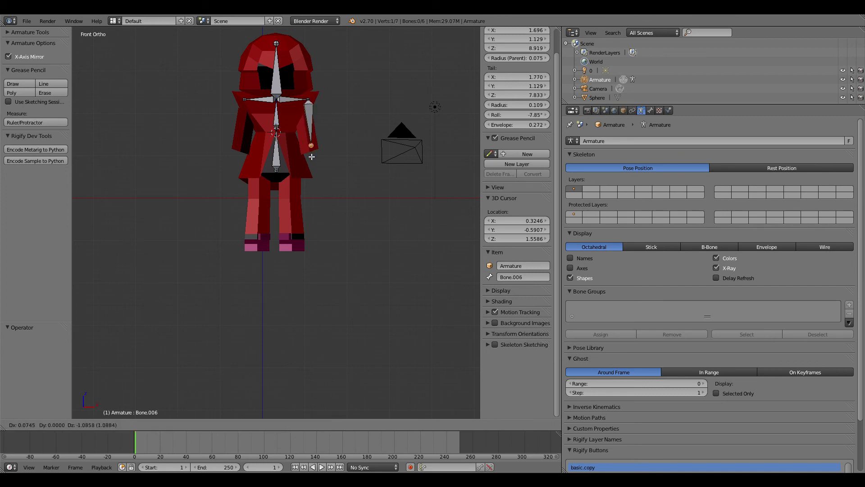
{"action": "key", "text": "Escape"}
{"action": "key", "text": "ctrl+z"}
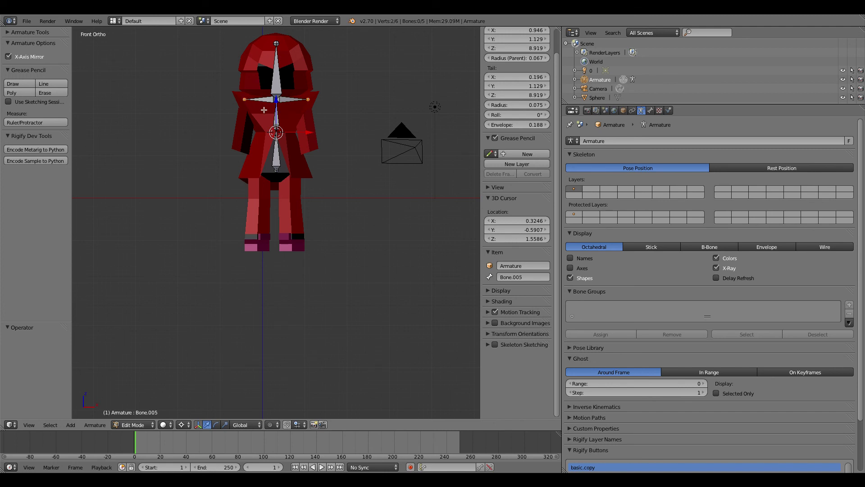
- Move both shoulder tips down about 0.266 in Z and about 0.011 in X, and scale them to about 0.847
{"action": "key", "text": "g"}
{"action": "key", "text": "z"}
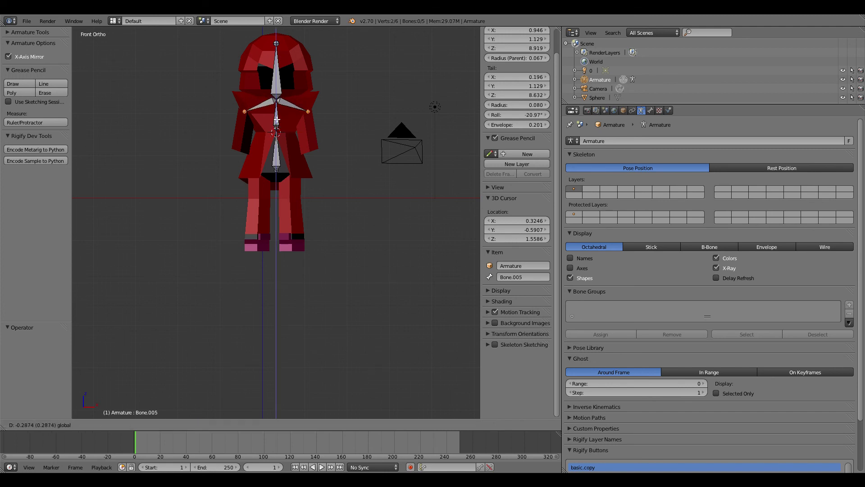
{"action": "left_click", "coordinate": [277, 118]}
{"action": "key", "text": "g"}
{"action": "key", "text": "x"}
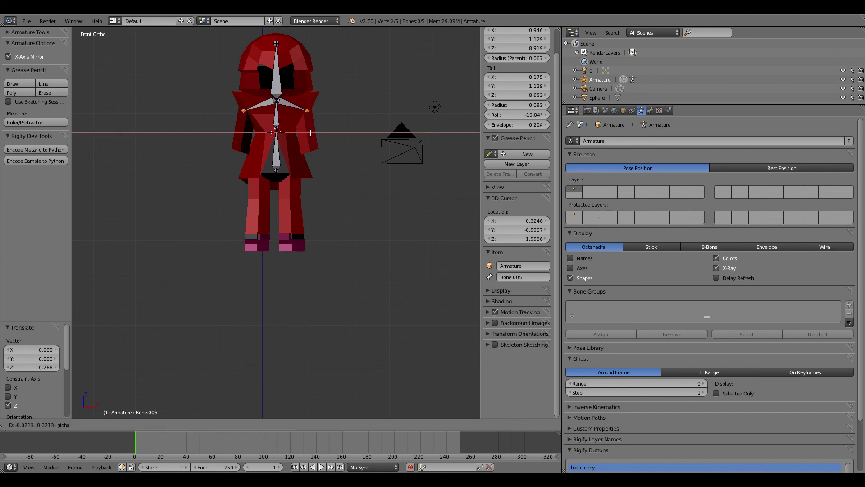
{"action": "left_click", "coordinate": [311, 133]}
{"action": "key", "text": "s"}
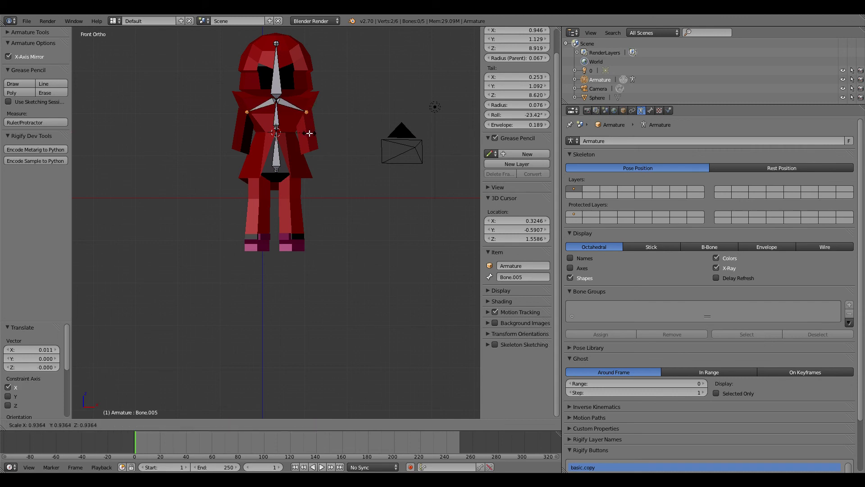
{"action": "left_click", "coordinate": [306, 133]}
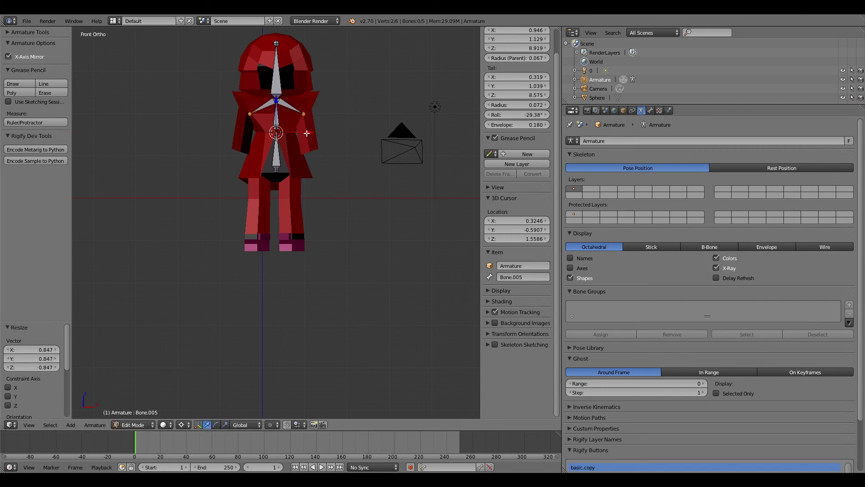
- Extrude an arm bone from each shoulder tip, about 0.163 in X on the +X arm, -0.207 on the -X arm, and -0.858 in Z
{"action": "scroll", "coordinate": [307, 133], "scroll_direction": "up", "scroll_amount": 2}
{"action": "right_click", "coordinate": [316, 67]}
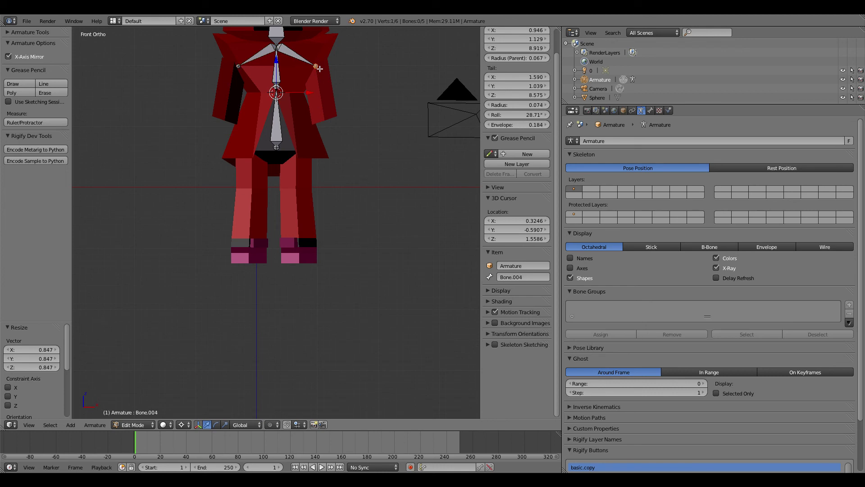
{"action": "key", "text": "e"}
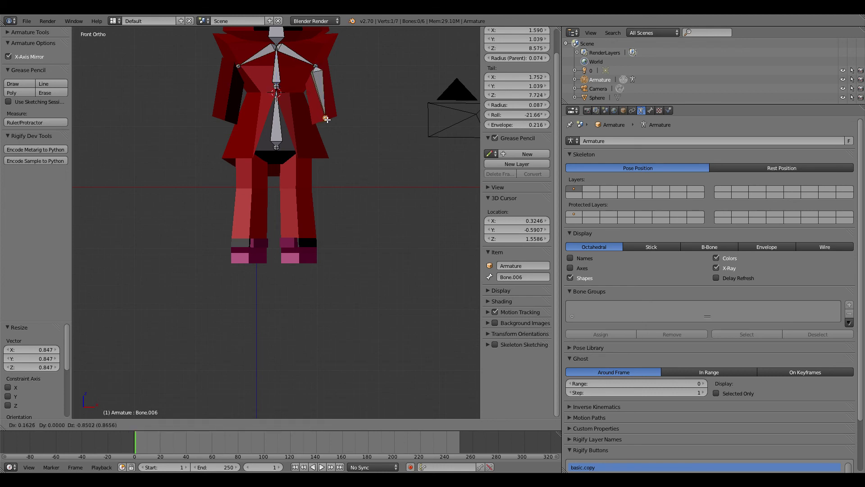
{"action": "left_click", "coordinate": [327, 120]}
{"action": "right_click", "coordinate": [238, 68]}
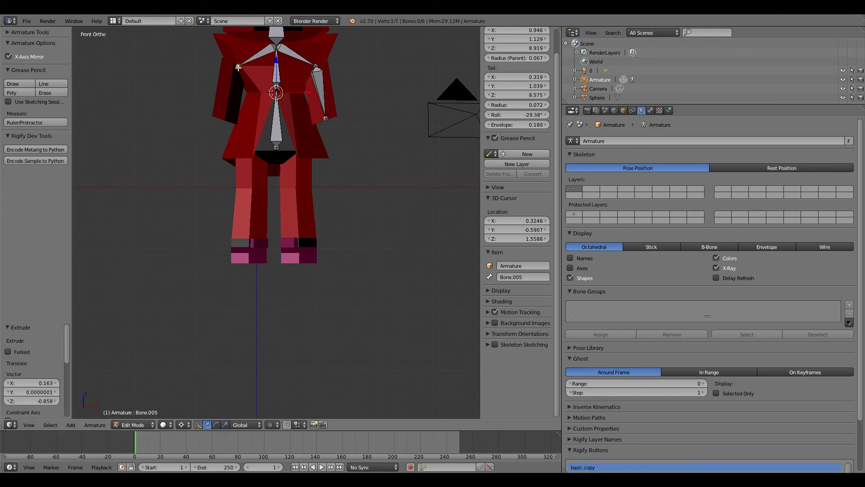
{"action": "key", "text": "e"}
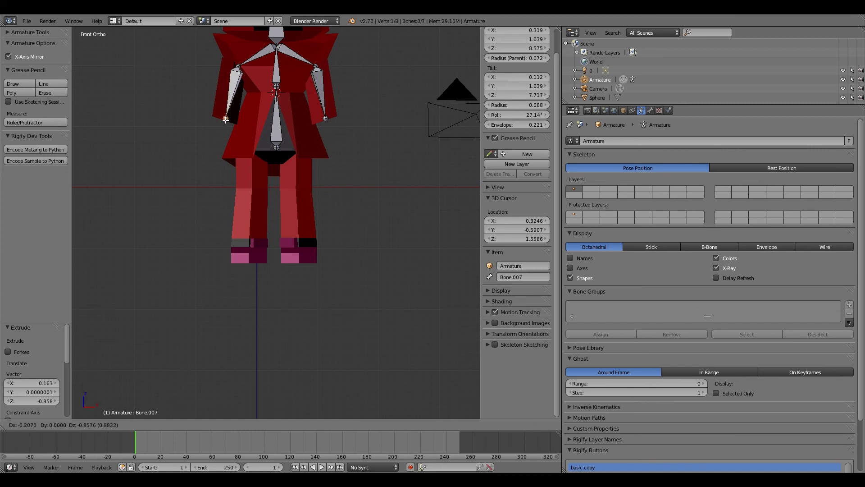
{"action": "left_click", "coordinate": [225, 118]}
- Extrude two hip bones from the spine's lower end, about 0.200 X, -0.222 Z and about -0.266 X, -0.192 Z
{"action": "key", "text": "a"}
{"action": "right_click", "coordinate": [277, 146]}
{"action": "key", "text": "e"}
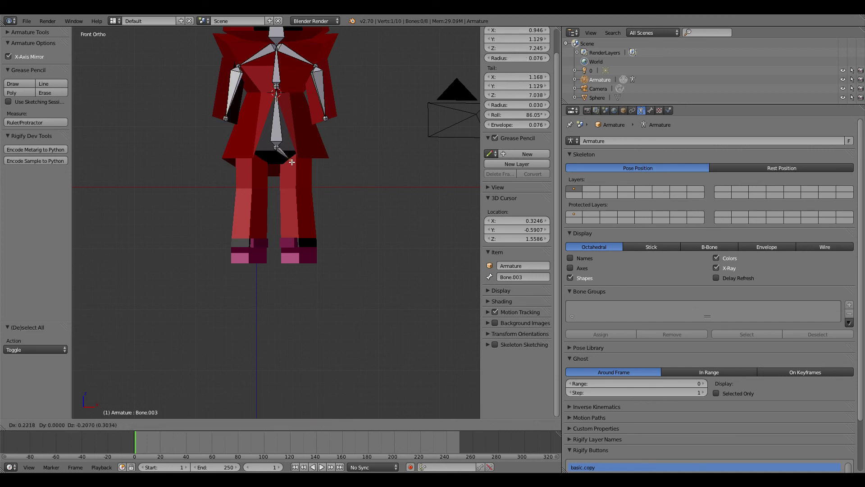
{"action": "left_click", "coordinate": [290, 162]}
{"action": "right_click", "coordinate": [277, 148]}
{"action": "key", "text": "e"}
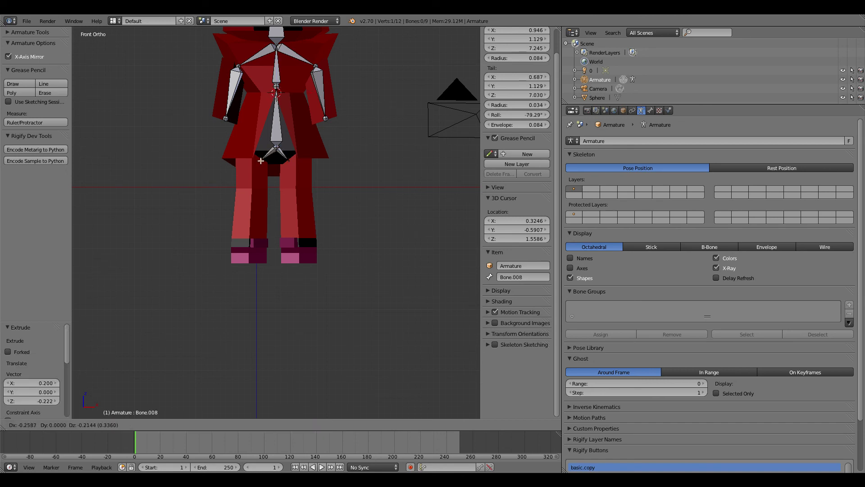
{"action": "left_click", "coordinate": [261, 160]}
- Extrude thigh bones about 0.525 down from both hip tips, and a shin bone about 0.747 down on the +X leg
{"action": "key", "text": "e"}
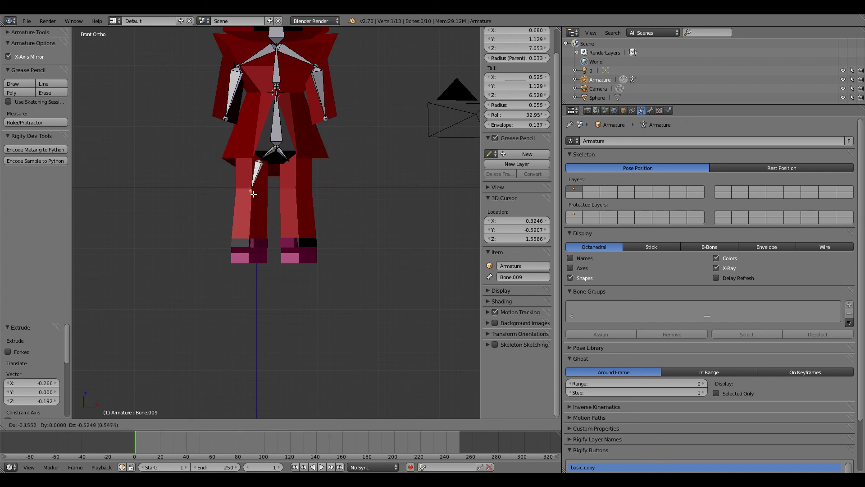
{"action": "left_click", "coordinate": [254, 194]}
{"action": "left_click", "coordinate": [290, 161]}
{"action": "key", "text": "e"}
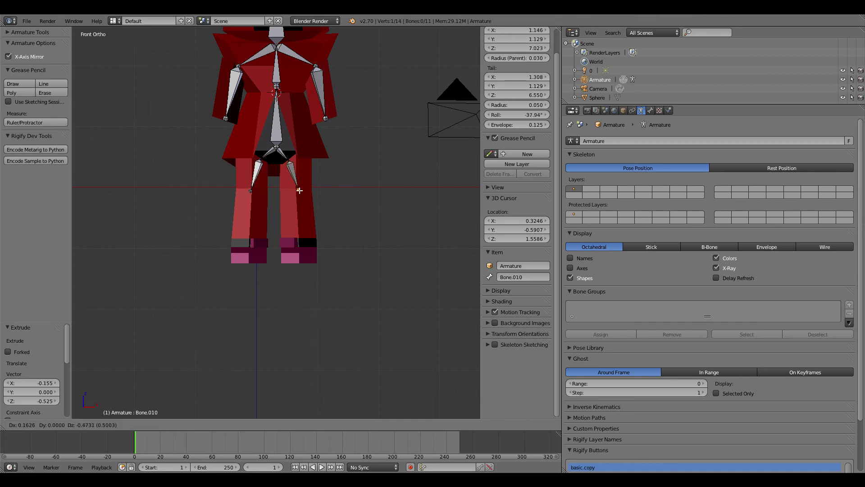
{"action": "left_click", "coordinate": [299, 192]}
{"action": "key", "text": "e"}
{"action": "left_click", "coordinate": [299, 239]}
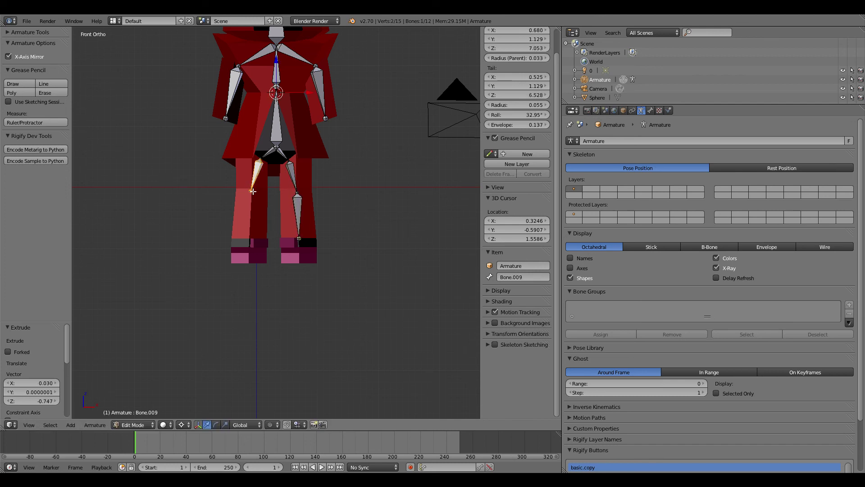
- Try extruding a shin bone from the whole selected -X thigh bone and undo it
{"action": "key", "text": "e"}
{"action": "left_click", "coordinate": [254, 235]}
{"action": "key", "text": "ctrl+z"}
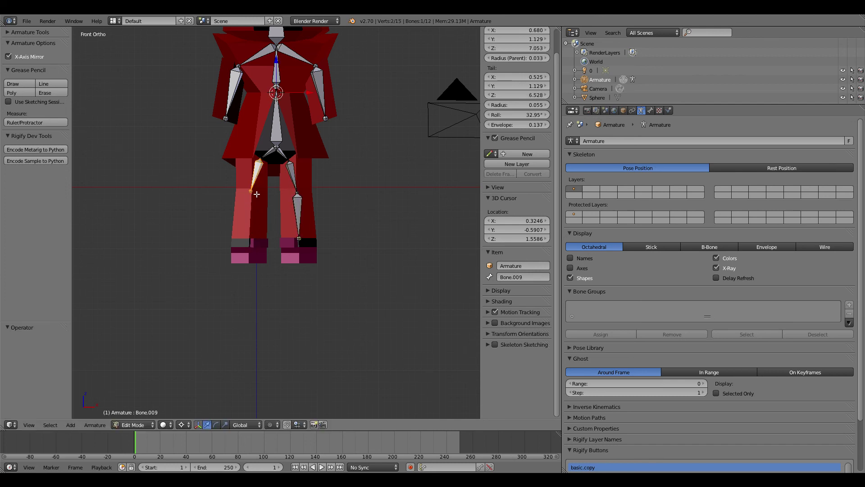
- Rotate the -X knee tip about 0.313° and extrude a shin bone from it, about -0.015 in X and -0.732 in Z
{"action": "key", "text": "a"}
{"action": "right_click", "coordinate": [251, 191]}
{"action": "key", "text": "r"}
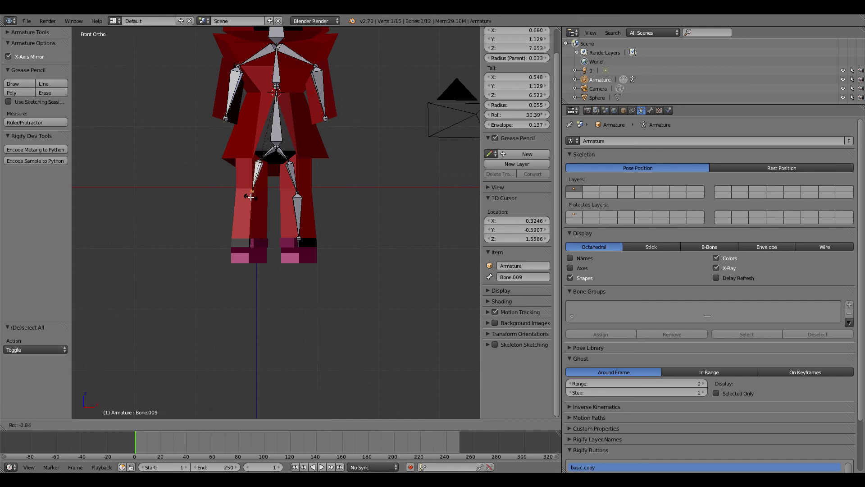
{"action": "left_click", "coordinate": [249, 197]}
{"action": "key", "text": "e"}
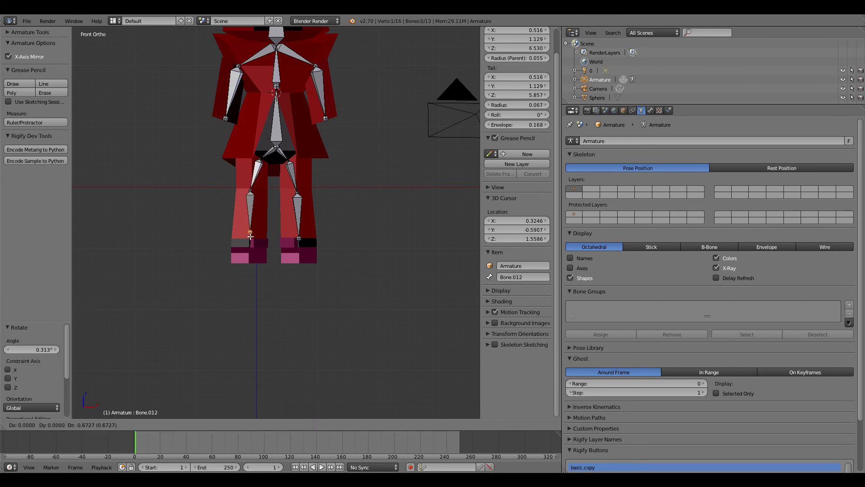
{"action": "left_click", "coordinate": [249, 240]}
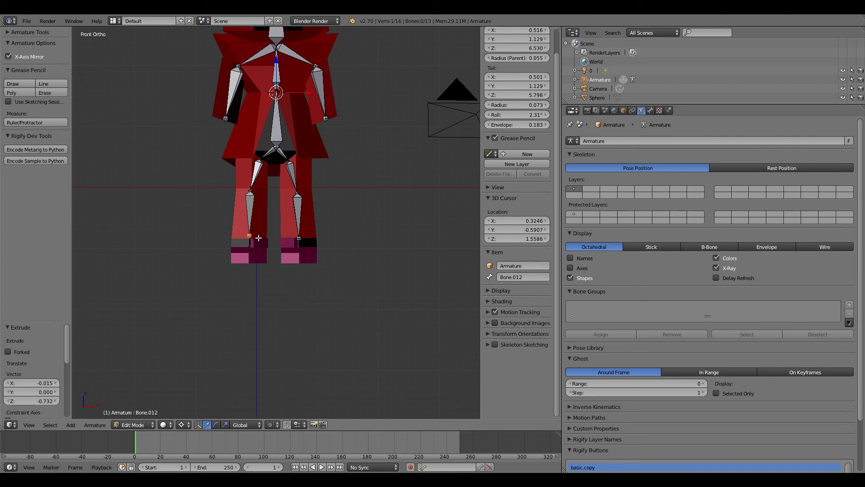
- Extrude a short ankle bone down from each shin, about -0.370 in Z on the -X leg and -0.310 on the +X leg
{"action": "key", "text": "e"}
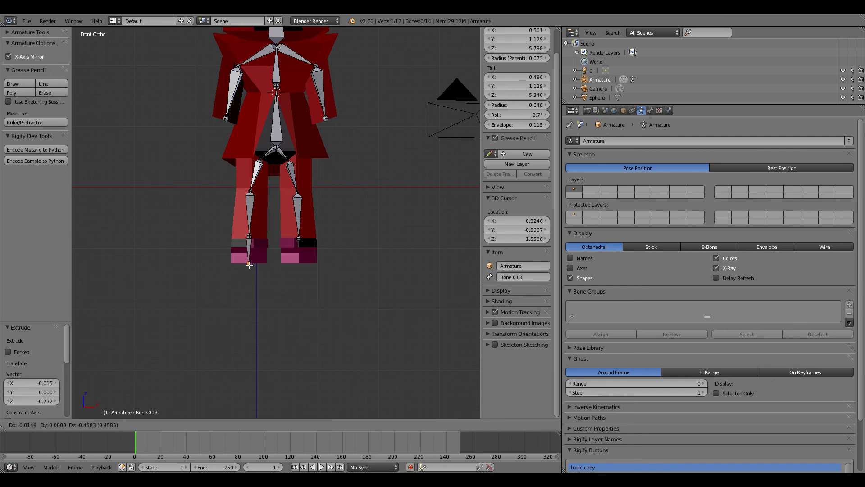
{"action": "left_click", "coordinate": [249, 260]}
{"action": "right_click", "coordinate": [299, 238]}
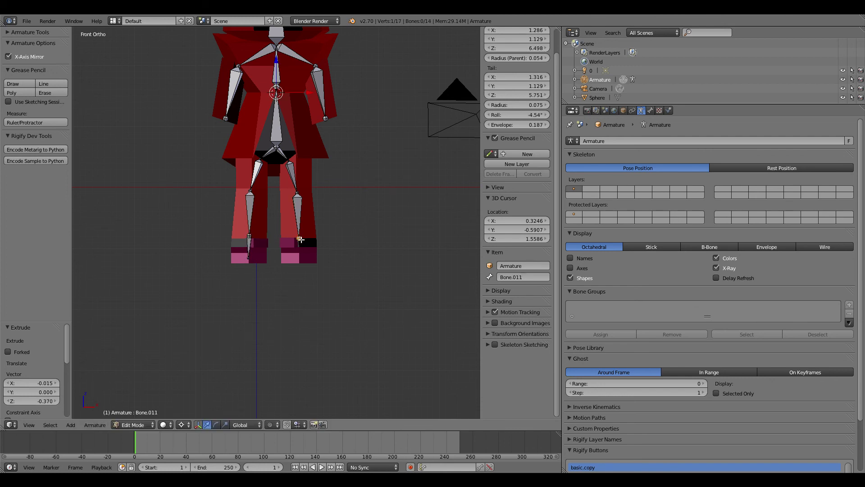
{"action": "key", "text": "e"}
{"action": "left_click", "coordinate": [301, 258]}
- In the right side view, extrude a foot bone forward from the -X ankle tip, about -0.517 in Y and -0.022 in Z
{"action": "key", "text": "KP_3"}
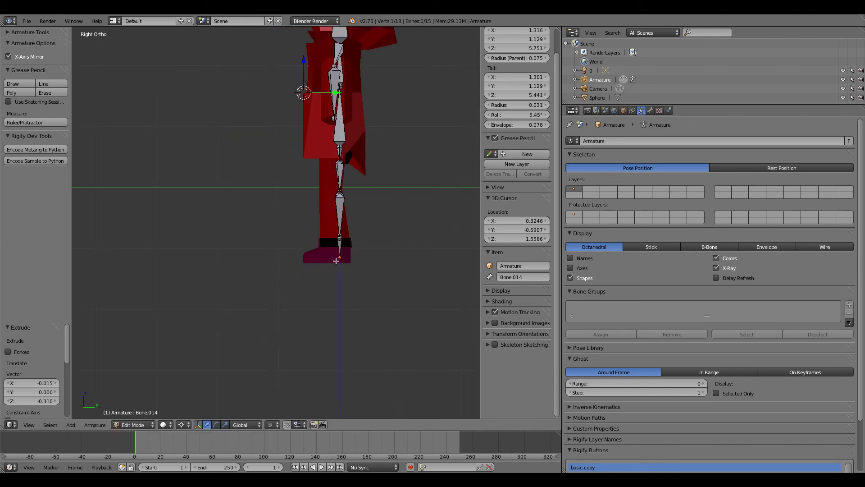
{"action": "key", "text": "e"}
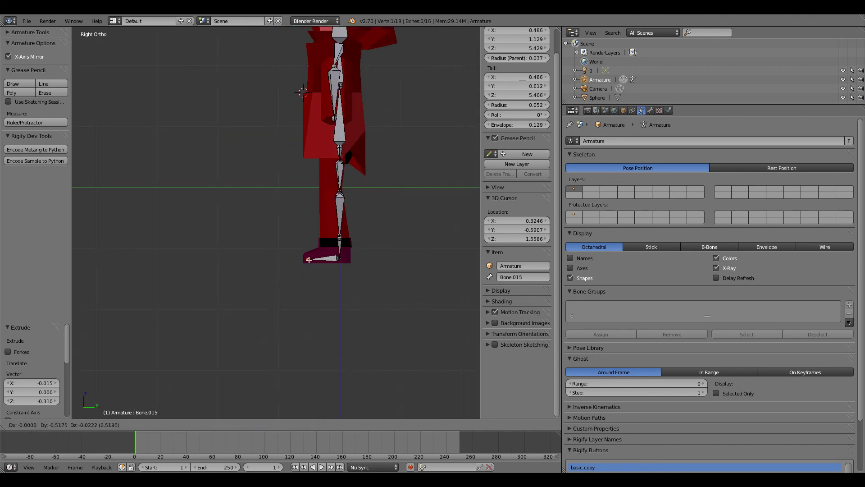
{"action": "left_click", "coordinate": [308, 259]}
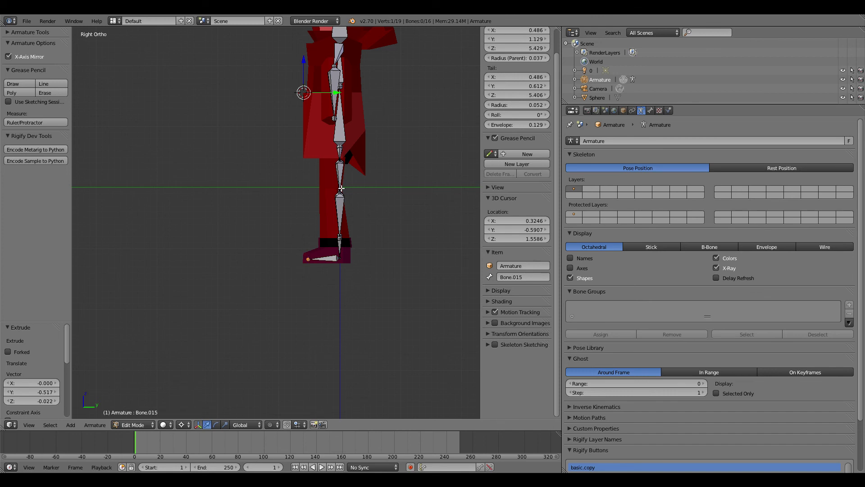
- Select the +X ankle tip and extrude its foot bone forward in side view, about -0.517 in Y and -0.037 in Z
{"action": "mouse_move", "coordinate": [310, 209]}
{"action": "middle_mouse_down"}
{"action": "mouse_move", "coordinate": [358, 215]}
{"action": "mouse_move", "coordinate": [309, 225]}
{"action": "middle_mouse_up"}
{"action": "middle_click_drag", "start_coordinate": [386, 253], "coordinate": [361, 245]}
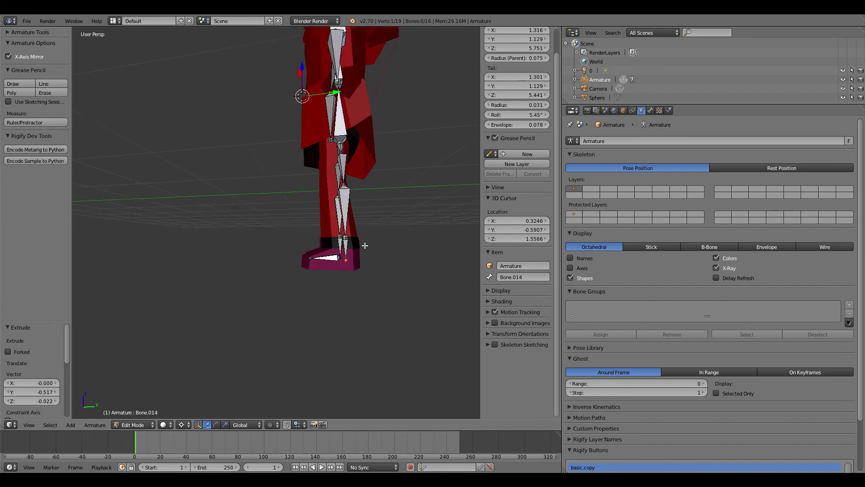
{"action": "right_click", "coordinate": [347, 253]}
{"action": "key", "text": "KP_3"}
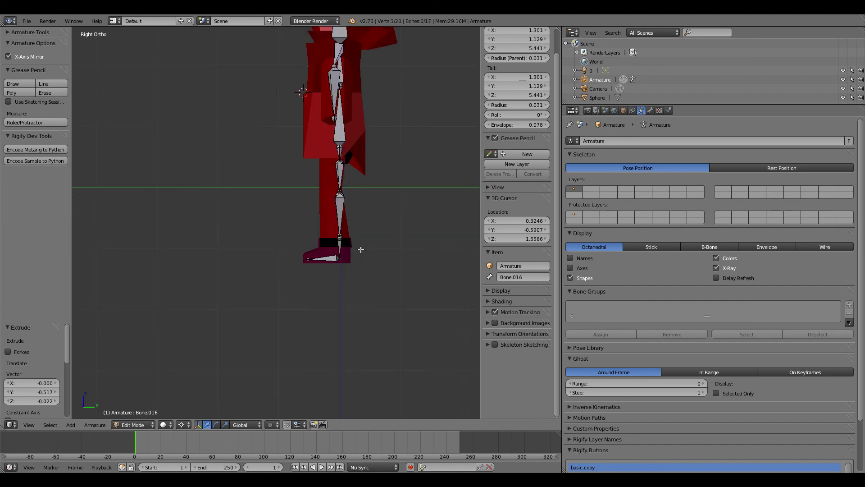
{"action": "key", "text": "e"}
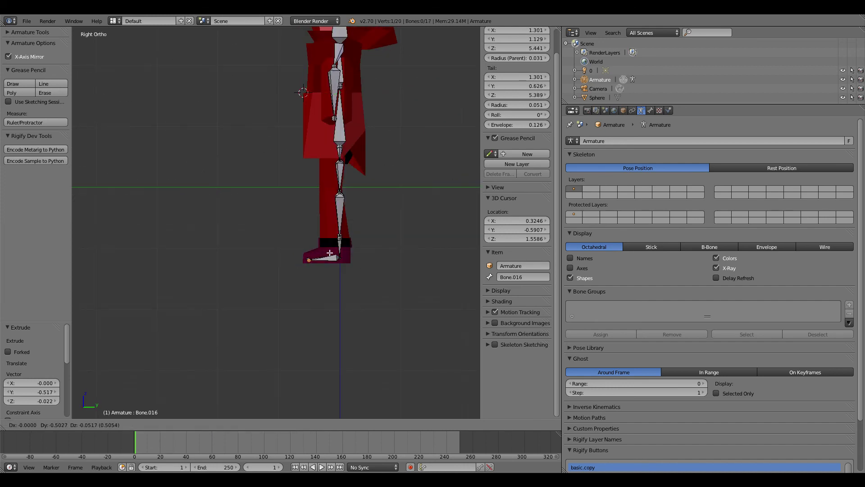
{"action": "left_click", "coordinate": [329, 252]}
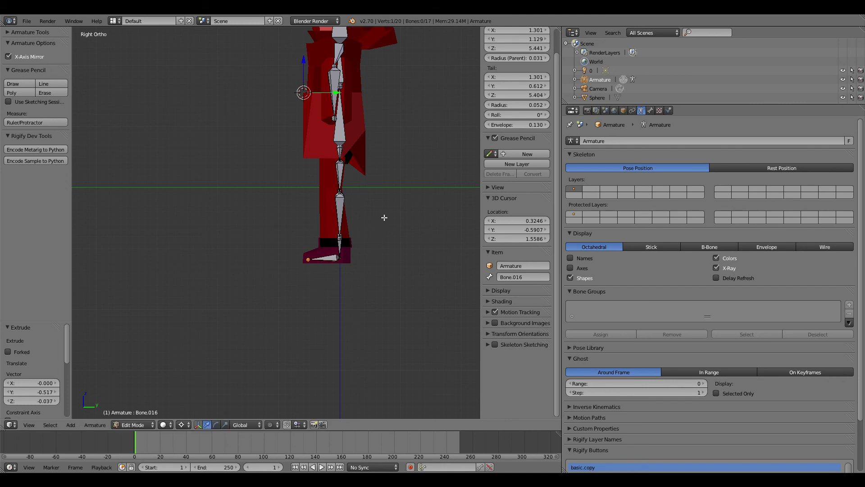
- Select the knee joints of both legs and move them forward -0.153 along Y
{"action": "right_click", "coordinate": [341, 190]}
{"action": "key", "text": "a"}
{"action": "mouse_move", "coordinate": [355, 188]}
{"action": "middle_mouse_down"}
{"action": "mouse_move", "coordinate": [382, 185]}
{"action": "mouse_move", "coordinate": [360, 192]}
{"action": "middle_mouse_up"}
{"action": "right_click", "coordinate": [353, 192]}
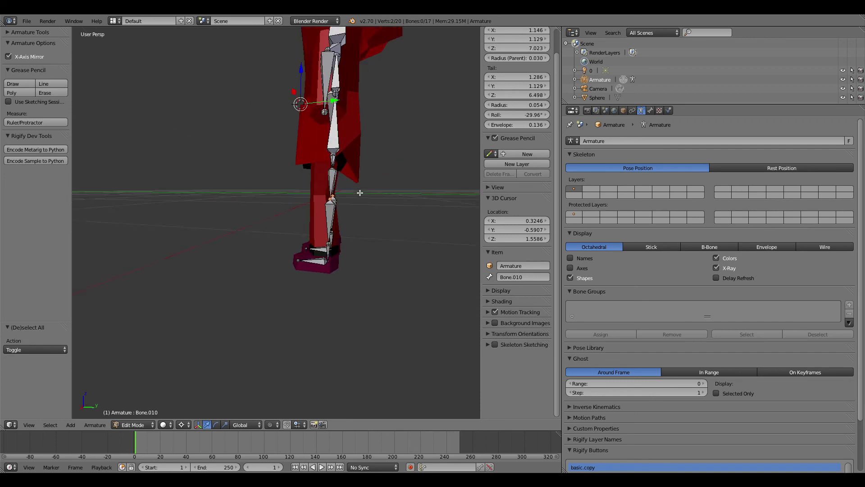
{"action": "scroll", "coordinate": [360, 193], "scroll_direction": "down", "scroll_amount": 1}
{"action": "scroll", "coordinate": [359, 191], "scroll_direction": "up", "scroll_amount": 1}
{"action": "key", "text": "g"}
{"action": "key", "text": "y"}
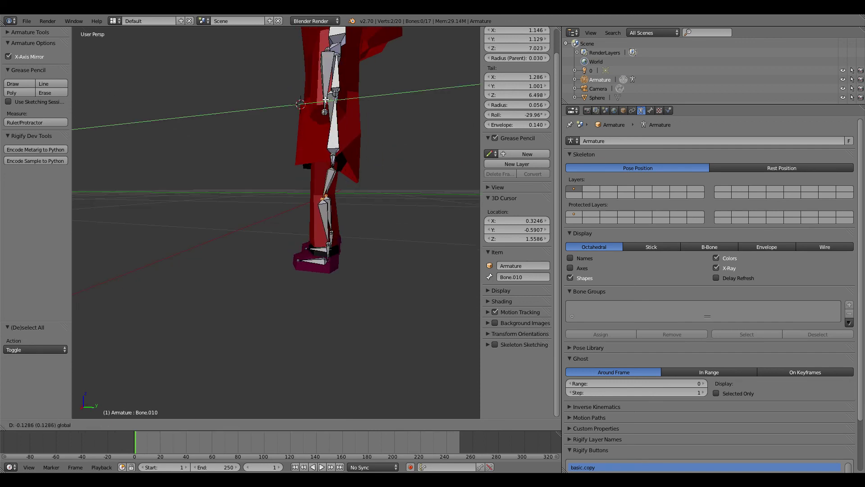
{"action": "left_click", "coordinate": [343, 147]}
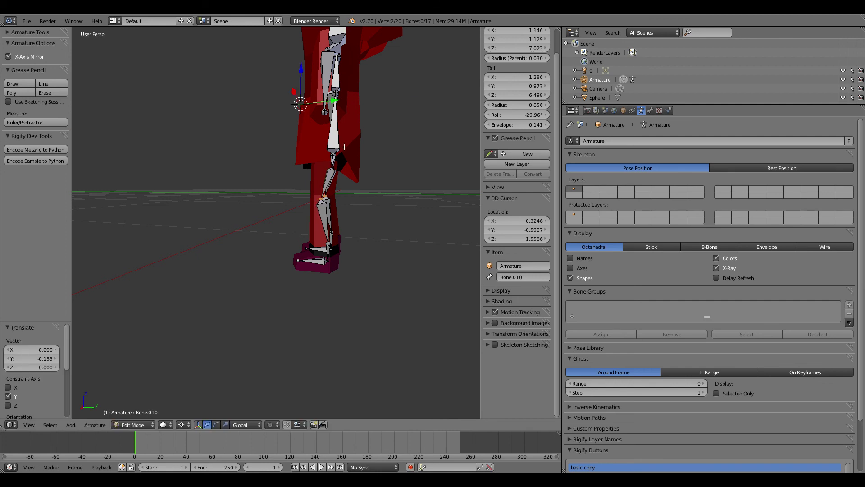
- Select the upper thigh joints on both sides and move them forward -0.101 along Y
{"action": "right_click", "coordinate": [331, 166]}
{"action": "middle_click_drag", "start_coordinate": [370, 169], "coordinate": [367, 94]}
{"action": "right_click", "coordinate": [338, 167], "text": "shift"}
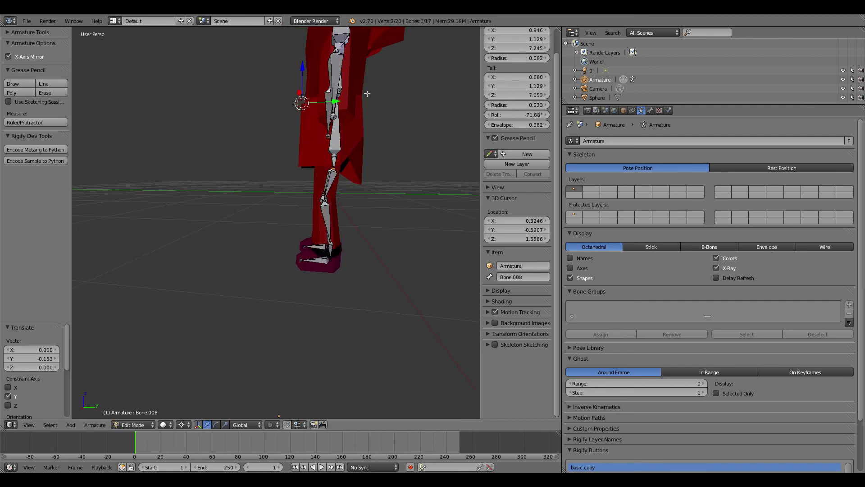
{"action": "key", "text": "g"}
{"action": "key", "text": "y"}
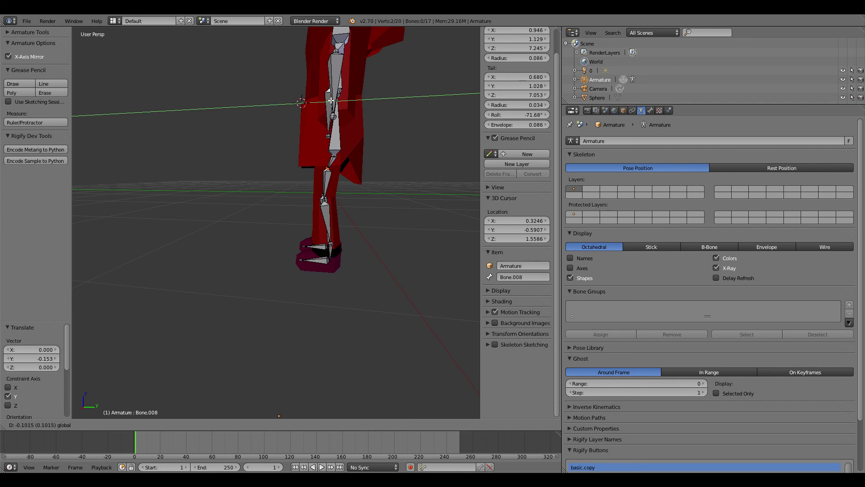
{"action": "left_click", "coordinate": [331, 101]}
- Select the lower end of the spine's base bone and move it forward -0.074 along Y
{"action": "middle_click_drag", "start_coordinate": [373, 135], "coordinate": [1, 156]}
{"action": "scroll", "coordinate": [349, 146], "scroll_direction": "up", "scroll_amount": 2}
{"action": "scroll", "coordinate": [347, 141], "scroll_direction": "down", "scroll_amount": 1}
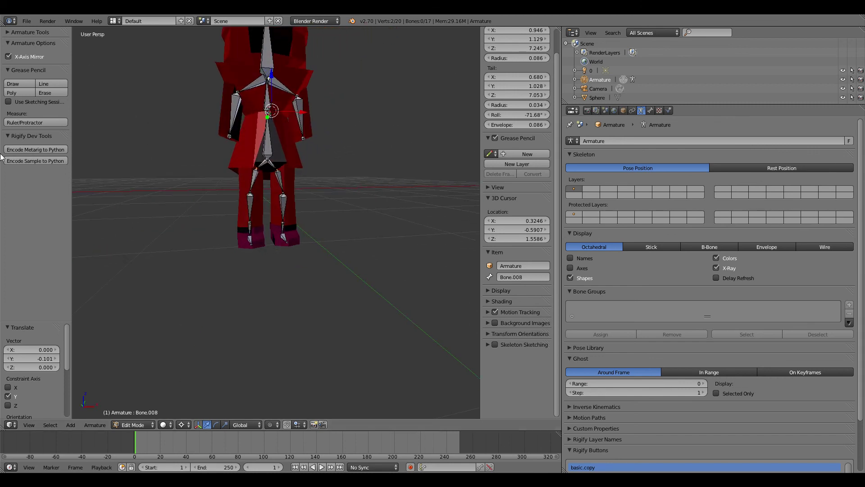
{"action": "right_click", "coordinate": [273, 161]}
{"action": "middle_click_drag", "start_coordinate": [333, 155], "coordinate": [235, 149]}
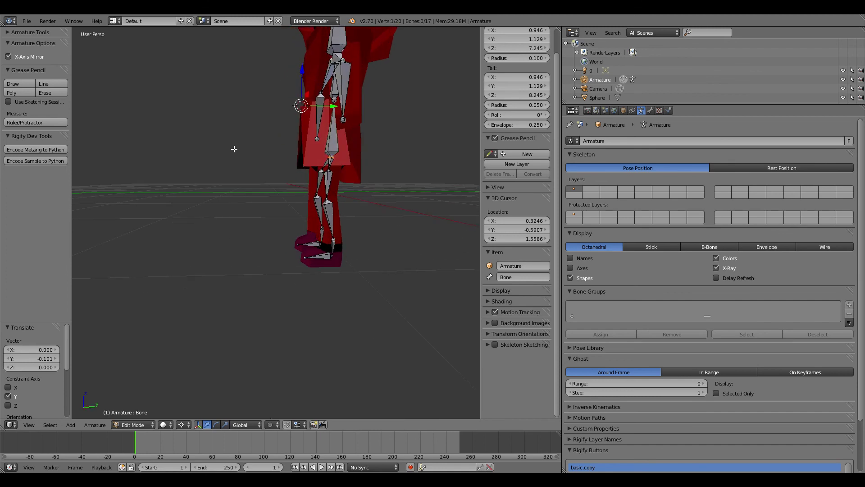
{"action": "left_click_drag", "start_coordinate": [336, 104], "coordinate": [341, 108]}
{"action": "scroll", "coordinate": [388, 116], "scroll_direction": "down", "scroll_amount": 3}
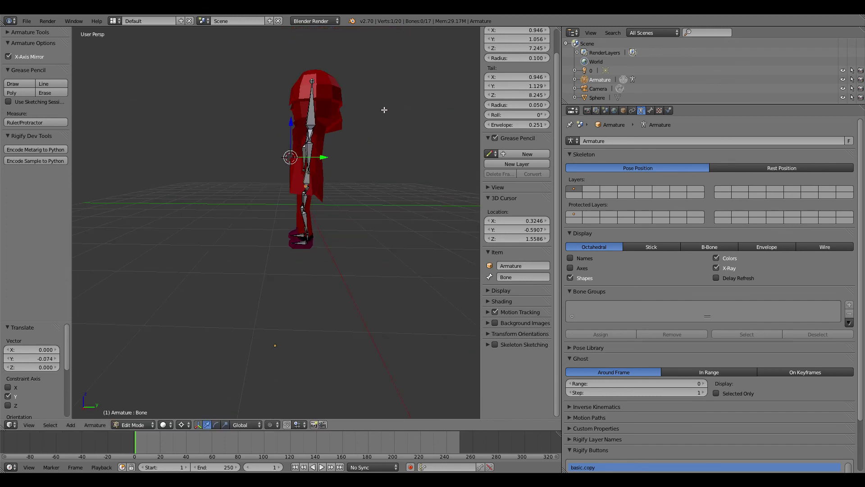
- Select all the head, spine and arm bones together and move them forward -0.104 along Y
{"action": "mouse_move", "coordinate": [384, 109]}
{"action": "middle_mouse_down"}
{"action": "mouse_move", "coordinate": [421, 119]}
{"action": "mouse_move", "coordinate": [112, 115]}
{"action": "mouse_move", "coordinate": [271, 113]}
{"action": "mouse_move", "coordinate": [413, 87]}
{"action": "mouse_move", "coordinate": [359, 110]}
{"action": "mouse_move", "coordinate": [368, 112]}
{"action": "middle_mouse_up"}
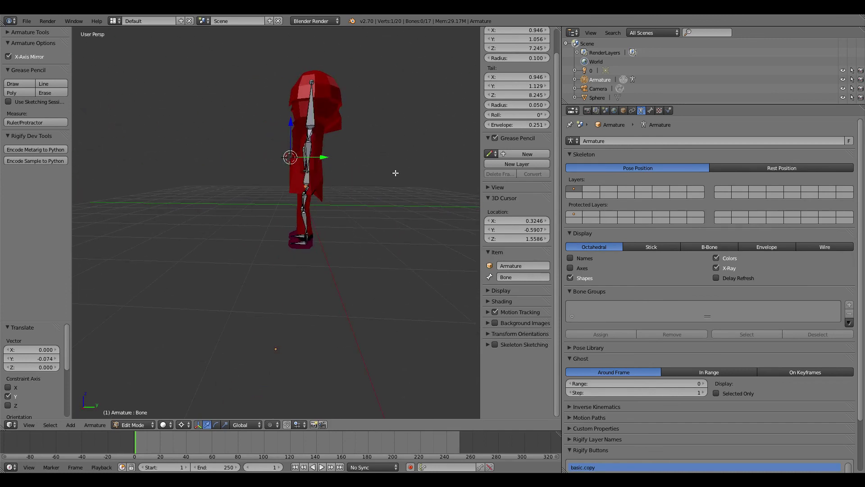
{"action": "scroll", "coordinate": [392, 175], "scroll_direction": "up", "scroll_amount": 1}
{"action": "middle_click_drag", "start_coordinate": [391, 175], "coordinate": [368, 160]}
{"action": "key", "text": "b"}
{"action": "left_click_drag", "start_coordinate": [260, 49], "coordinate": [379, 173]}
{"action": "left_click_drag", "start_coordinate": [332, 141], "coordinate": [324, 140]}
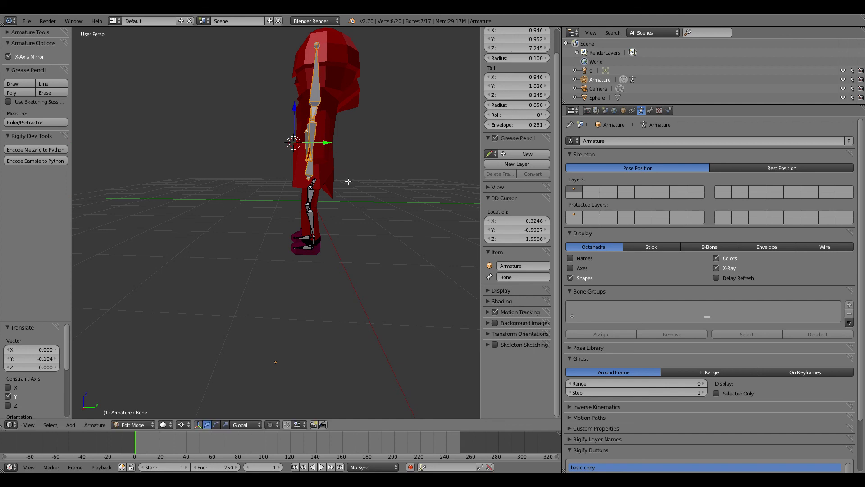
- Move the inner ends of the two hip bones forward to the spine base, -0.177 and -0.159 along Y
{"action": "key", "text": "a"}
{"action": "scroll", "coordinate": [367, 200], "scroll_direction": "up", "scroll_amount": 3}
{"action": "right_click", "coordinate": [346, 144]}
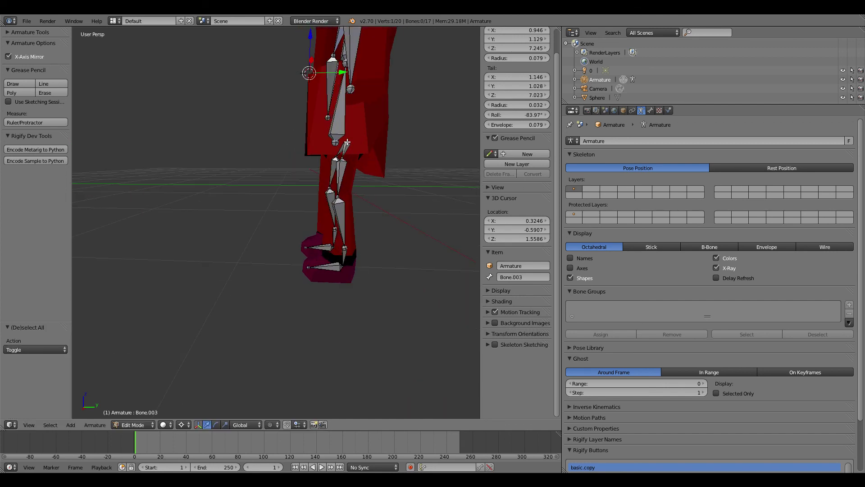
{"action": "right_click", "coordinate": [347, 142]}
{"action": "left_click_drag", "start_coordinate": [342, 72], "coordinate": [338, 96]}
{"action": "right_click", "coordinate": [347, 142]}
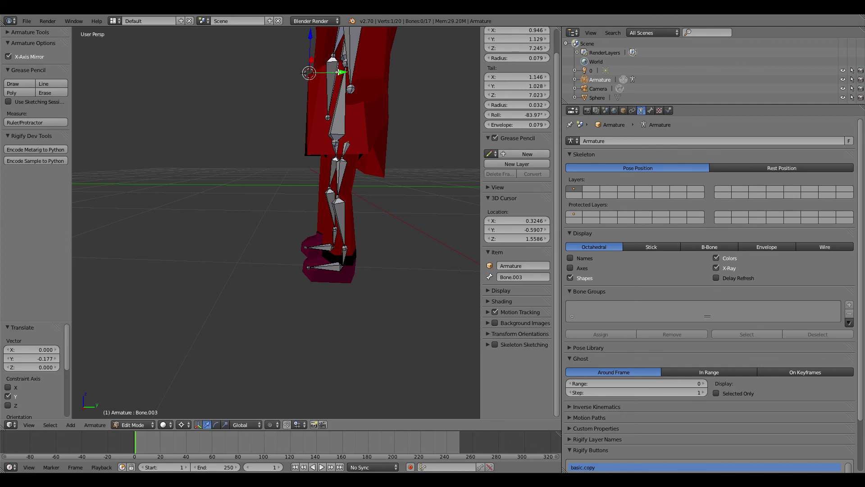
{"action": "left_click_drag", "start_coordinate": [344, 72], "coordinate": [333, 80]}
- Deselect all bones and examine the armature's fit inside the character from the front and in perspective
{"action": "middle_click_drag", "start_coordinate": [349, 165], "coordinate": [331, 159]}
{"action": "key", "text": "KP_1"}
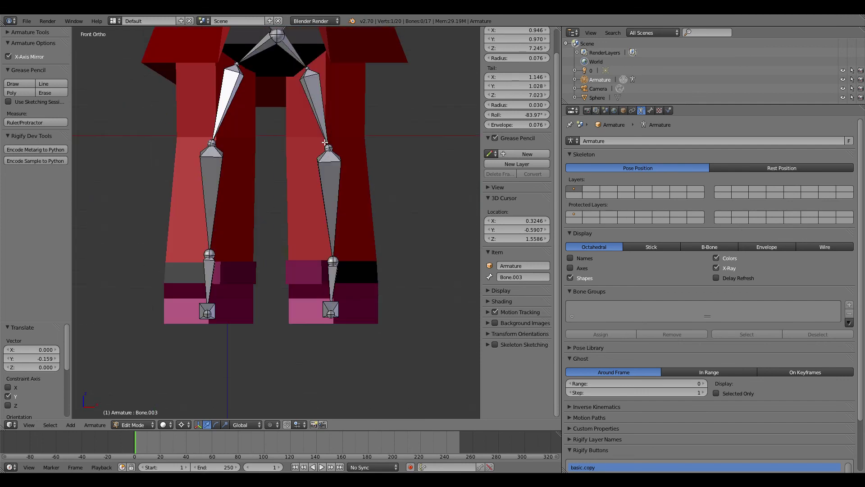
{"action": "scroll", "coordinate": [313, 58], "scroll_direction": "down", "scroll_amount": 8}
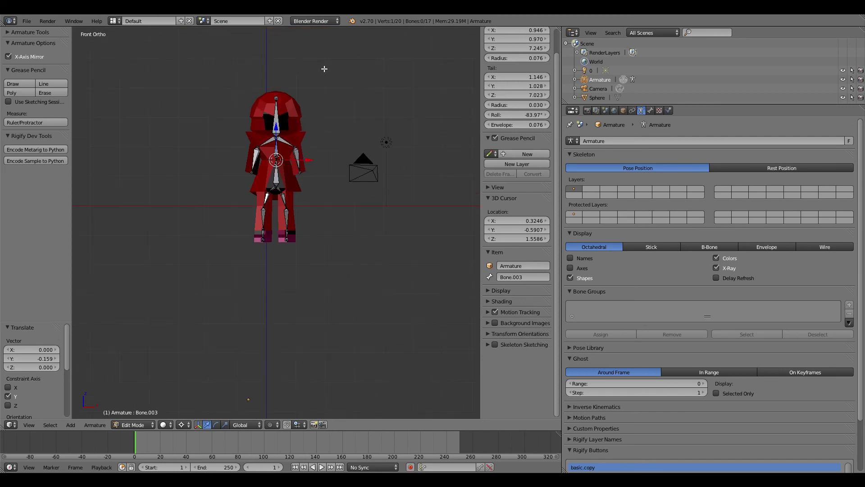
{"action": "middle_click_drag", "start_coordinate": [323, 69], "coordinate": [380, 102]}
{"action": "key", "text": "a"}
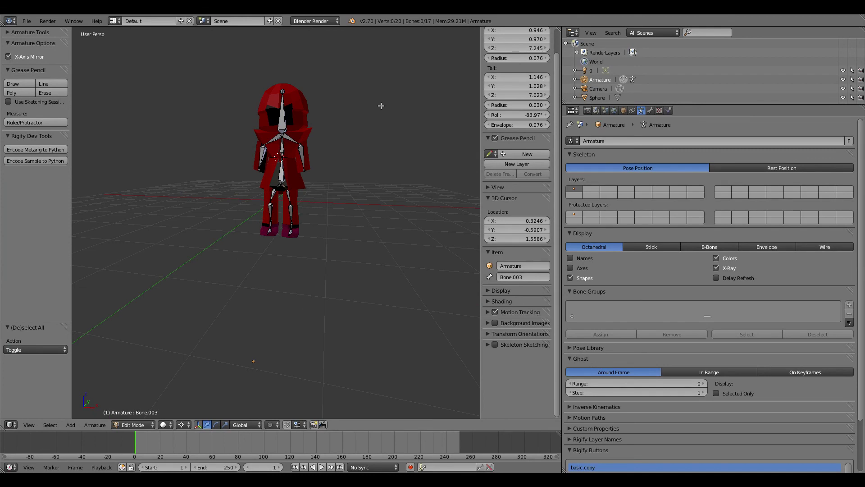
{"action": "scroll", "coordinate": [336, 163], "scroll_direction": "up", "scroll_amount": 3}
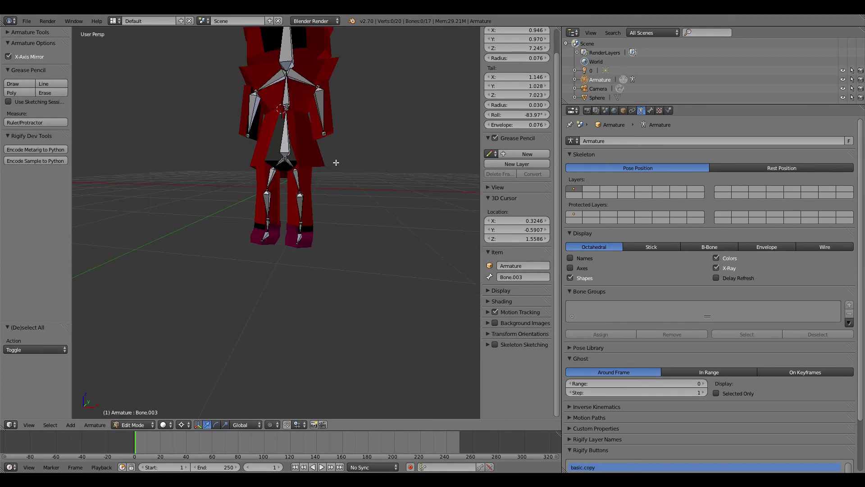
{"action": "mouse_move", "coordinate": [328, 123]}
{"action": "middle_mouse_down"}
{"action": "mouse_move", "coordinate": [365, 135]}
{"action": "mouse_move", "coordinate": [326, 124]}
{"action": "middle_mouse_up"}
{"action": "scroll", "coordinate": [360, 139], "scroll_direction": "down", "scroll_amount": 3}
{"action": "scroll", "coordinate": [350, 131], "scroll_direction": "up", "scroll_amount": 1}
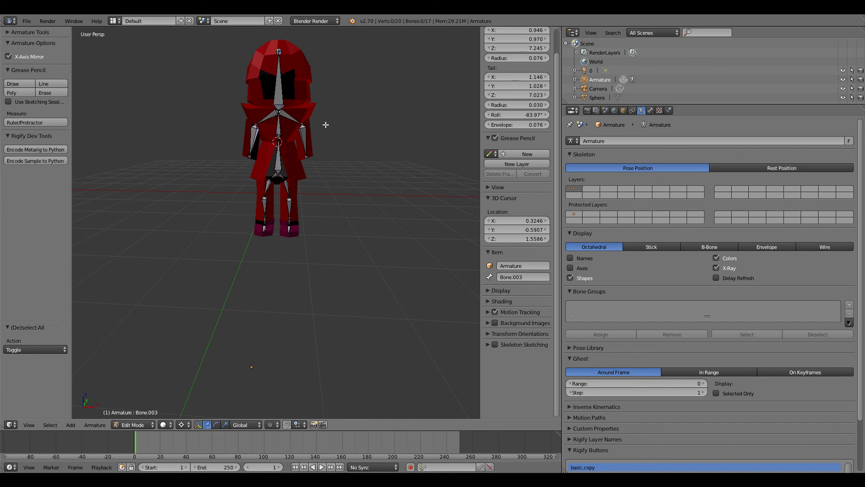
{"action": "scroll", "coordinate": [326, 124], "scroll_direction": "up", "scroll_amount": 3}
{"action": "middle_click_drag", "start_coordinate": [326, 124], "coordinate": [309, 110]}
{"action": "scroll", "coordinate": [308, 110], "scroll_direction": "down", "scroll_amount": 3}
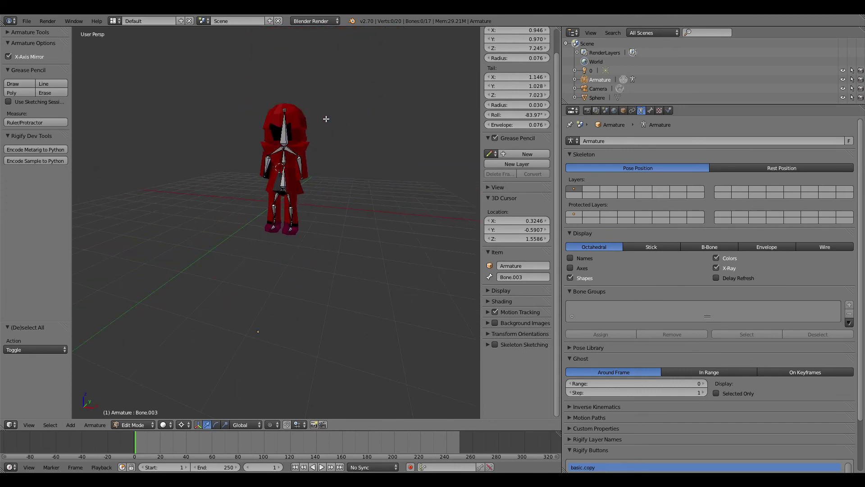
- Save the scene file with the character's armature
{"action": "left_click", "coordinate": [25, 21]}
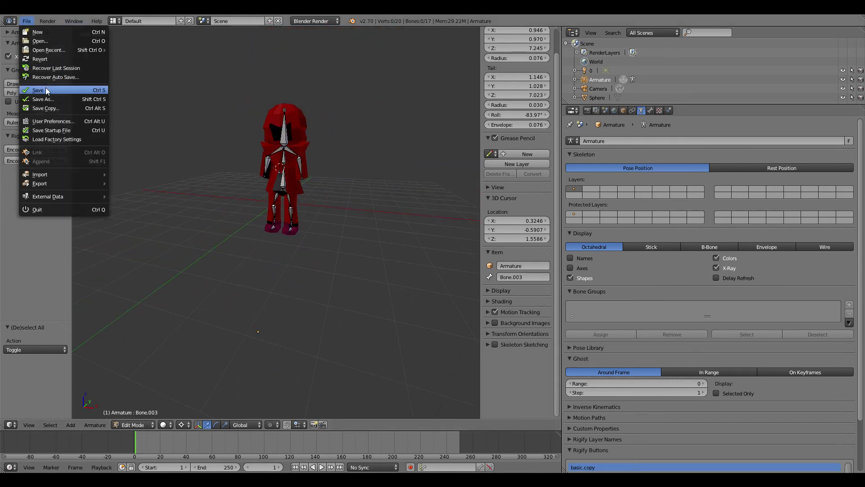
{"action": "key", "text": "a"}
{"action": "key", "text": "a"}
- Examine the complete skeleton from the front, sides and back, checking how its bones sit within the hooded character
{"action": "scroll", "coordinate": [341, 156], "scroll_direction": "up", "scroll_amount": 3}
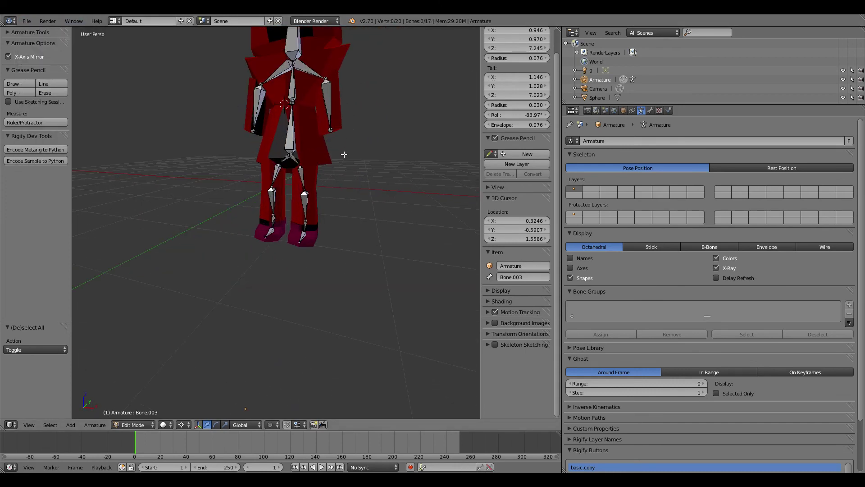
{"action": "middle_click_drag", "start_coordinate": [344, 153], "coordinate": [366, 122]}
{"action": "scroll", "coordinate": [344, 83], "scroll_direction": "up", "scroll_amount": 3}
{"action": "scroll", "coordinate": [367, 121], "scroll_direction": "down", "scroll_amount": 4}
{"action": "scroll", "coordinate": [365, 129], "scroll_direction": "up", "scroll_amount": 5}
{"action": "scroll", "coordinate": [366, 131], "scroll_direction": "down", "scroll_amount": 5}
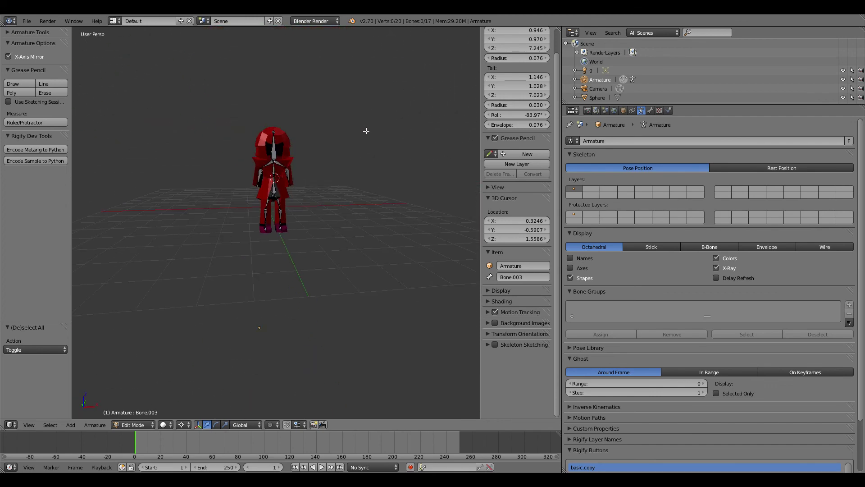
{"action": "middle_click_drag", "start_coordinate": [366, 131], "coordinate": [249, 155]}
{"action": "key", "text": "a"}
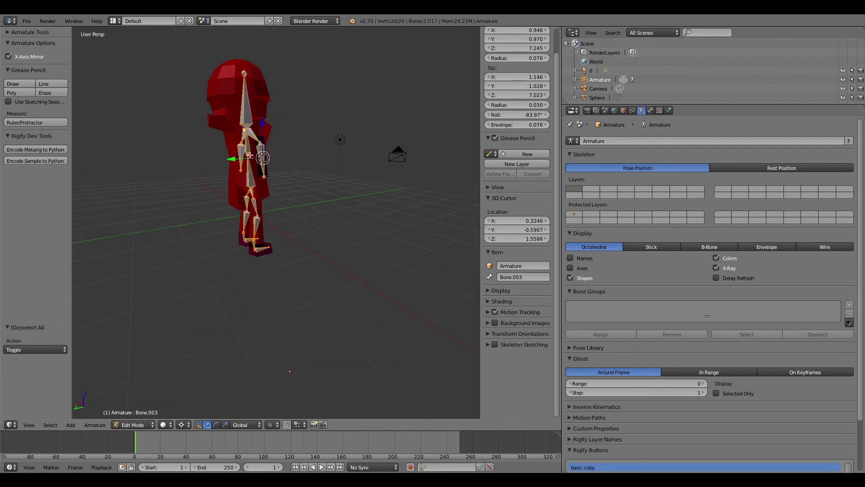
{"action": "key", "text": "a"}
{"action": "scroll", "coordinate": [334, 163], "scroll_direction": "up", "scroll_amount": 5}
{"action": "middle_click_drag", "start_coordinate": [336, 162], "coordinate": [179, 108]}
{"action": "scroll", "coordinate": [187, 108], "scroll_direction": "down", "scroll_amount": 3}
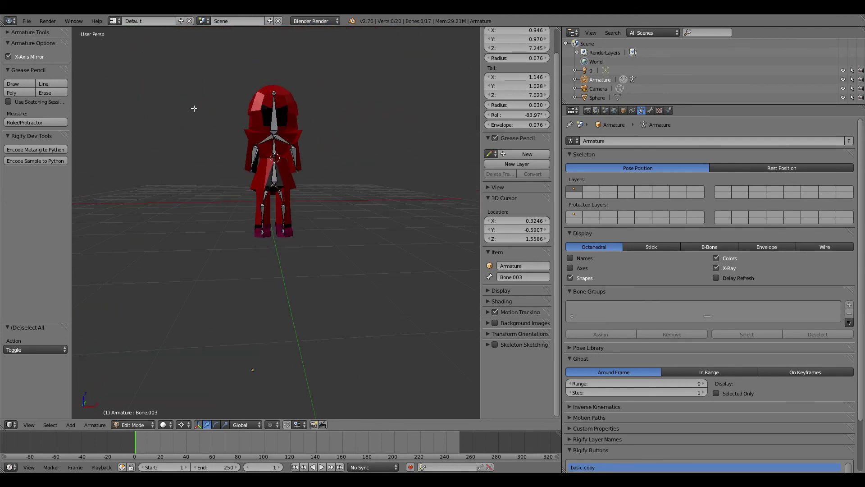
{"action": "middle_click_drag", "start_coordinate": [298, 133], "coordinate": [334, 91]}
{"action": "middle_click_drag", "start_coordinate": [272, 102], "coordinate": [441, 138]}
{"action": "middle_click_drag", "start_coordinate": [238, 149], "coordinate": [479, 146]}
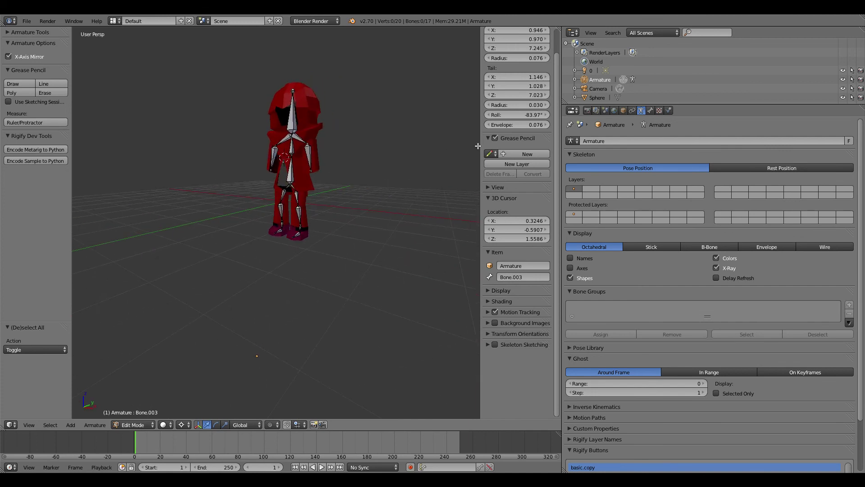